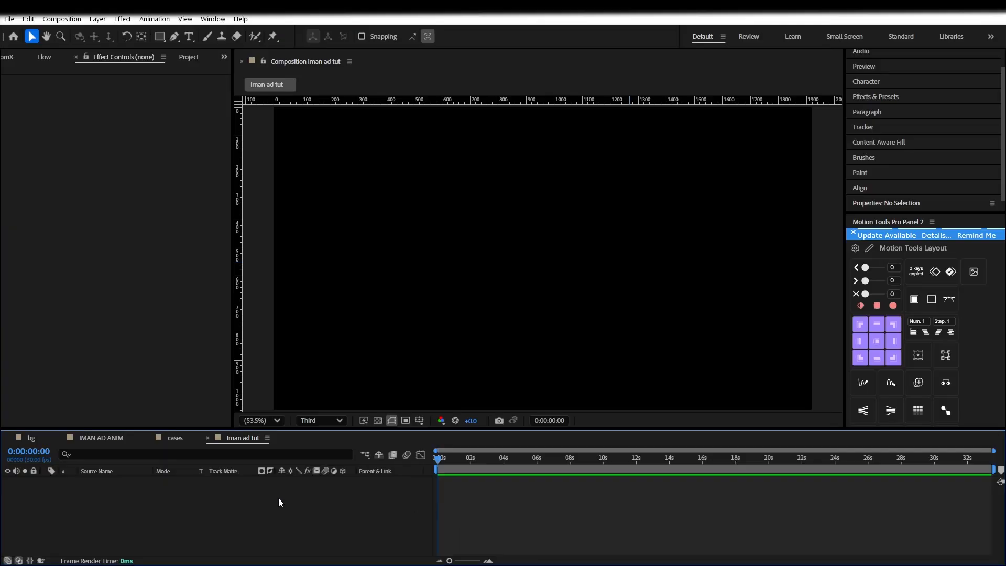
Bring up the new-layer menu in the empty Iman ad tut composition viewer
right_click(278, 498)
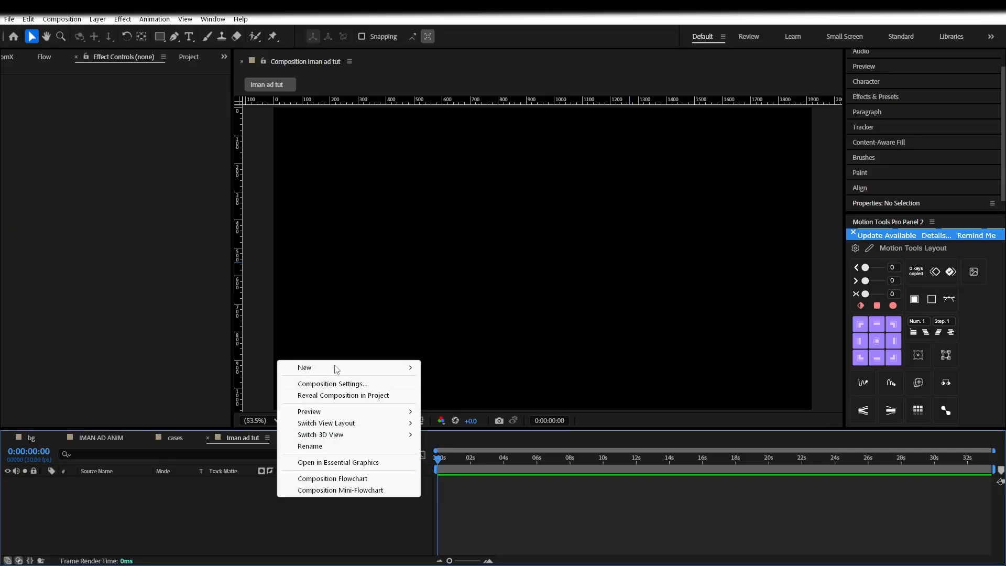
Add a full-frame 1920×1080 black solid and draw a green ellipse circle in the centre
mouse_move(344, 368)
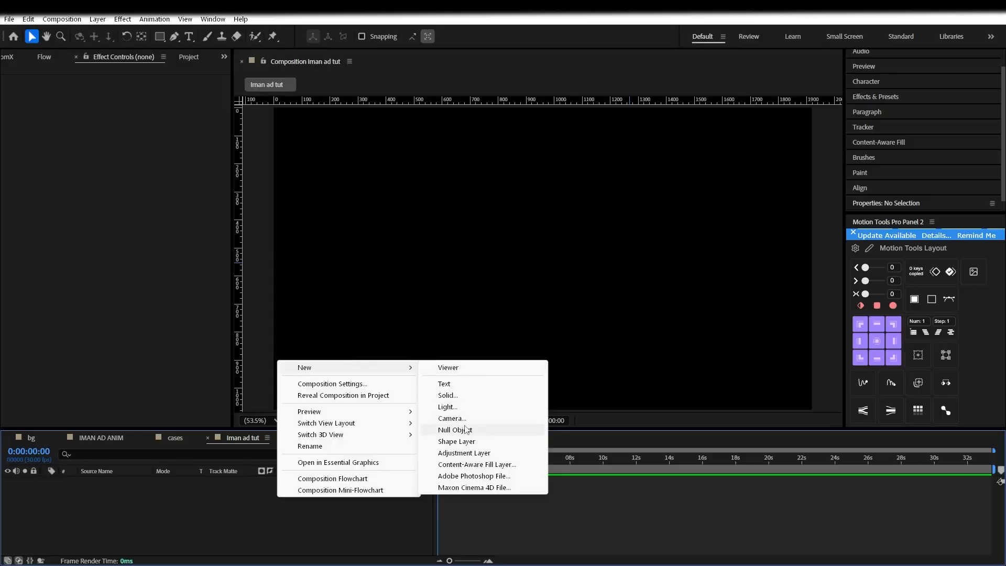
click(447, 395)
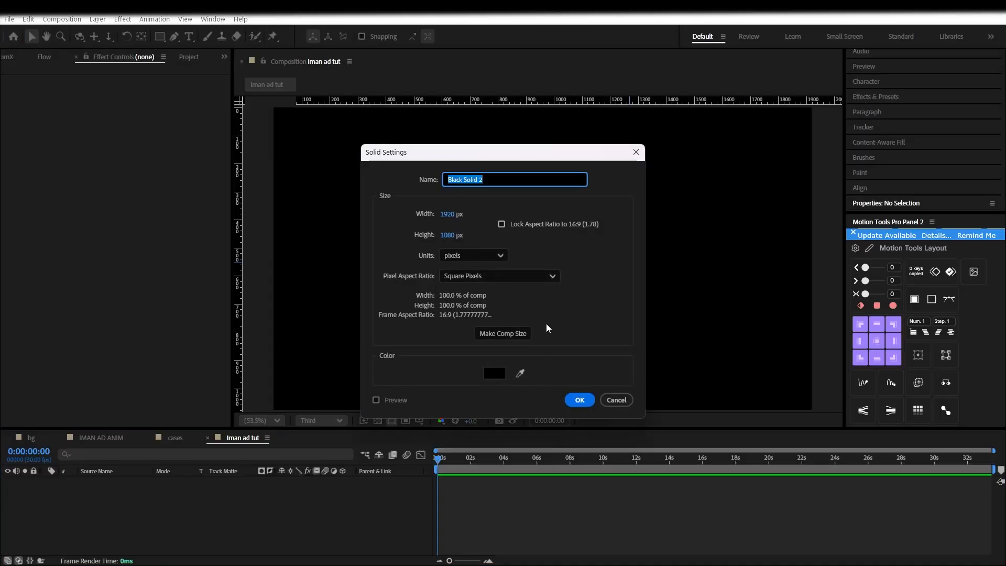
click(578, 400)
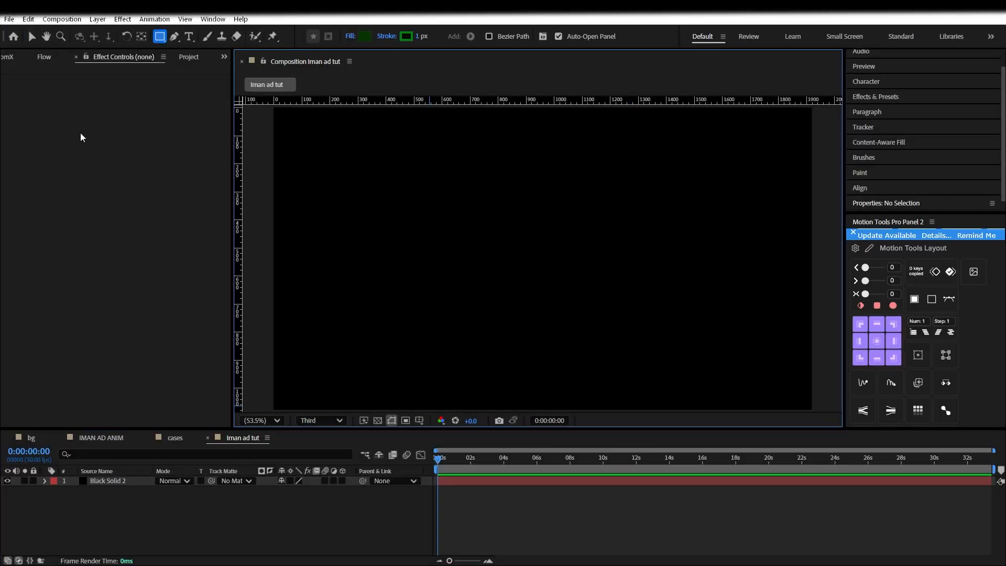
drag(162, 37, 197, 61)
drag(402, 201, 528, 294)
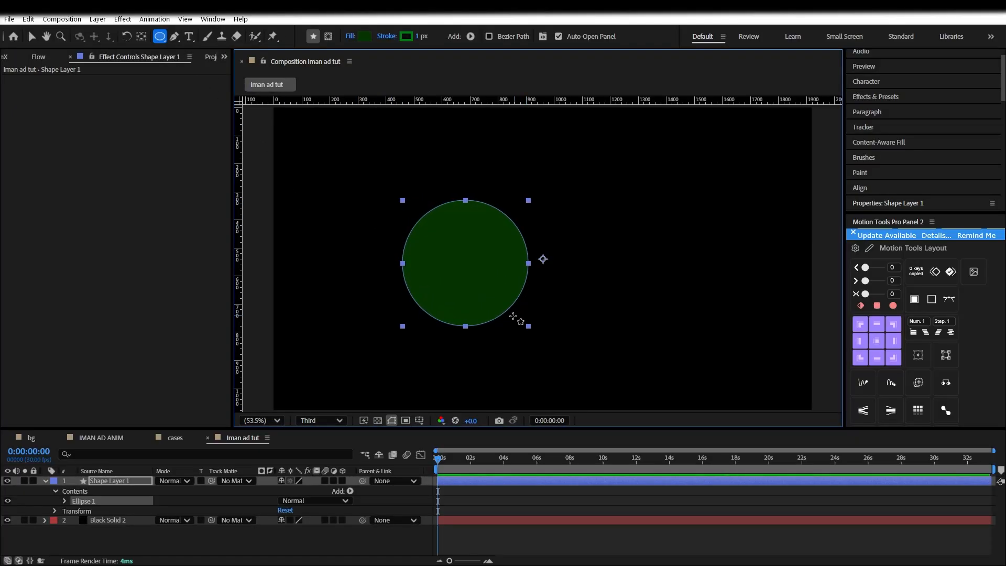
Change the circle's stroke colour from green to purple
key(v)
click(506, 37)
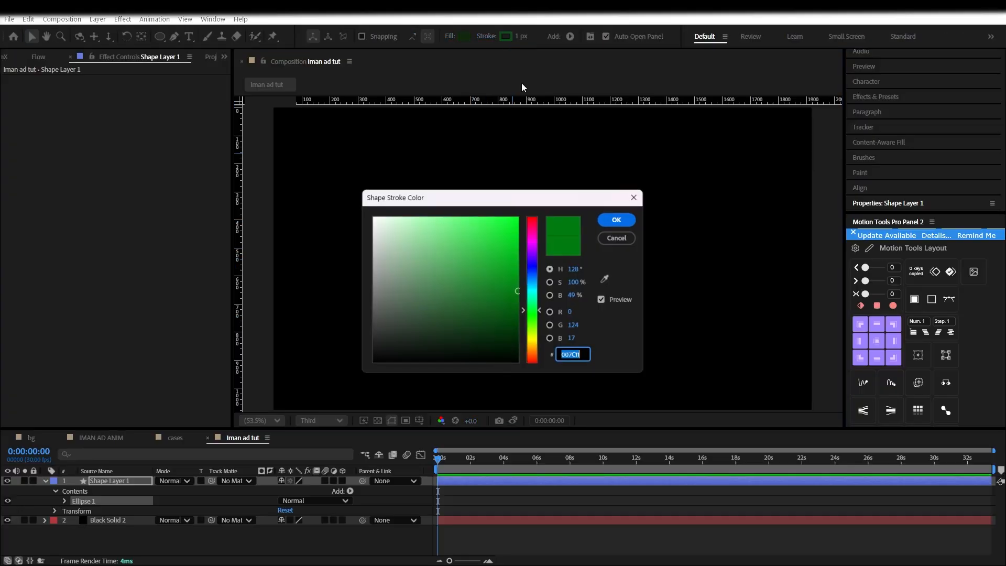
mouse_move(533, 291)
mouse_down()
mouse_move(533, 265)
mouse_move(554, 240)
mouse_move(539, 265)
mouse_move(536, 252)
mouse_up()
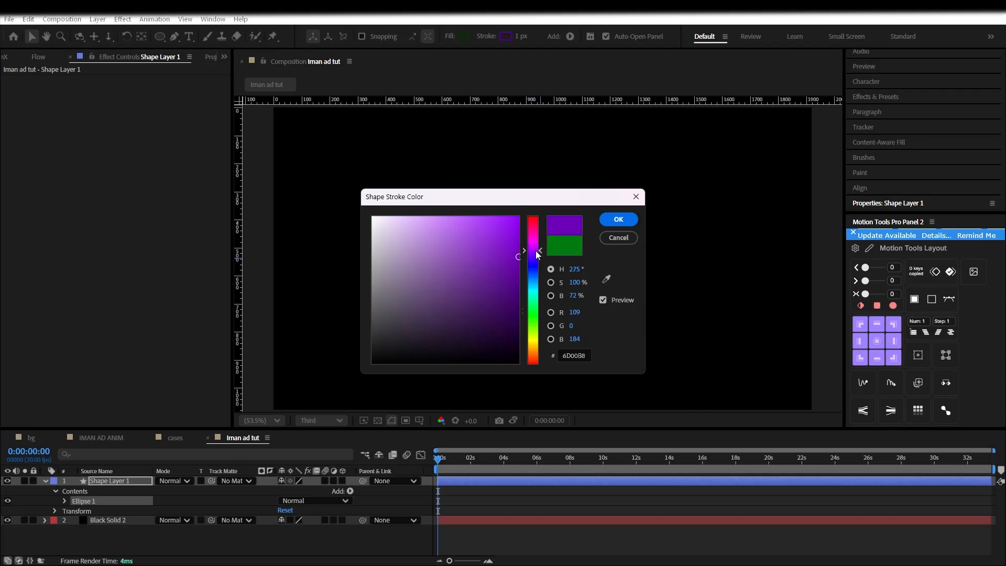
click(609, 224)
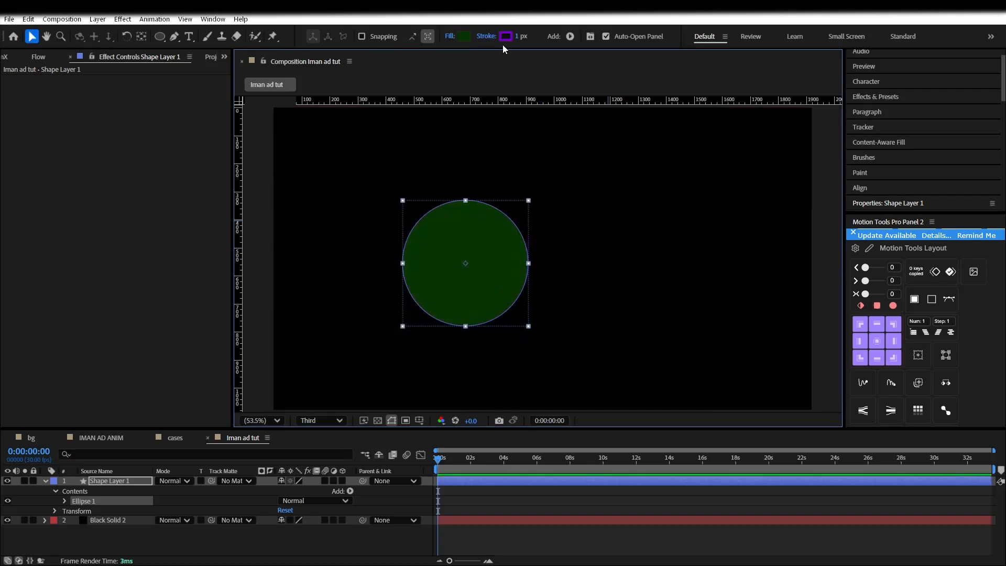
Set the circle's fill to dark purple 200943 and deselect it
click(464, 37)
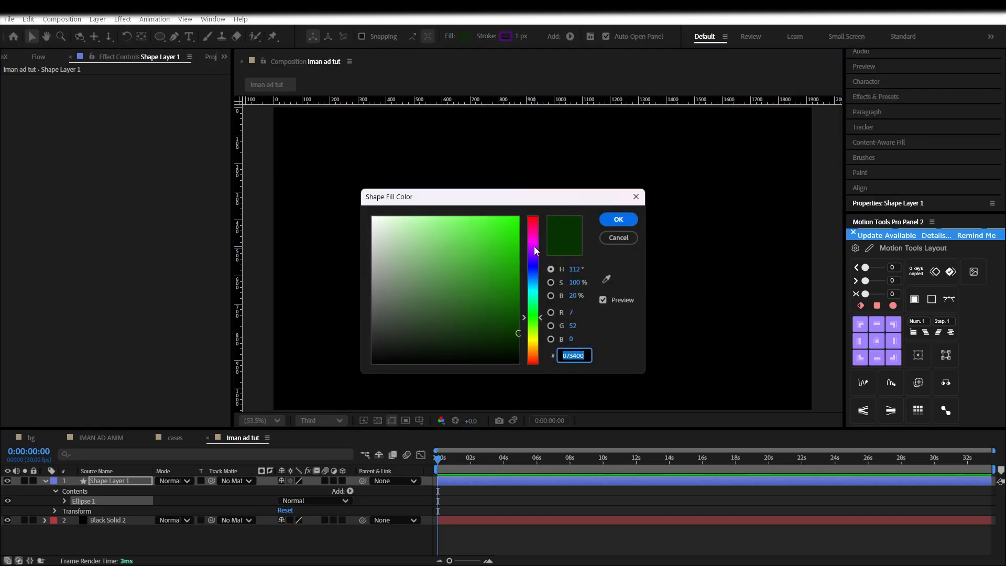
click(534, 247)
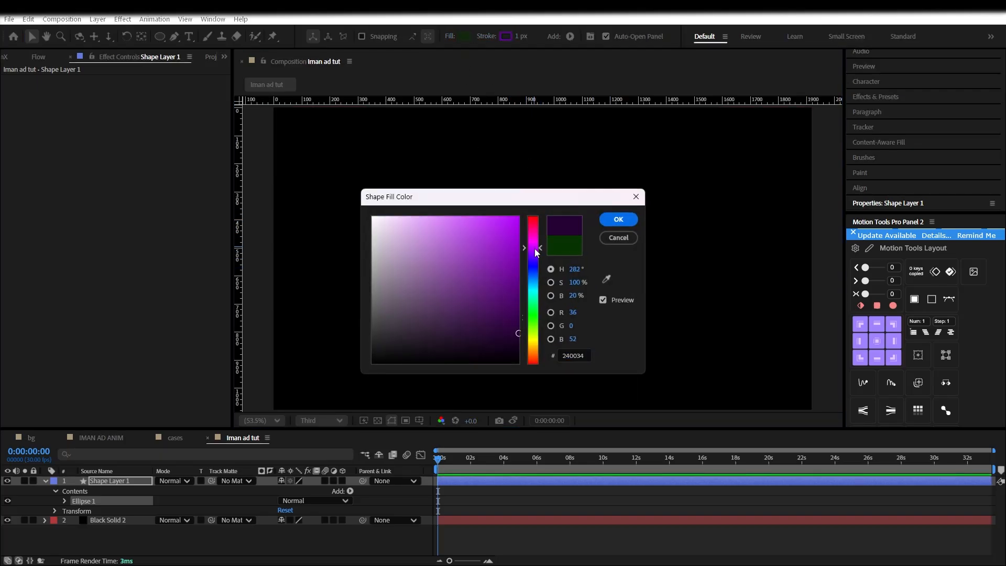
click(616, 221)
click(463, 38)
text(200943)
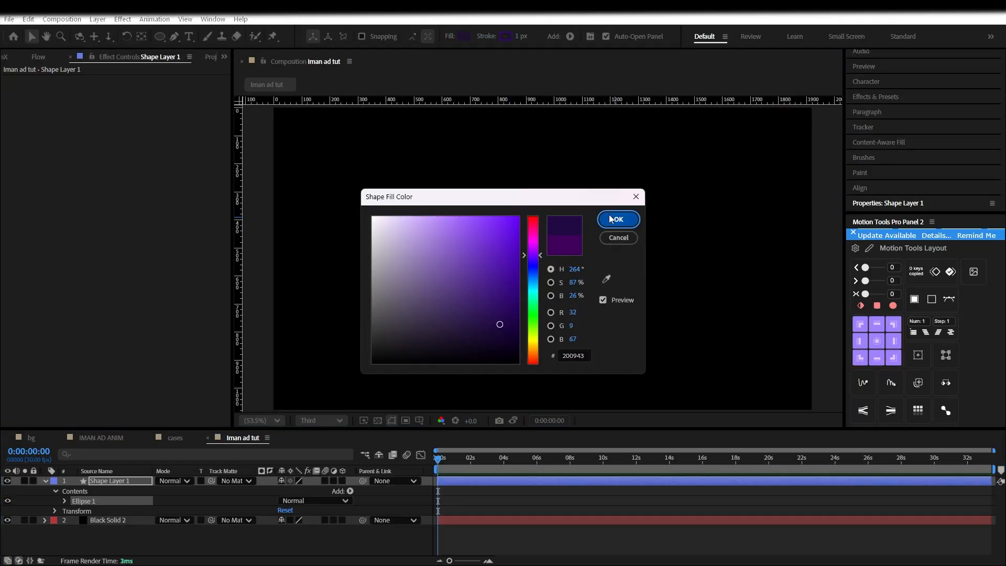
click(614, 220)
click(165, 548)
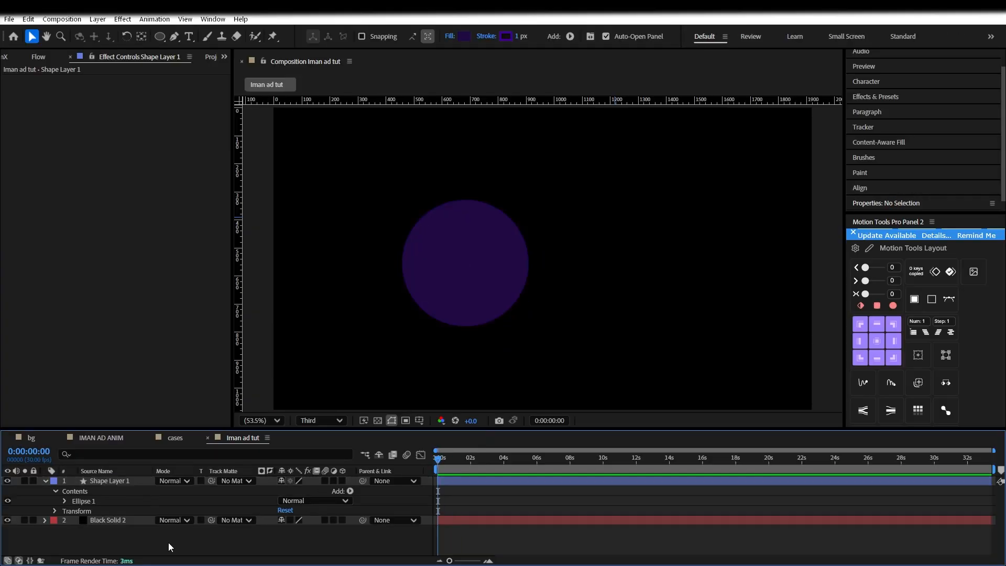
Duplicate the purple circle and move the two copies to the bottom-right and bottom-left
click(101, 478)
key(ctrl+d)
drag(528, 327, 796, 407)
scroll(775, 382, down, 1)
click(505, 299)
key(ctrl+alt+Home)
drag(529, 320, 282, 394)
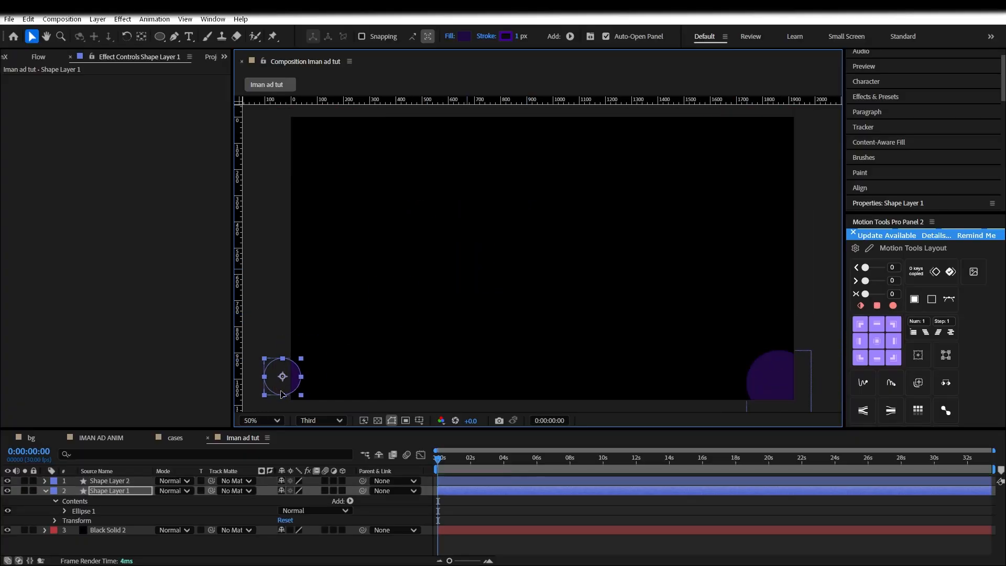
Enlarge both circles and set them partly off-frame in the bottom corners
click(781, 381)
drag(747, 351, 731, 335)
drag(784, 378, 758, 380)
click(294, 391)
drag(306, 372, 336, 356)
drag(288, 384, 309, 372)
click(483, 515)
Reorder the layers so Shape Layer 2 sits below Shape Layer 1
click(101, 481)
click(107, 490)
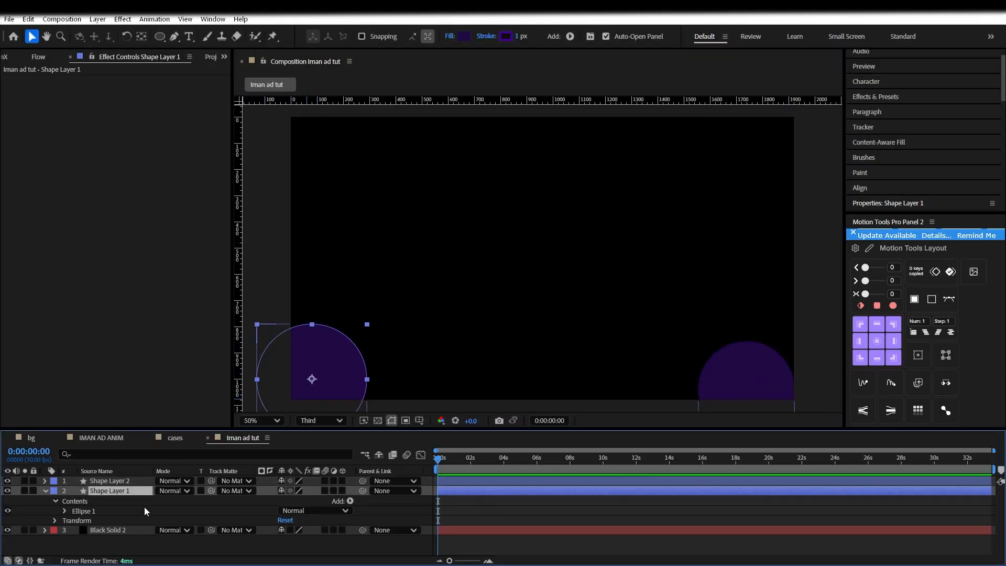
click(454, 480)
ctrl+click(454, 489)
drag(138, 482, 131, 516)
click(502, 488)
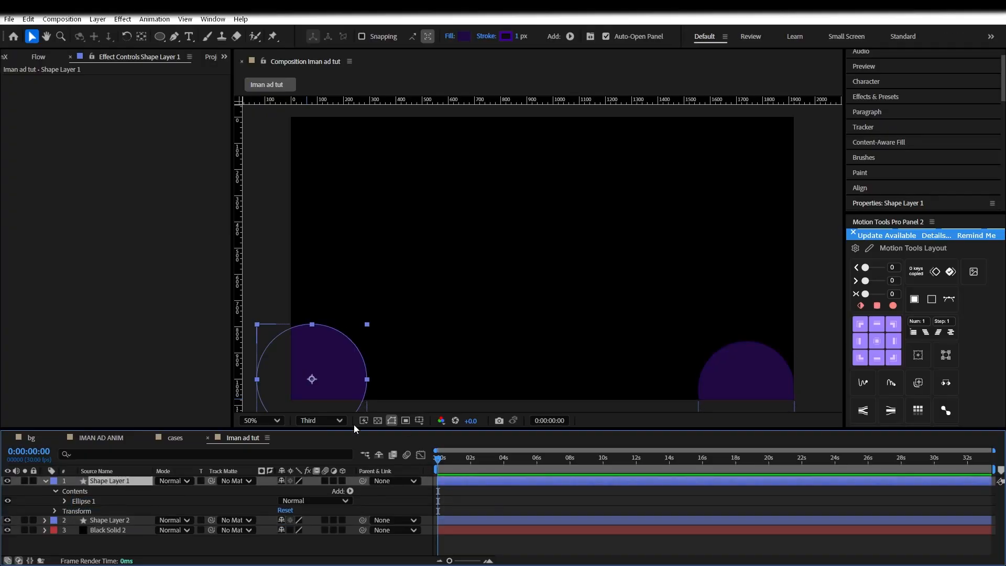
Keyframe the left circle's Position from the bottom-left corner at 0 s toward the centre at 0:00:04:04
click(55, 510)
scroll(55, 511, down, 2)
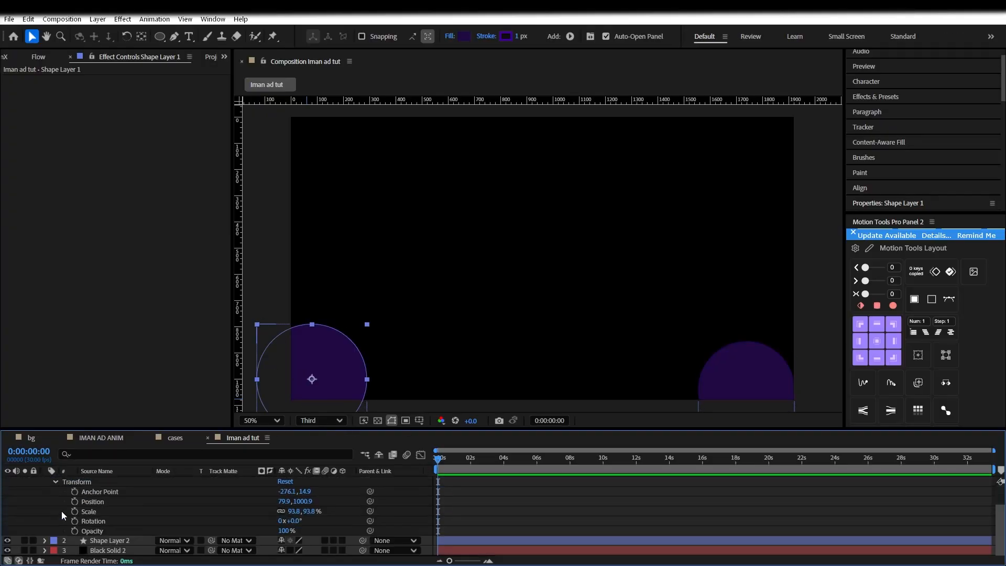
click(76, 502)
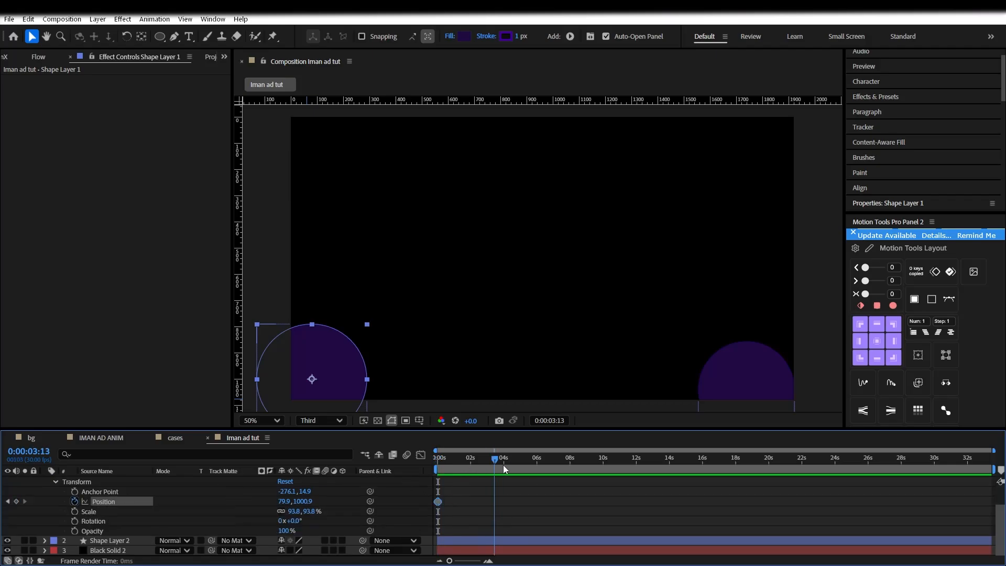
drag(325, 367, 445, 296)
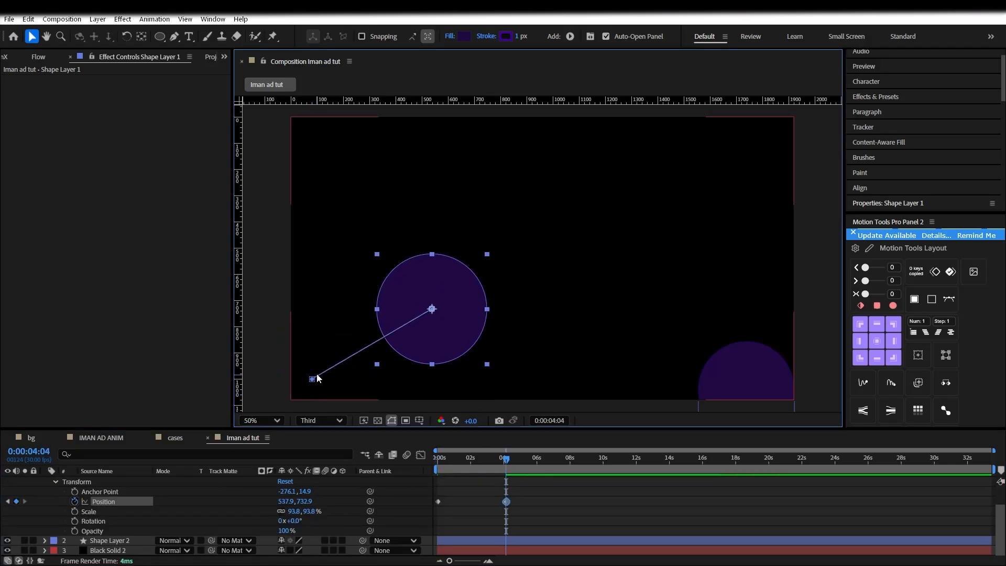
scroll(322, 372, up, 1)
drag(324, 377, 553, 249)
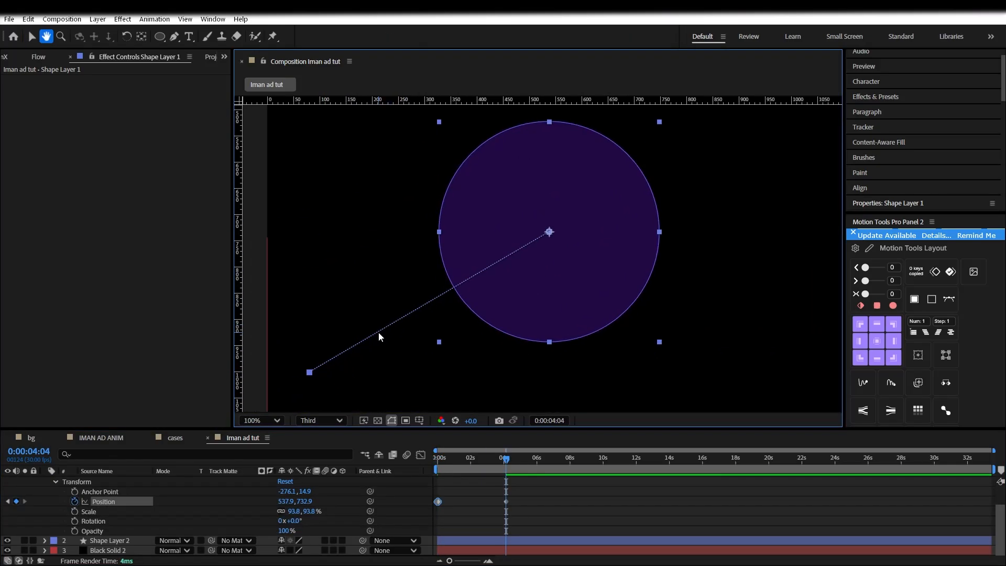
key(Home)
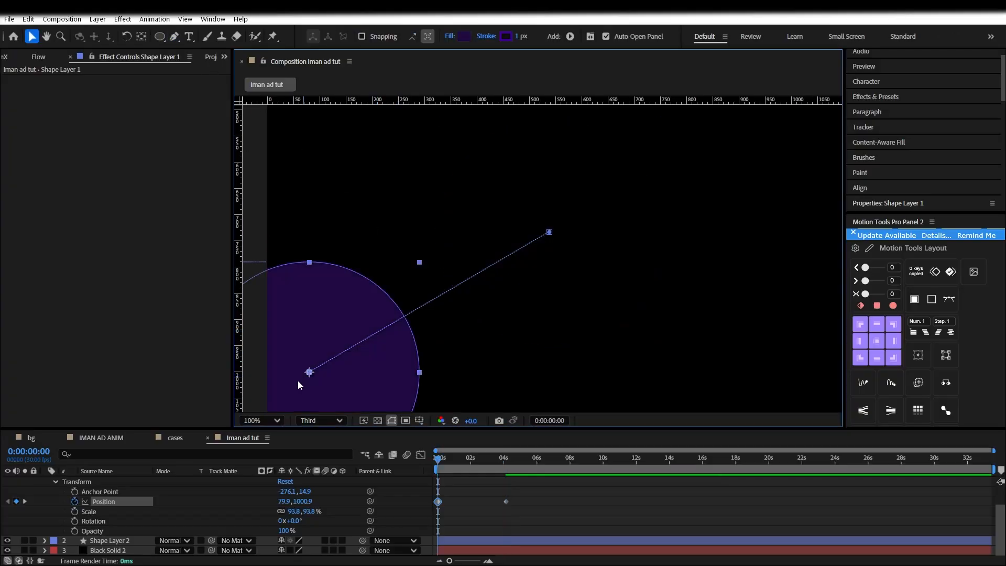
drag(343, 370, 294, 400)
scroll(509, 301, down, 4)
scroll(508, 299, up, 2)
drag(481, 313, 472, 375)
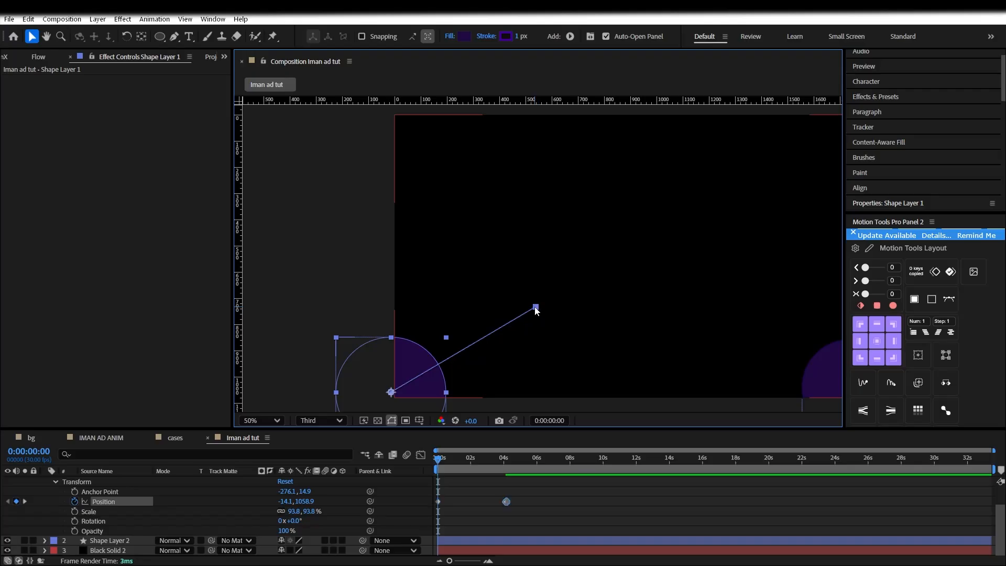
Preview the motion and apply an easing curve to both Position keyframes in Flow
key(space)
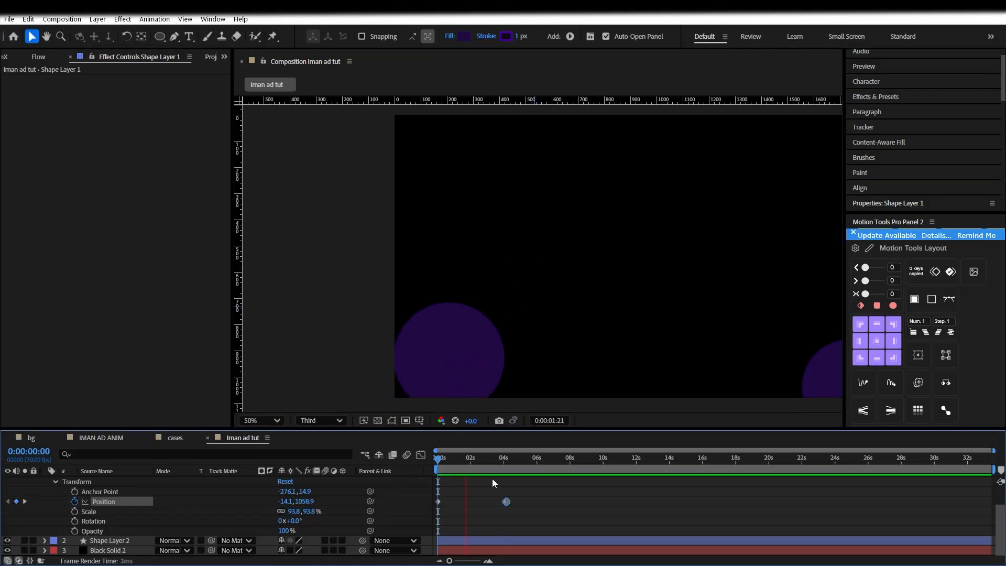
key(space)
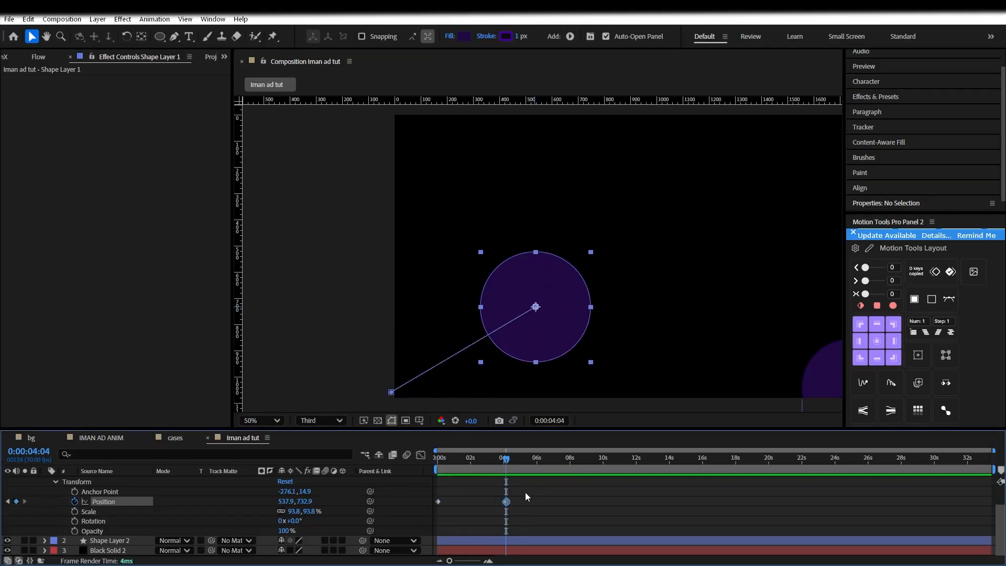
drag(537, 493, 433, 523)
drag(232, 56, 229, 56)
click(224, 57)
click(232, 87)
click(173, 205)
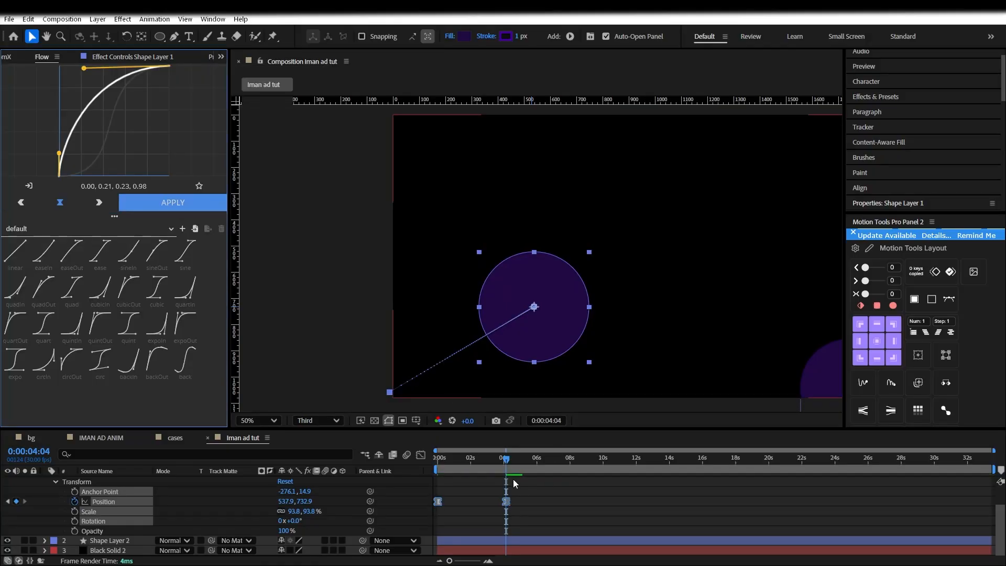
Keyframe the left circle's Scale from 65.8% at 0:00:01:16 to 134.8% at 0:00:05:22
click(546, 482)
key(space)
key(space)
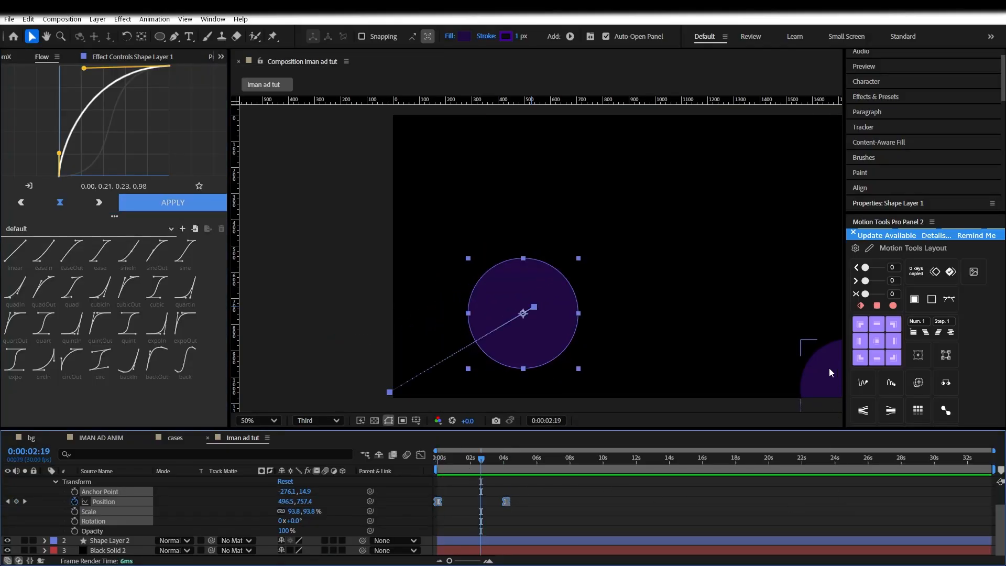
click(829, 370)
scroll(735, 345, down, 2)
click(529, 291)
scroll(314, 493, up, 1)
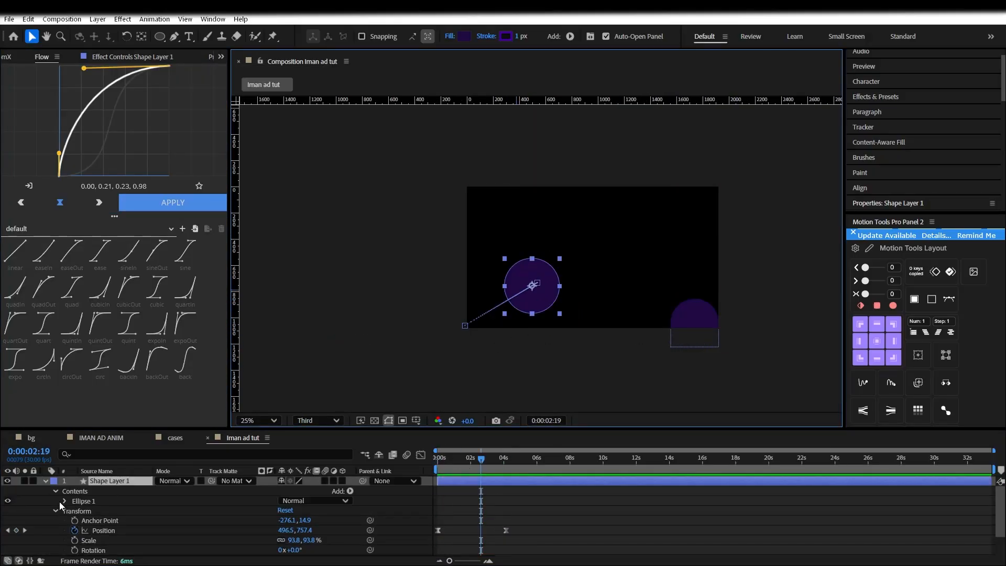
click(75, 540)
scroll(489, 522, down, 1)
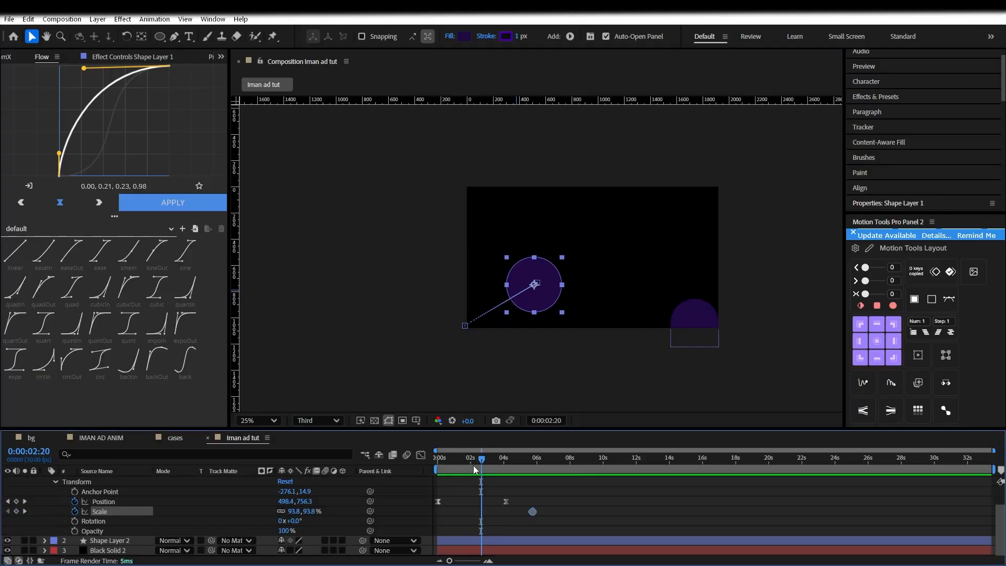
drag(473, 465, 463, 465)
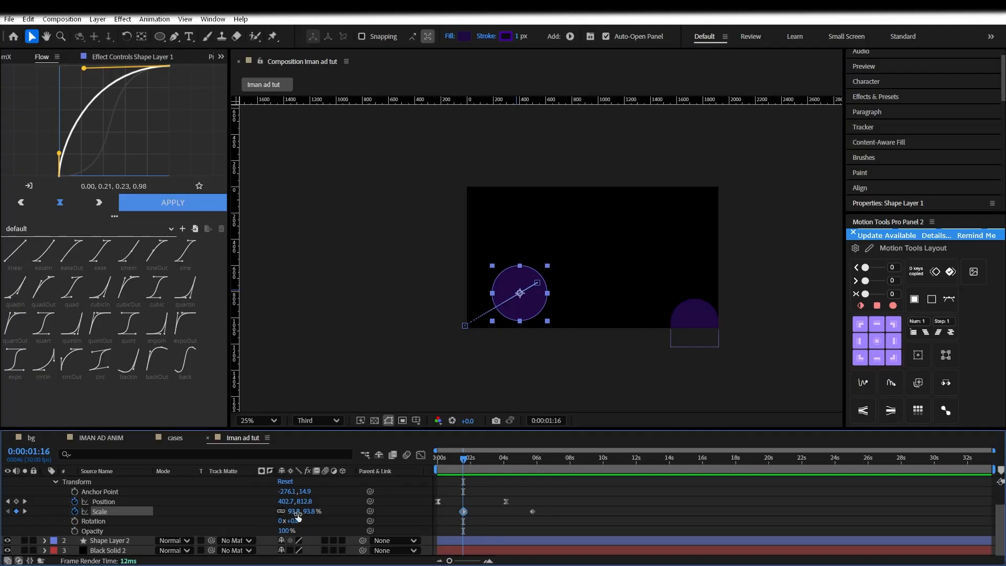
drag(297, 513, 330, 508)
click(533, 458)
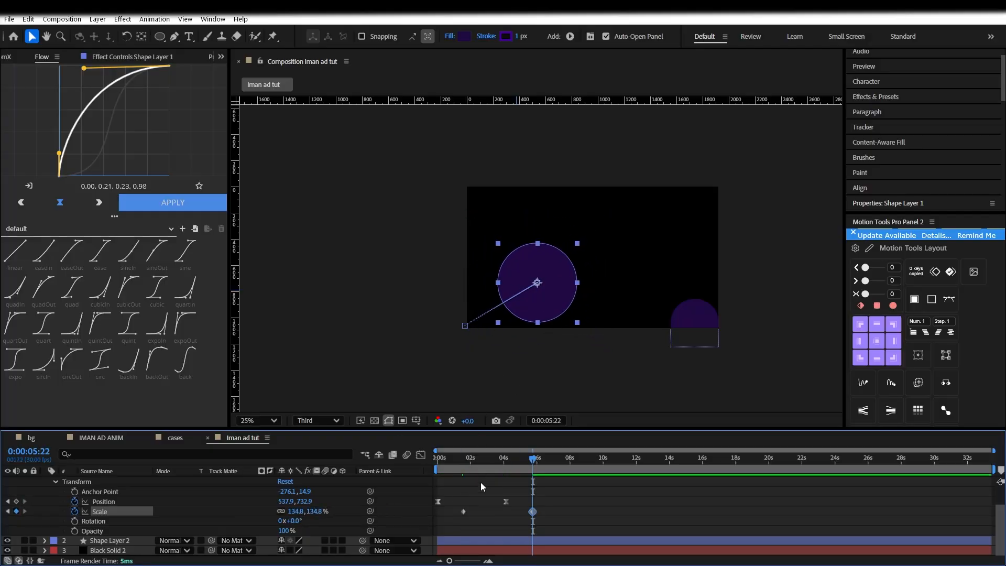
key(j)
Adjust the circle's starting position and thicken its stroke to 35 px
scroll(517, 296, up, 1)
drag(509, 338, 456, 382)
key(ctrl+z)
key(ctrl+z)
drag(460, 460, 438, 471)
mouse_move(405, 384)
mouse_down()
mouse_move(430, 375)
mouse_move(418, 396)
mouse_up()
drag(518, 36, 542, 33)
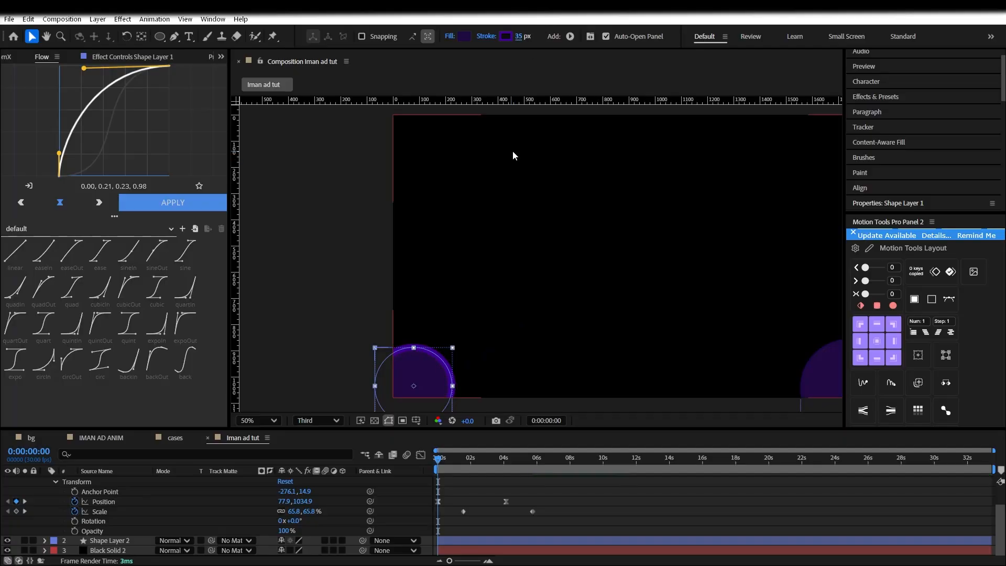
Save the project and set the right circle's stroke width to 35 px
click(545, 490)
key(ctrl+s)
scroll(157, 522, up, 1)
scroll(107, 530, down, 1)
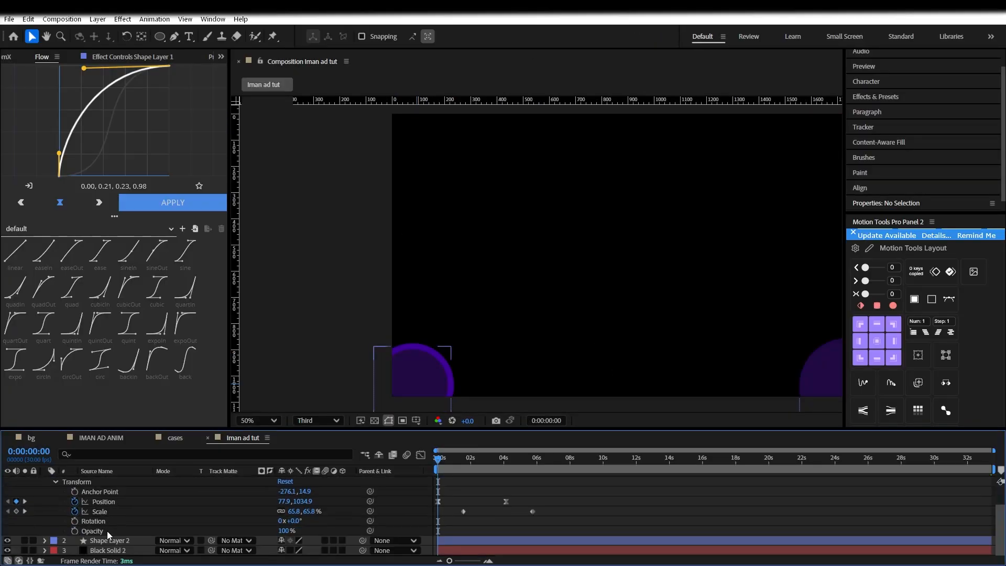
click(108, 537)
scroll(108, 529, up, 1)
click(45, 480)
click(109, 480)
click(109, 491)
click(521, 36)
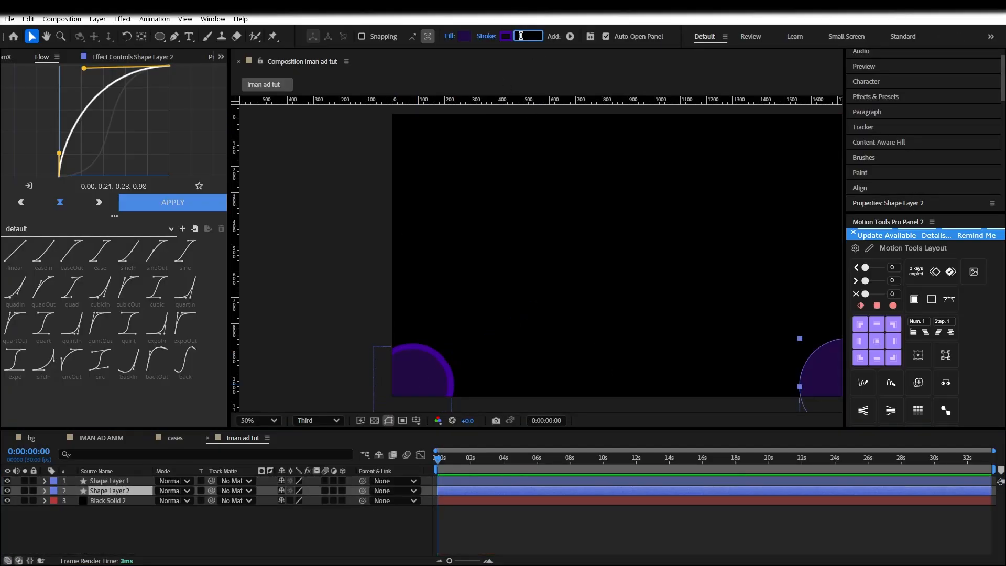
text(35)
key(Return)
Keyframe the right circle's Scale up to 103.8% at 5:15
click(130, 489)
key(s)
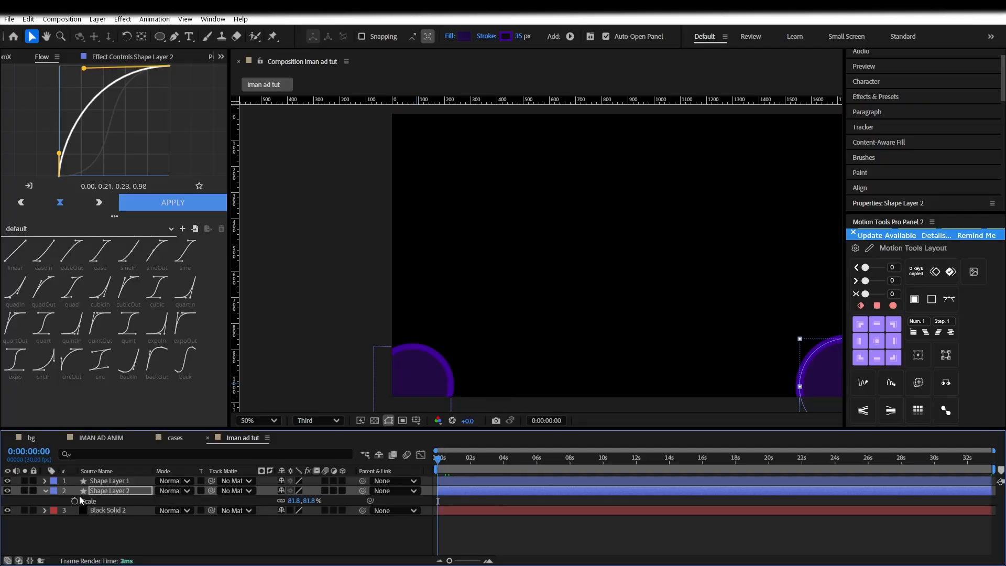
drag(471, 461, 528, 464)
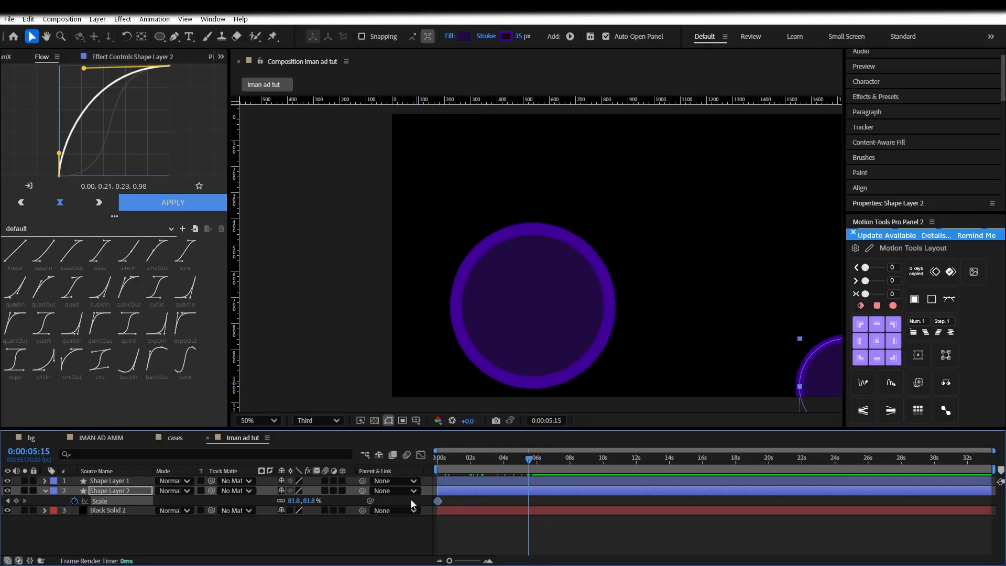
drag(306, 500, 318, 500)
key(Home)
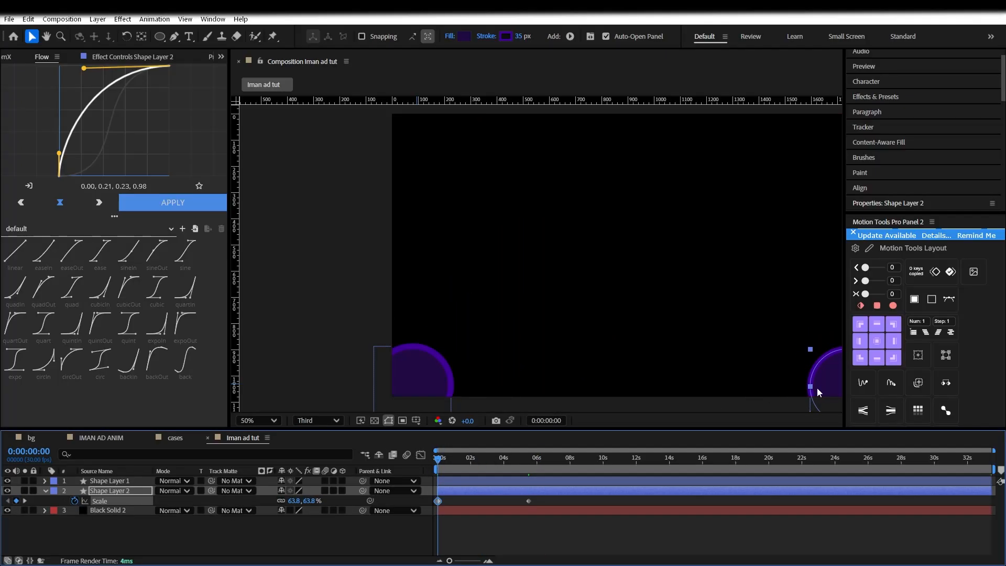
Keyframe the right circle's Position moving up-left to 1552.9, 766.6 at 0:00:05:15
click(814, 388)
scroll(753, 352, down, 2)
scroll(626, 349, up, 2)
drag(624, 346, 567, 309)
click(174, 36)
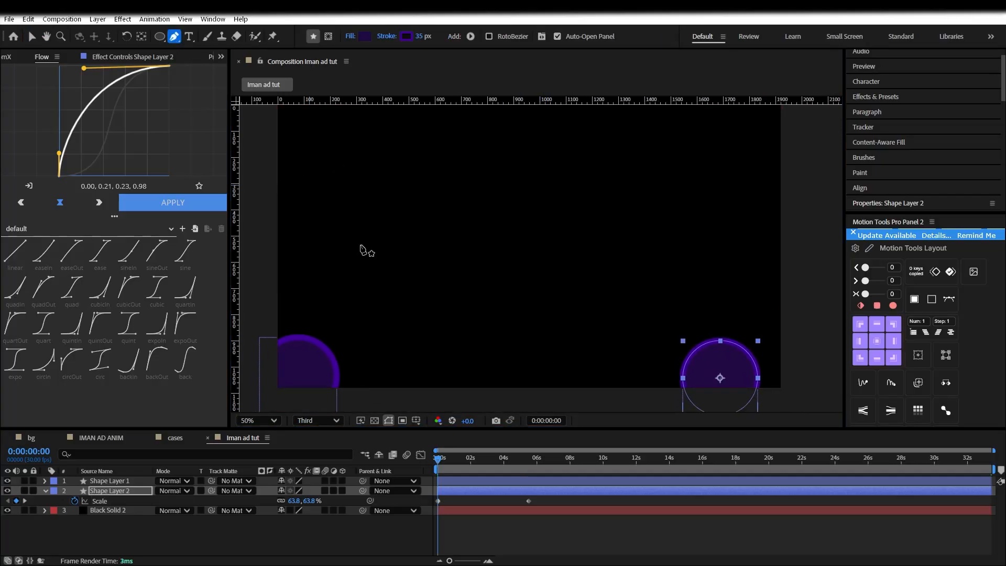
drag(471, 450, 529, 467)
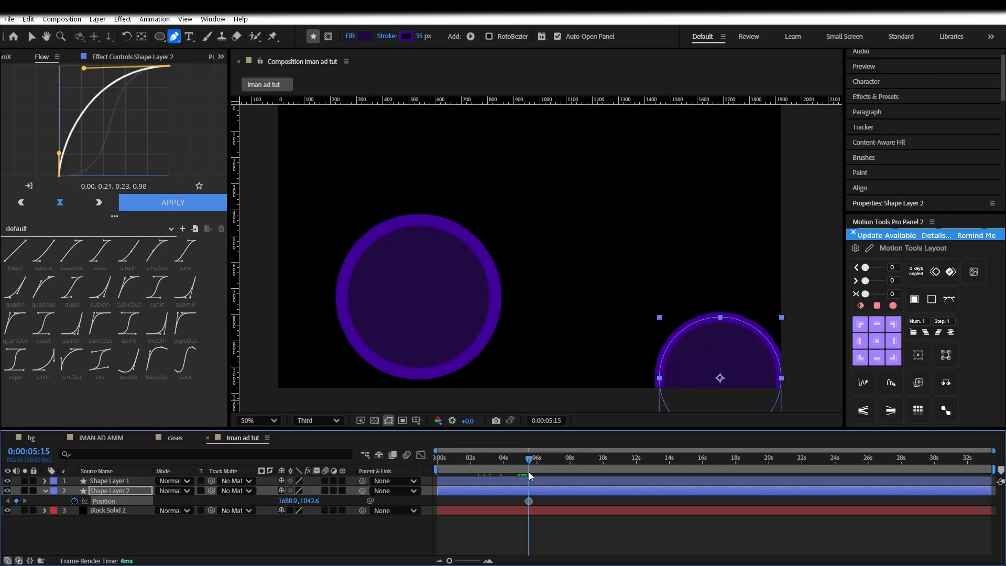
key(v)
drag(712, 378, 807, 401)
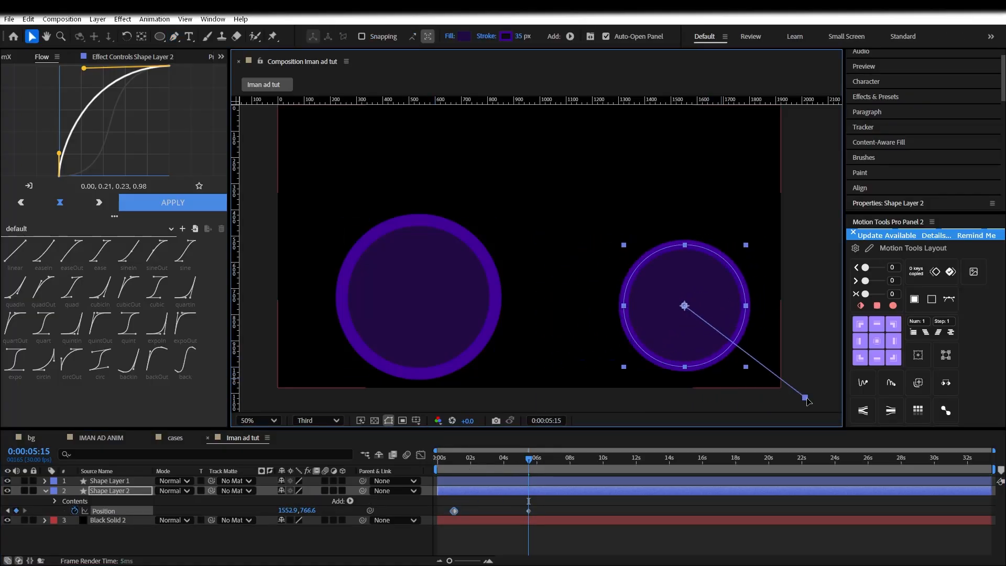
click(175, 37)
Draw a Pen path connecting the two circles
drag(471, 229, 501, 232)
drag(658, 251, 666, 249)
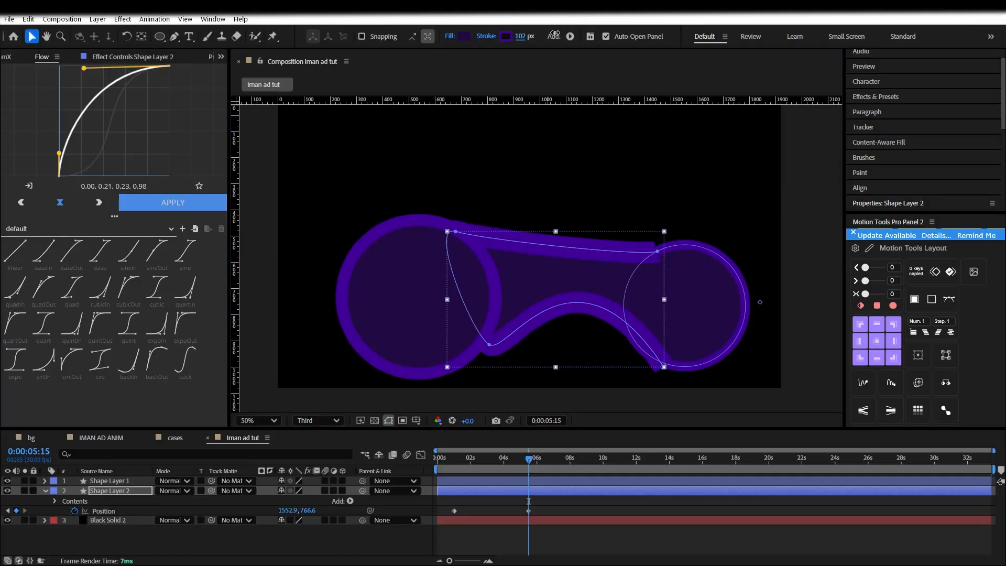
drag(520, 36, 473, 51)
Bend the connecting path's points into flowing curves and set its stroke to 86 px
drag(456, 231, 462, 265)
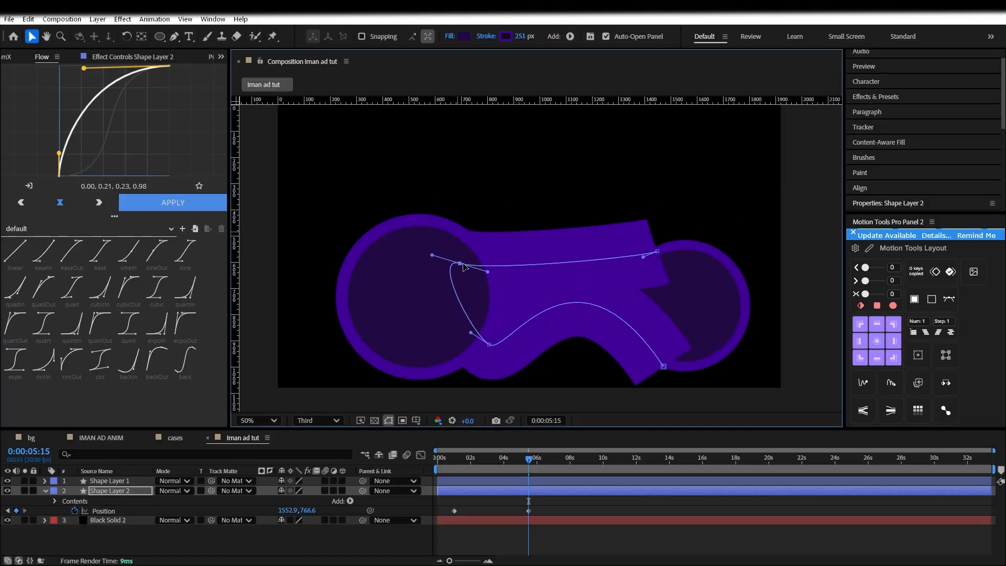
drag(660, 267, 629, 301)
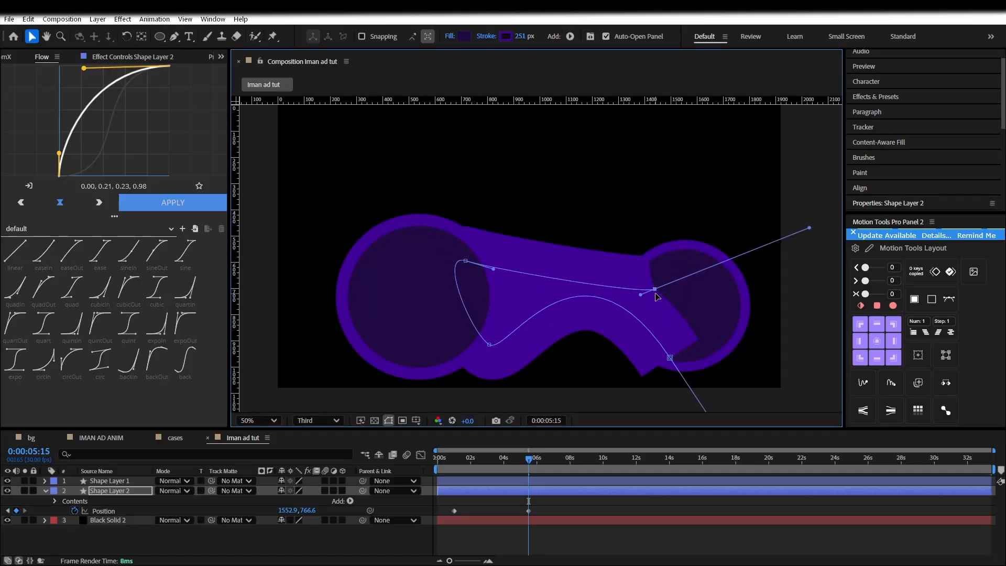
drag(811, 234, 688, 310)
drag(516, 37, 421, 39)
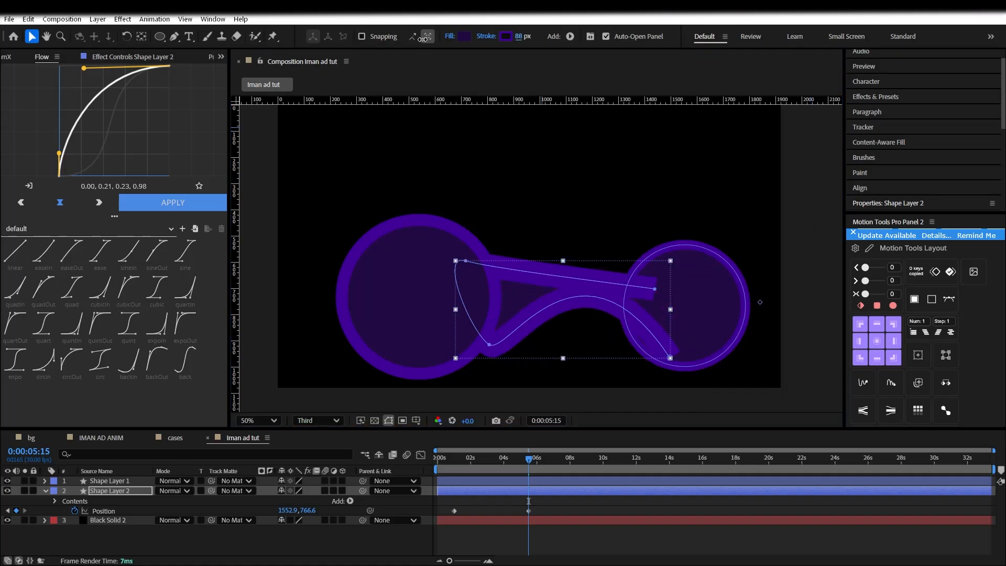
click(670, 359)
drag(670, 359, 677, 355)
key(ctrl+z)
Add an adjustment layer carrying BCC+Blur, Turbulent Displace and Deep Glow effects
click(477, 504)
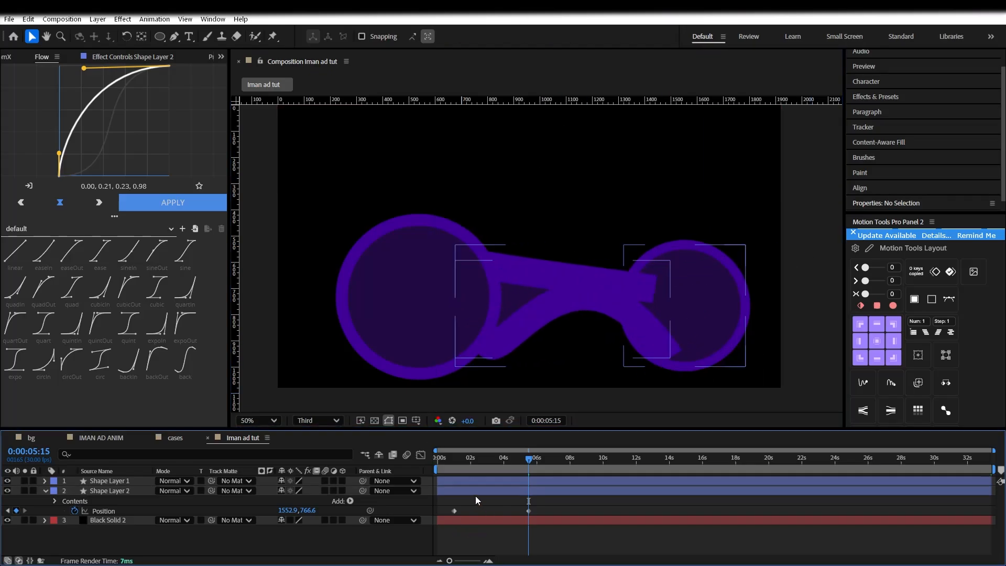
key(Home)
right_click(317, 539)
mouse_move(381, 409)
click(545, 494)
key(ctrl+v)
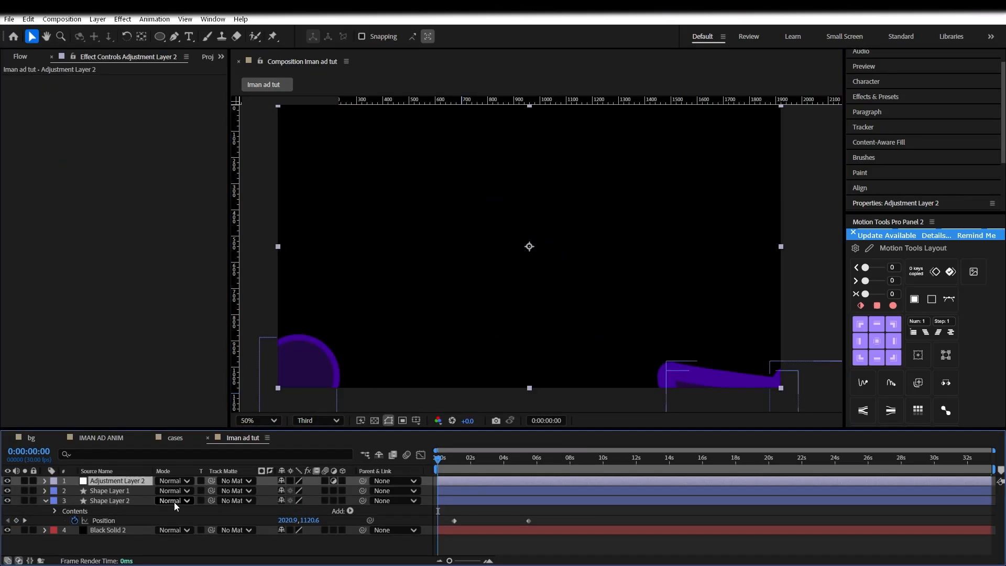
click(266, 538)
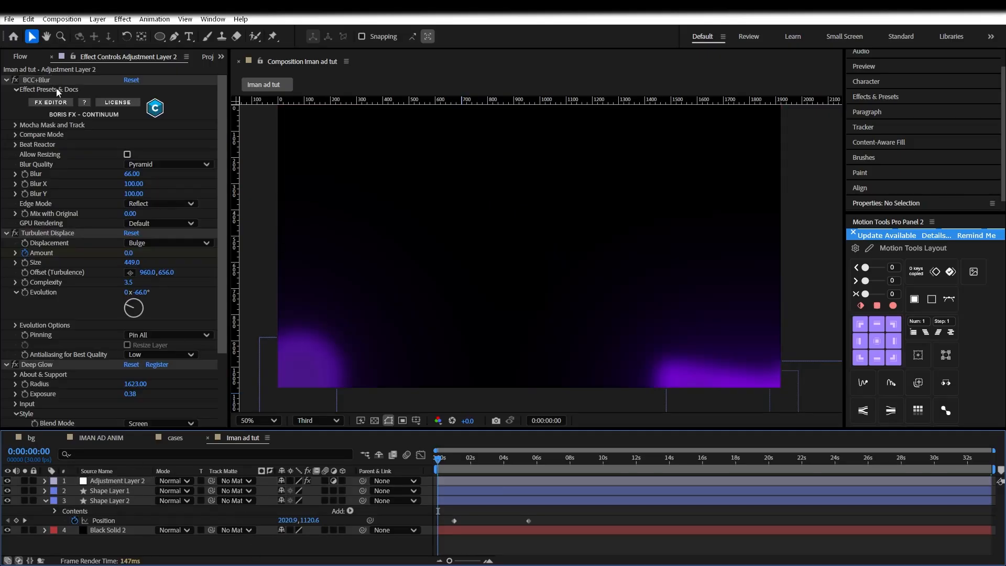
scroll(71, 363, down, 3)
drag(438, 458, 524, 460)
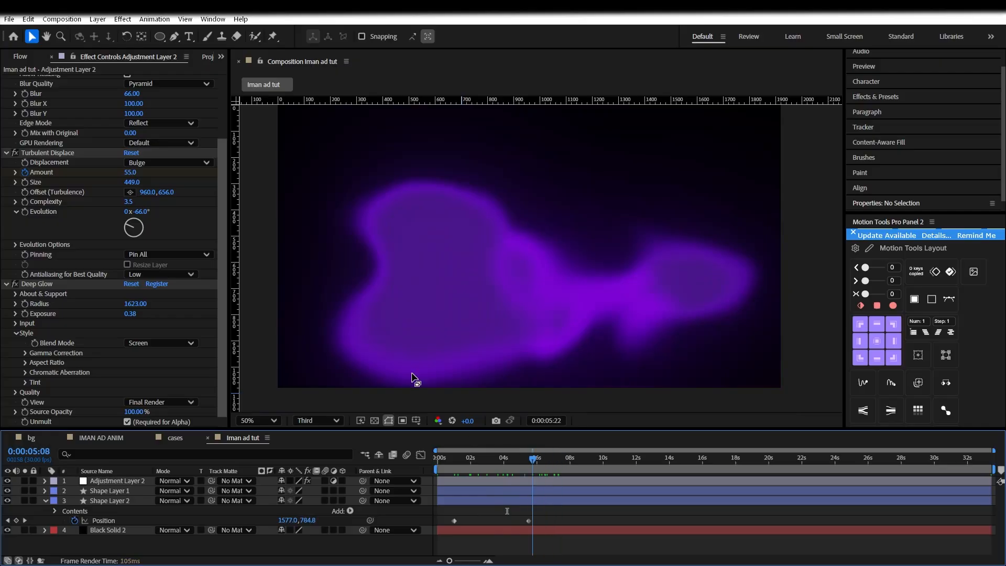
scroll(34, 185, up, 3)
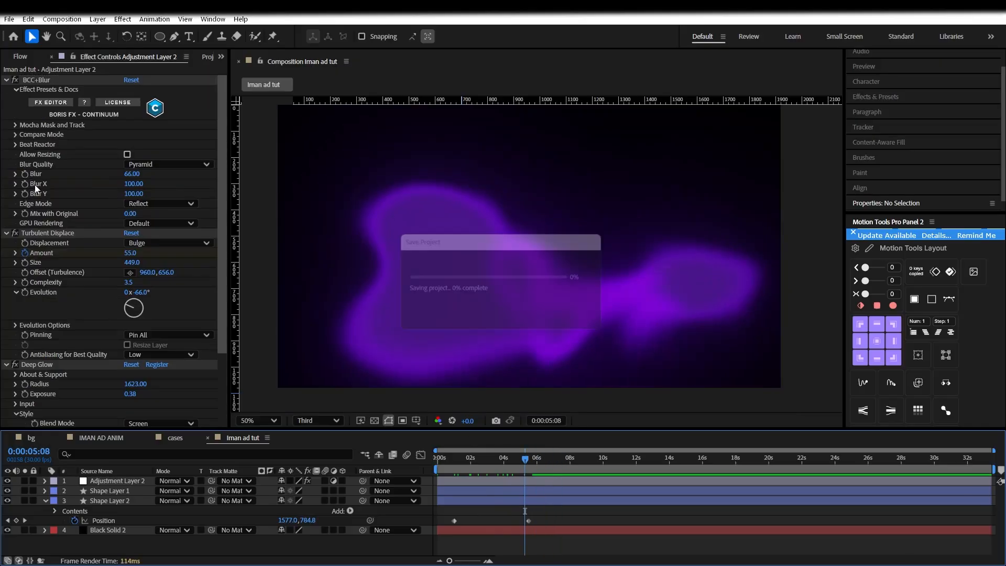
Set the Turbulent Displace Amount keyframes from 0 to 55 and check the blob at 3:04
click(36, 252)
key(e)
scroll(461, 507, down, 1)
mouse_move(479, 460)
mouse_down()
mouse_move(436, 460)
mouse_move(484, 461)
mouse_up()
click(131, 500)
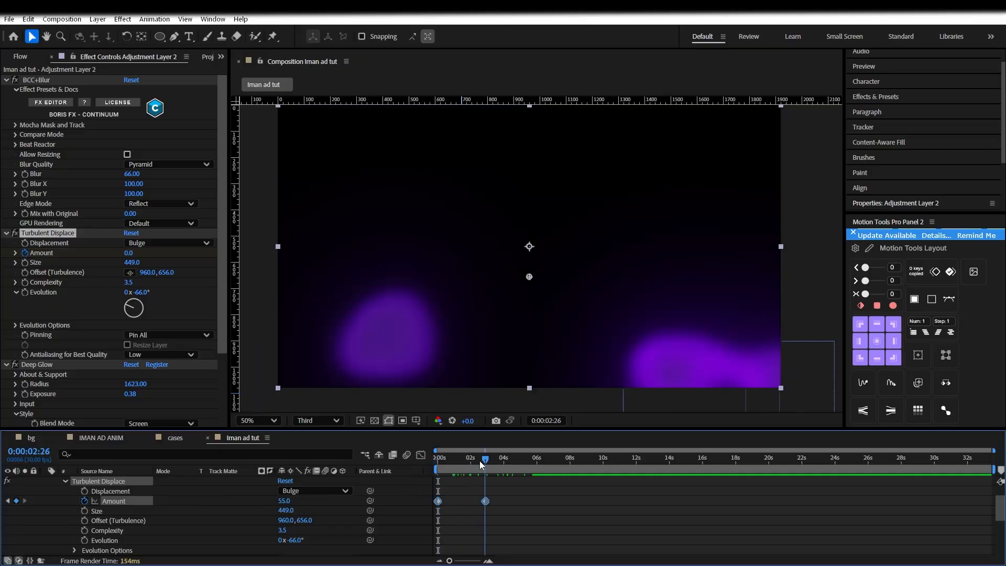
scroll(562, 504, up, 1)
scroll(539, 498, down, 2)
scroll(517, 494, up, 2)
scroll(199, 537, down, 2)
drag(474, 462, 486, 461)
scroll(450, 500, up, 2)
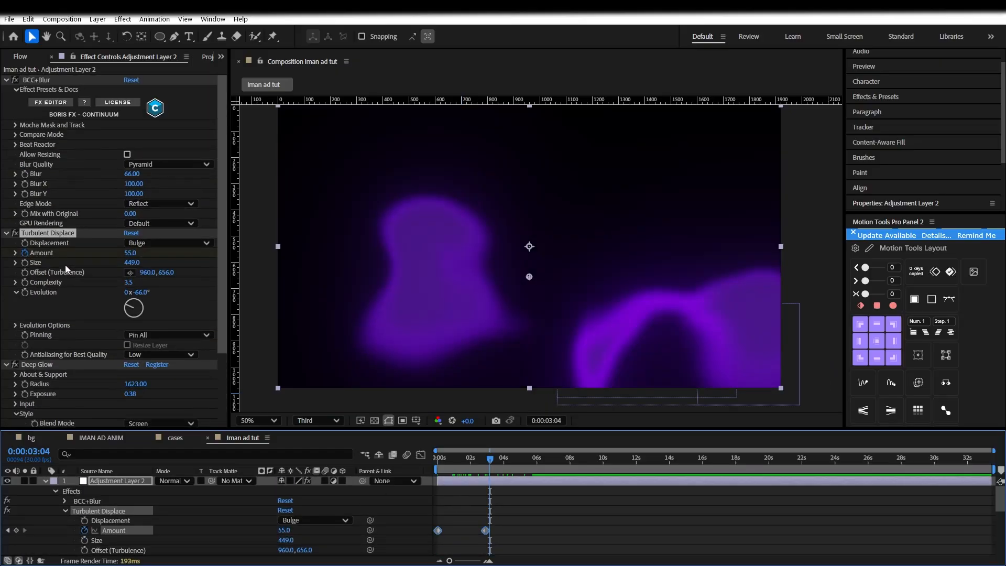
scroll(84, 308, down, 3)
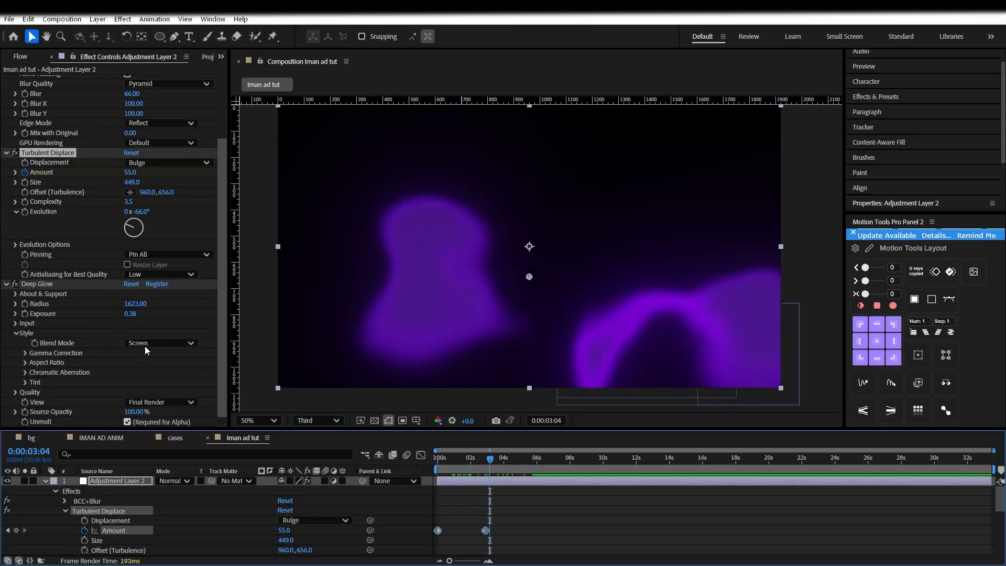
key(F2)
drag(463, 459, 436, 459)
scroll(275, 511, down, 5)
Enlarge Shape Layer 1's left circle and give it a dark purple #160038 fill
click(105, 520)
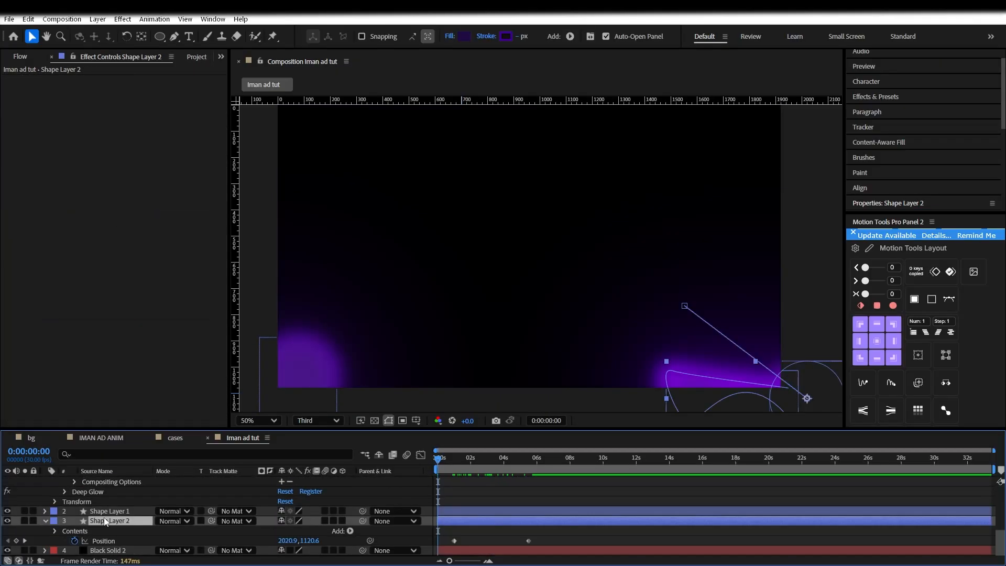
click(109, 511)
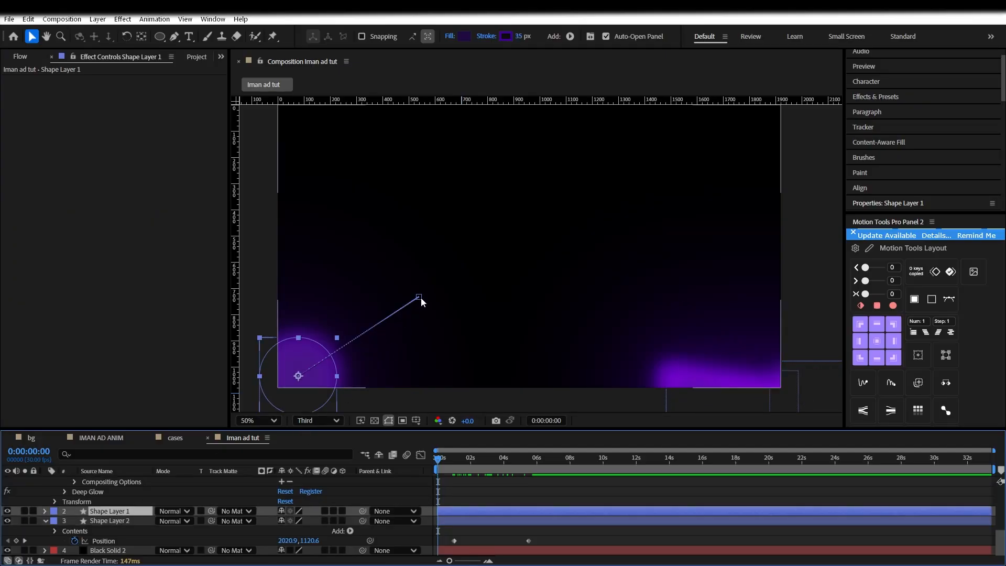
drag(337, 338, 373, 323)
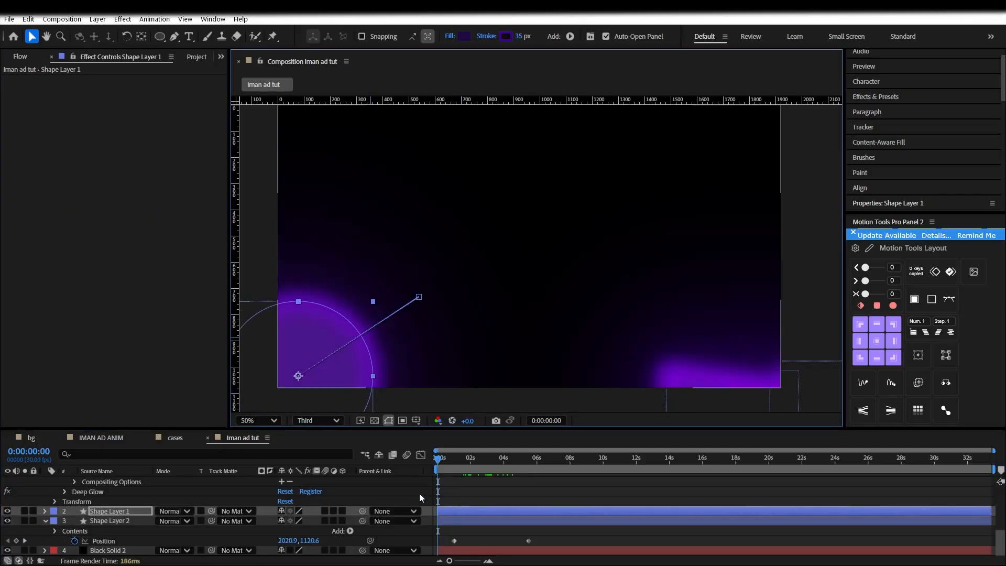
click(463, 36)
click(518, 328)
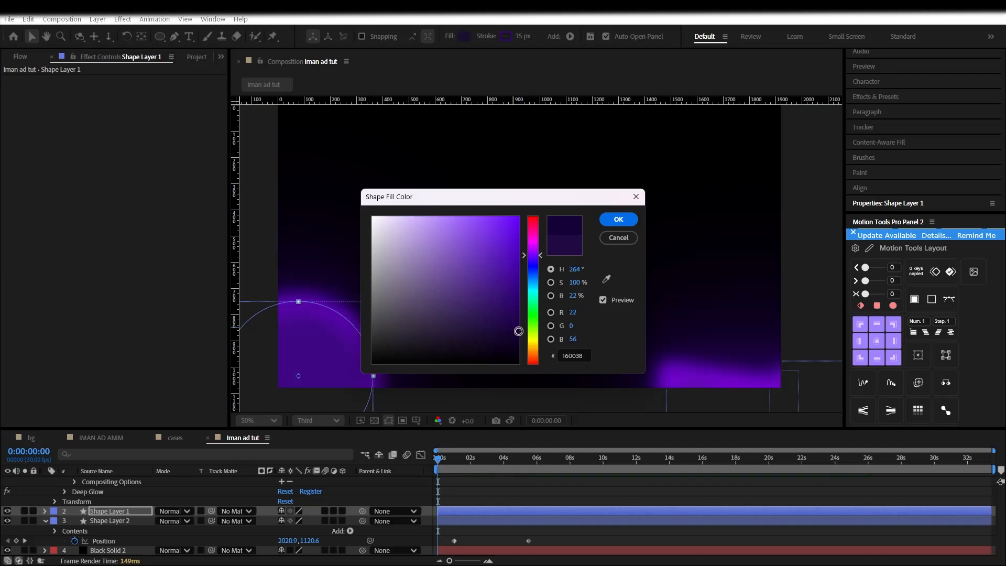
click(618, 219)
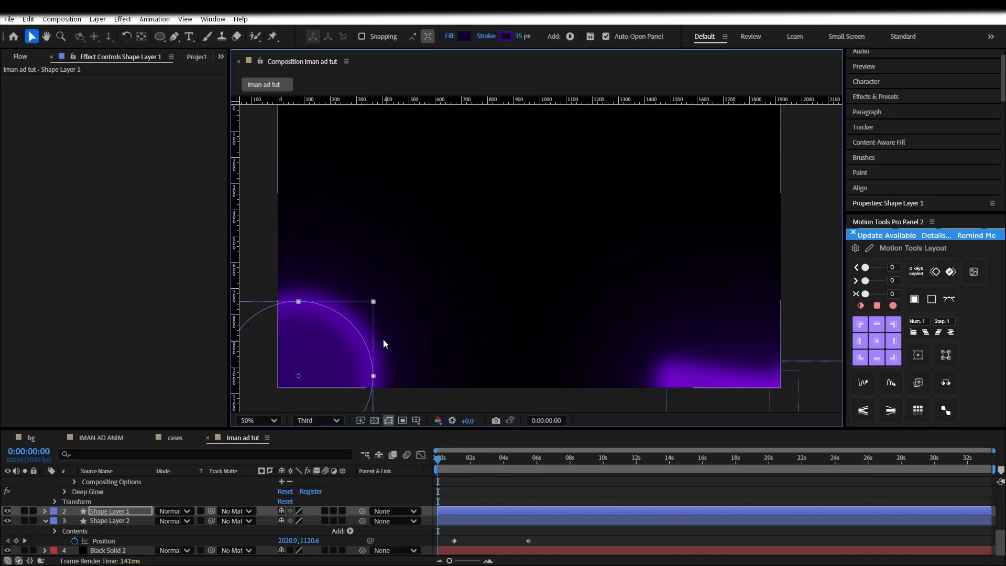
At 5:15, scale Shape Layer 2's right circle to 178.8% and move it down-right
click(460, 466)
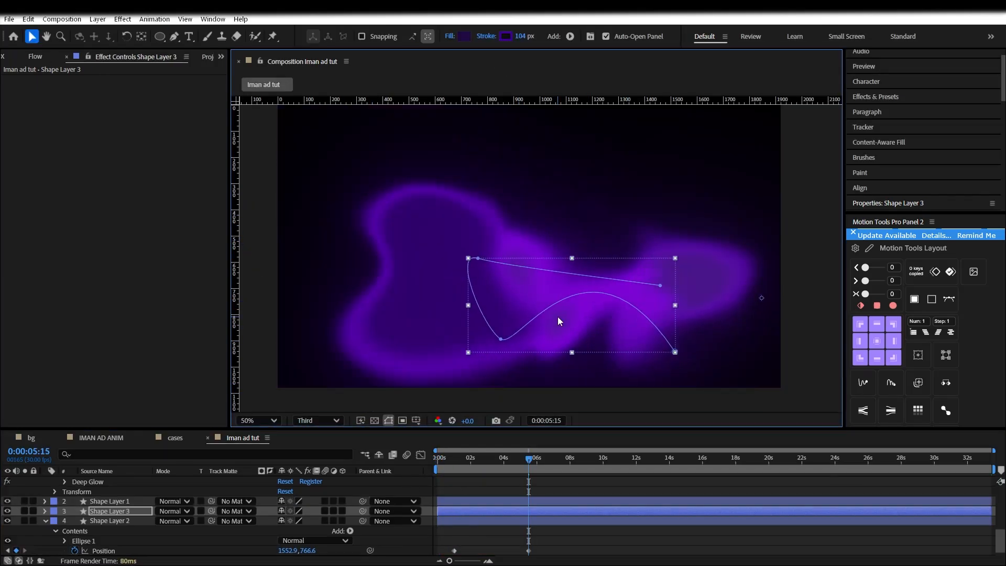
drag(410, 535, 358, 535)
drag(694, 337, 712, 372)
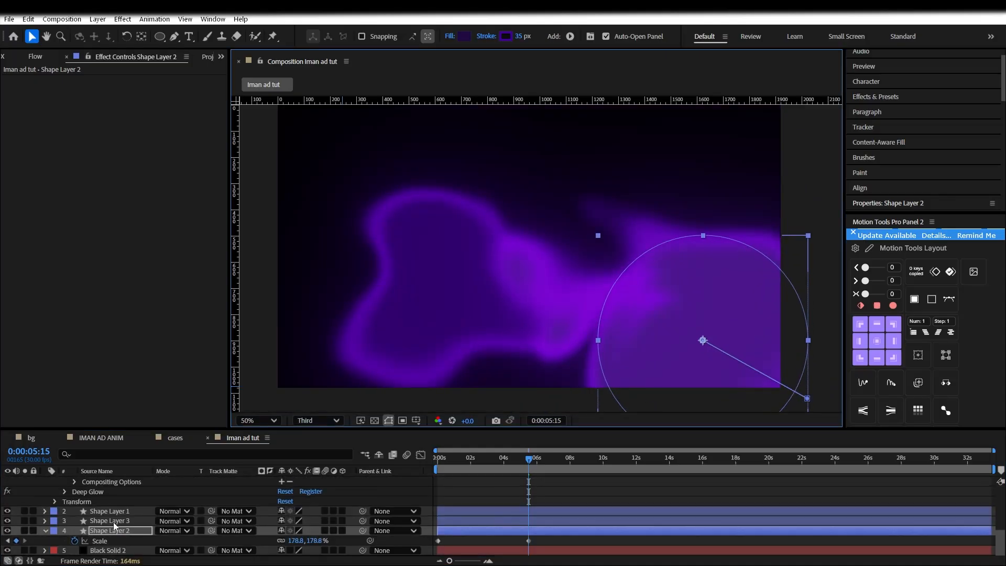
Show Shape Layer 3's Position and reshape the curved path's points at 15:25
click(113, 520)
click(45, 521)
key(p)
click(701, 457)
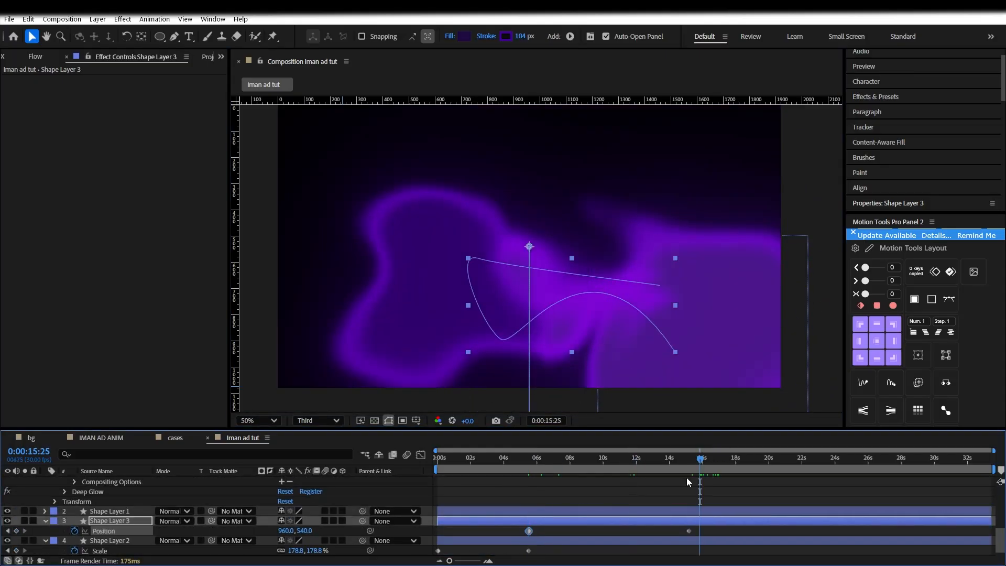
key(g)
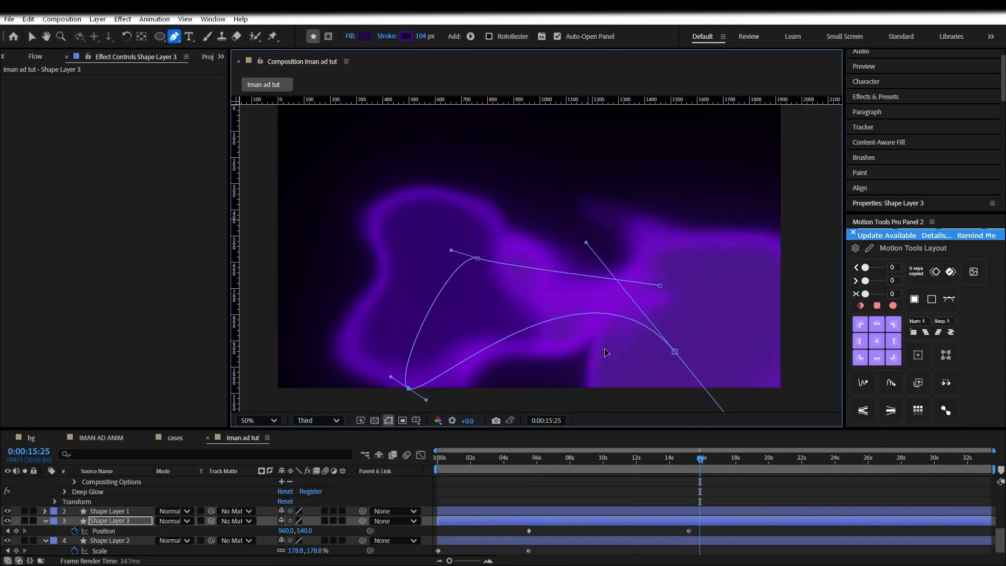
mouse_move(660, 286)
mouse_down()
mouse_move(656, 254)
mouse_move(607, 218)
mouse_up()
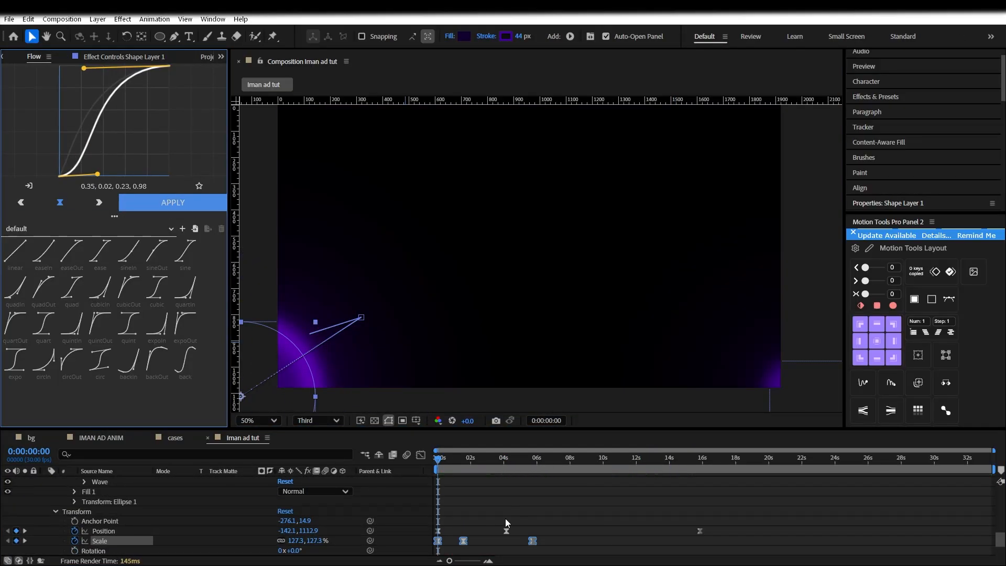
Preview the animation to 4:04 and apply a colour change to Shape Layer 3
key(space)
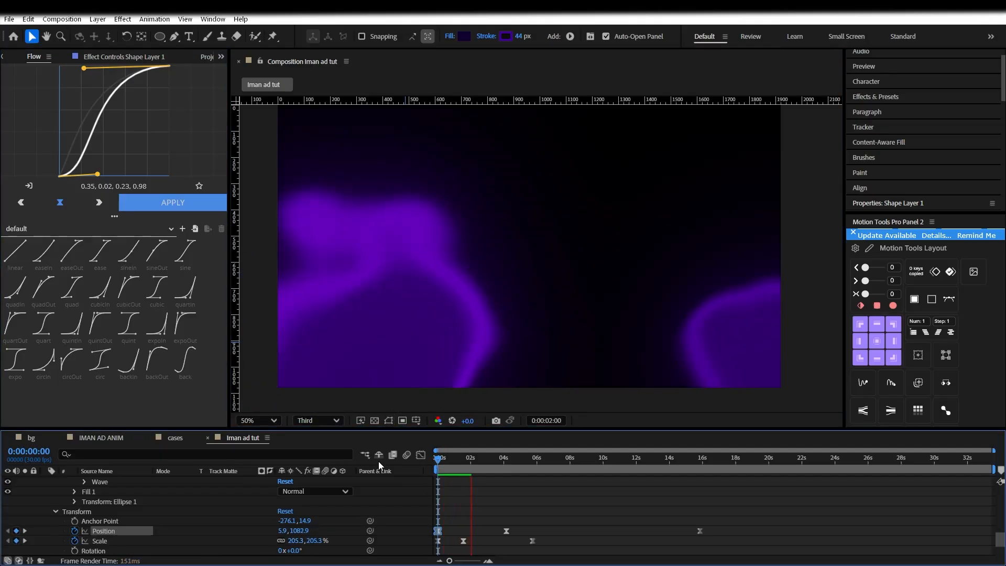
click(506, 462)
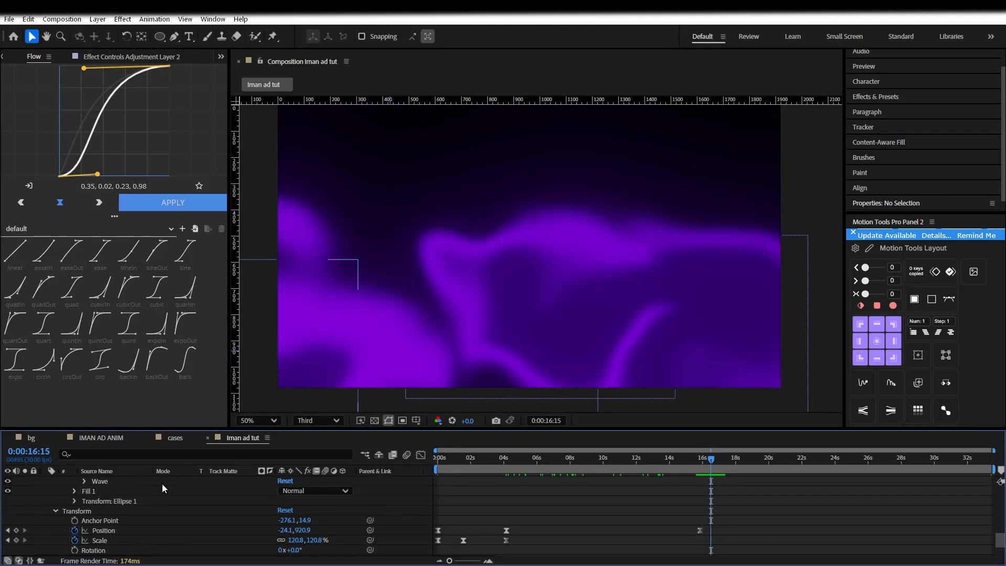
click(162, 482)
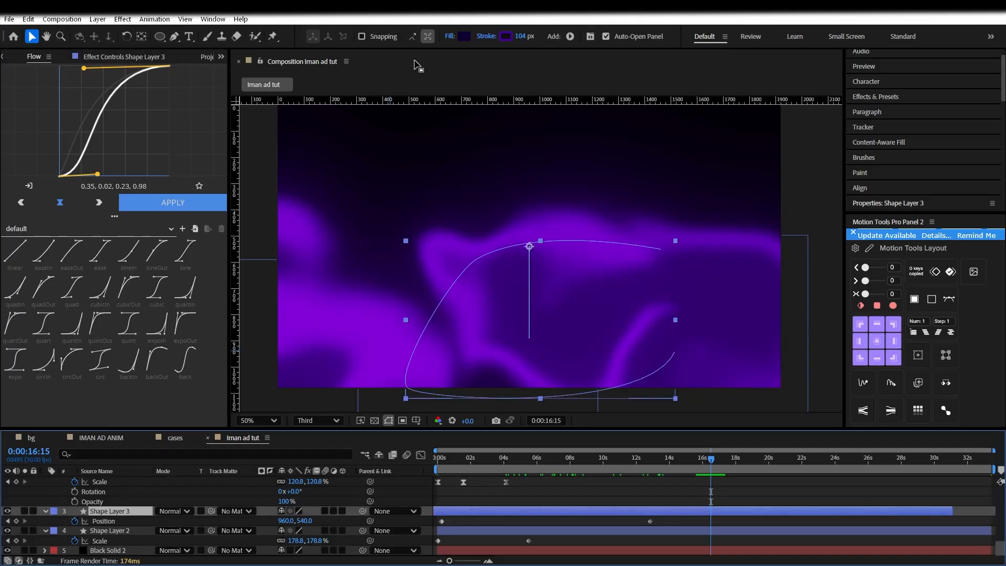
click(464, 37)
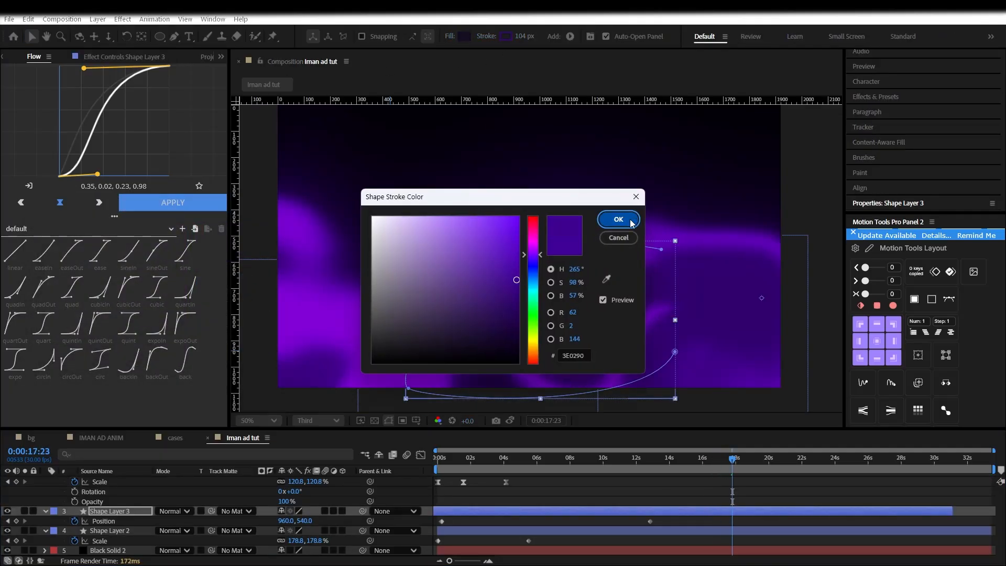
click(618, 219)
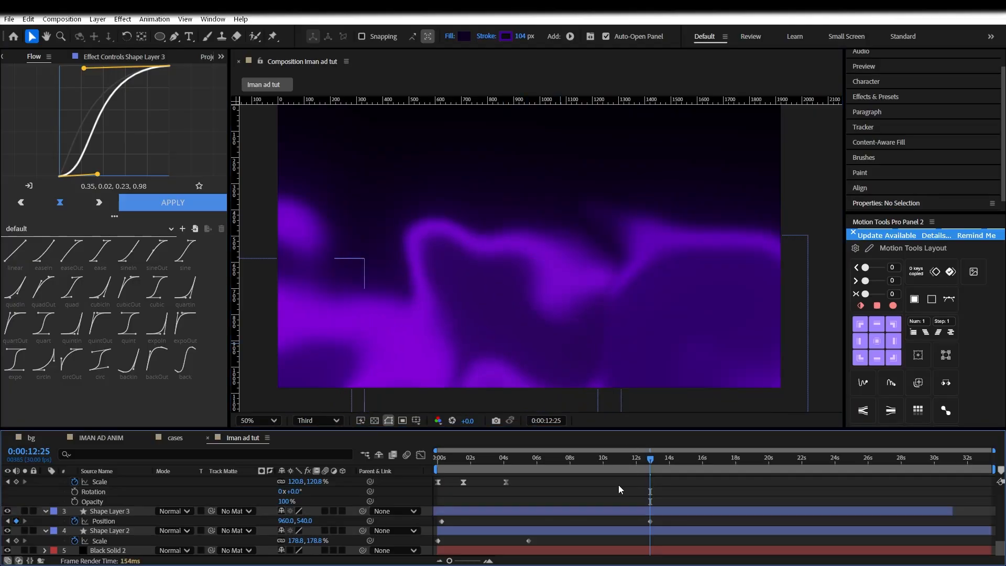
Move Shape Layer 2's second Position keyframe later, to about 10:20
click(103, 540)
click(521, 540)
drag(528, 540, 614, 541)
drag(529, 459, 640, 476)
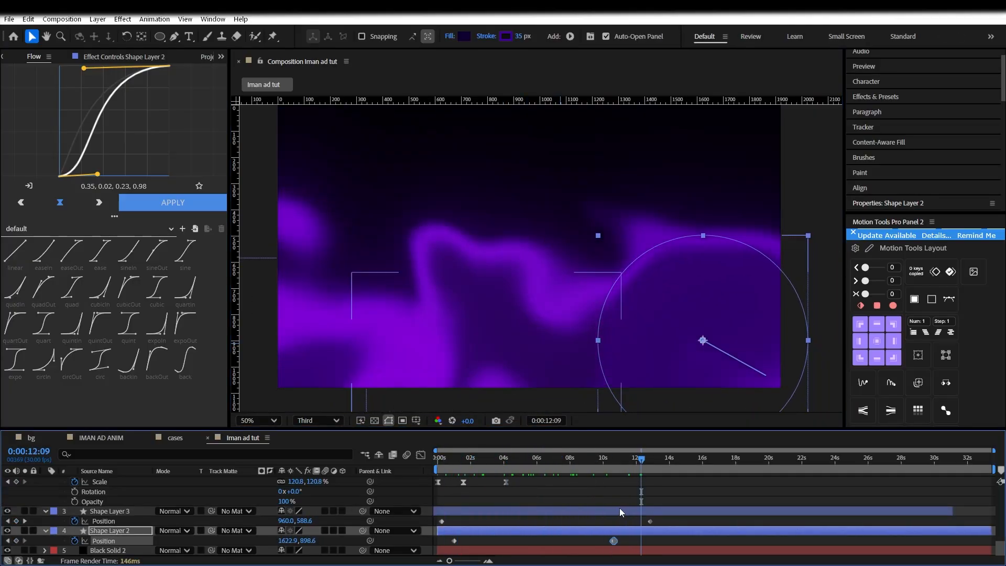
click(608, 501)
click(439, 460)
Apply the Flow ease curve to both shape layers' Position keyframes
drag(664, 523, 436, 518)
click(173, 202)
drag(633, 545, 443, 535)
click(172, 202)
click(548, 340)
click(172, 203)
click(502, 462)
mouse_move(503, 465)
mouse_down()
mouse_move(577, 464)
mouse_move(445, 459)
mouse_move(526, 450)
mouse_up()
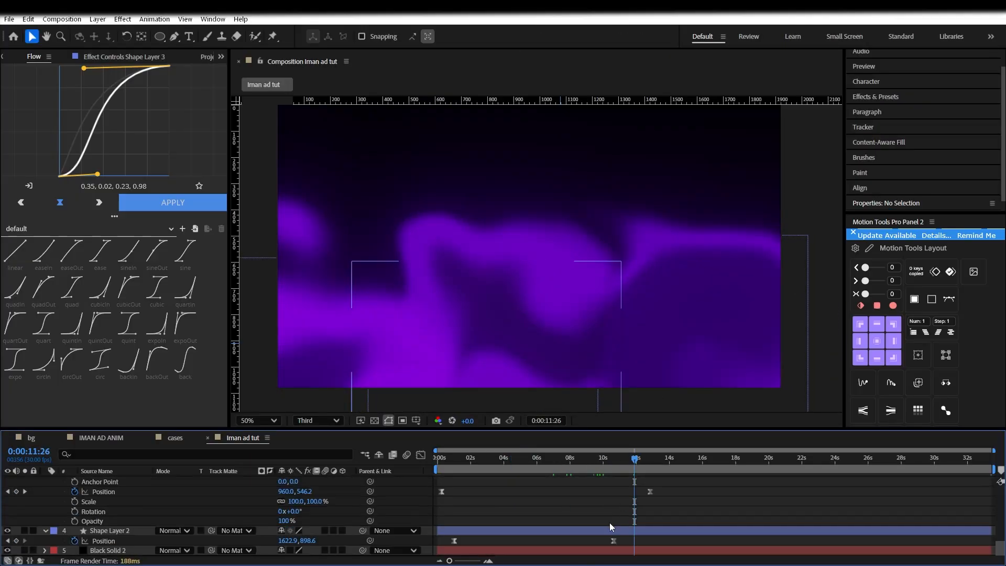
Squash Shape Layer 2's circle path into a flatter ellipse around 10:19
drag(608, 458, 613, 533)
click(765, 321)
mouse_move(632, 281)
mouse_down()
mouse_move(640, 300)
mouse_move(606, 321)
mouse_up()
mouse_move(613, 458)
mouse_down()
mouse_move(495, 463)
mouse_move(623, 459)
mouse_up()
click(712, 488)
Pre-compose all the background layers into a composition named 'bg'
key(ctrl+a)
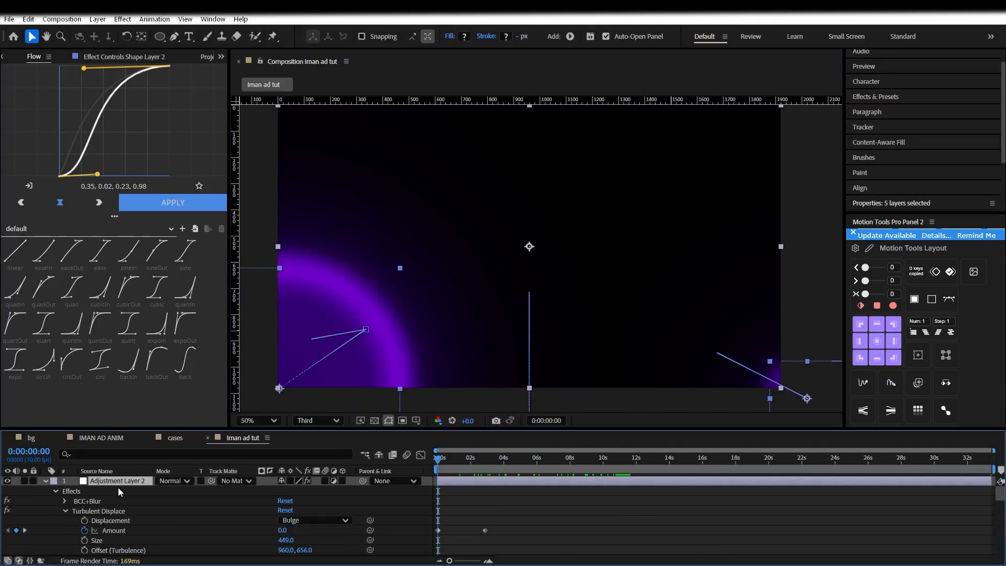
right_click(118, 484)
click(175, 412)
text(bg)
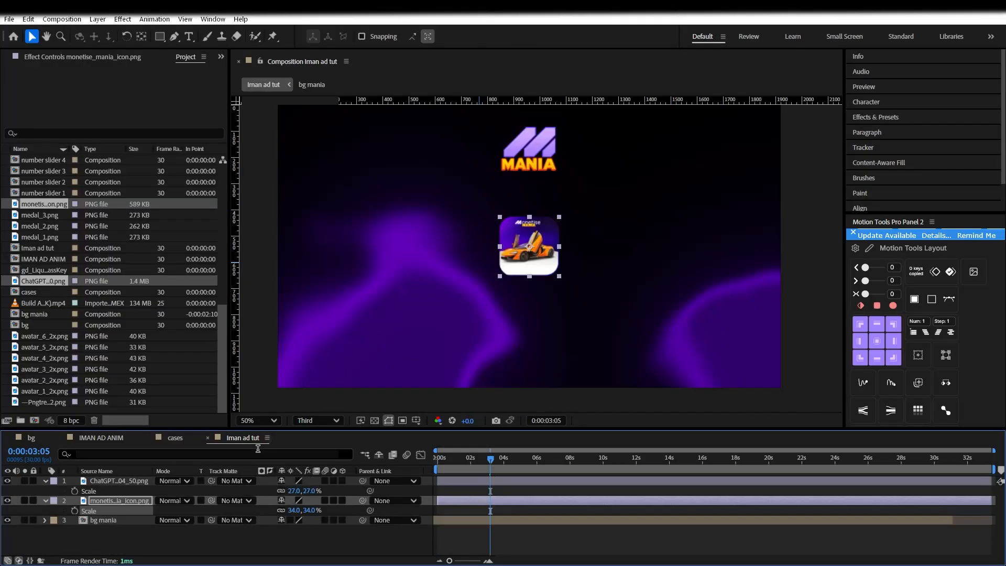
key(Return)
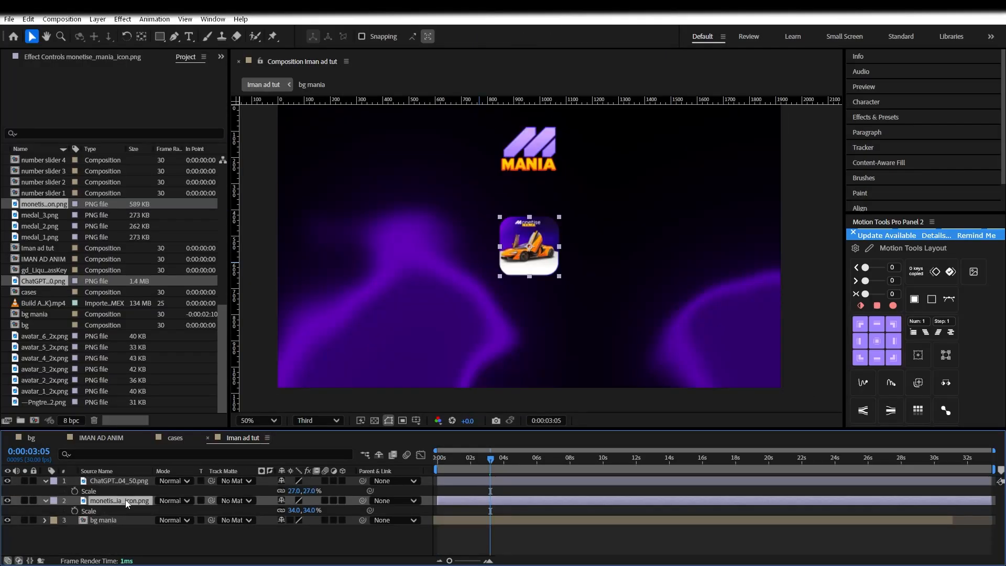
Scale the car icon to 30% and the MANIA logo to 27%, nudging the icon lower
click(295, 509)
click(282, 533)
drag(294, 492, 293, 494)
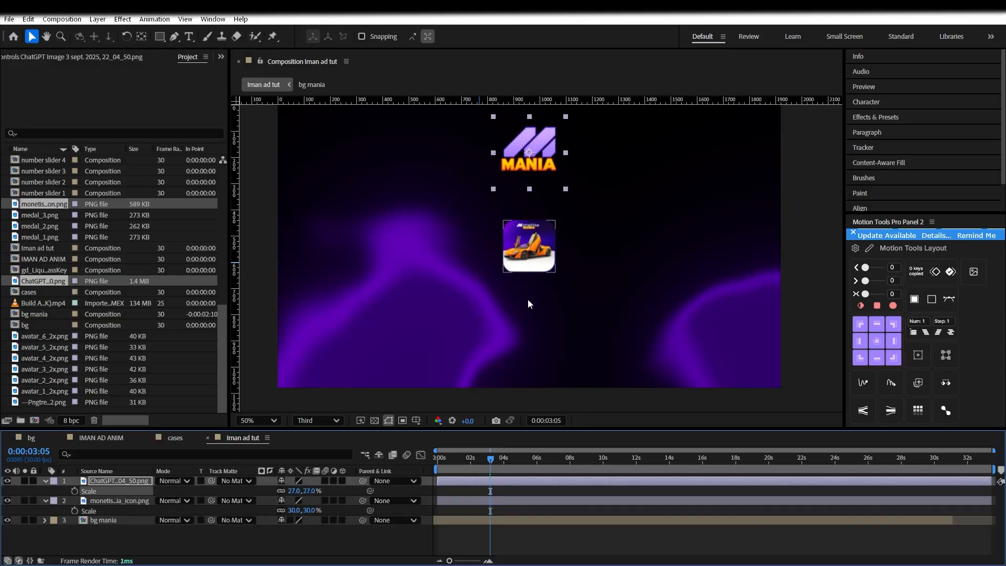
drag(534, 261, 534, 269)
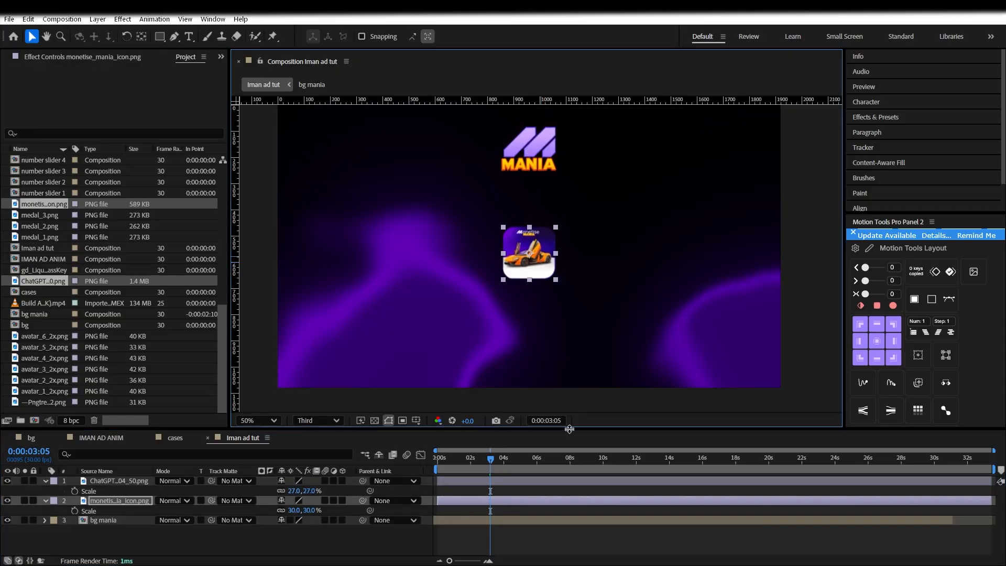
right_click(278, 538)
mouse_move(314, 410)
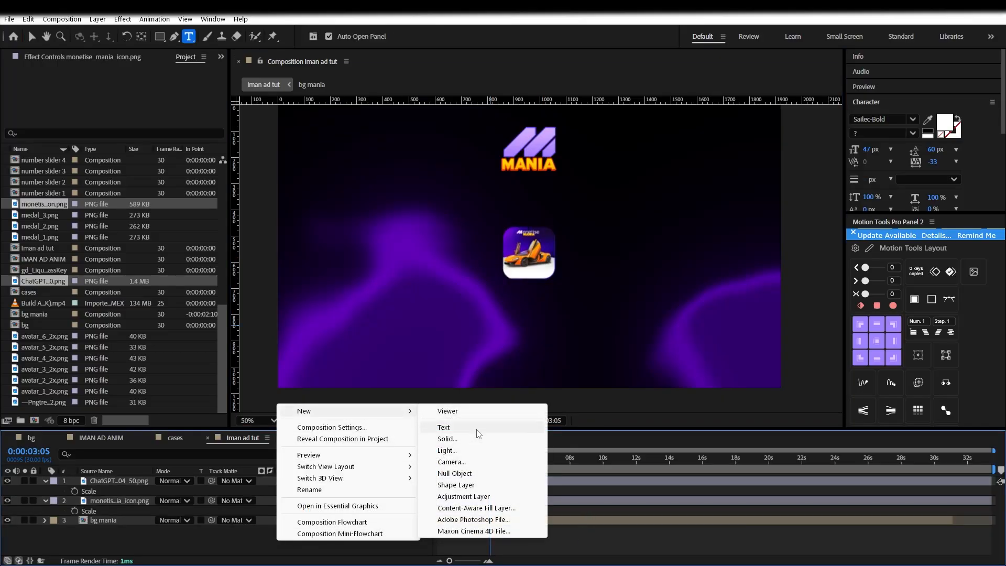
Add a white 'Most money across Whop' headline between the MANIA logo and car icon
click(456, 427)
text(Most)
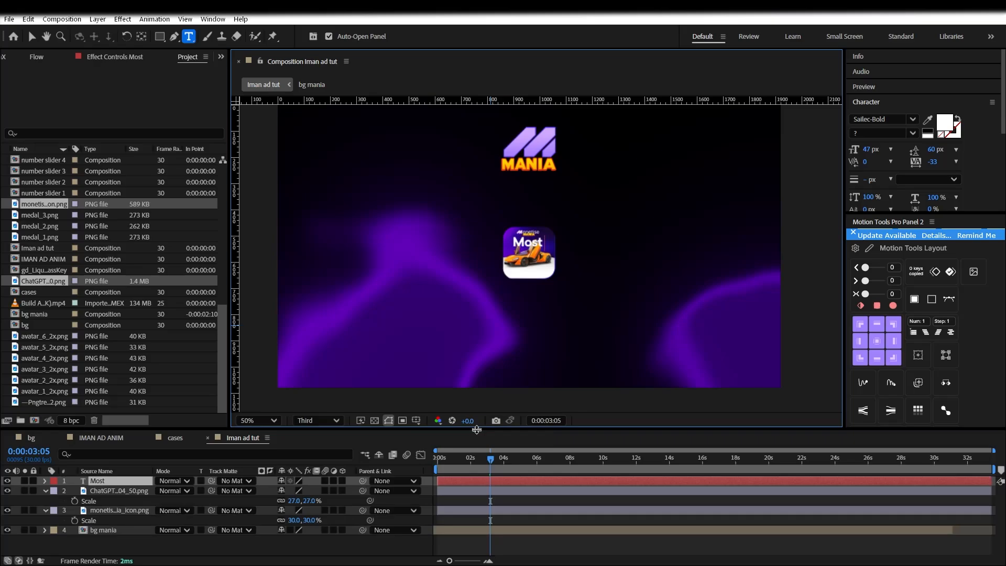
text( money)
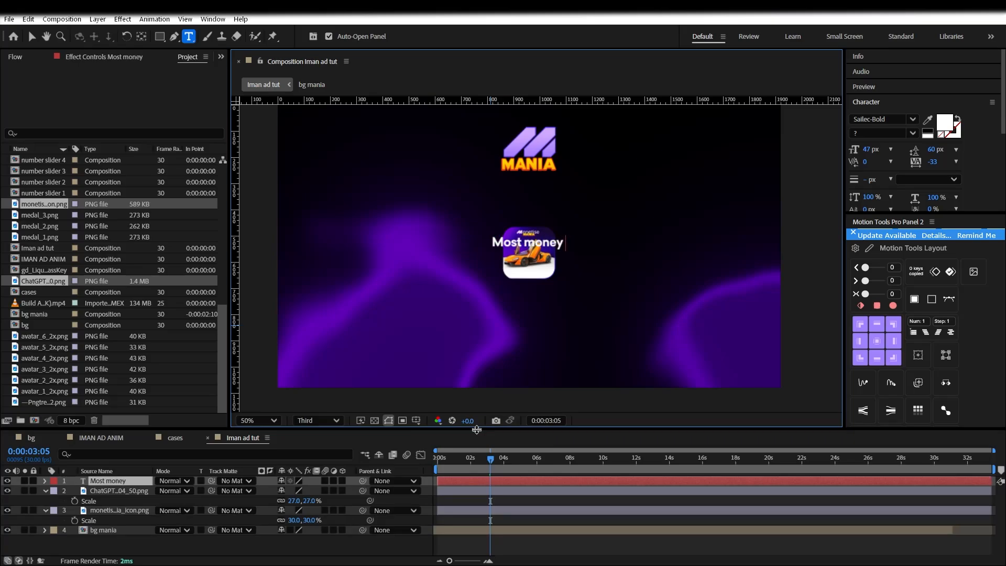
text( across)
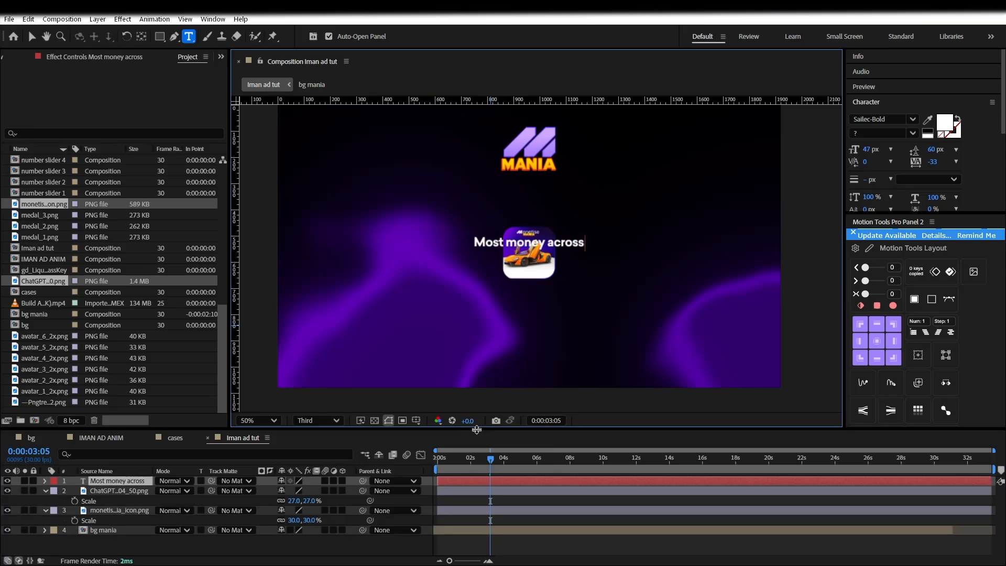
text( Whop)
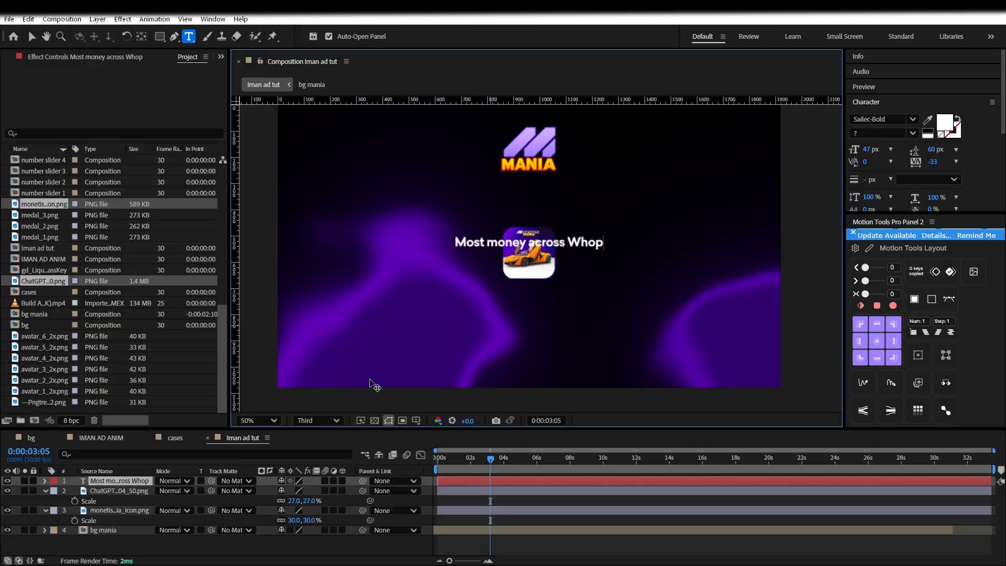
drag(544, 332, 531, 247)
key(Escape)
drag(517, 189, 519, 194)
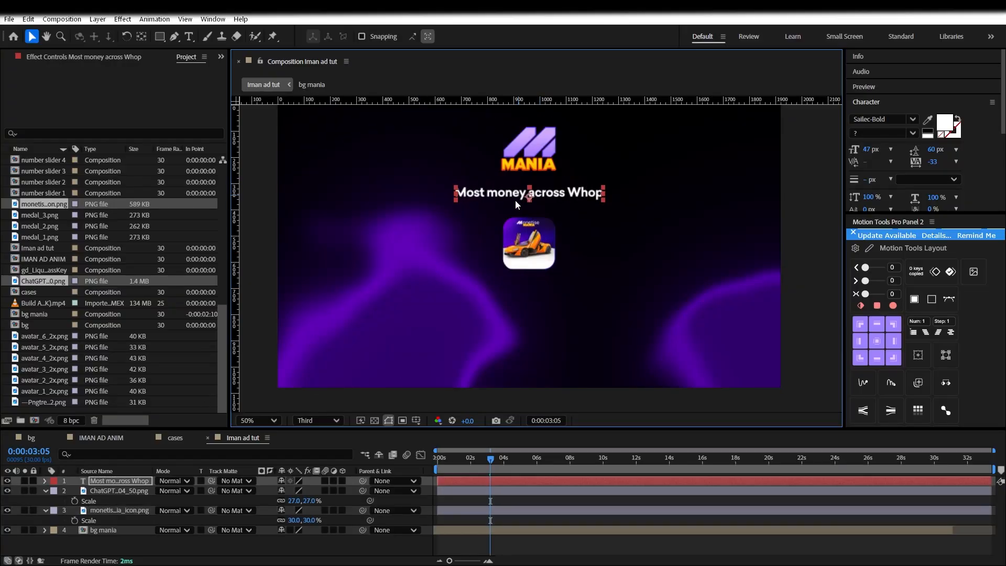
right_click(234, 542)
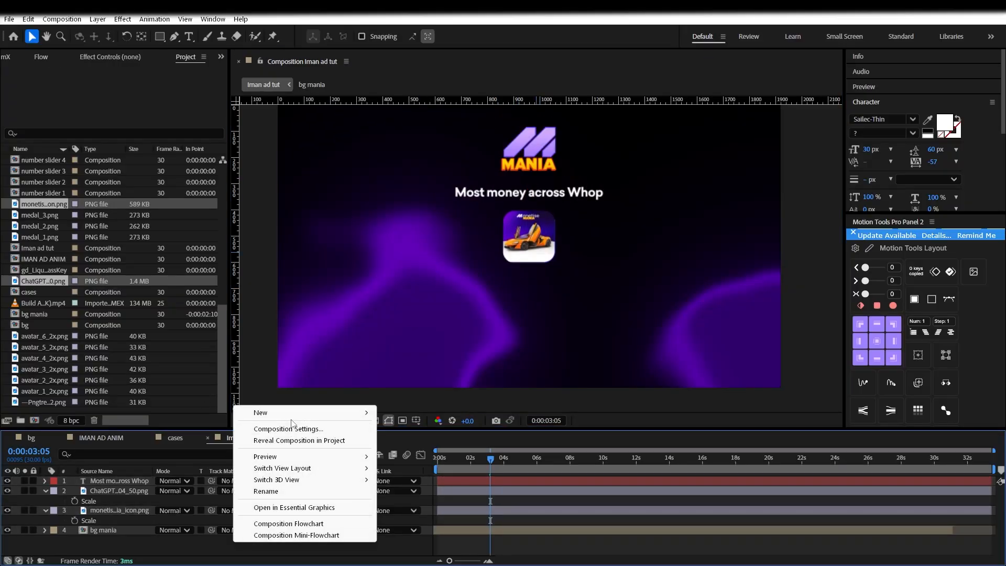
Add a 'Grand Prize' text layer in Sailec-Thin at 33 px
mouse_move(273, 413)
click(411, 428)
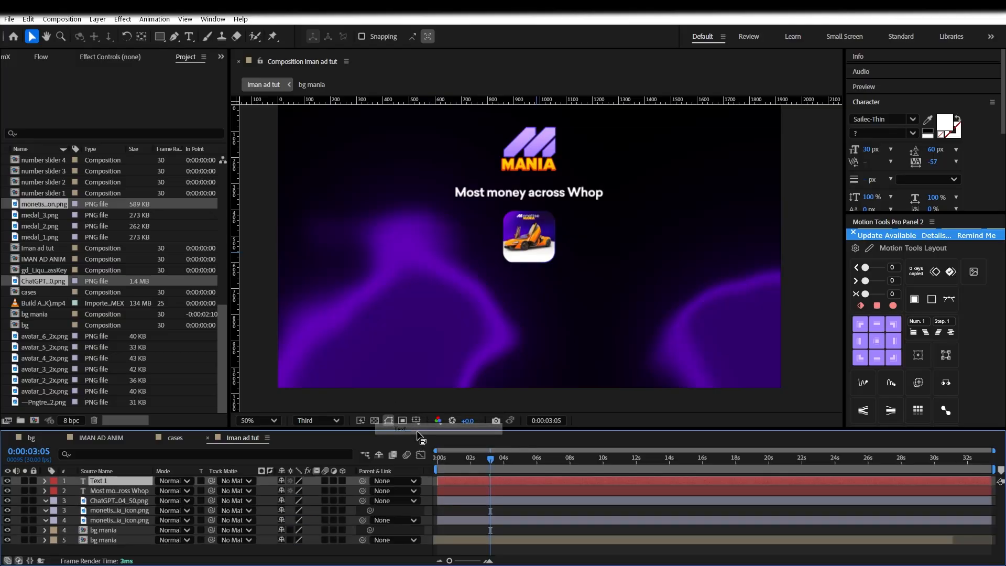
text(Grand Prize)
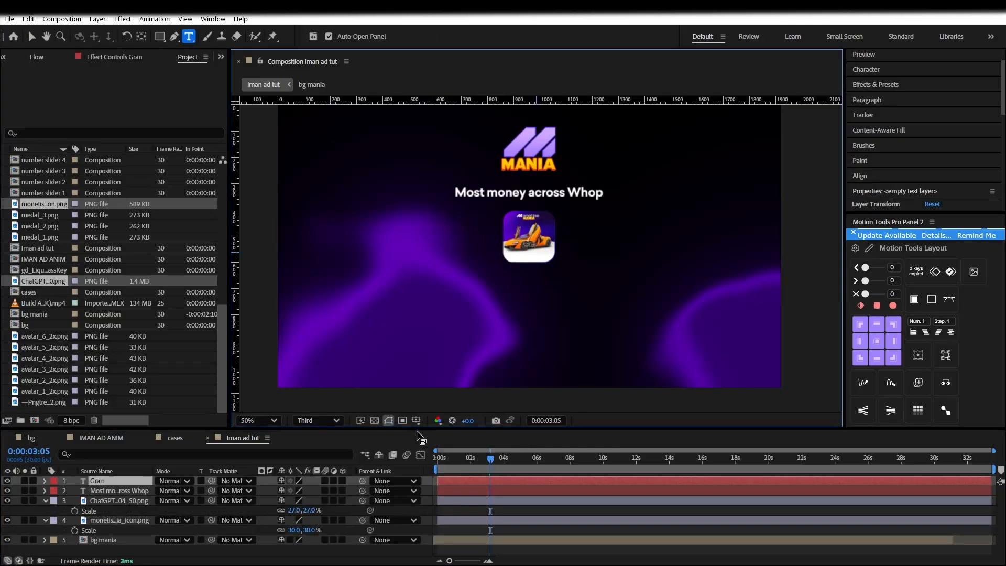
key(Return)
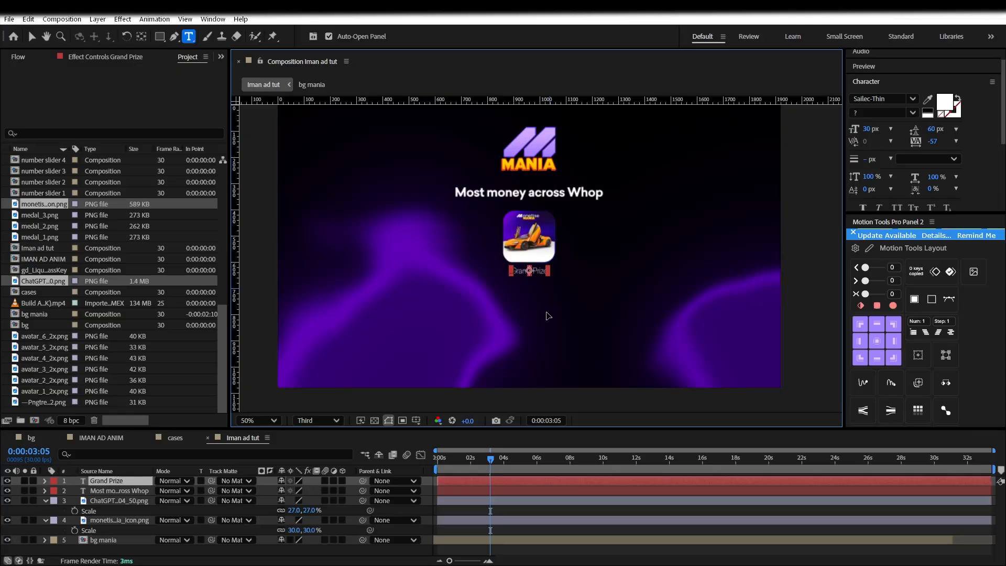
key(Escape)
key(v)
Nudge the car icon up above the Grand prize caption and add an empty text layer
click(534, 226)
mouse_move(533, 224)
mouse_down()
mouse_move(534, 234)
mouse_move(534, 220)
mouse_up()
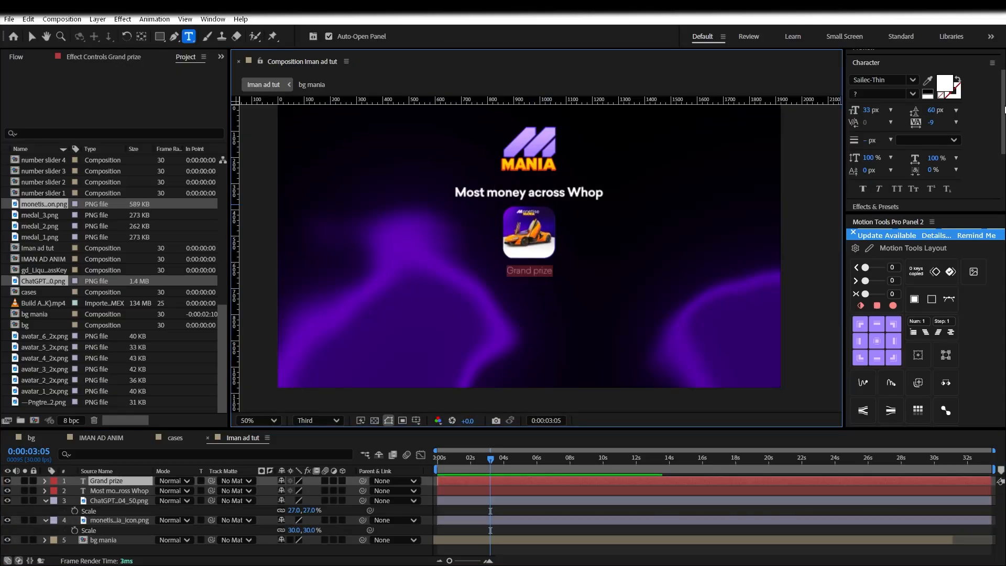
drag(1004, 107, 1003, 108)
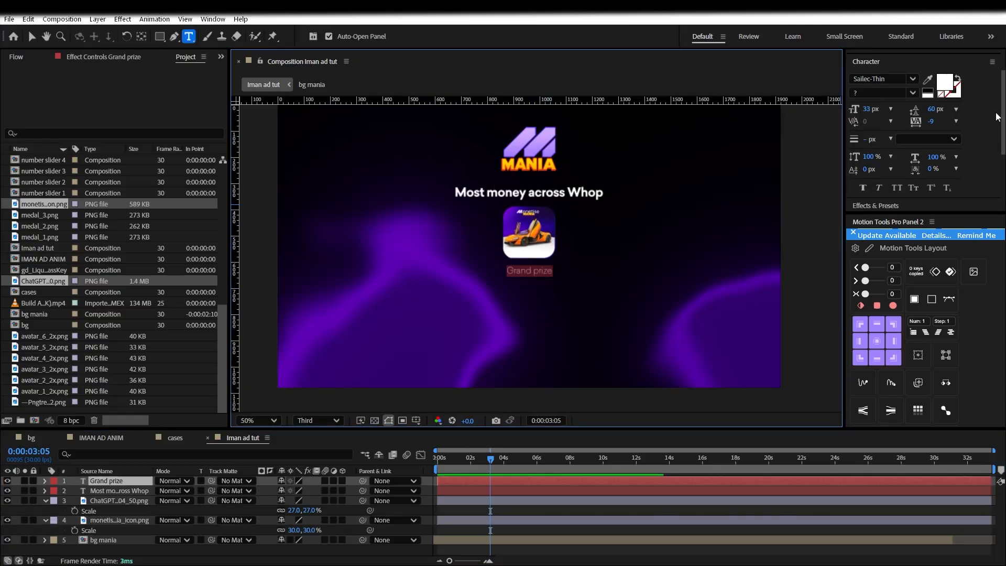
right_click(127, 549)
mouse_move(175, 419)
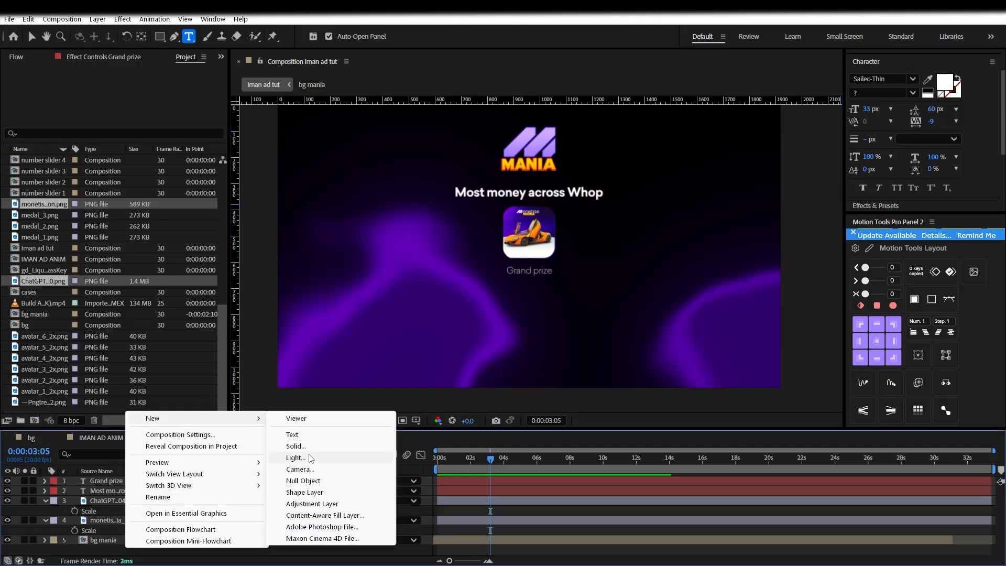
click(314, 436)
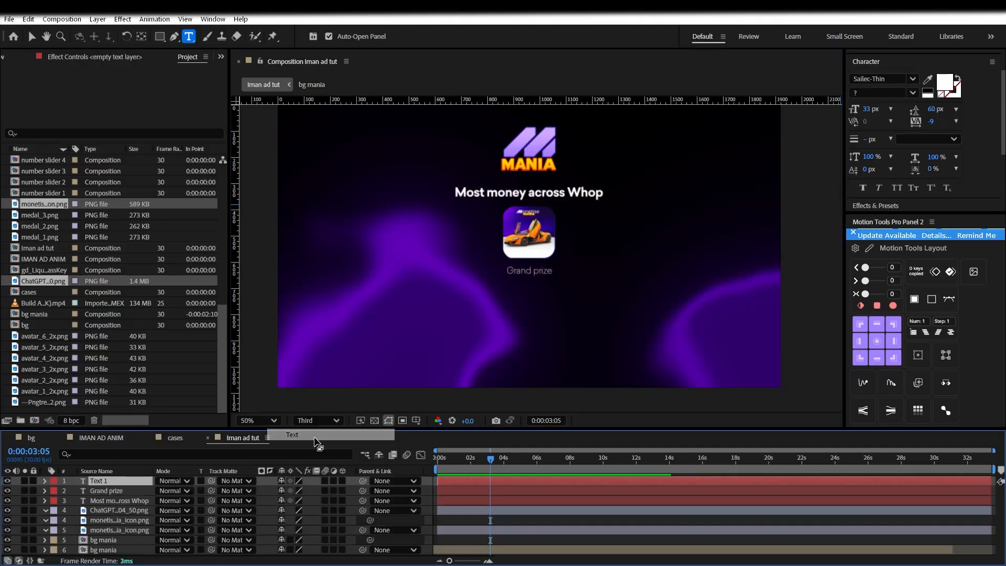
Type 'McLaren' in Sailec-Light 28 px and place it just below Grand prize
text(McLaren)
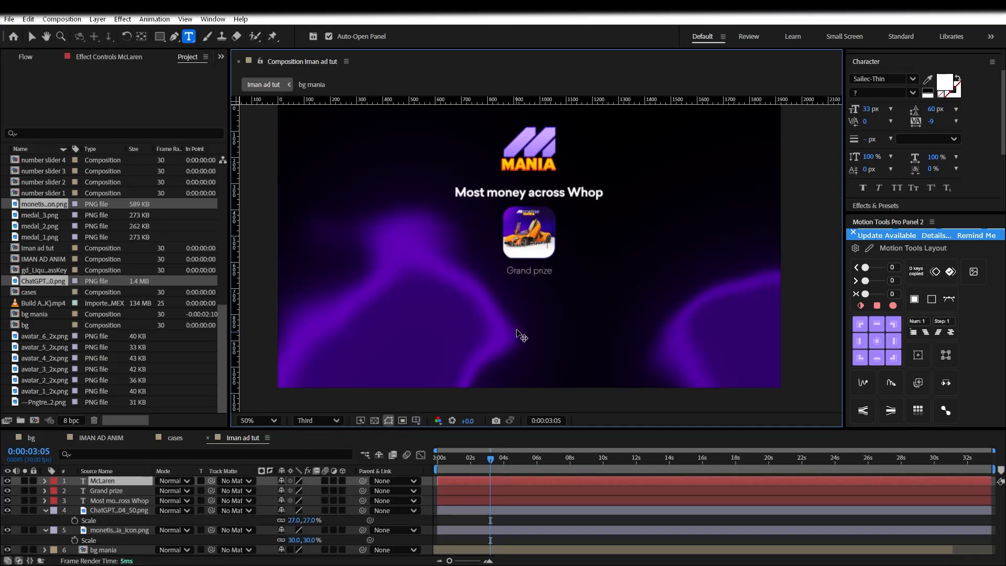
drag(521, 309, 522, 352)
key(Escape)
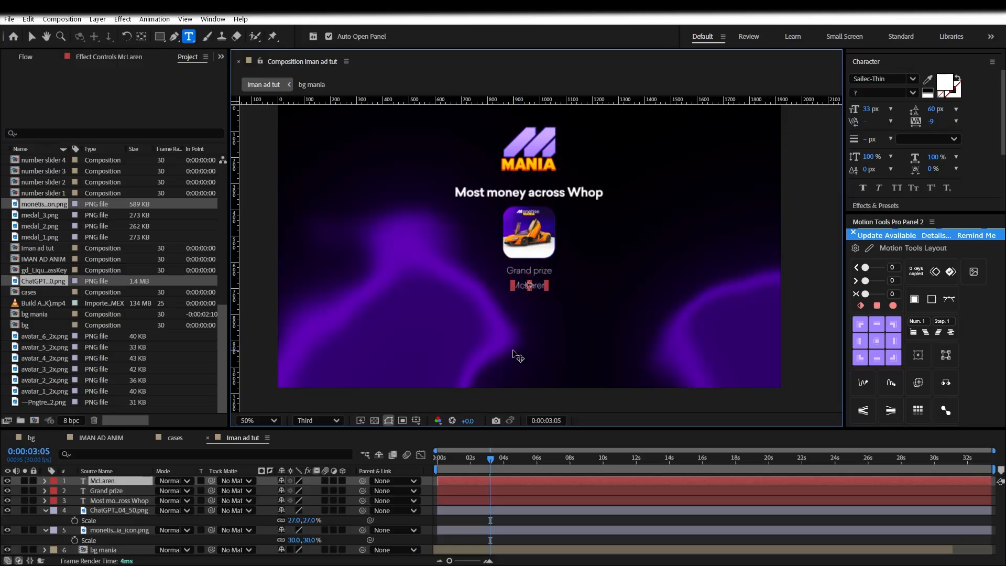
key(ctrl+Home)
double_click(538, 244)
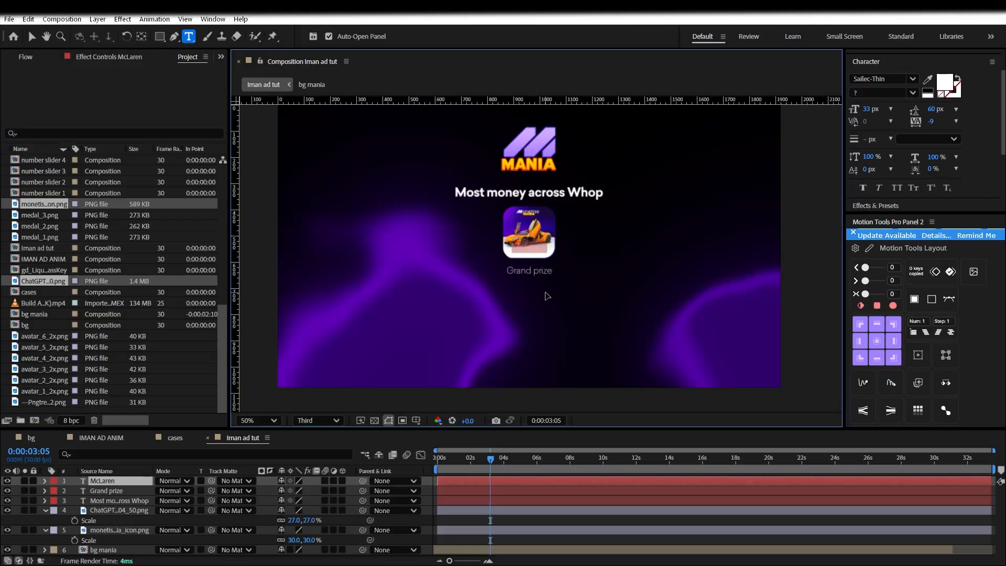
drag(546, 296, 547, 331)
key(Return)
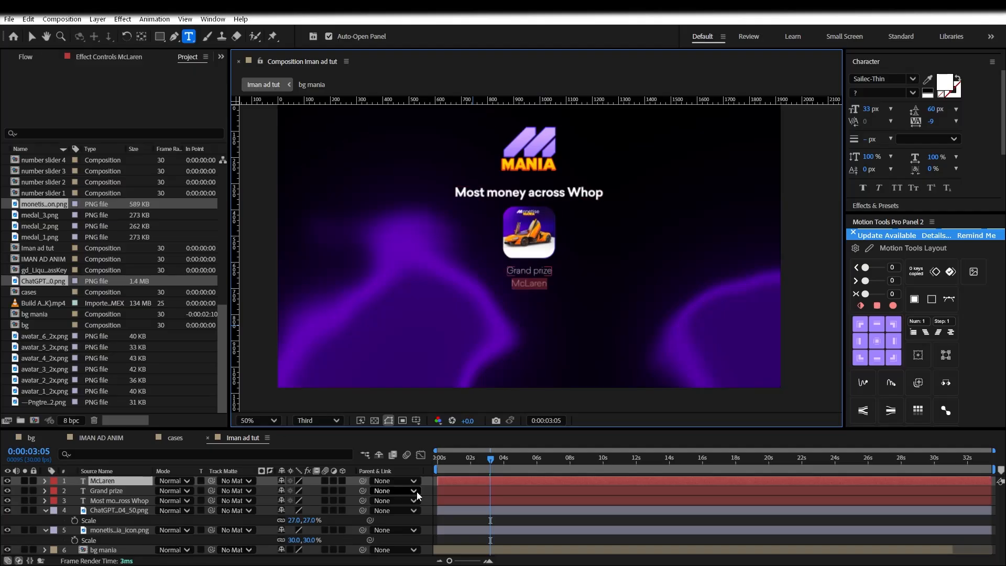
click(232, 489)
click(121, 480)
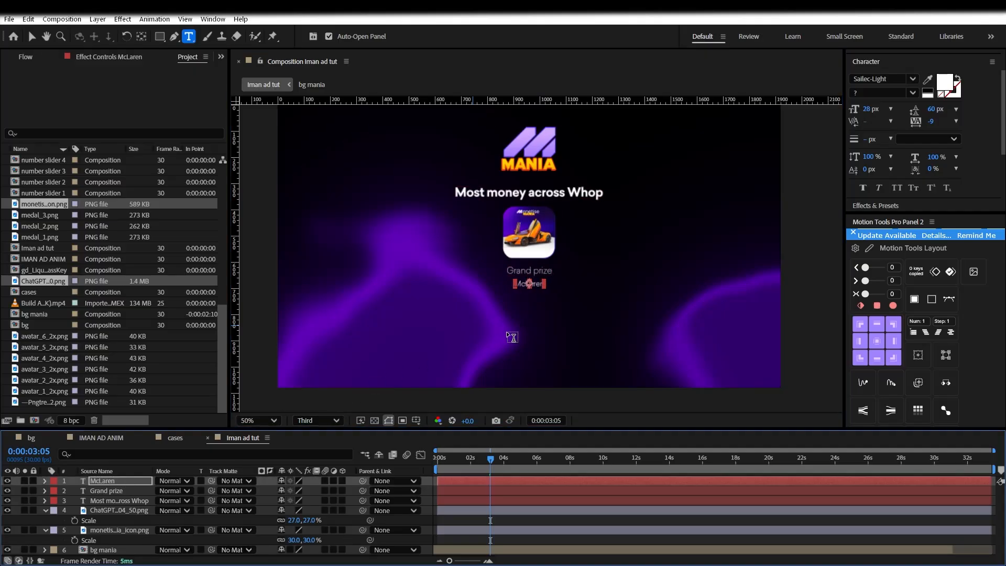
double_click(527, 284)
scroll(581, 327, up, 1)
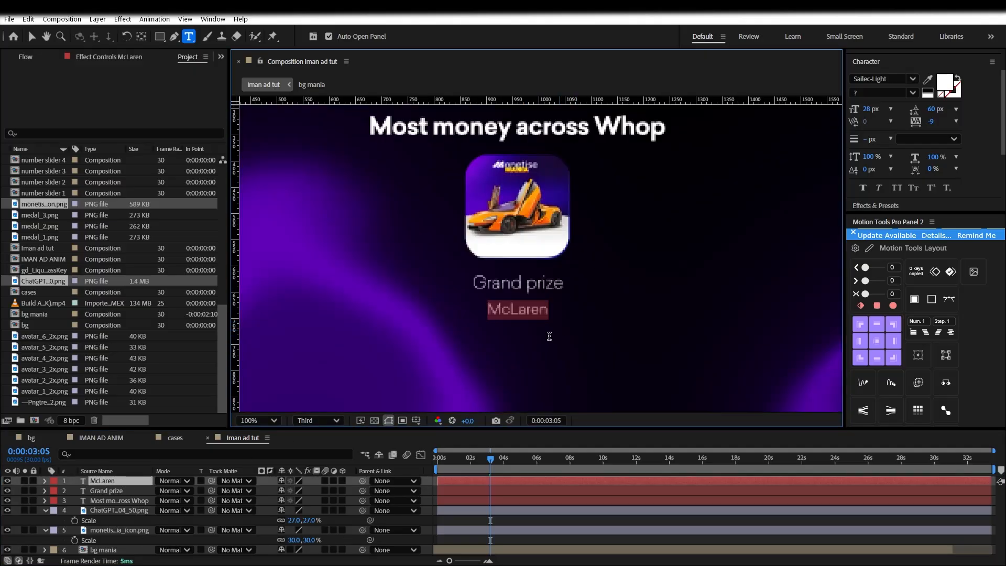
drag(552, 350, 552, 347)
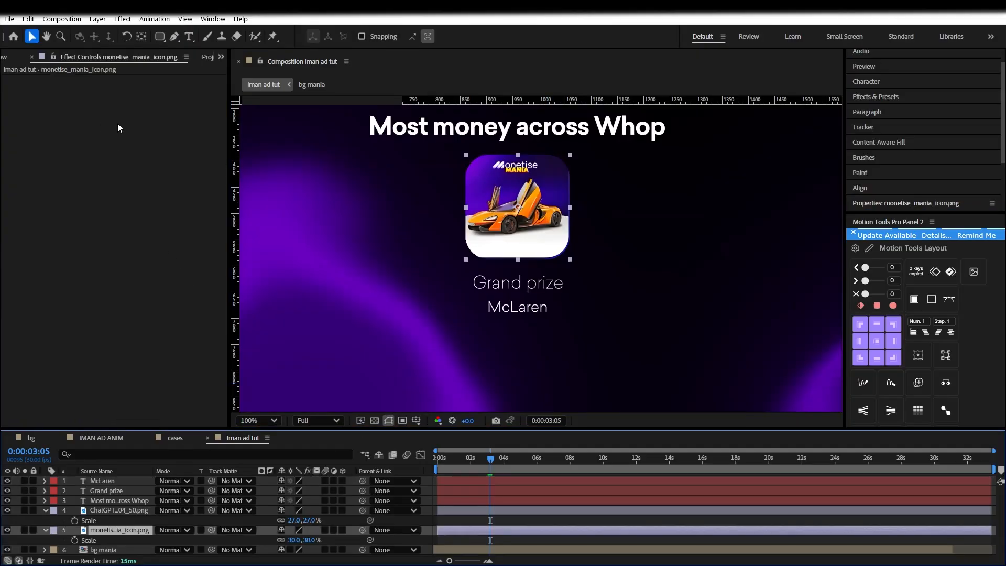
Run the Liquid Glass script to create a 767 × 76 Rectangle glass panel
scroll(443, 276, down, 2)
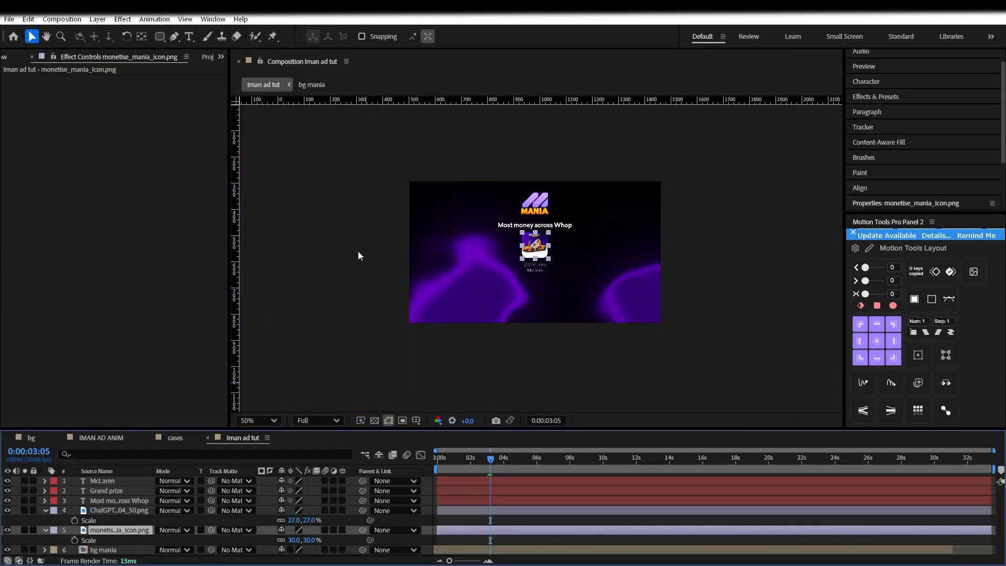
click(9, 19)
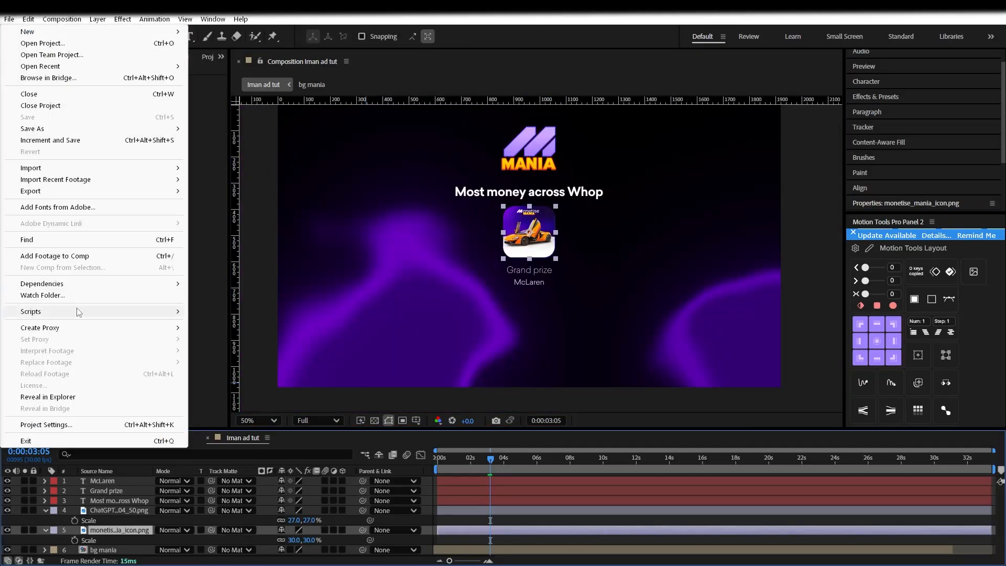
mouse_move(94, 311)
mouse_move(238, 345)
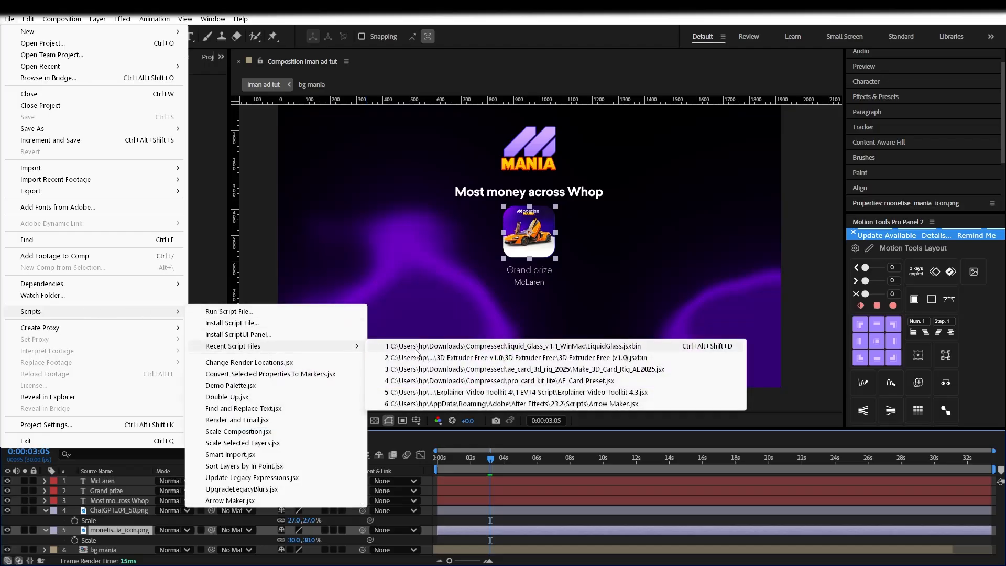
click(415, 349)
click(485, 260)
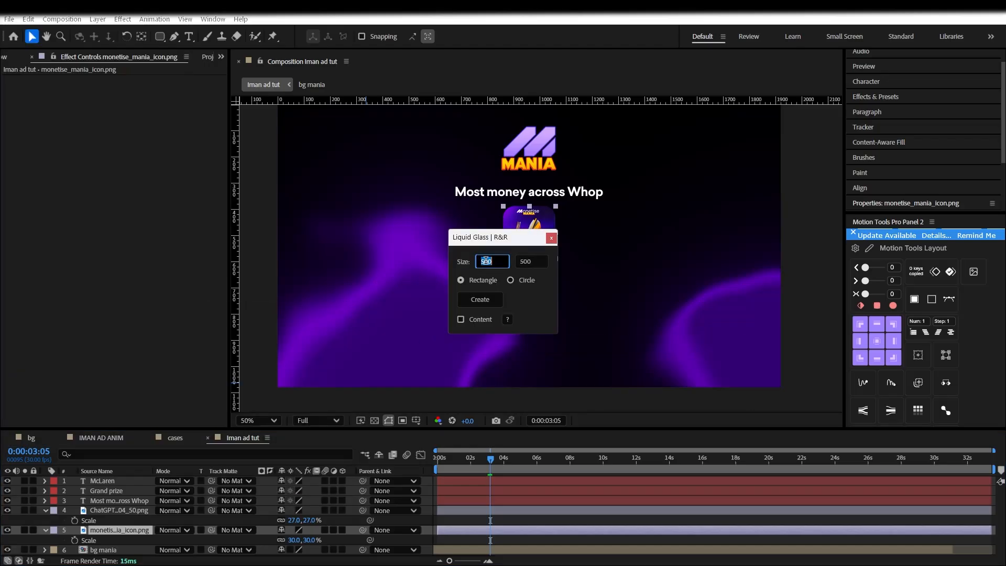
text(767)
click(532, 256)
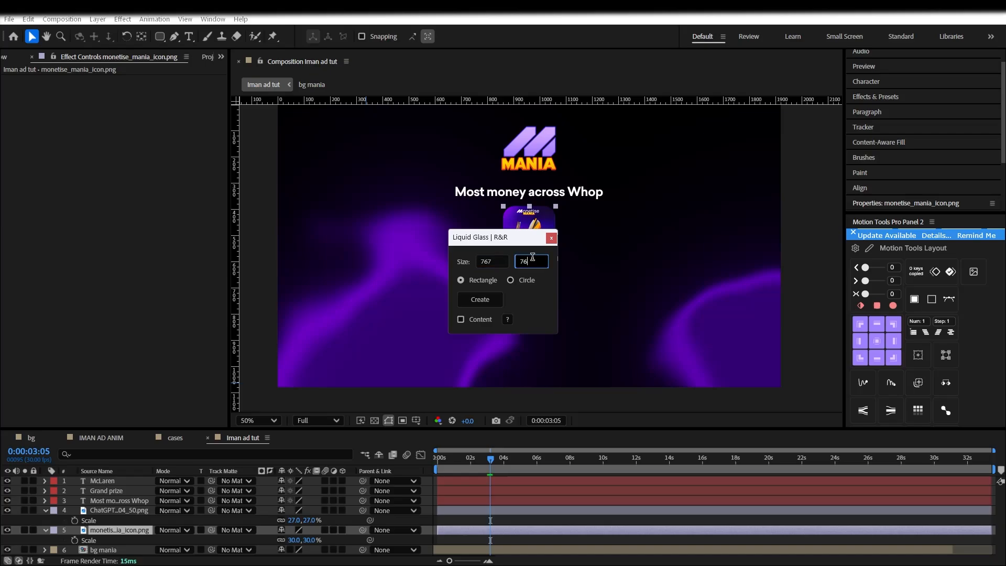
key(Return)
click(489, 297)
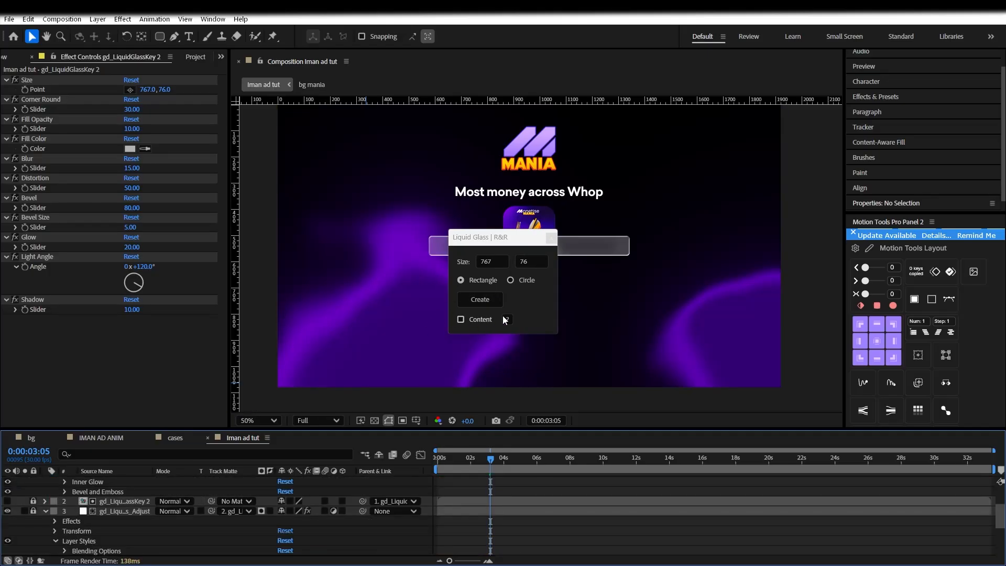
Move the glass bar below McLaren, set Corner Round to 71, and save the project
click(552, 239)
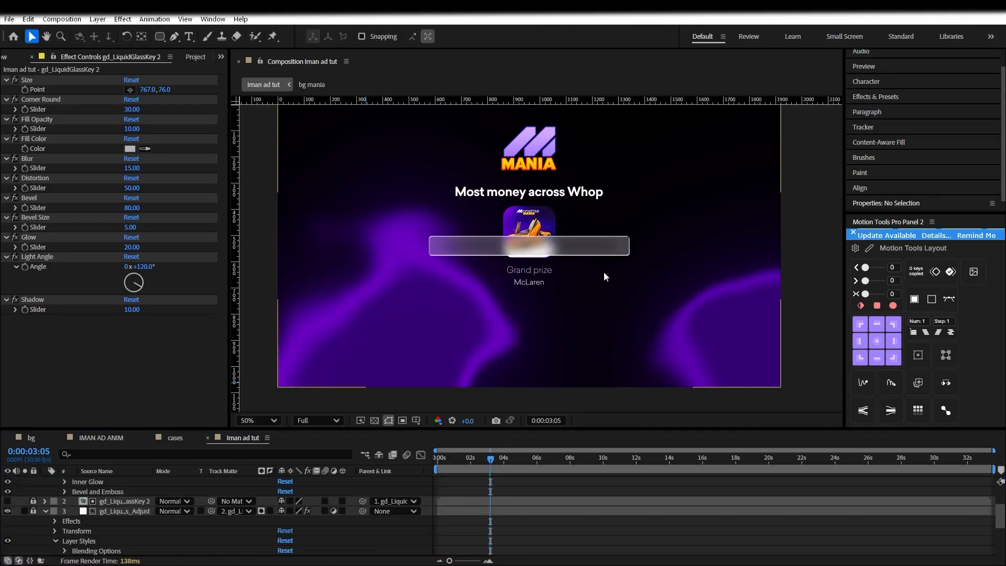
key(period)
key(period)
drag(611, 235, 612, 345)
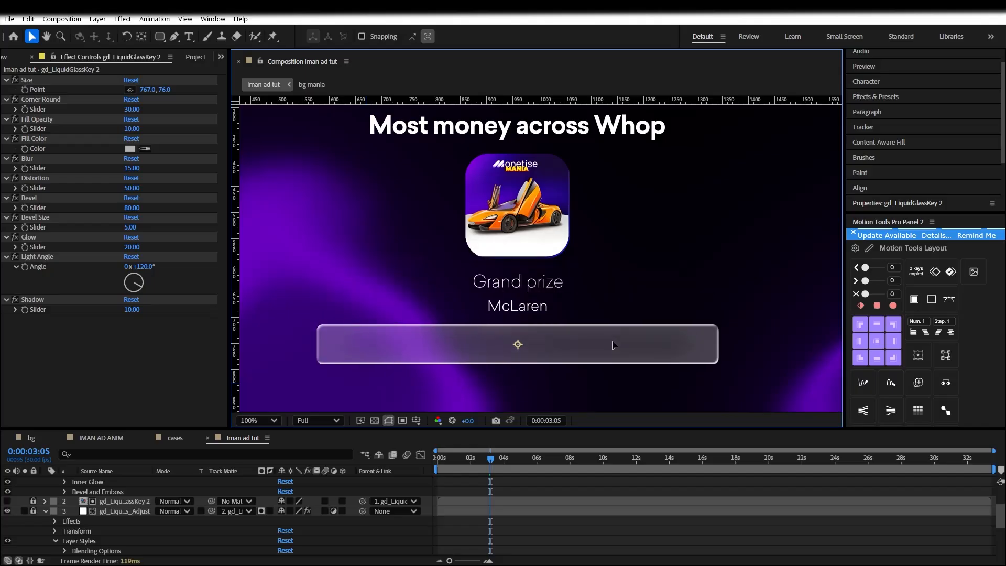
key(comma)
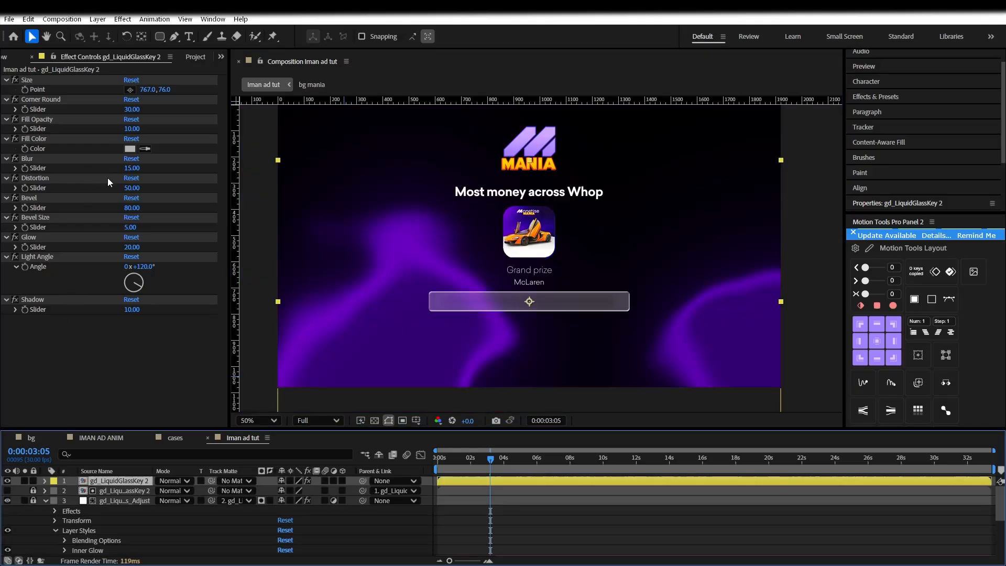
drag(137, 110, 155, 109)
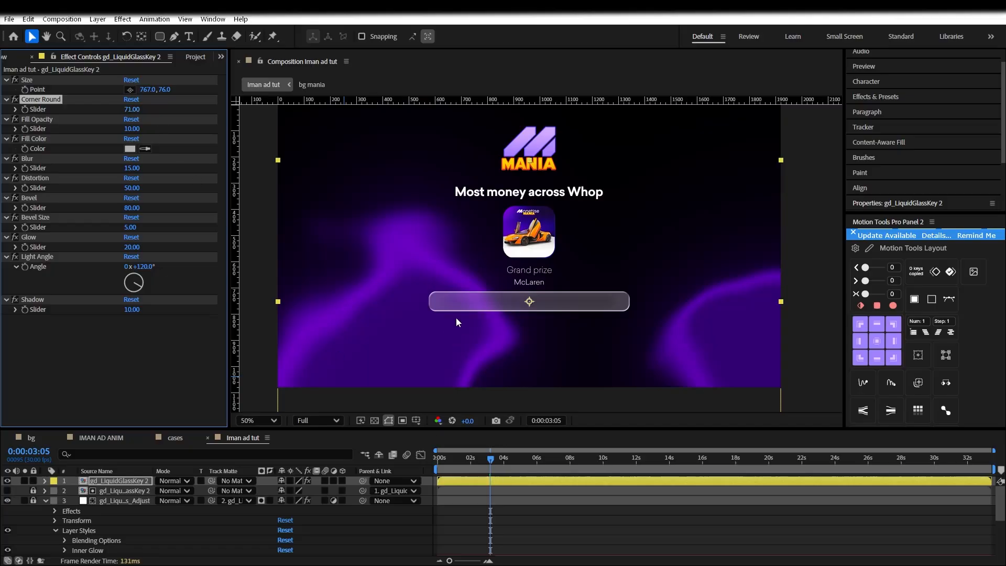
key(period)
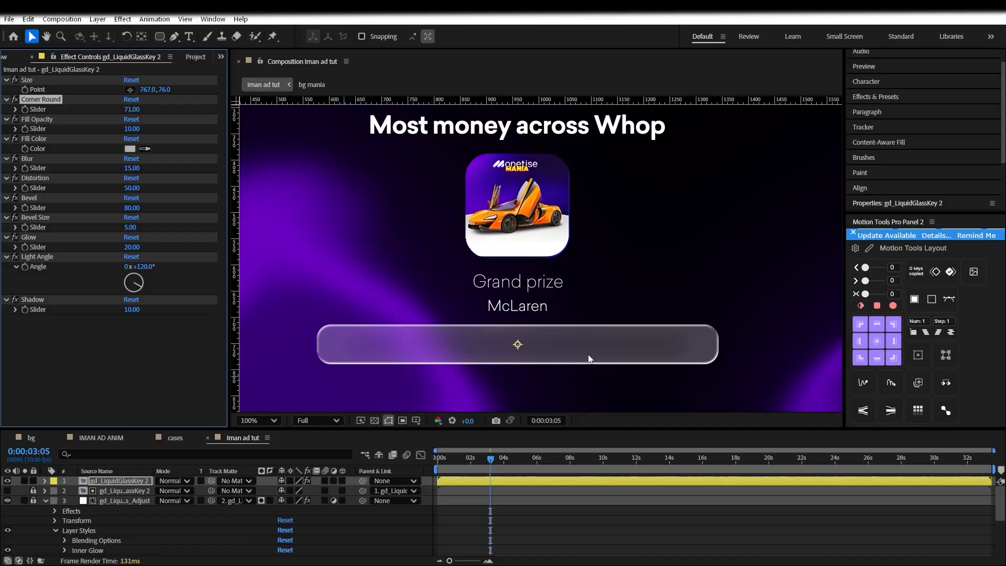
key(ctrl+s)
Reselect the glass bar layer ahead of adding a new layer
click(595, 513)
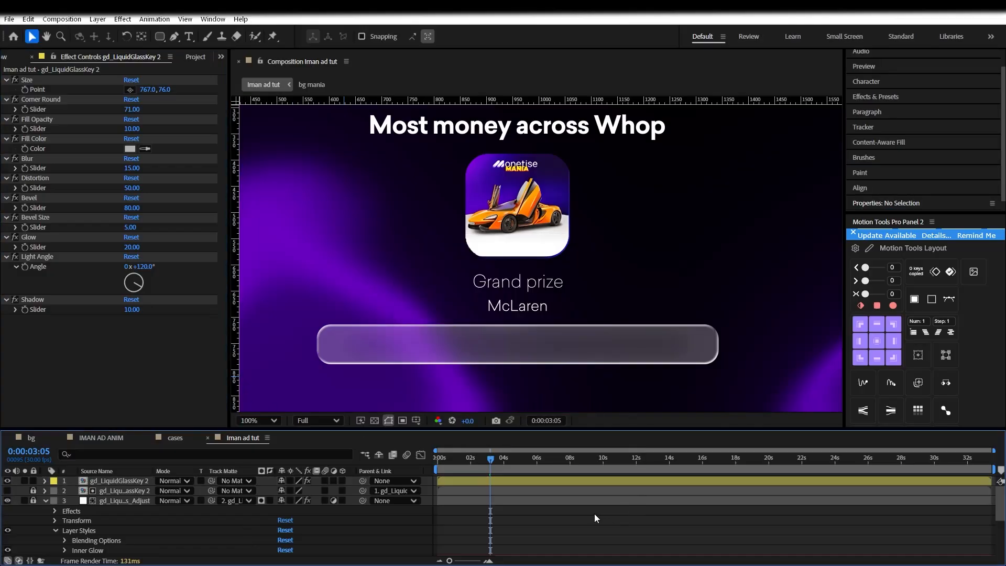
click(493, 479)
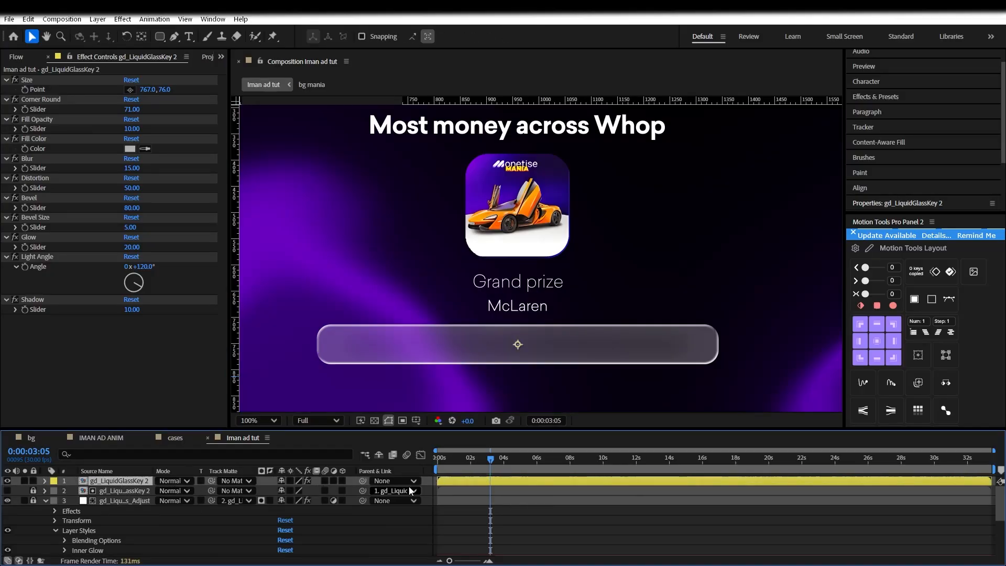
right_click(426, 482)
mouse_move(530, 352)
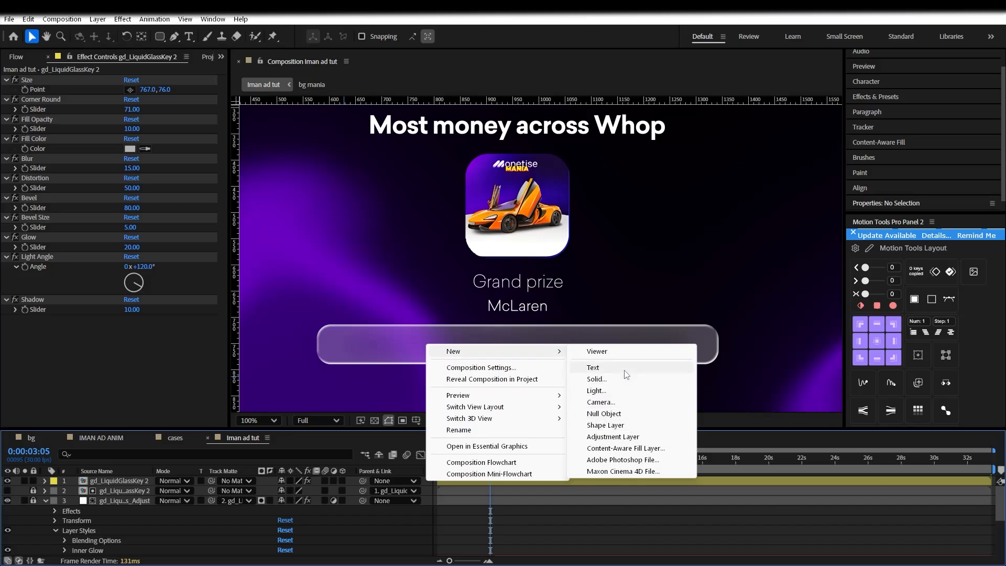
Add an 'All prizes' text layer and drag it into the left end of the glass bar
click(600, 367)
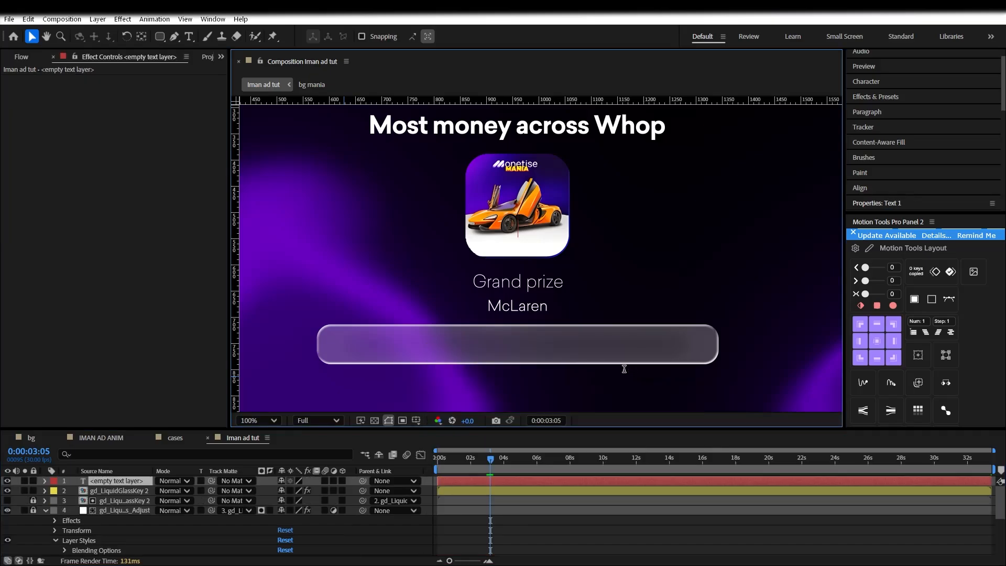
text(AA)
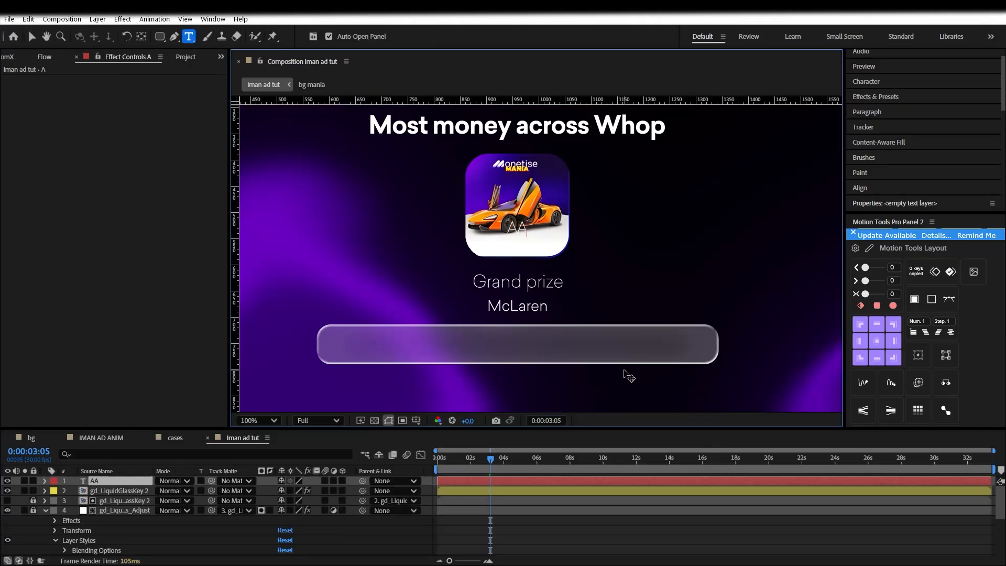
text(ll Prizes)
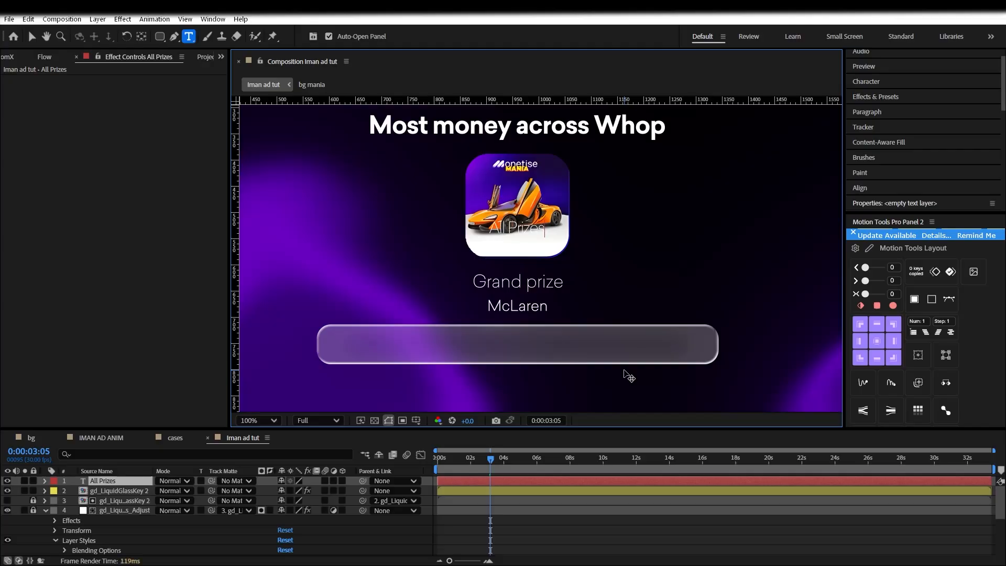
key(BackSpace)
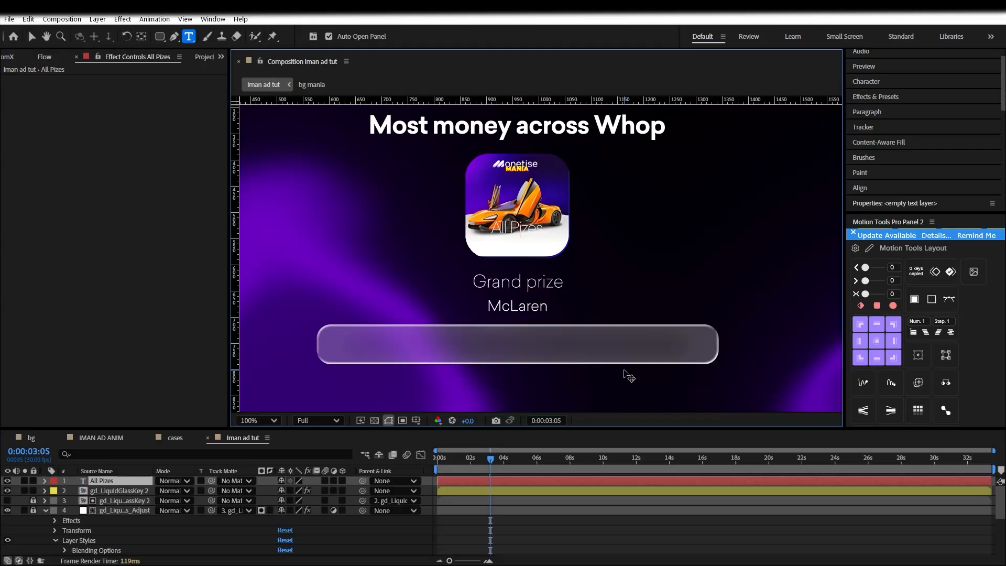
text(r)
key(BackSpace)
text(pr)
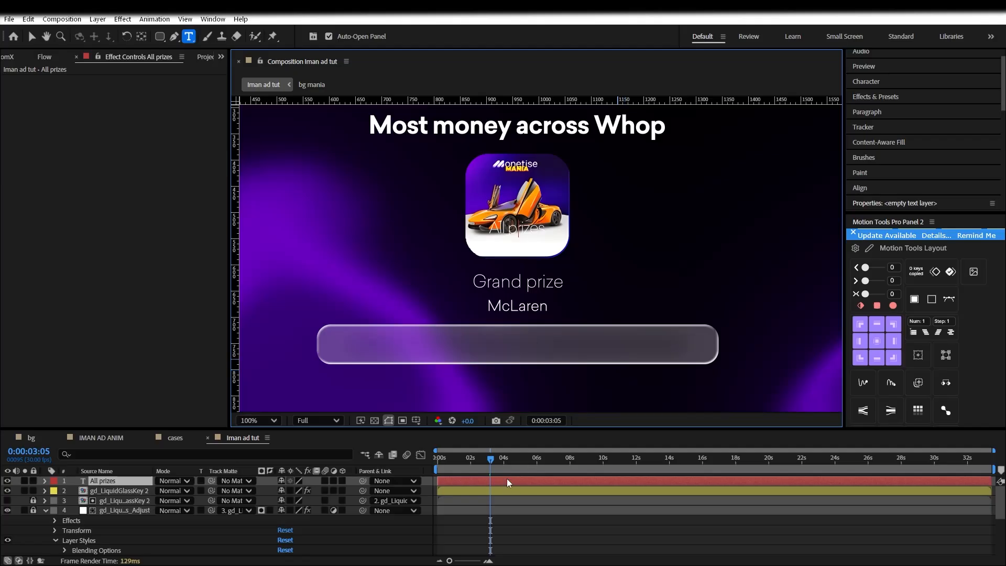
scroll(596, 231, down, 4)
scroll(579, 280, up, 4)
drag(530, 293, 375, 406)
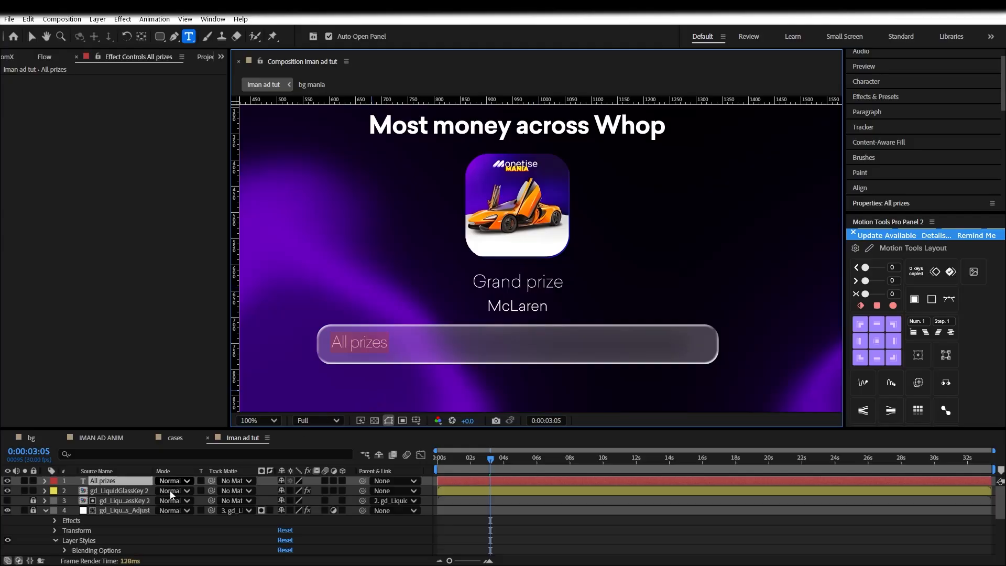
Restyle 'All prizes' in white Sailec-Medium 34 px and expand its layer for parenting
click(406, 525)
click(138, 483)
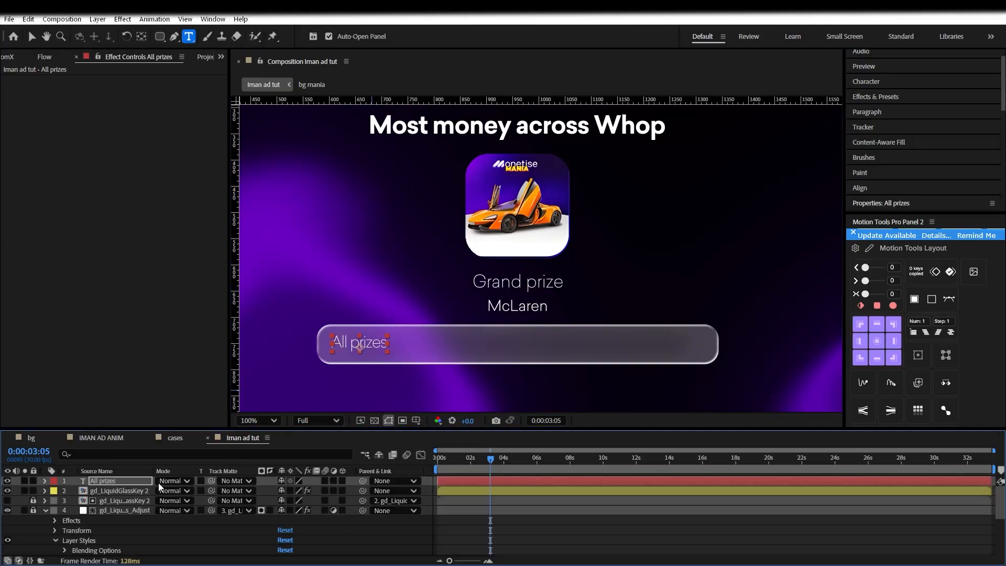
triple_click(360, 345)
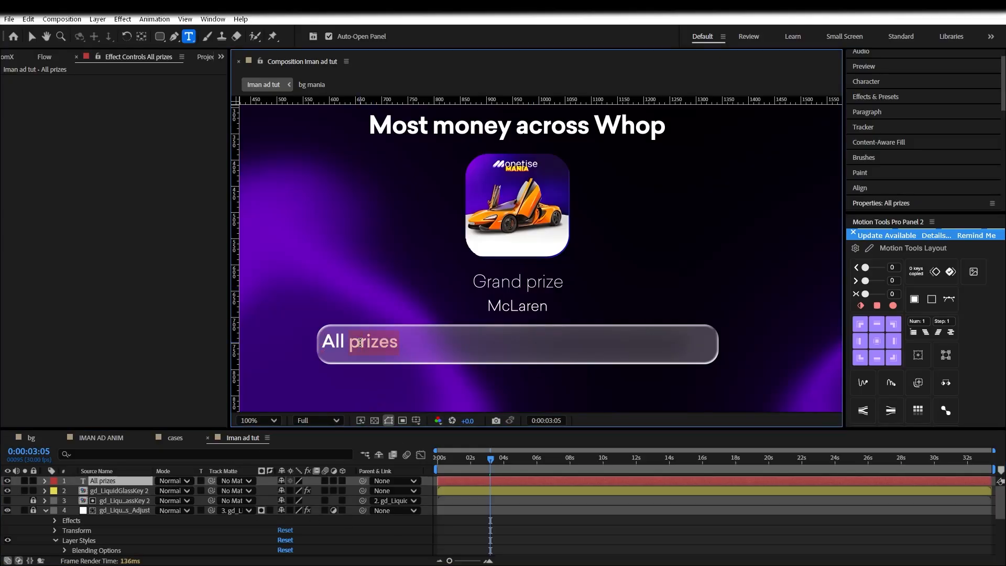
key(Escape)
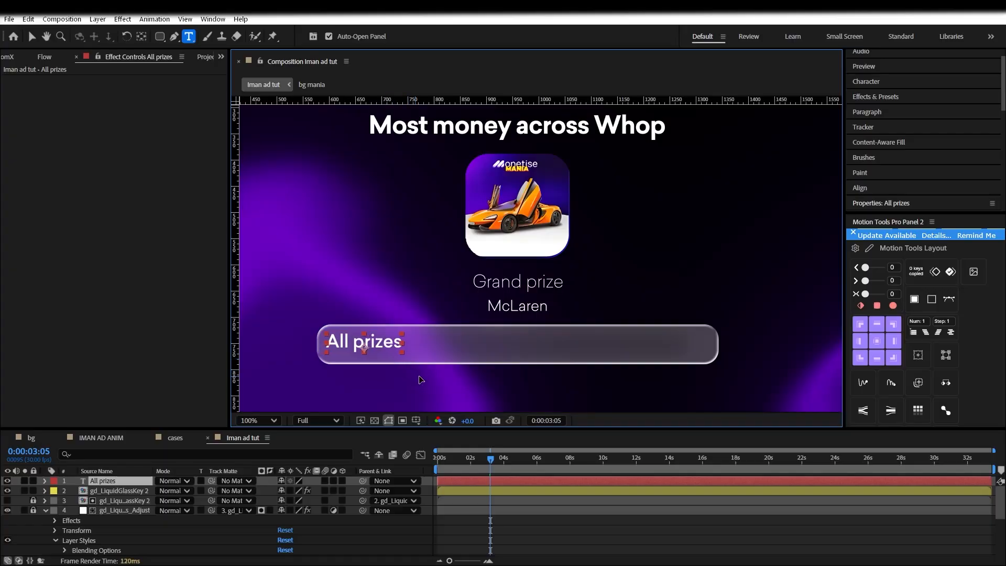
triple_click(368, 350)
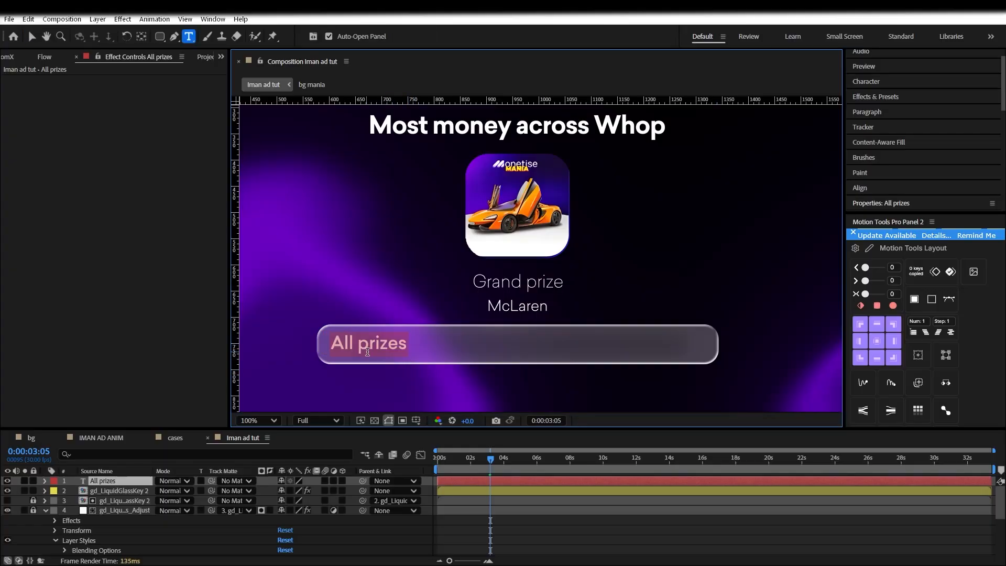
click(893, 83)
click(886, 101)
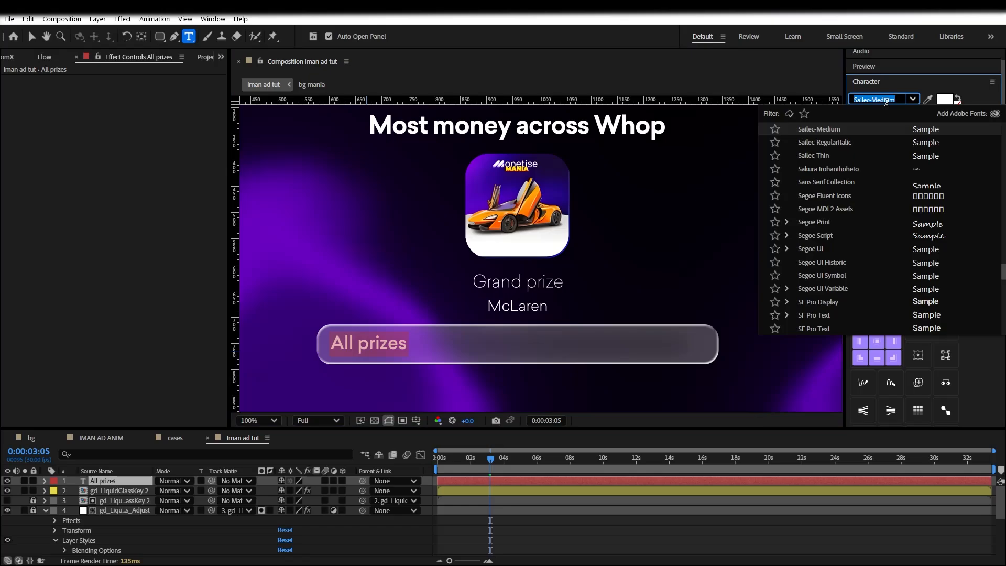
click(912, 100)
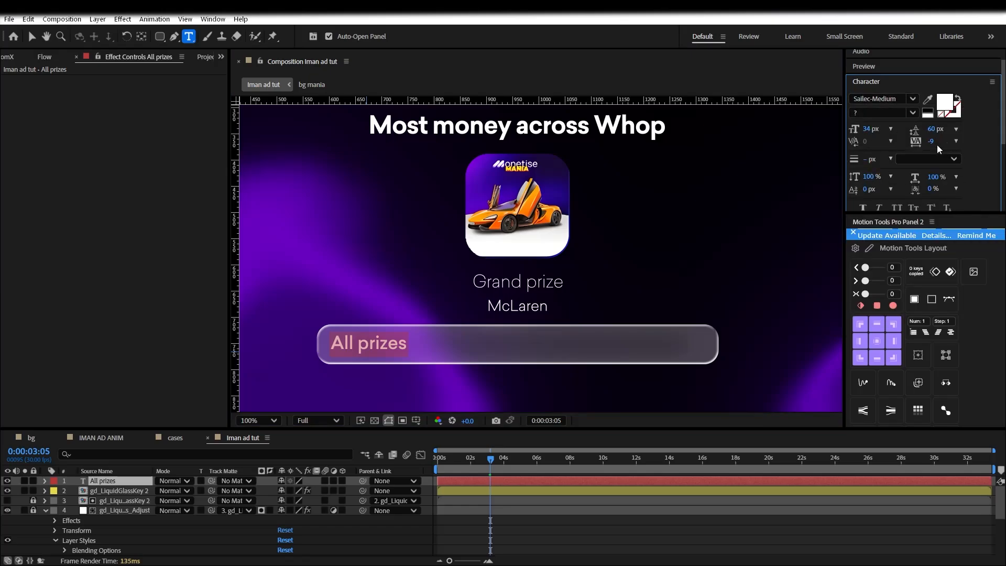
scroll(969, 161, down, 1)
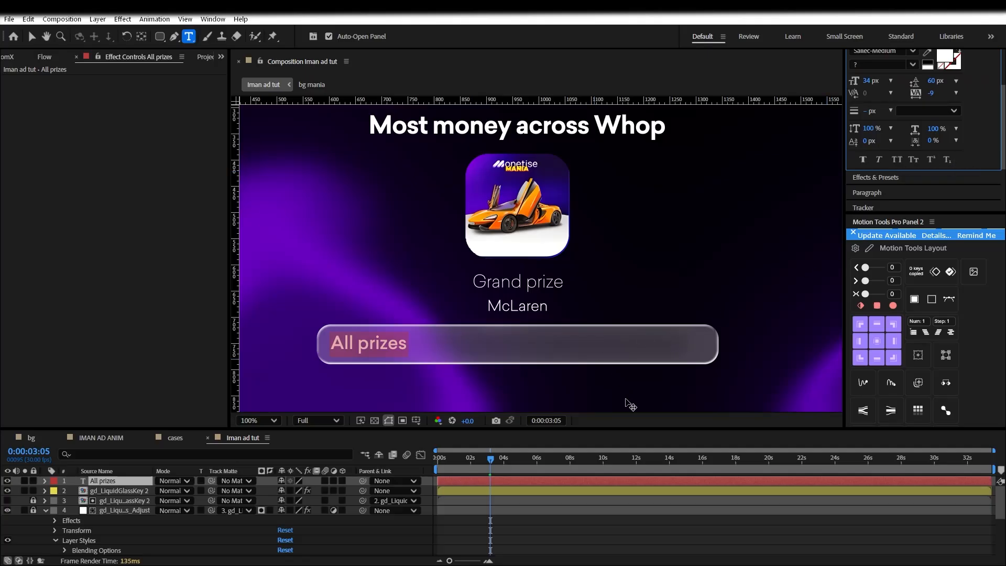
click(502, 529)
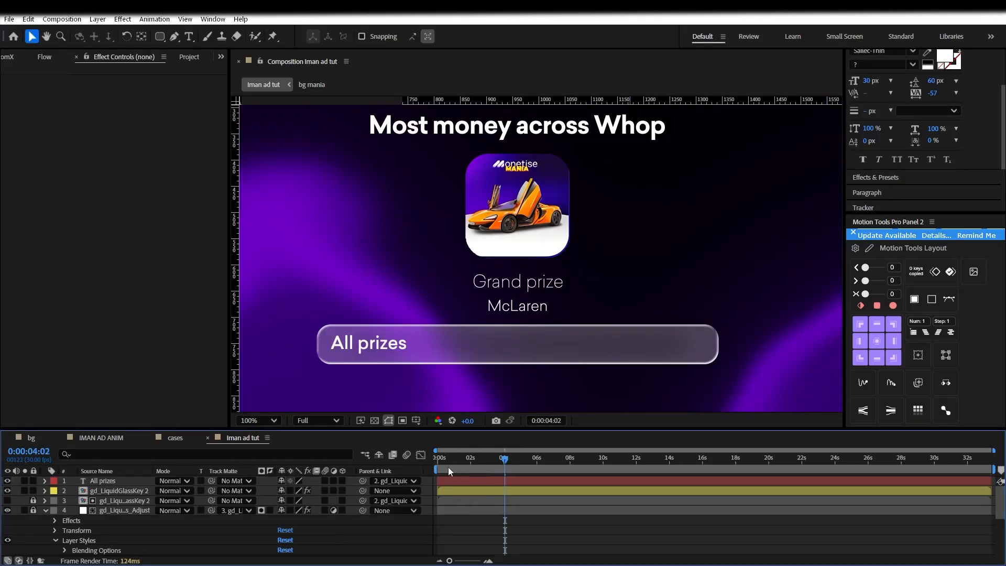
click(103, 480)
click(45, 481)
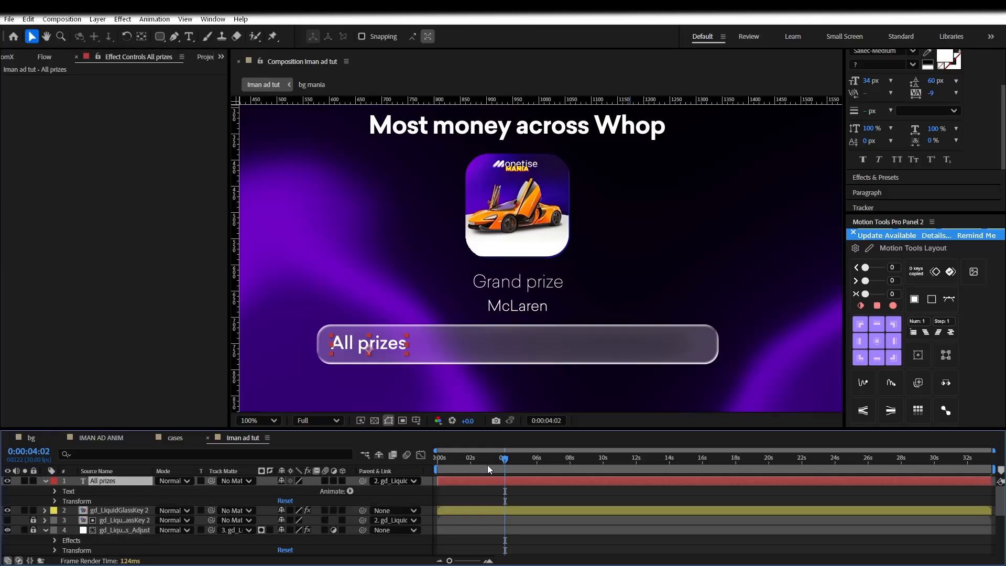
Keyframe the All prizes text opacity at 0s and set it to 88 at about 3 seconds
click(437, 464)
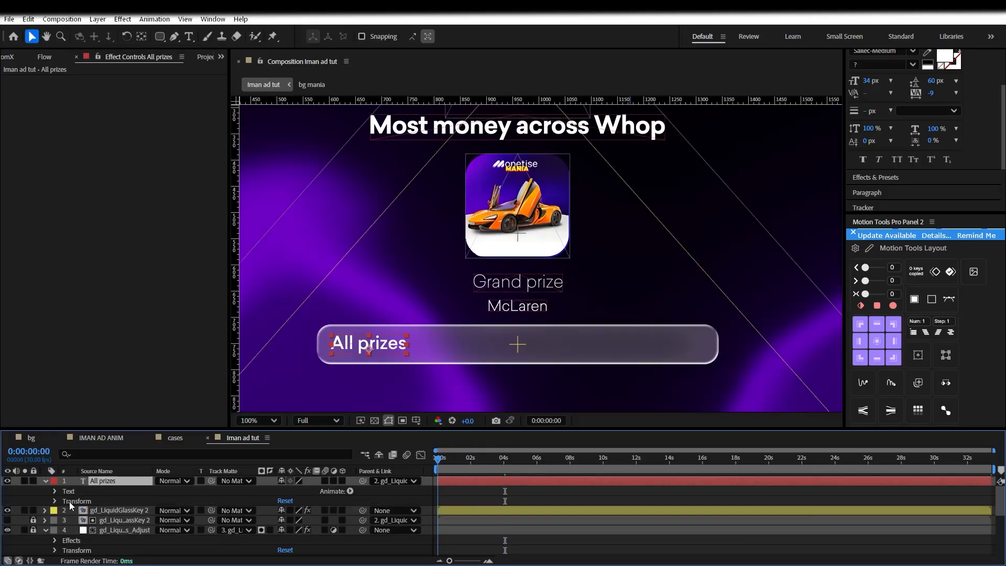
click(55, 500)
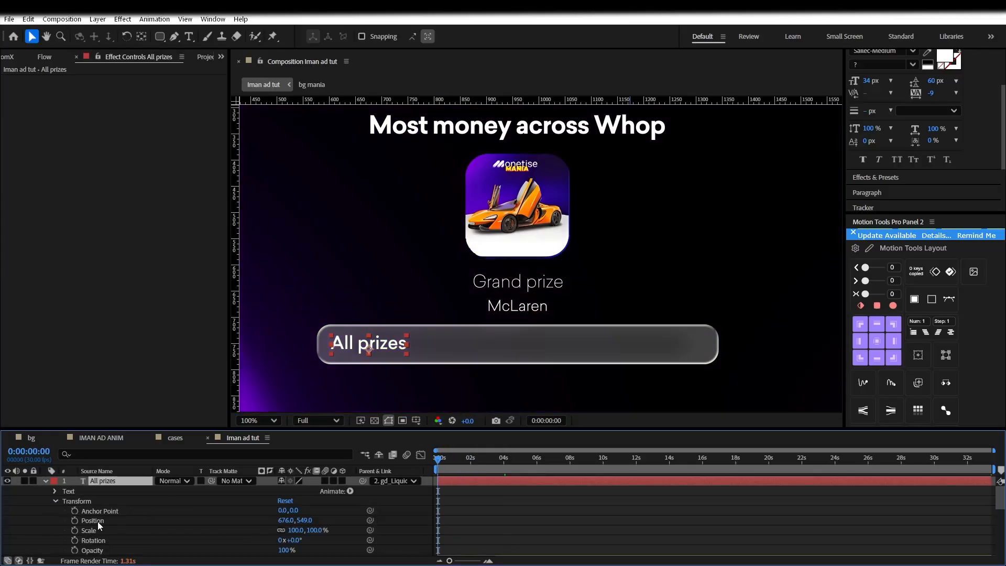
scroll(95, 523, down, 2)
click(74, 520)
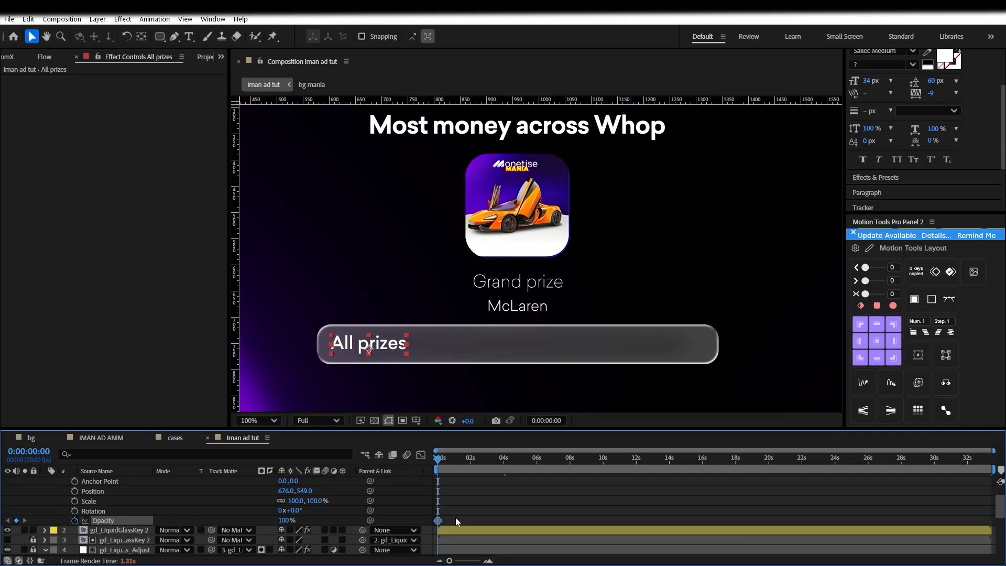
drag(450, 467, 488, 464)
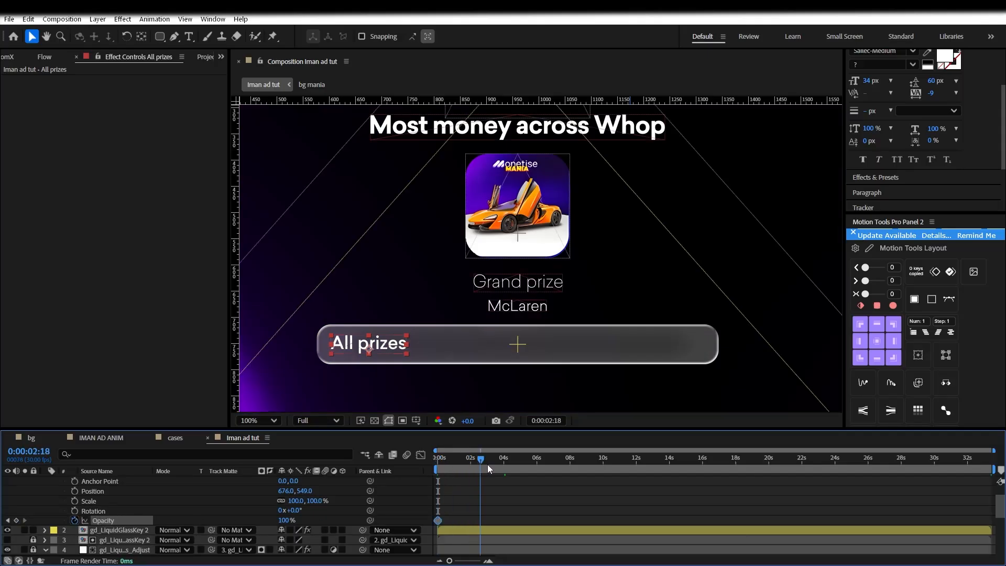
click(282, 519)
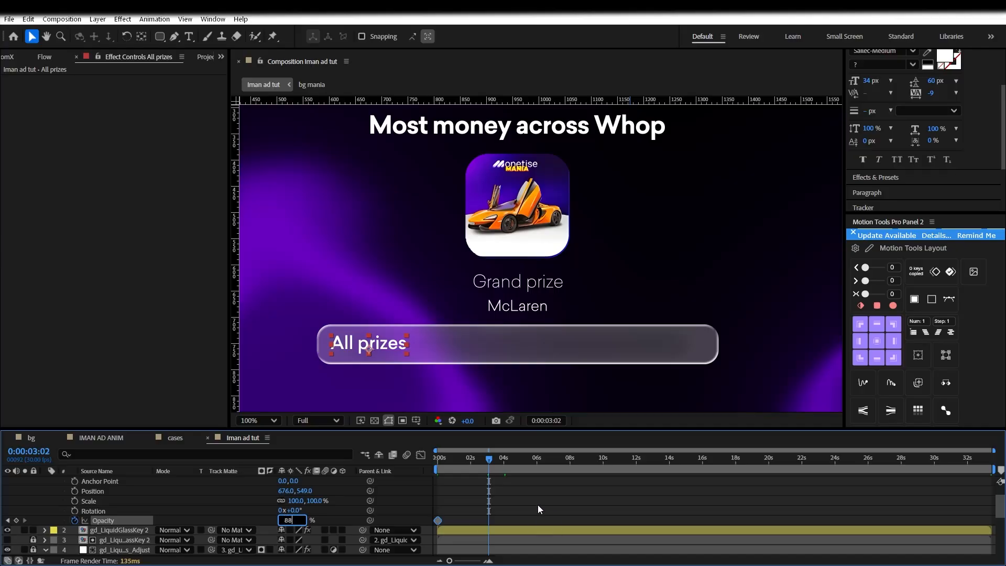
click(347, 515)
Set the All prizes opacity to 0 at the timeline start so the text fades in
drag(486, 461, 443, 464)
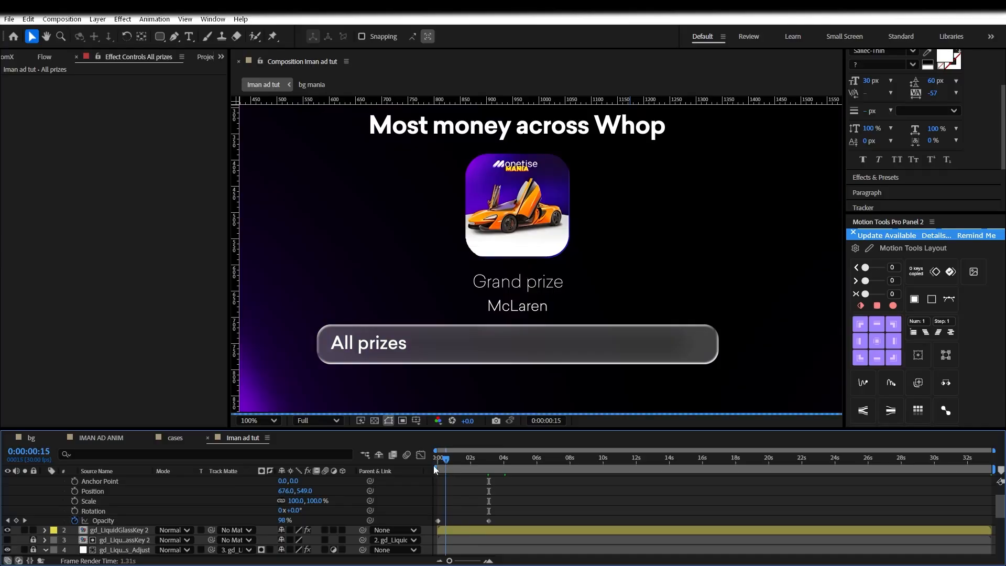
scroll(435, 505, up, 1)
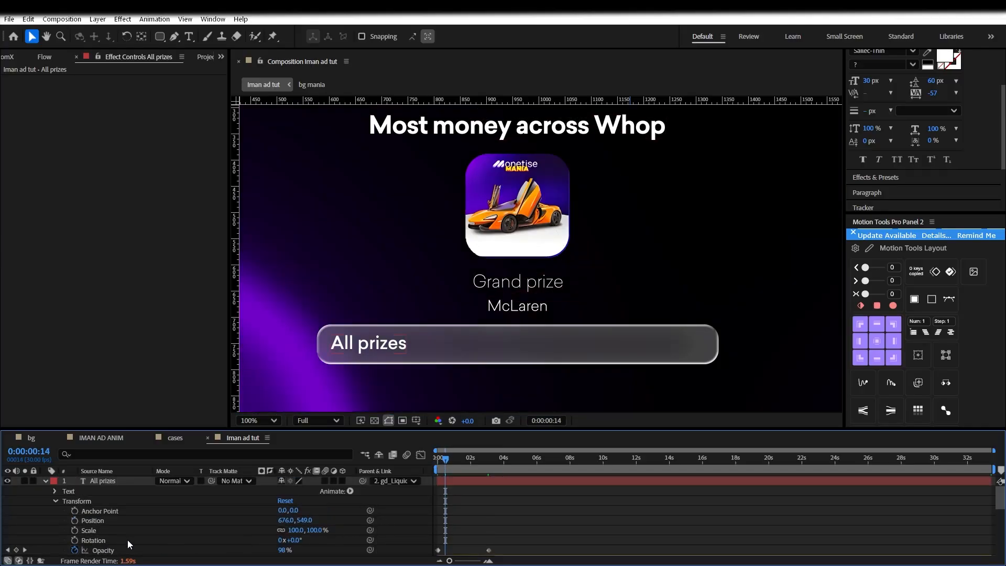
scroll(127, 540, down, 1)
key(Home)
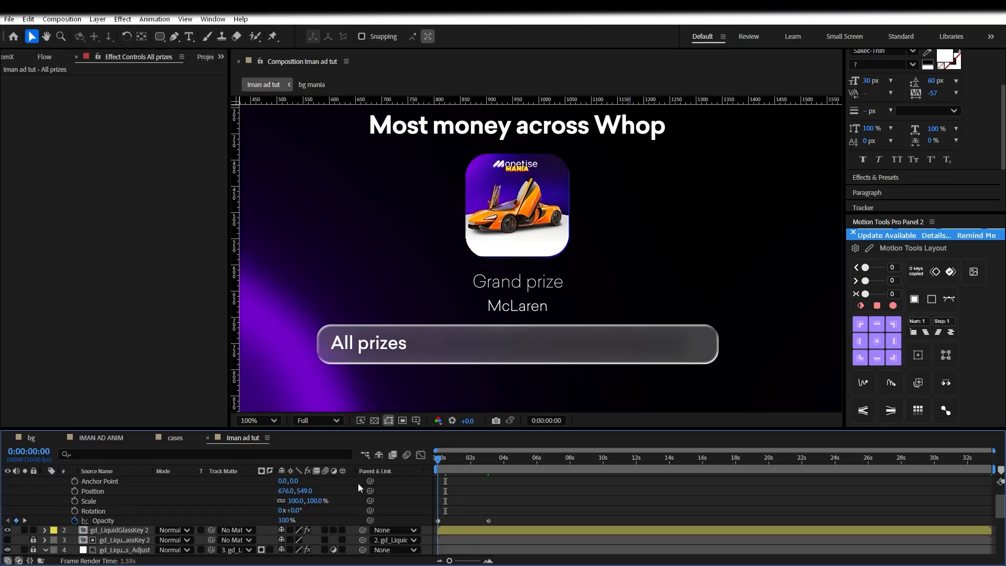
click(288, 520)
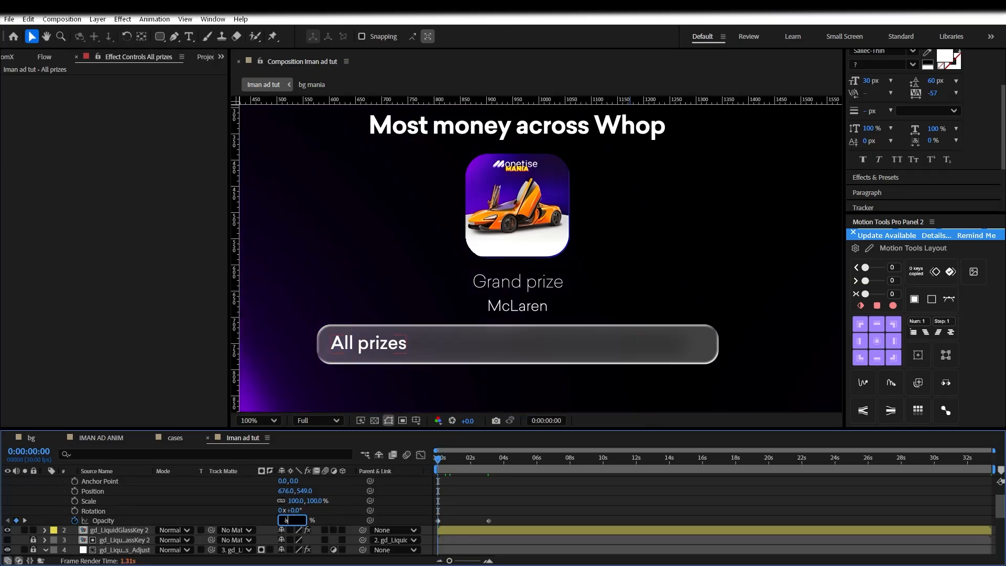
text(0)
key(Return)
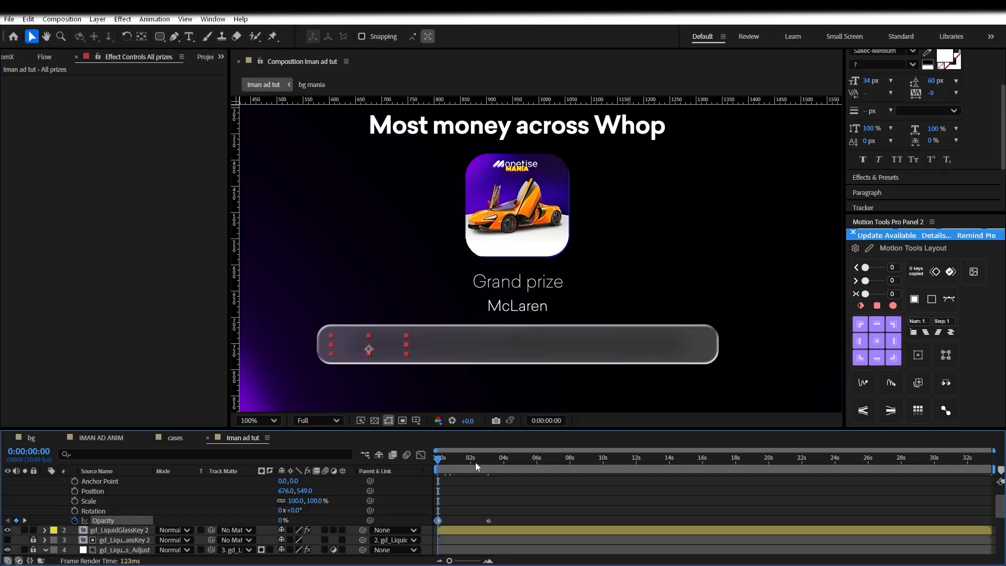
drag(450, 464, 465, 464)
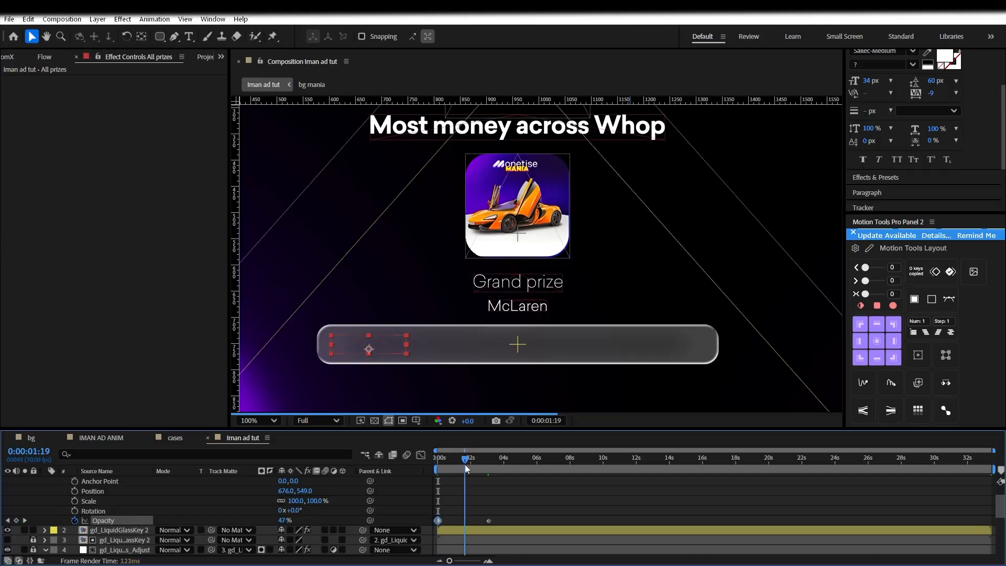
Set preview resolution to Quarter and open Effects & Presets search for the All prizes layer
click(336, 421)
click(319, 500)
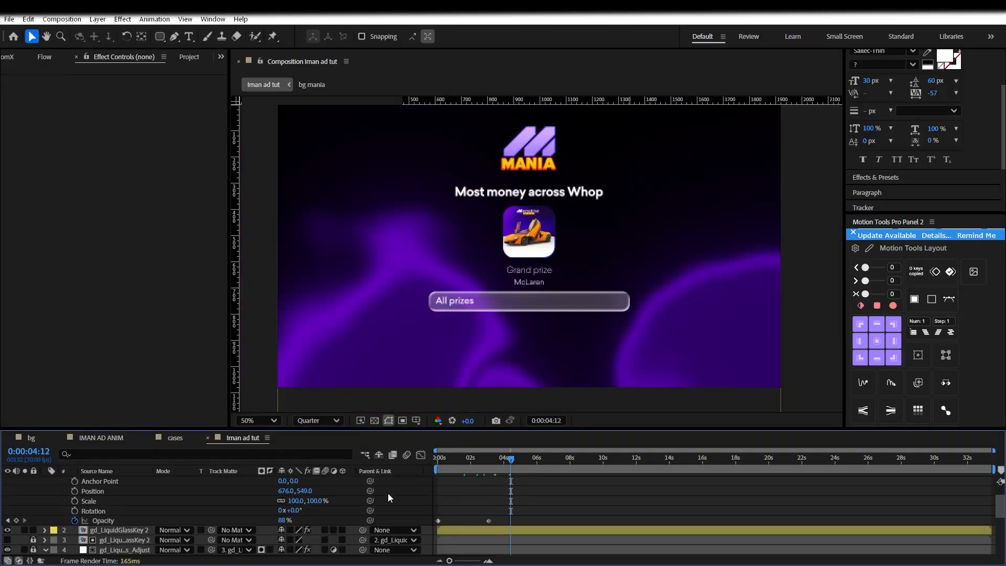
scroll(560, 499, up, 2)
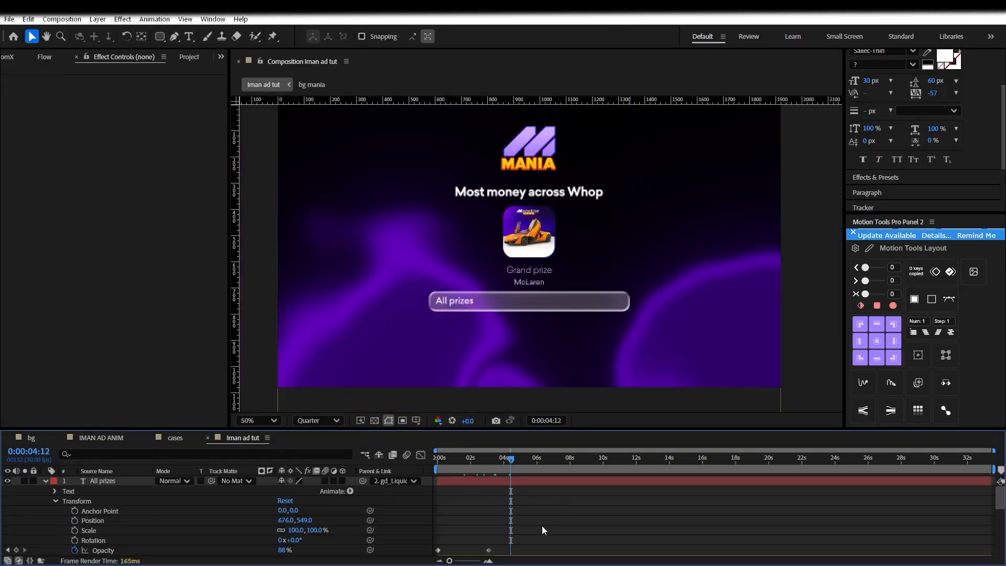
click(496, 481)
scroll(893, 136, up, 3)
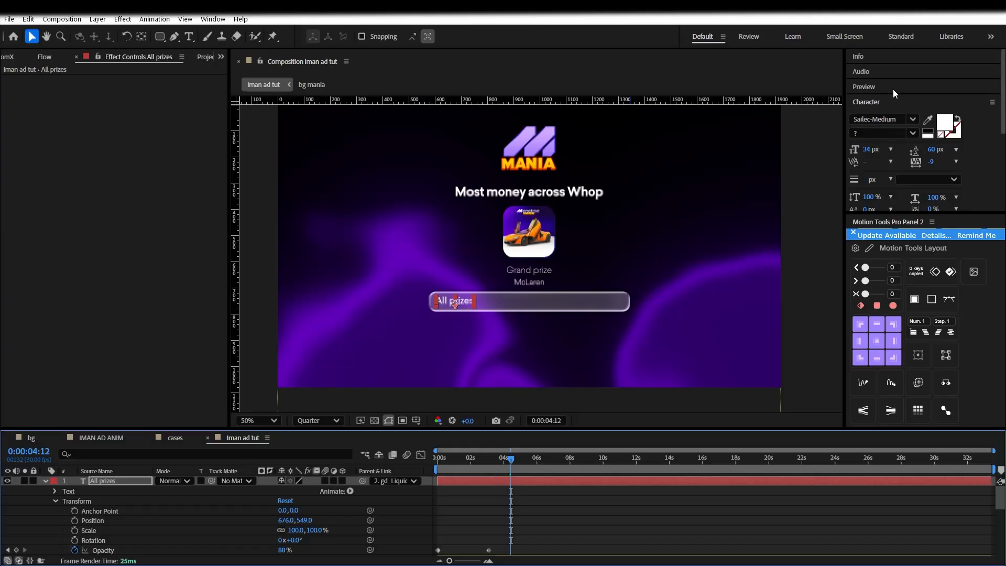
click(896, 102)
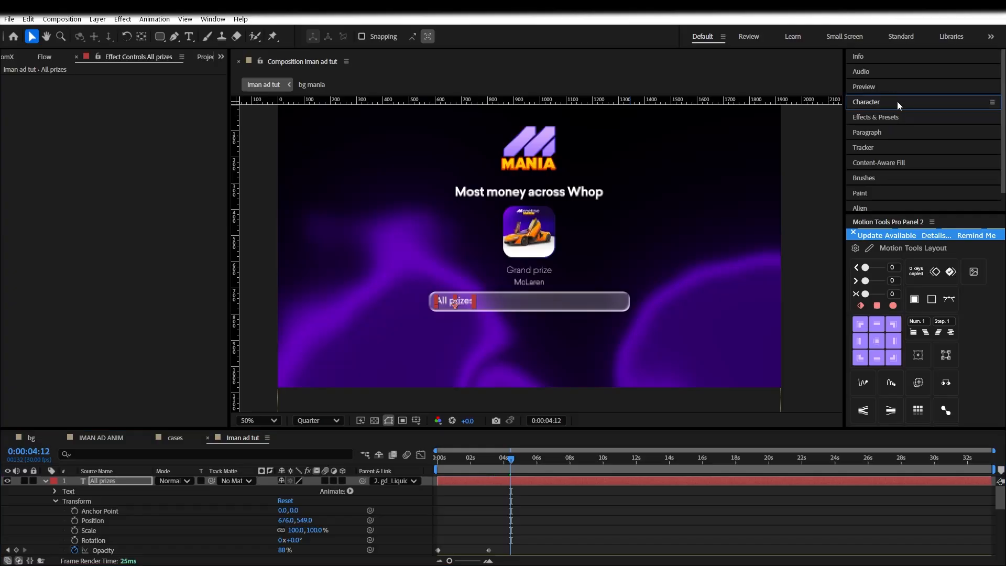
click(874, 121)
click(881, 128)
Search 'blur' and apply BCC+Blur to the All prizes layer
text(blur)
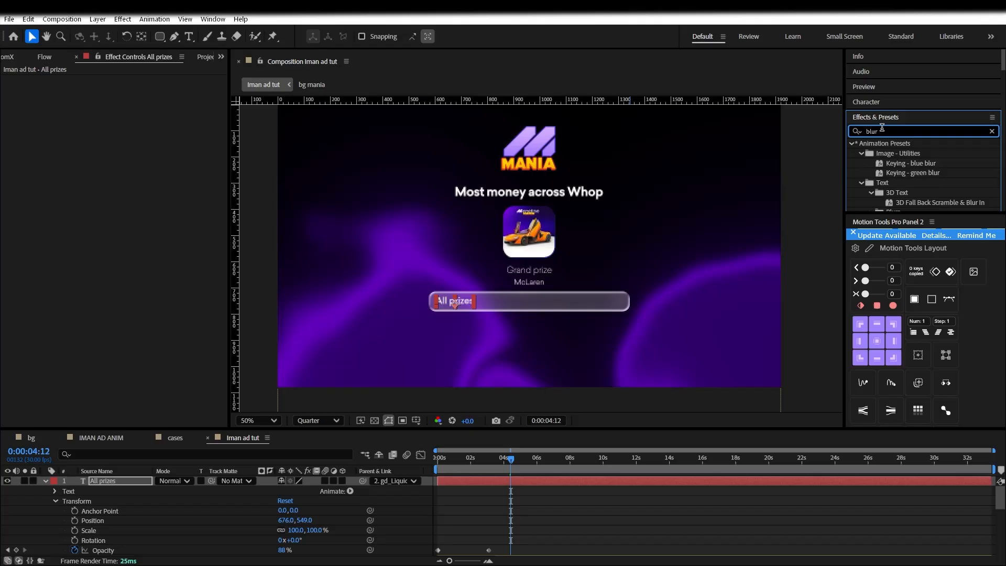
scroll(910, 164, down, 5)
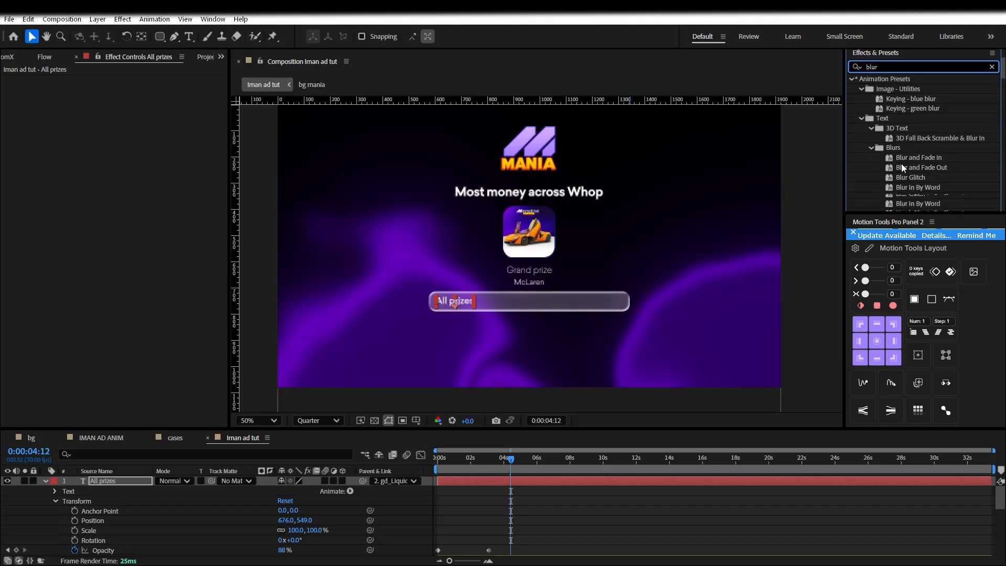
double_click(893, 181)
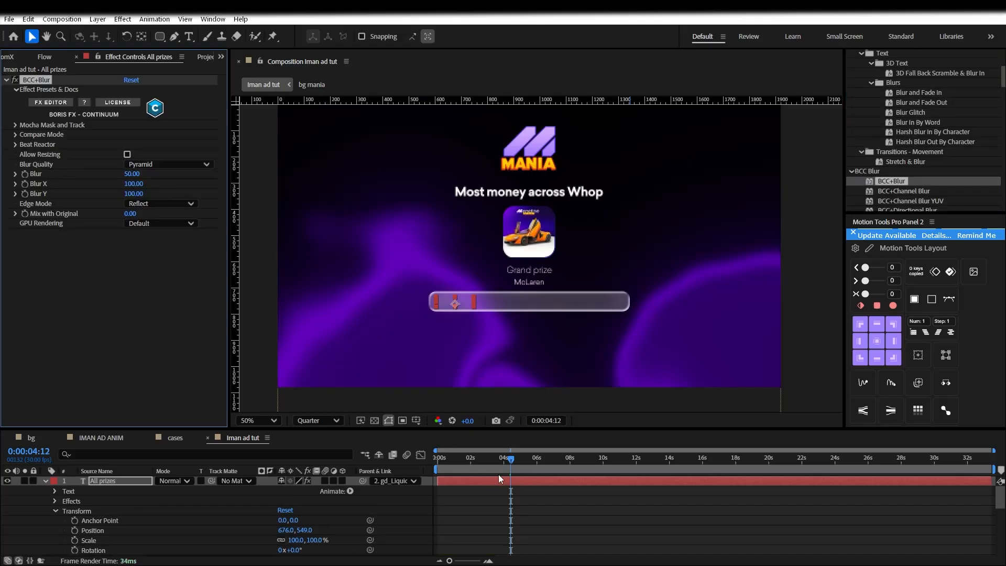
drag(445, 461, 457, 481)
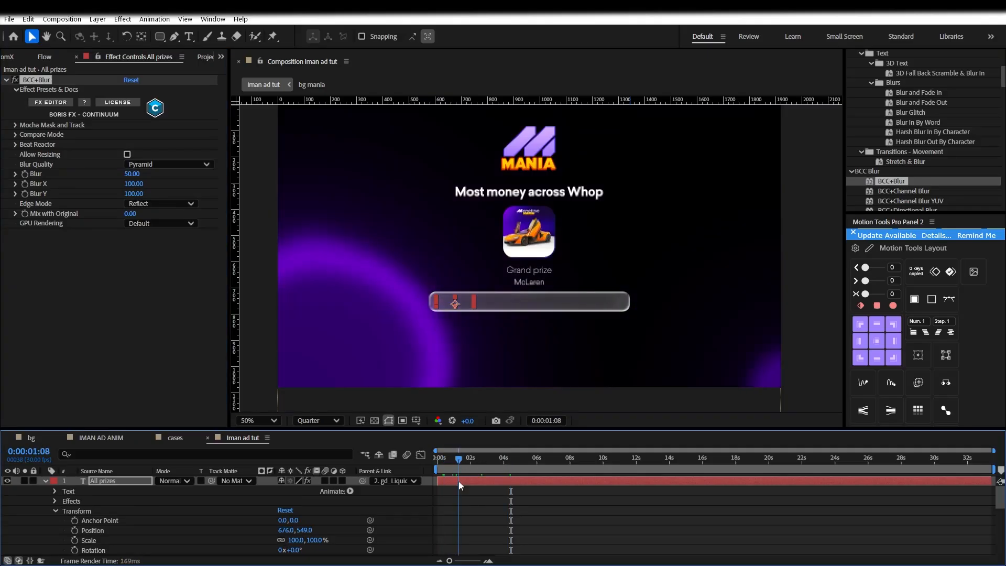
scroll(460, 520, down, 1)
scroll(460, 520, down, 1)
scroll(461, 517, up, 4)
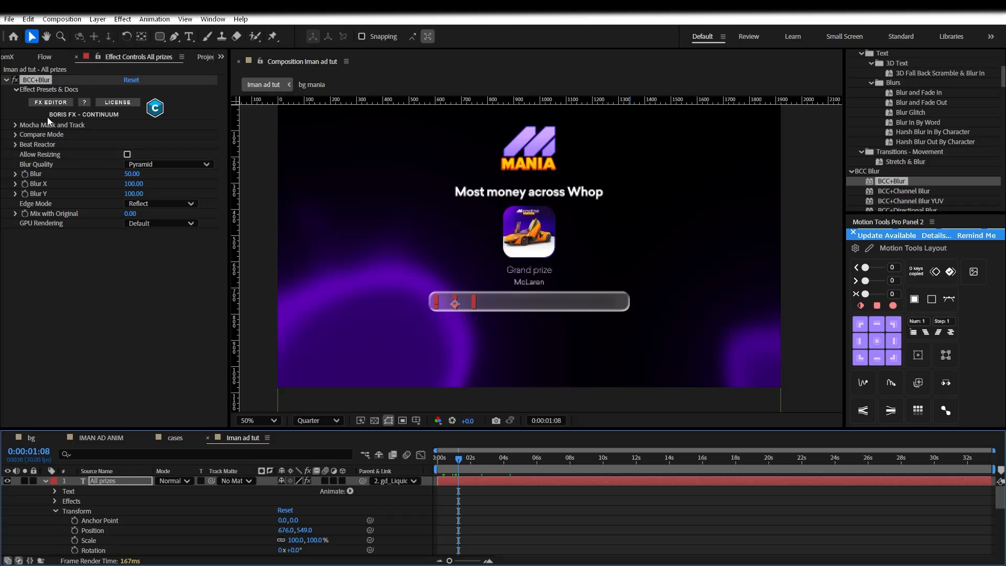
Keyframe the BCC+Blur amount from 50 at the start to 0 at 1:17, then preview
click(25, 174)
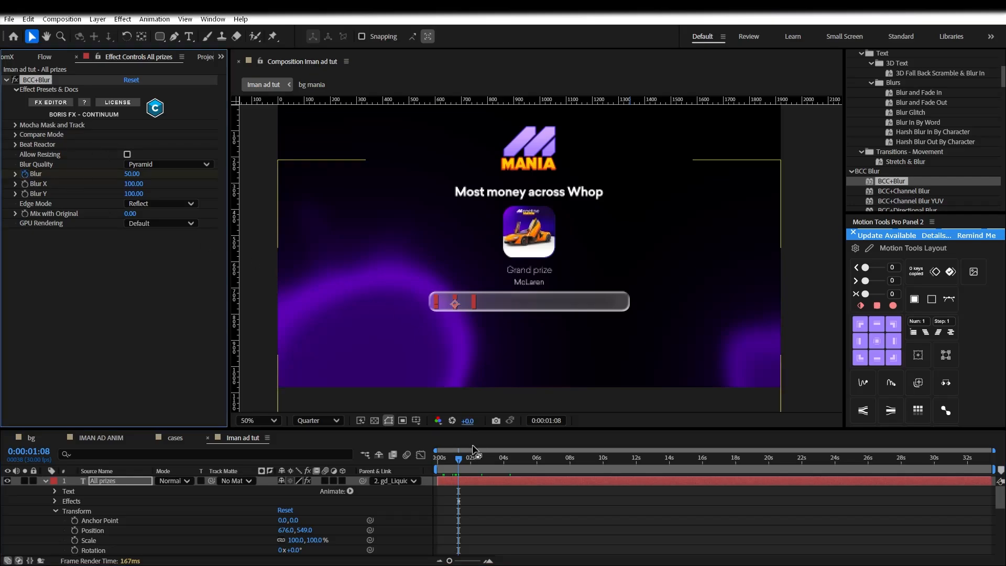
drag(455, 462, 461, 462)
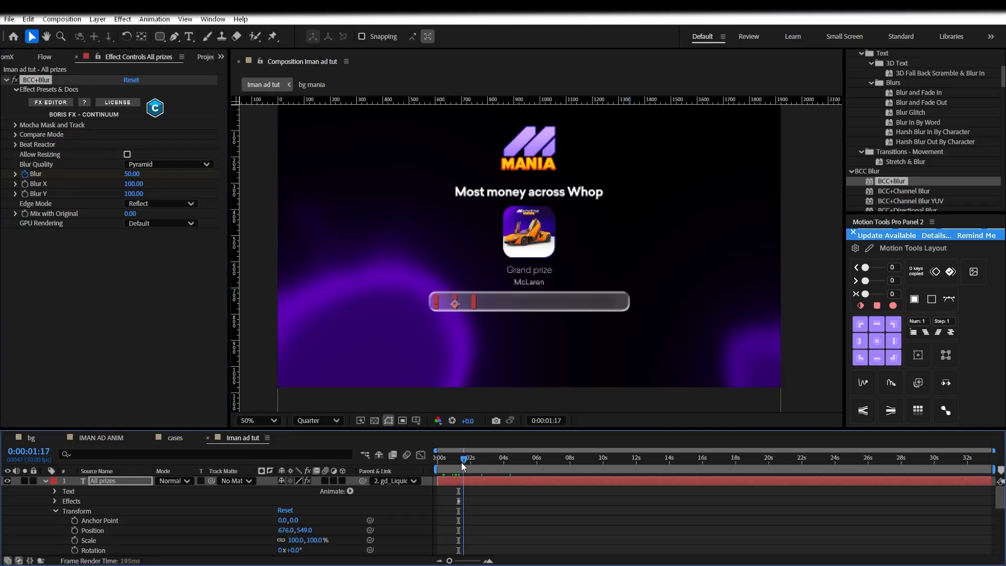
click(71, 173)
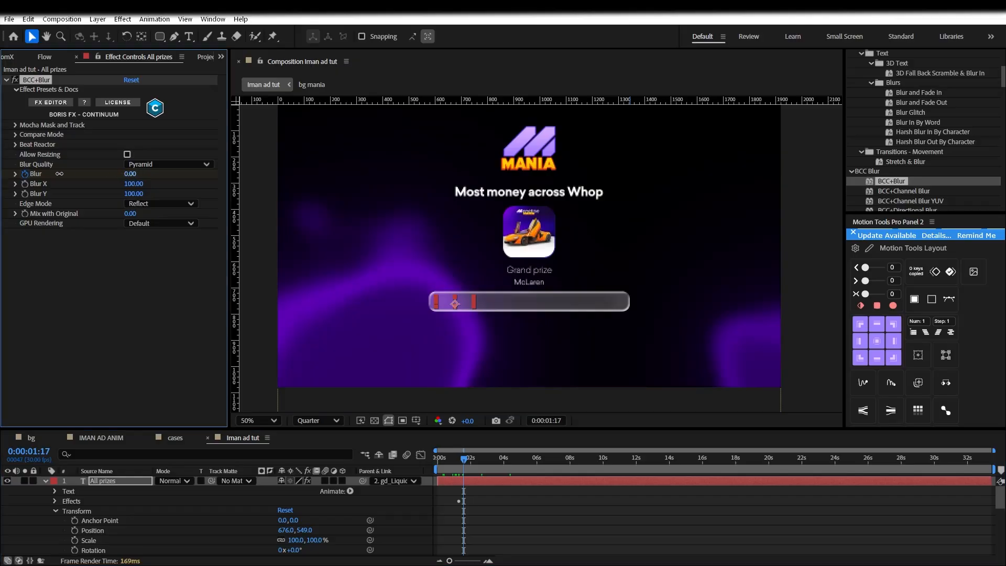
scroll(476, 489, down, 2)
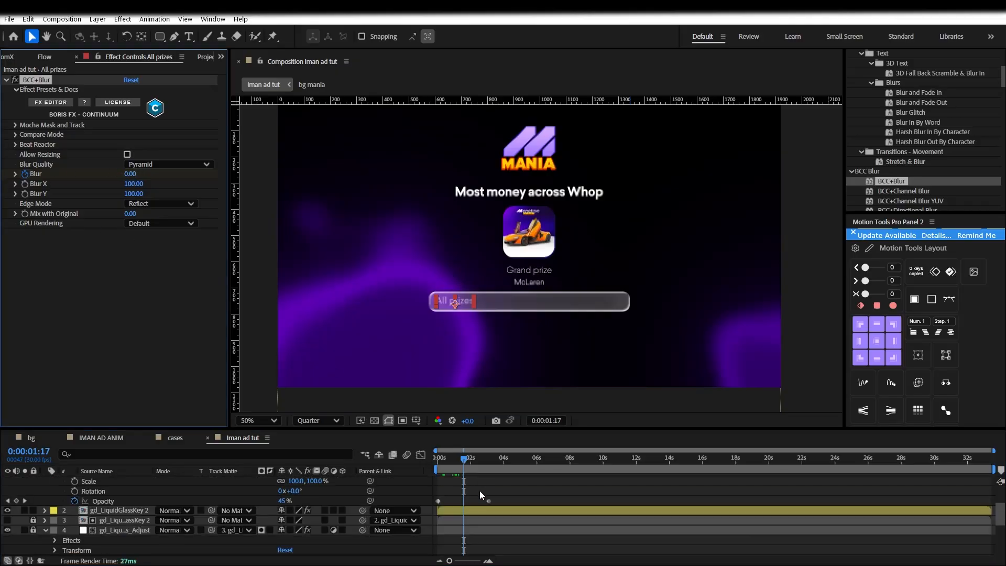
scroll(480, 490, up, 1)
drag(464, 464, 419, 465)
key(space)
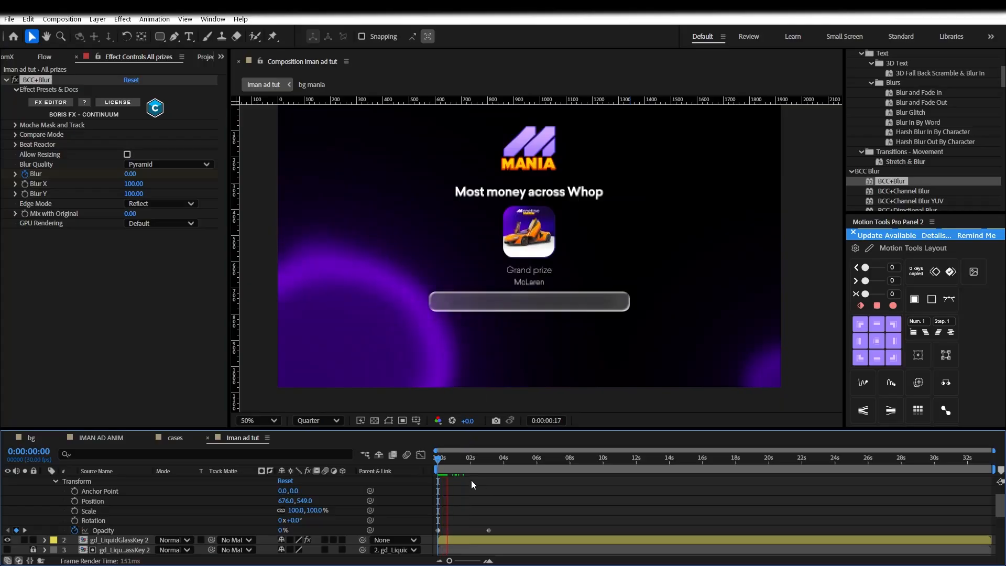
Move the opacity fade-end keyframe earlier to 0:00:02:07
click(489, 531)
drag(488, 530, 474, 559)
scroll(473, 512, down, 2)
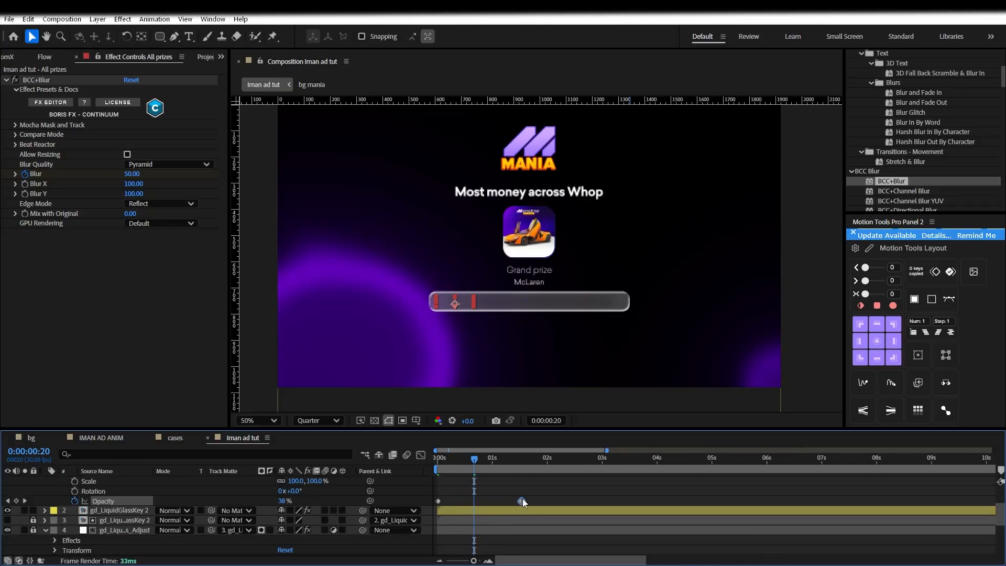
scroll(503, 502, up, 3)
Reveal and select both BCC+Blur keyframes, and check the blur at an earlier frame
click(55, 501)
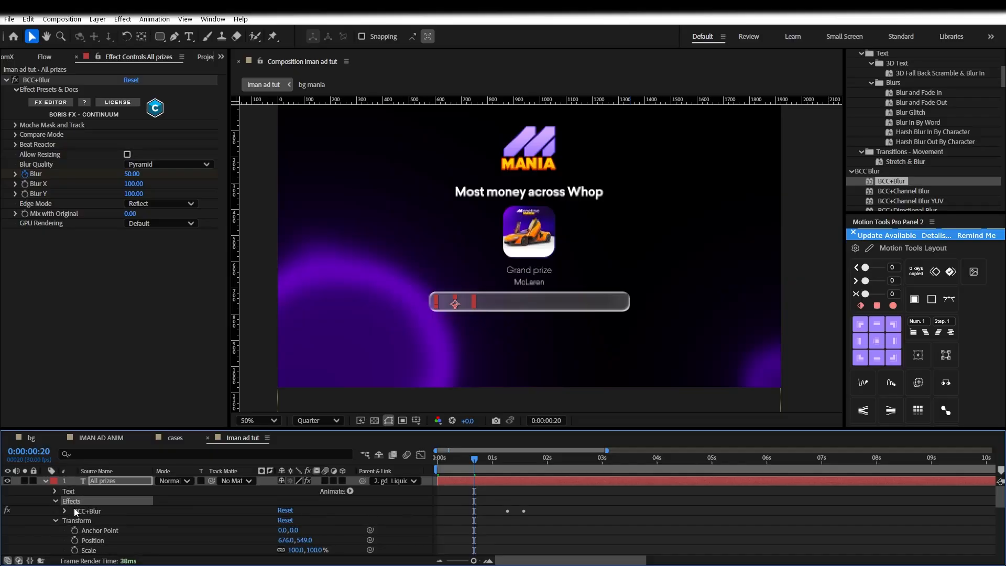
click(66, 509)
drag(546, 531, 453, 540)
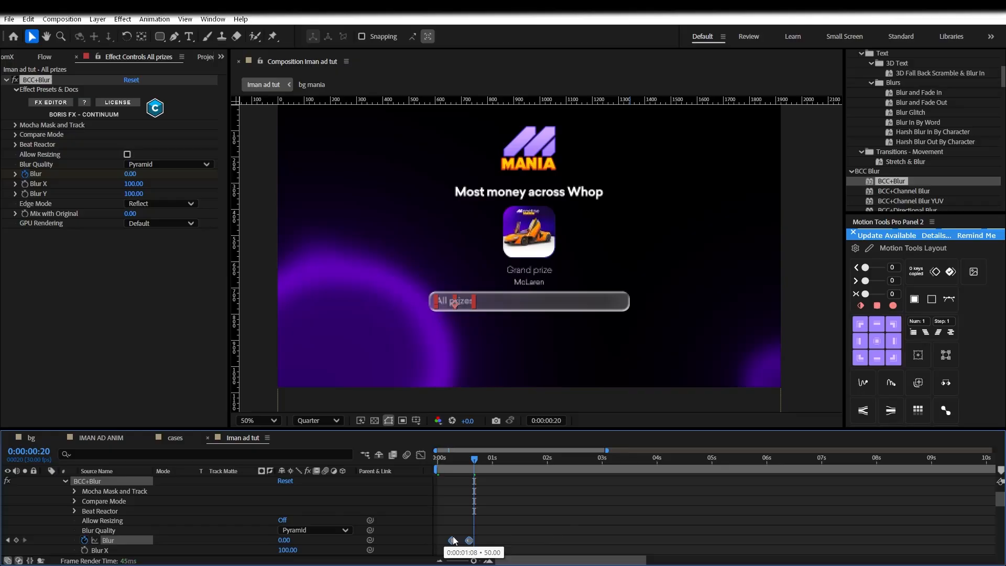
click(453, 462)
scroll(500, 496, down, 4)
scroll(500, 492, up, 5)
scroll(501, 492, down, 2)
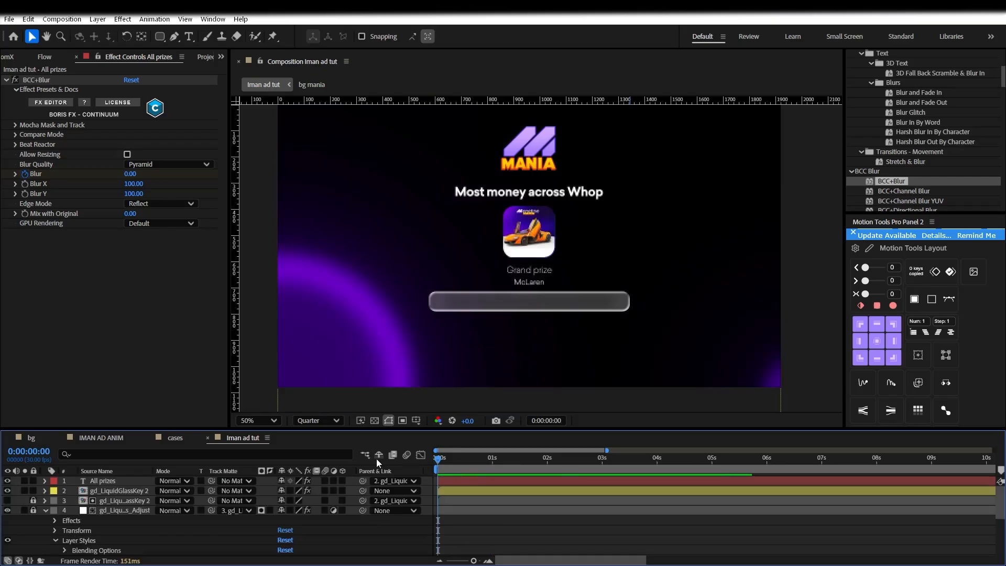
scroll(215, 495, down, 4)
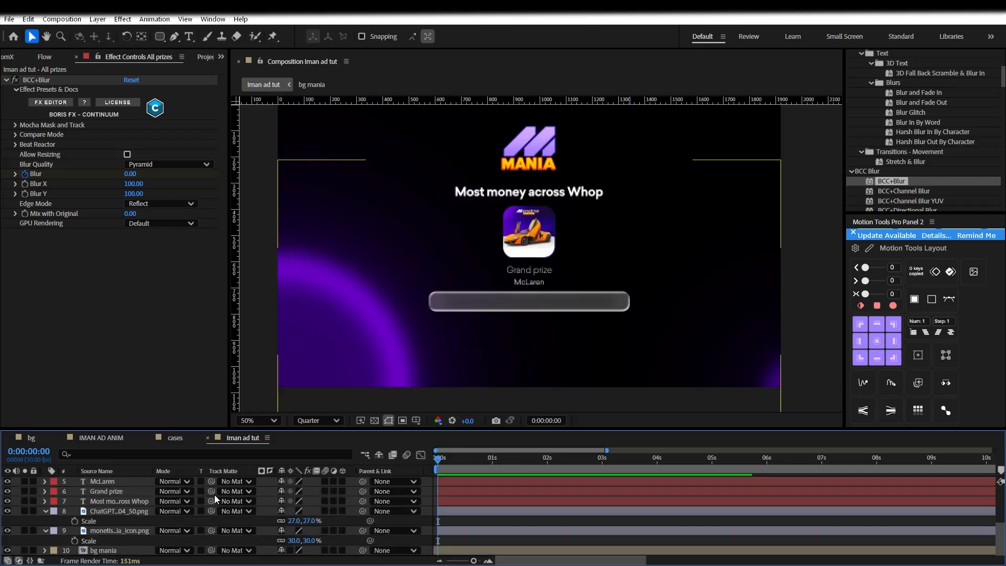
Fade the icon in from 0% opacity at frame 0, ending the fade earlier
click(94, 541)
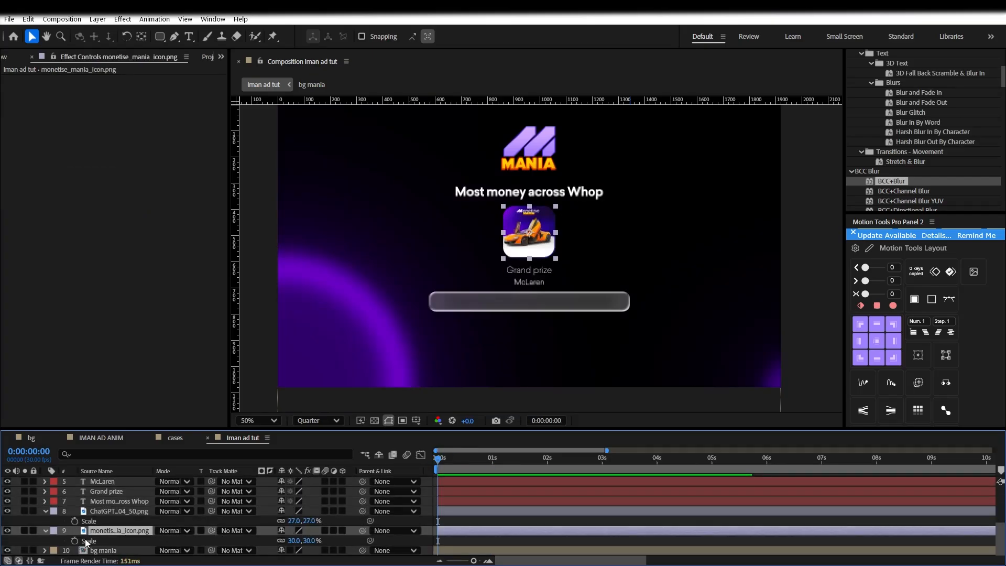
click(74, 541)
drag(438, 541, 481, 541)
drag(285, 541, 231, 541)
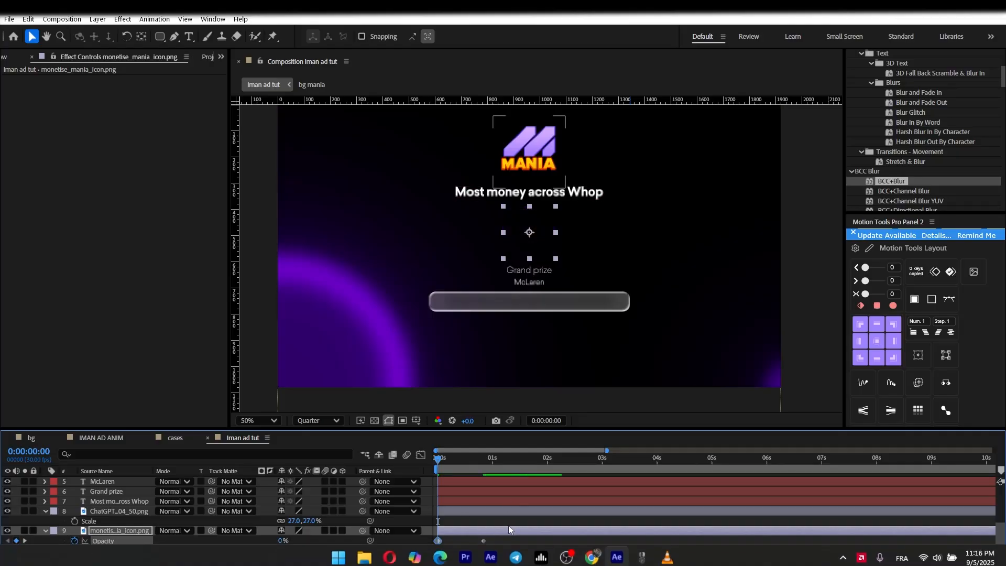
drag(482, 540, 468, 541)
click(507, 541)
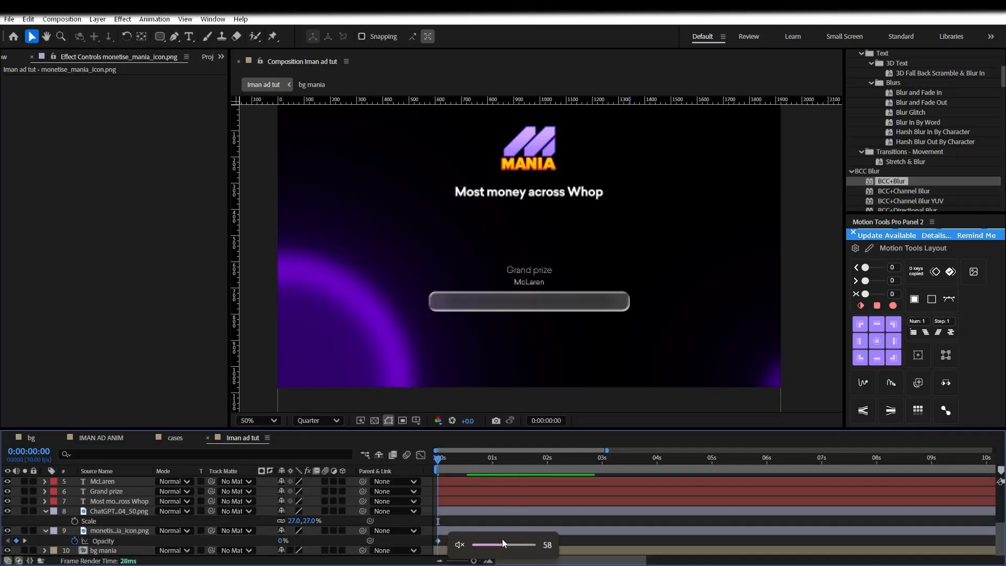
Keyframe the MANIA logo's scale and paste the opacity fade onto it at the start
click(113, 501)
click(111, 508)
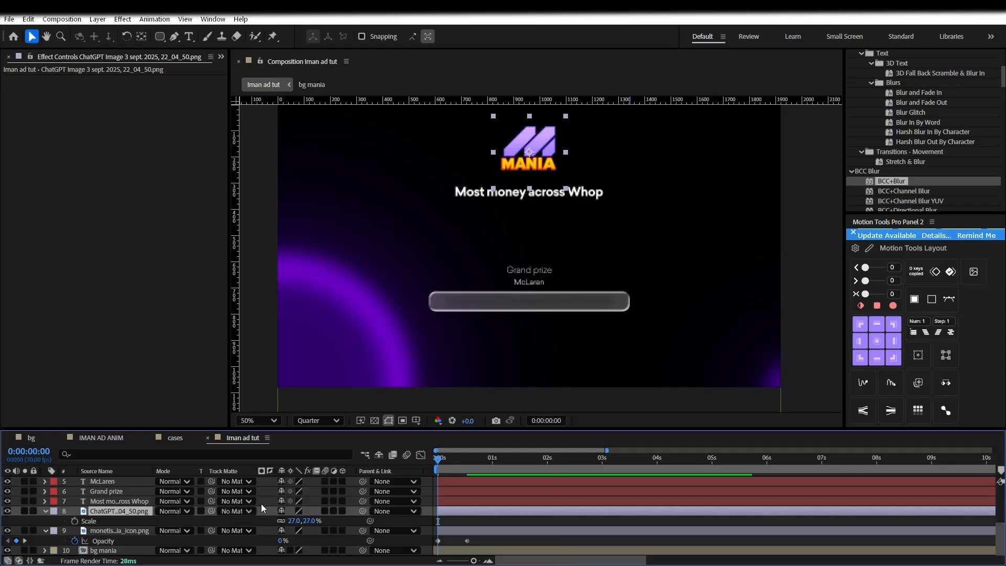
click(74, 521)
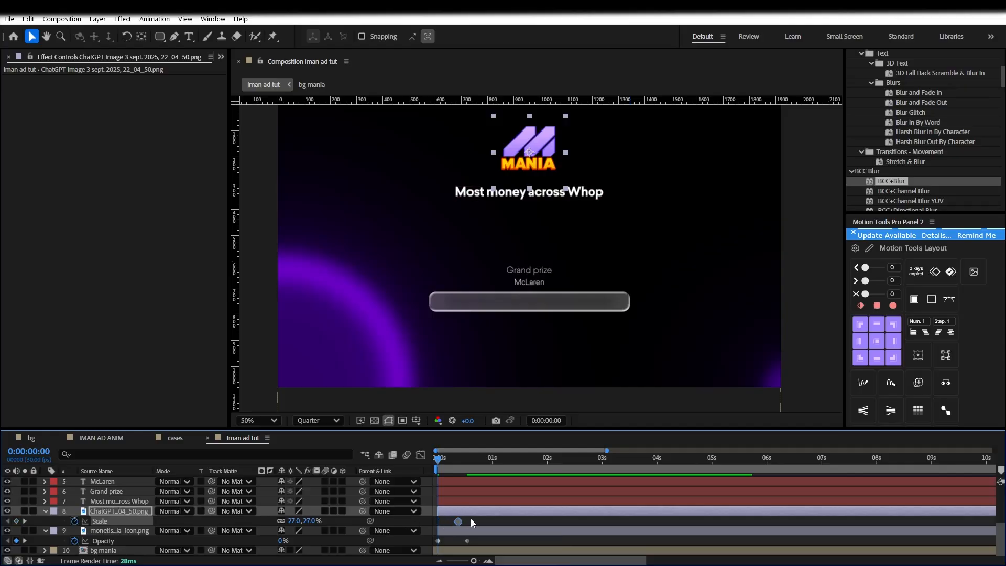
drag(453, 457, 467, 458)
click(474, 541)
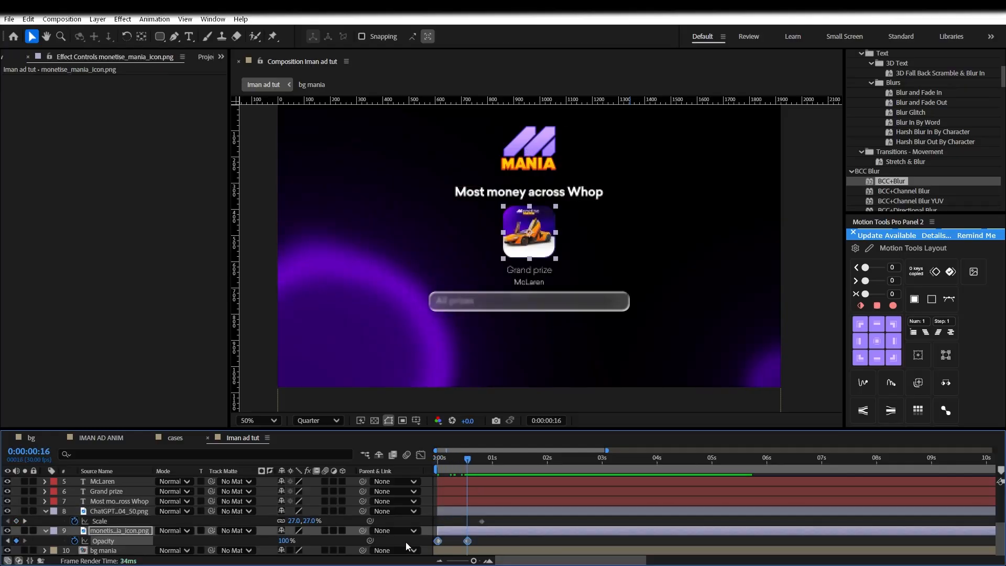
click(129, 508)
key(t)
key(ctrl+v)
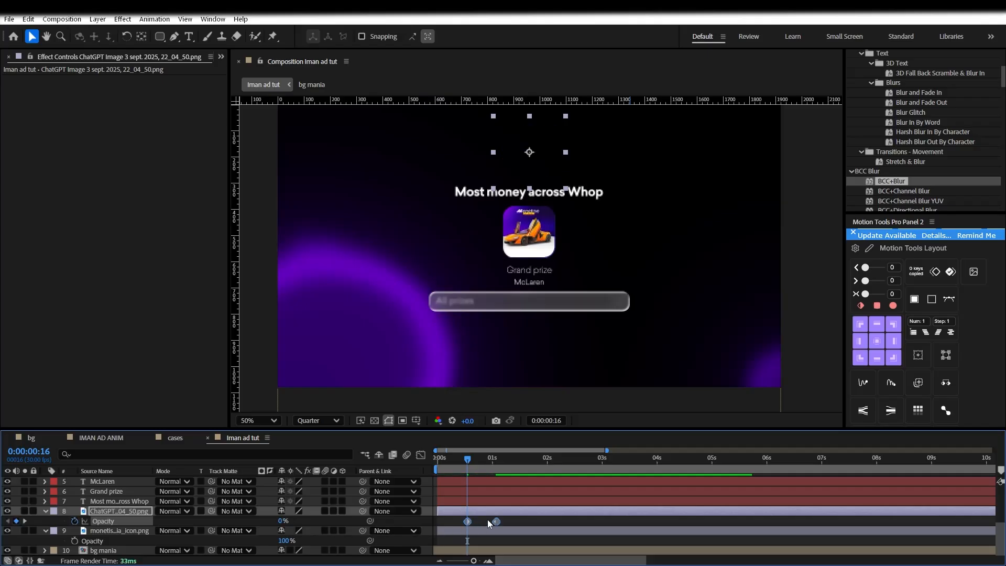
drag(467, 522, 438, 522)
drag(453, 459, 411, 460)
Add a scale keyframe to the icon at frame 0 and set its starting scale to 0%
click(456, 530)
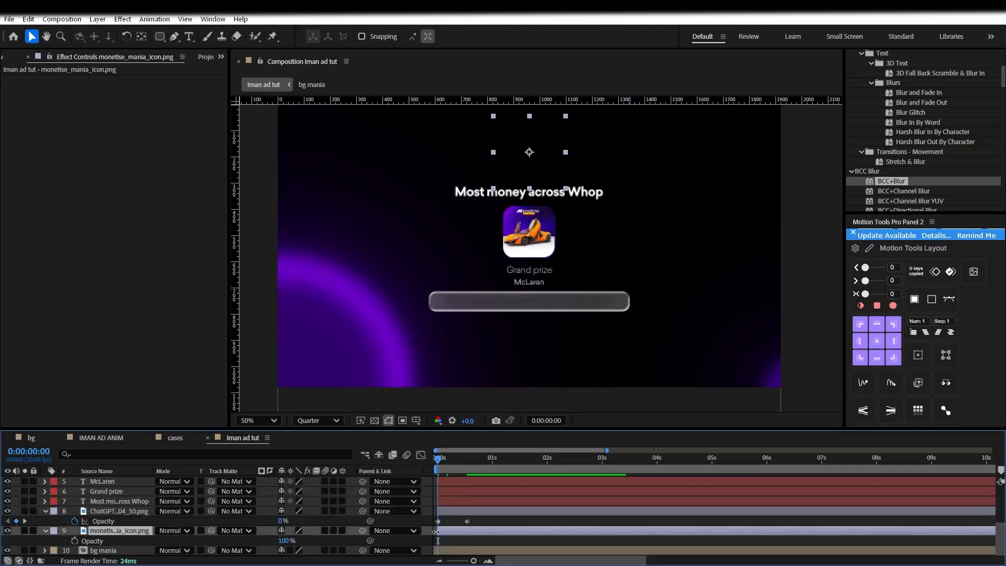
click(97, 540)
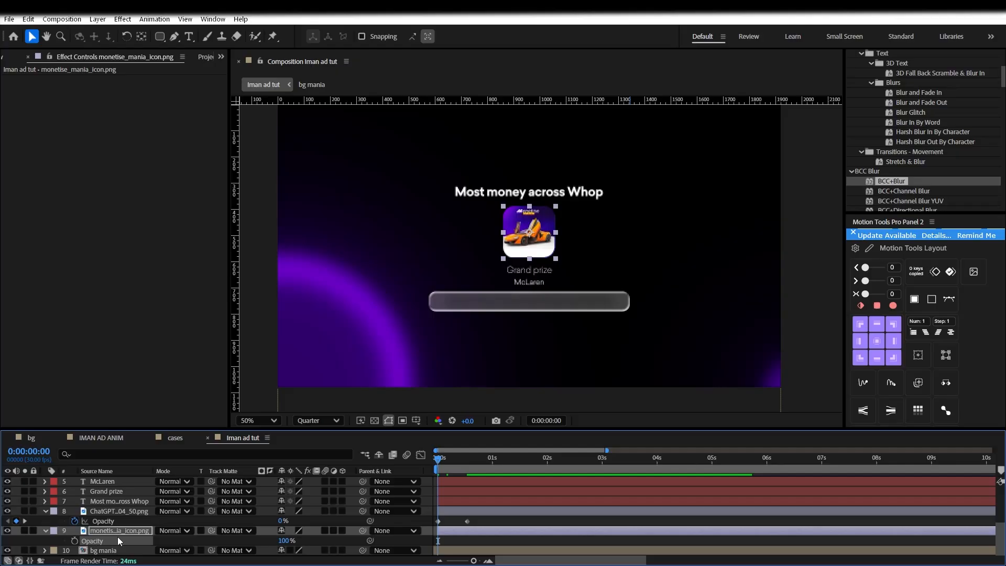
key(s)
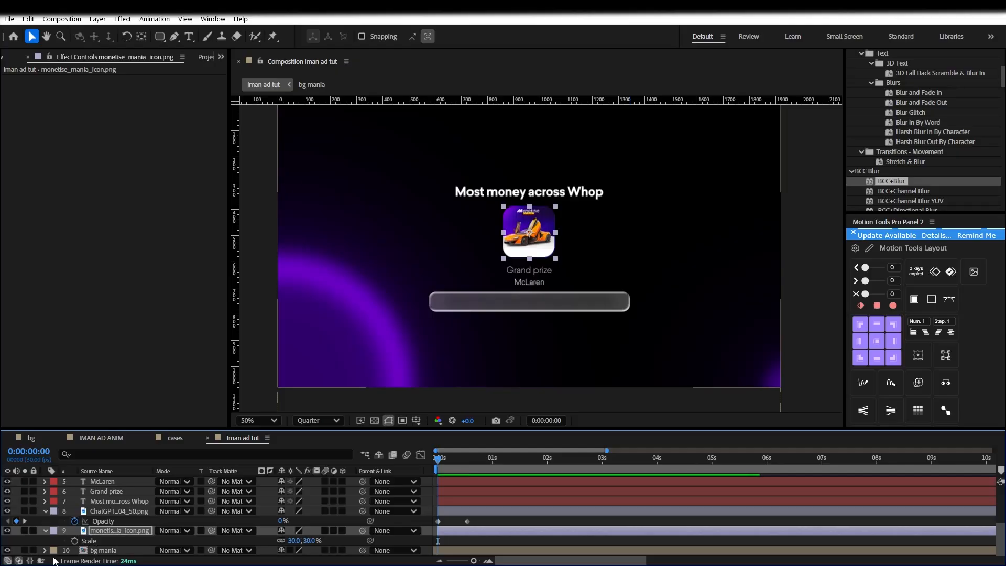
key(ctrl+v)
drag(445, 463, 397, 477)
drag(295, 540, 167, 541)
click(299, 540)
text(0)
key(Return)
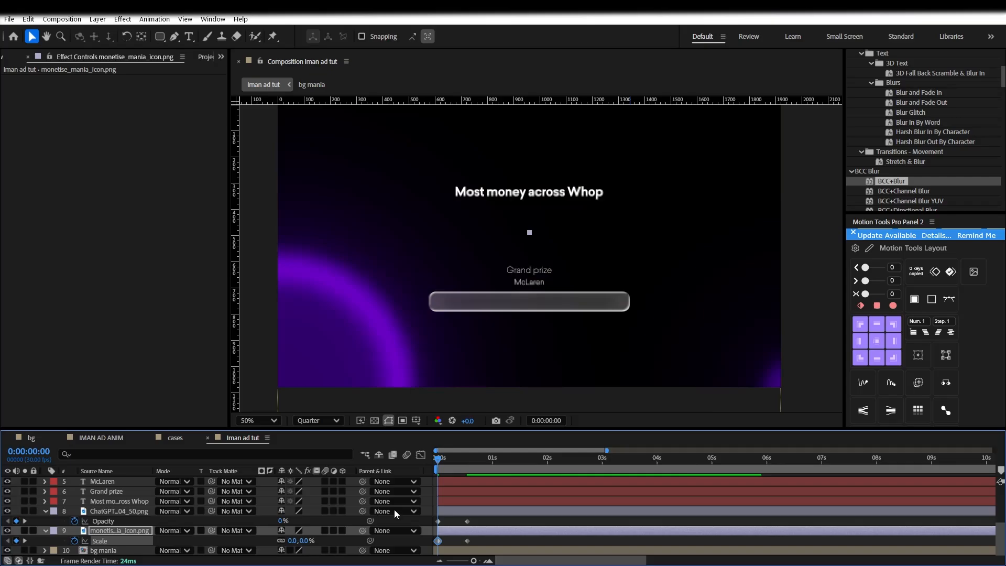
Preview the intro animation and scrub through to frame 15
key(space)
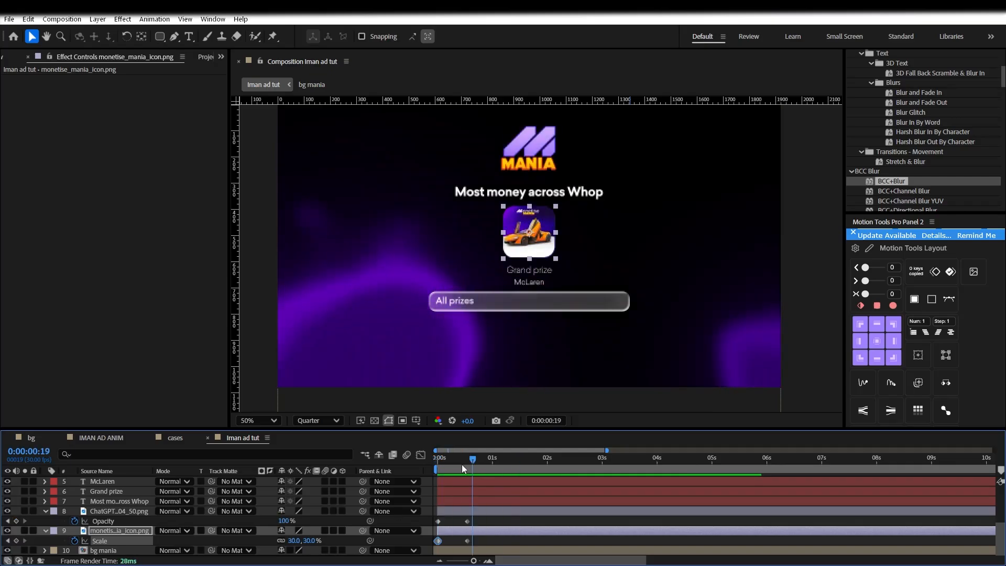
click(444, 465)
drag(445, 464, 465, 464)
click(111, 501)
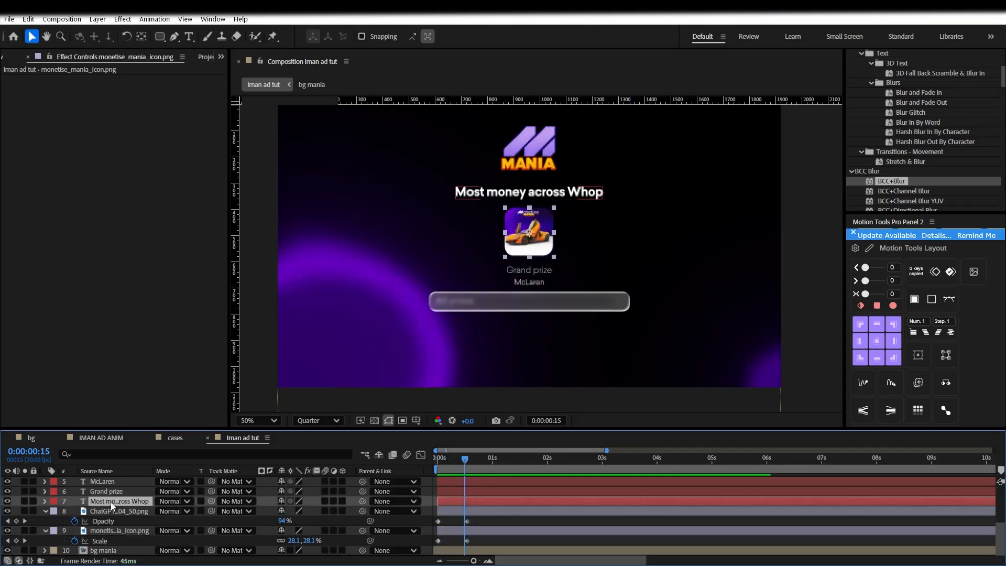
Apply the AtomX Characters Animation > Opacity & Position fade-in preset to the headline
click(222, 57)
click(238, 86)
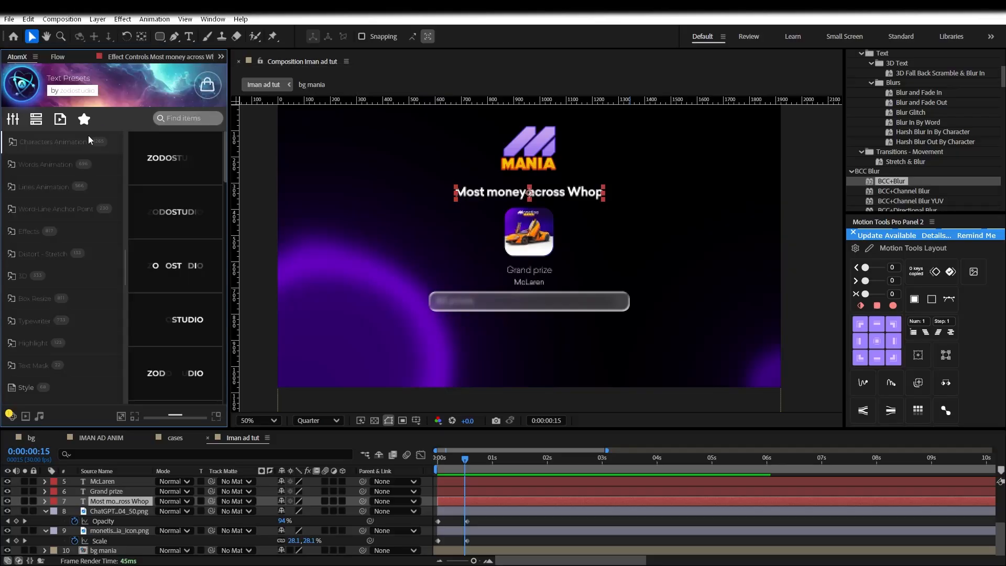
drag(228, 164, 306, 163)
click(45, 166)
click(55, 144)
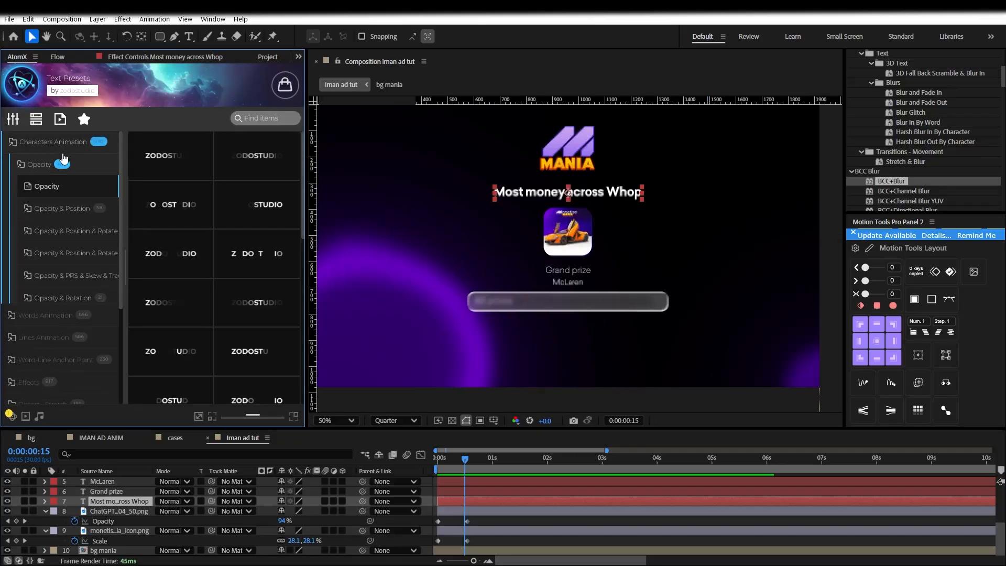
click(54, 212)
mouse_move(160, 176)
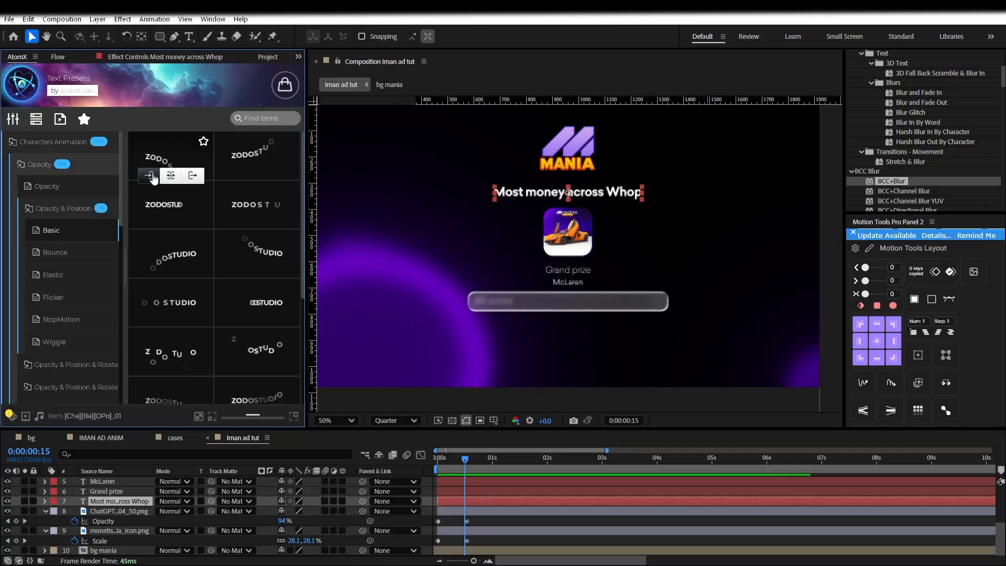
click(152, 176)
Review the headline's letter-by-letter intro and select both car image opacity keyframes
scroll(460, 263, down, 2)
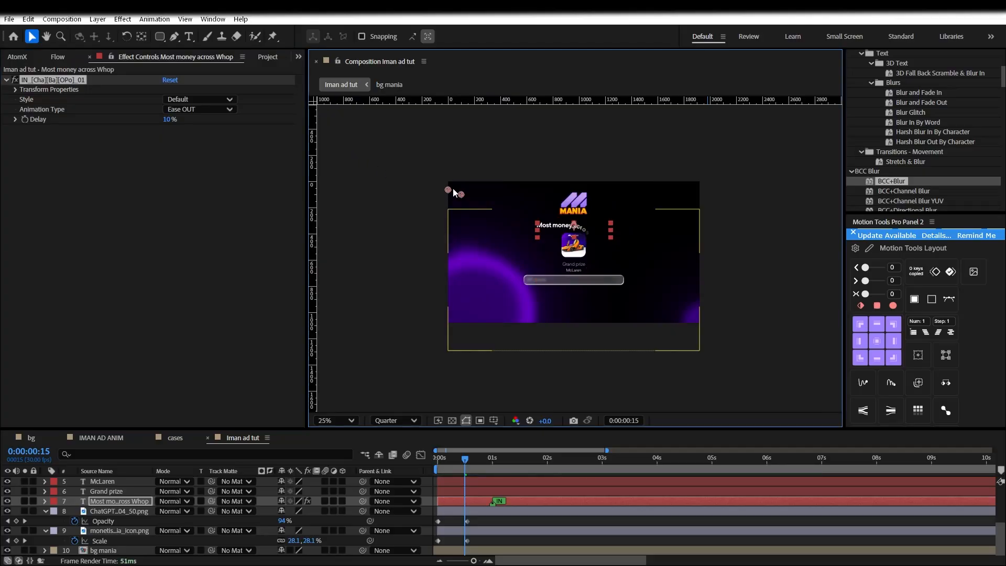
scroll(578, 257, up, 2)
click(468, 459)
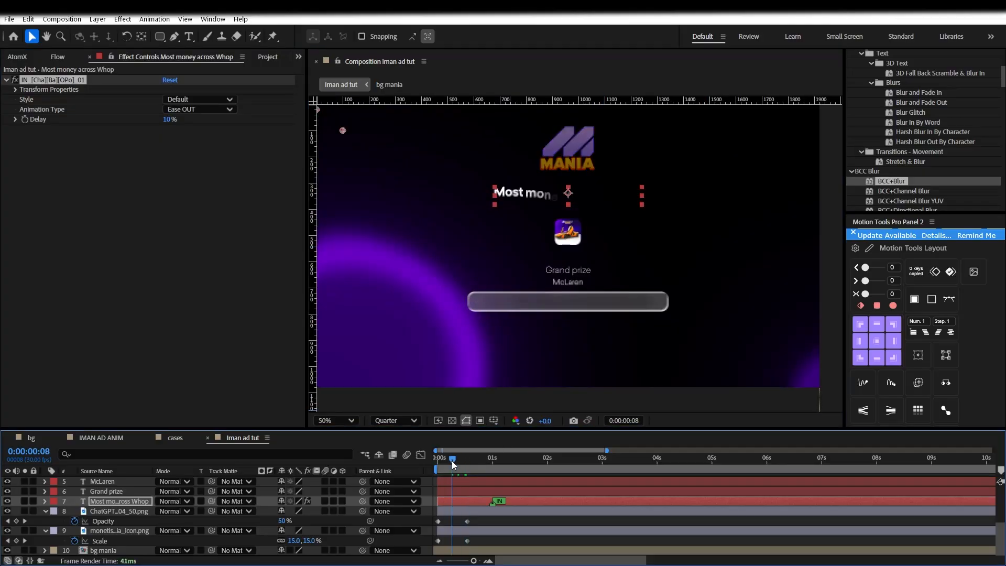
mouse_move(473, 459)
mouse_down()
mouse_move(486, 460)
mouse_move(465, 460)
mouse_up()
scroll(394, 281, down, 2)
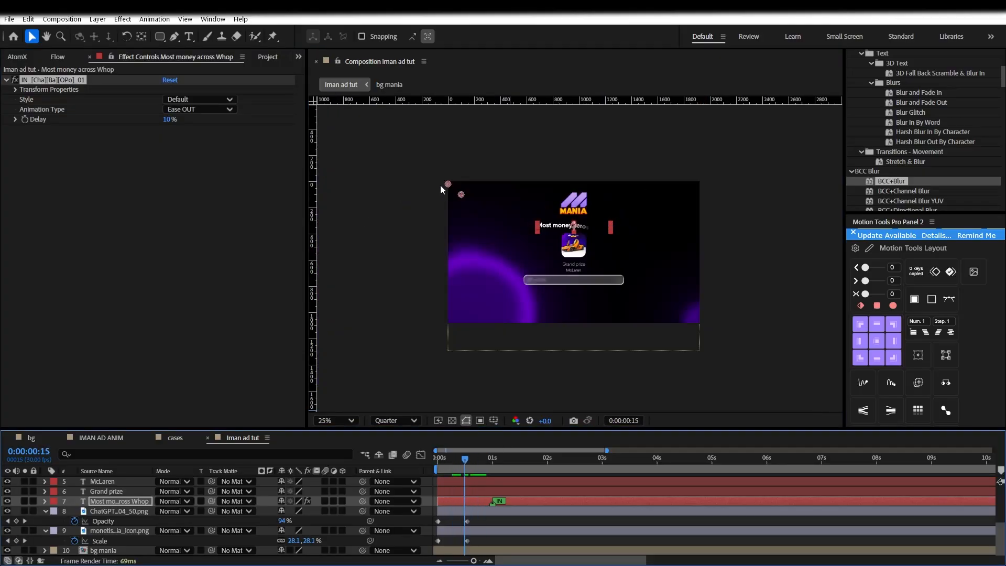
click(438, 462)
key(space)
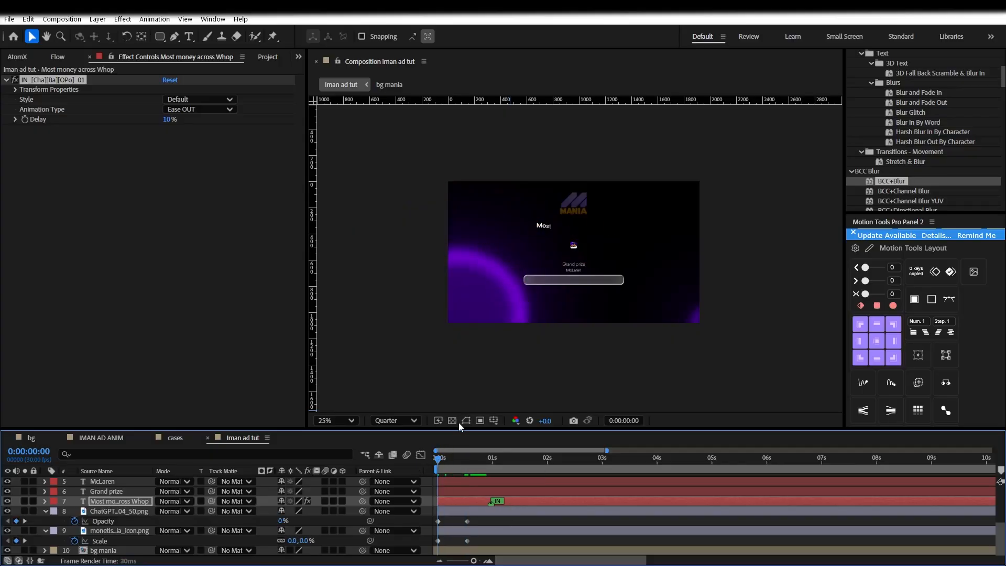
key(ctrl+s)
drag(485, 518, 422, 523)
click(298, 57)
Ease the icon's two Scale keyframes with a Flow curve and preview the result
click(306, 88)
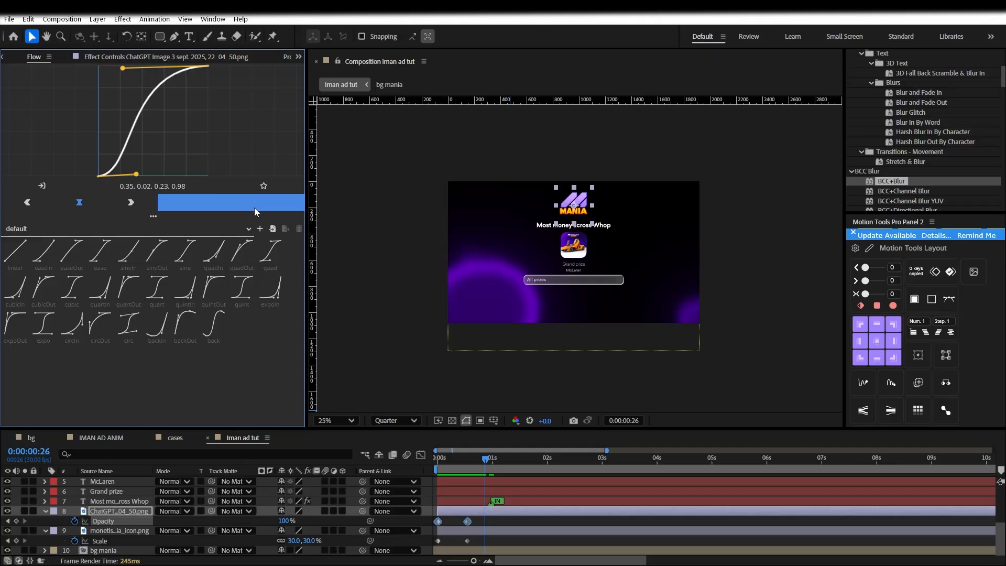
drag(470, 531, 406, 547)
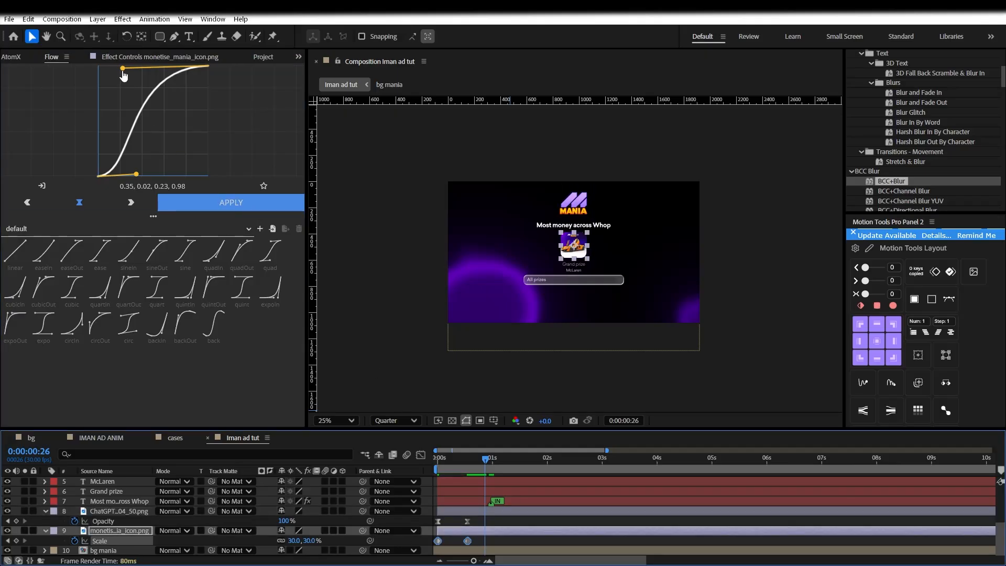
drag(123, 69, 119, 69)
click(235, 207)
drag(484, 460, 416, 463)
key(space)
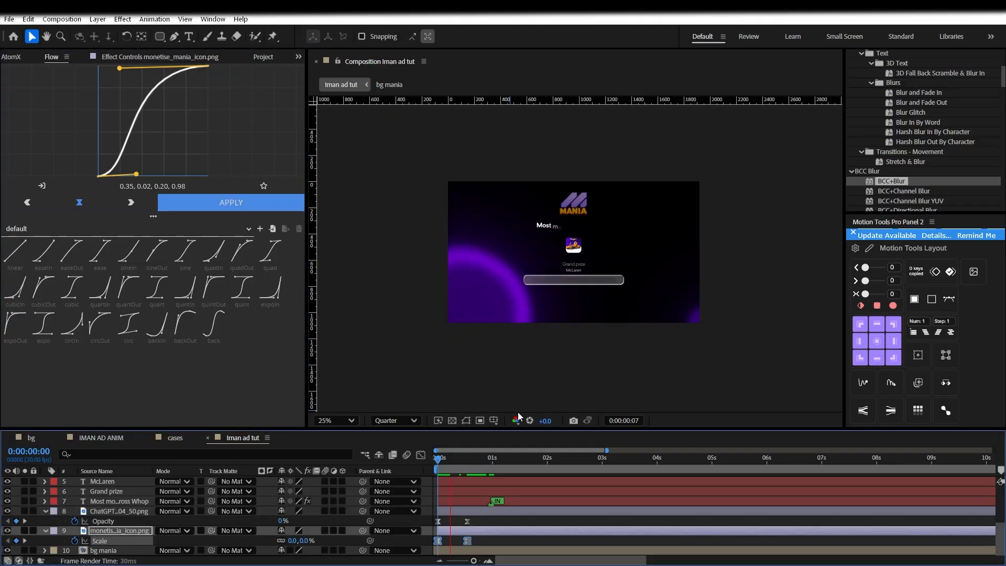
Move the icon's end scale keyframe later and apply a steeper Flow easing to it
drag(467, 540, 518, 540)
click(470, 521)
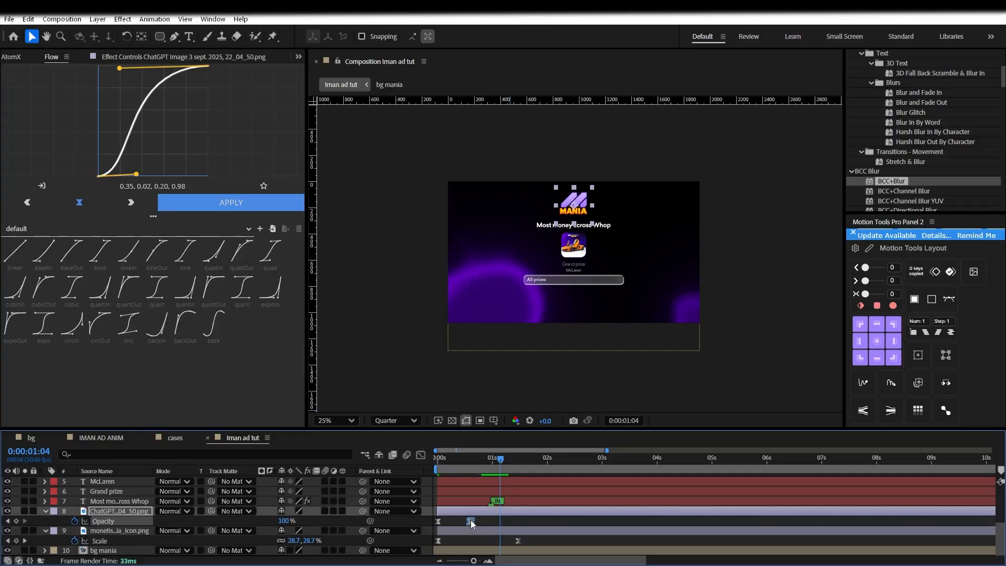
drag(463, 461, 396, 460)
key(space)
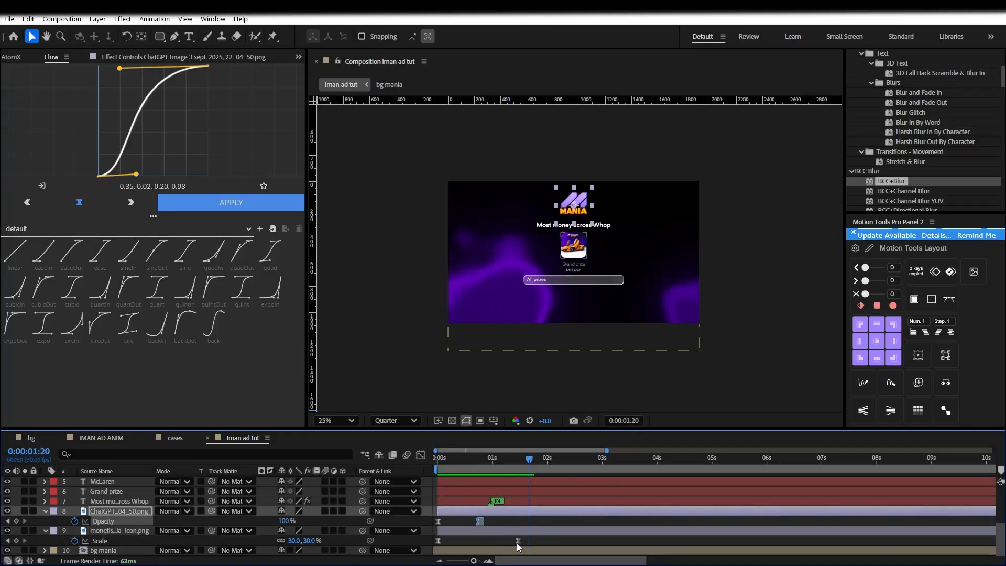
drag(534, 535, 428, 546)
drag(136, 175, 97, 158)
click(240, 209)
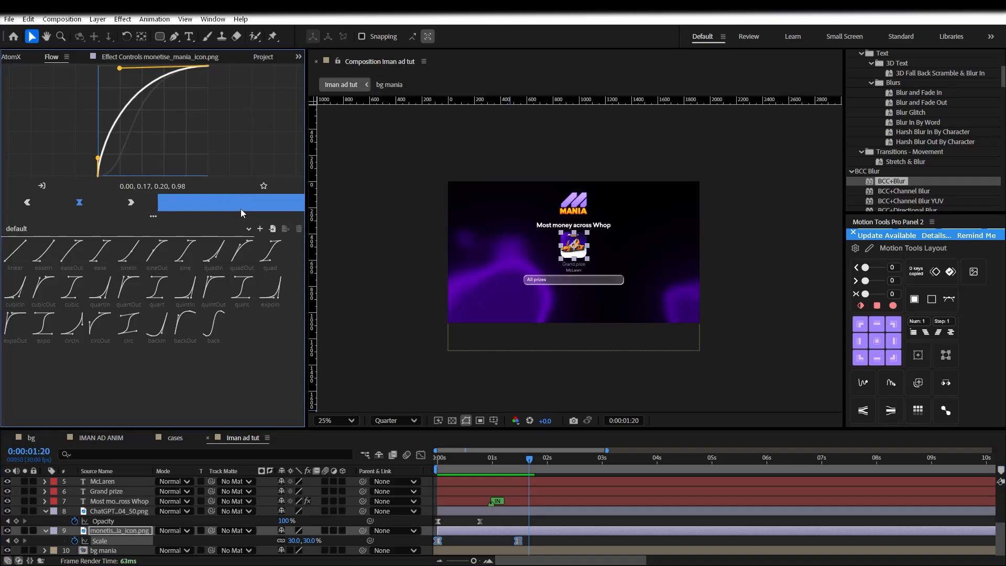
click(473, 463)
key(space)
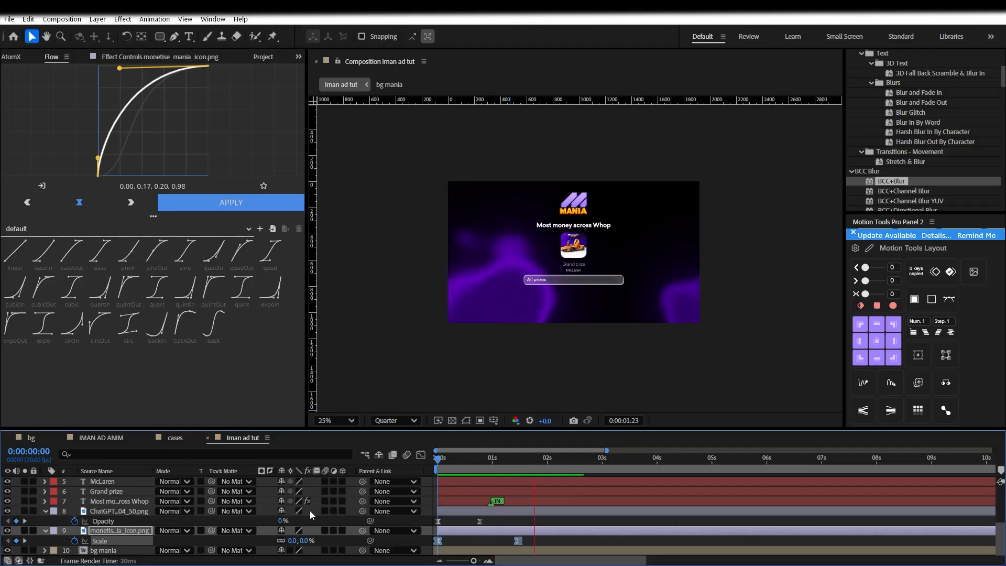
Enable motion blur on the layers and move to 1:01 where everything is visible
drag(324, 481, 326, 551)
scroll(328, 516, up, 5)
scroll(324, 529, down, 5)
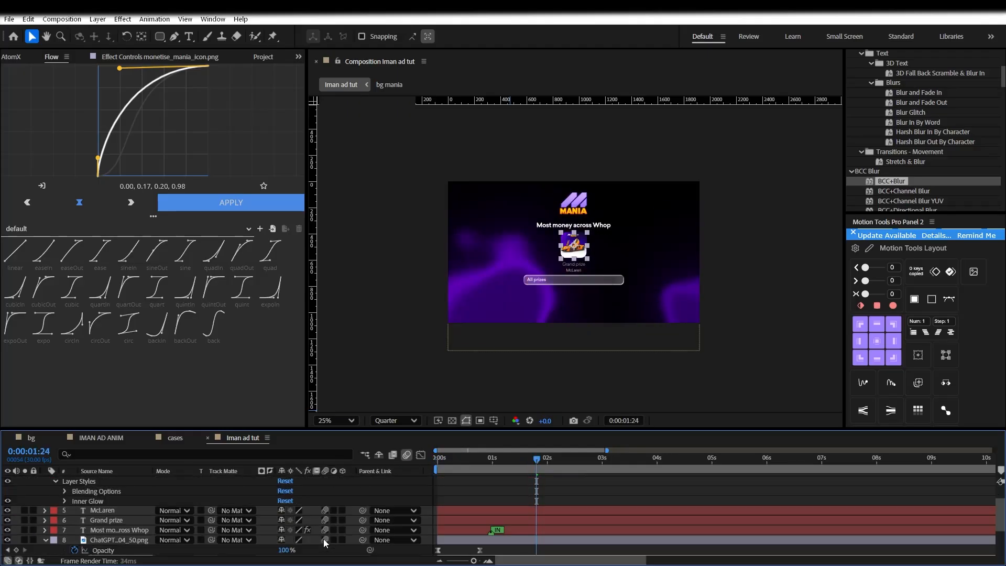
click(488, 467)
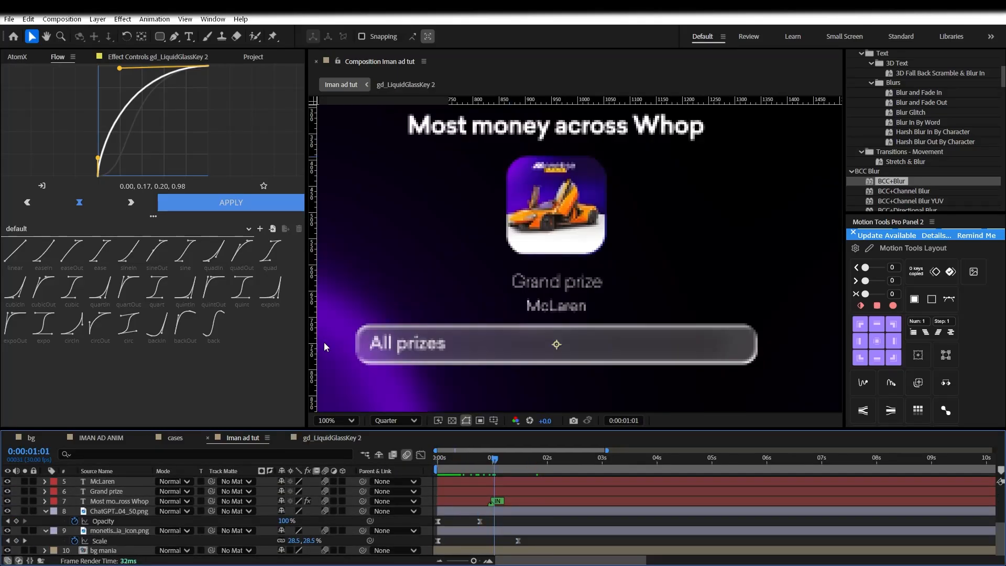
Insert 'made' so the headline reads 'Most money made across Whop'
double_click(121, 501)
text(made)
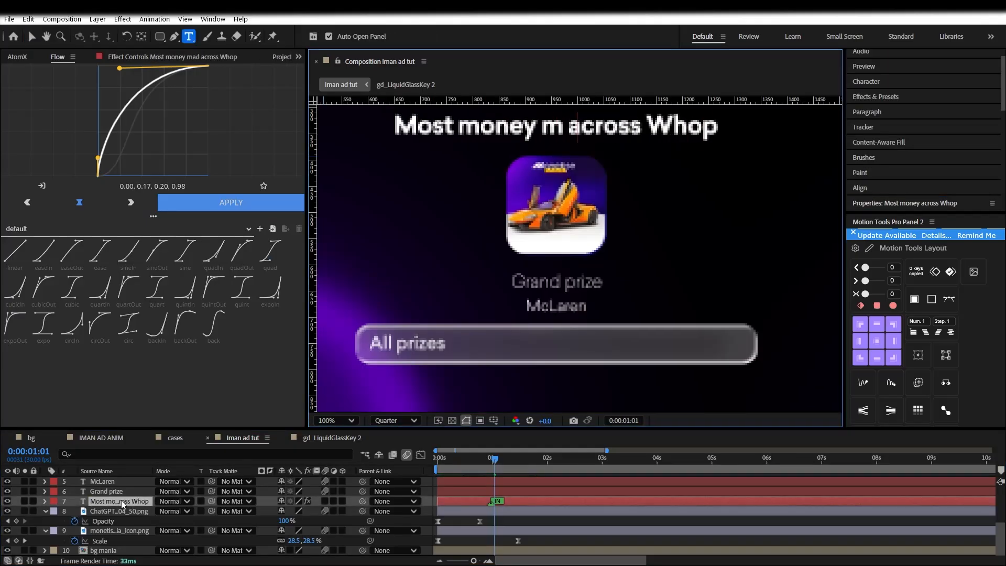
click(428, 493)
key(v)
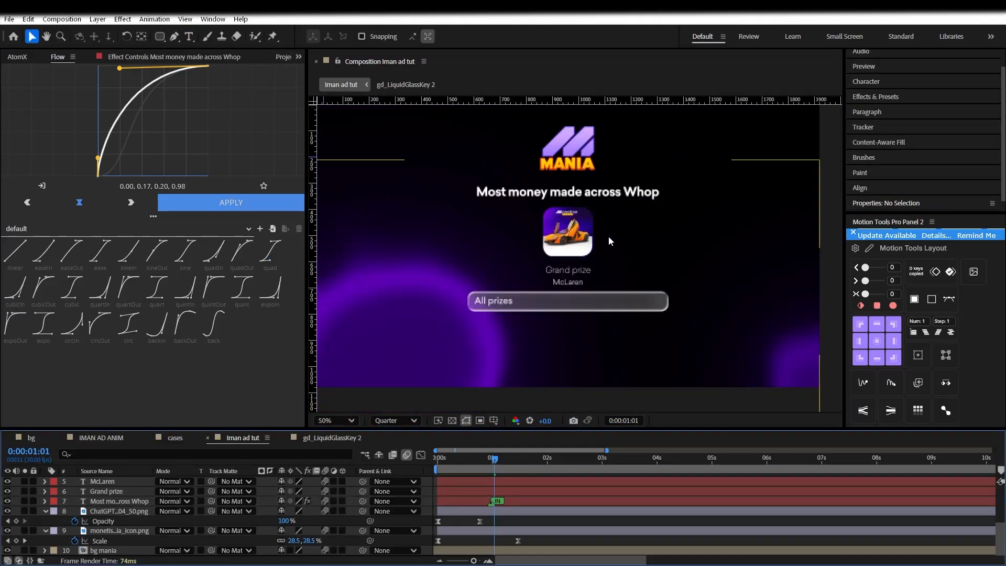
Reposition the headline text back above the app icon
double_click(114, 501)
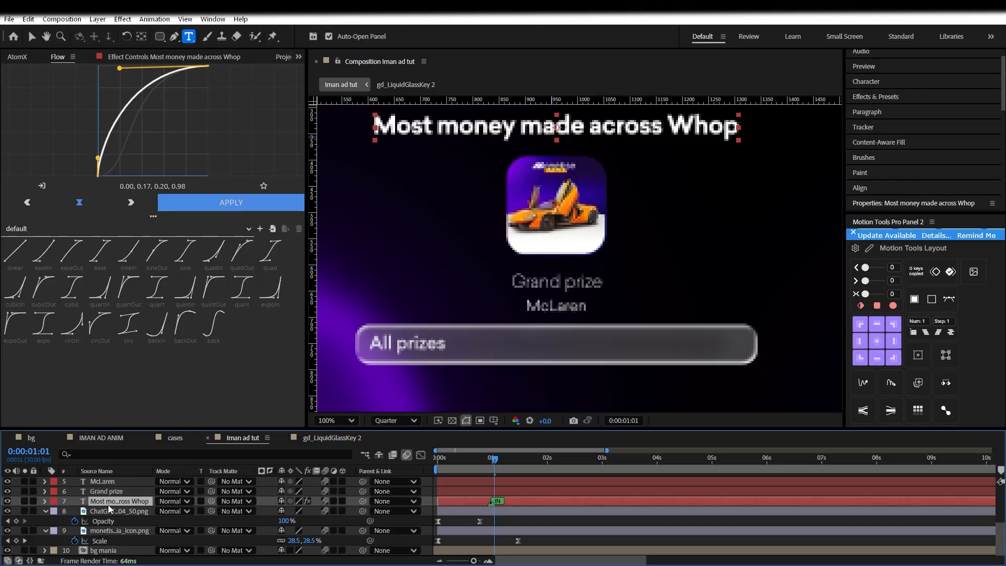
drag(490, 160, 490, 264)
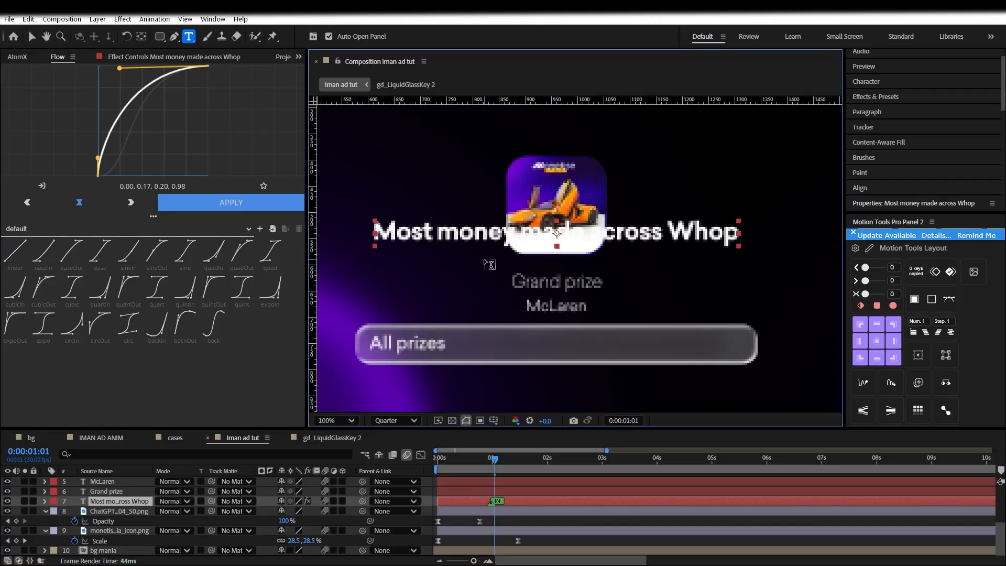
key(v)
drag(503, 162, 512, 135)
scroll(512, 134, down, 1)
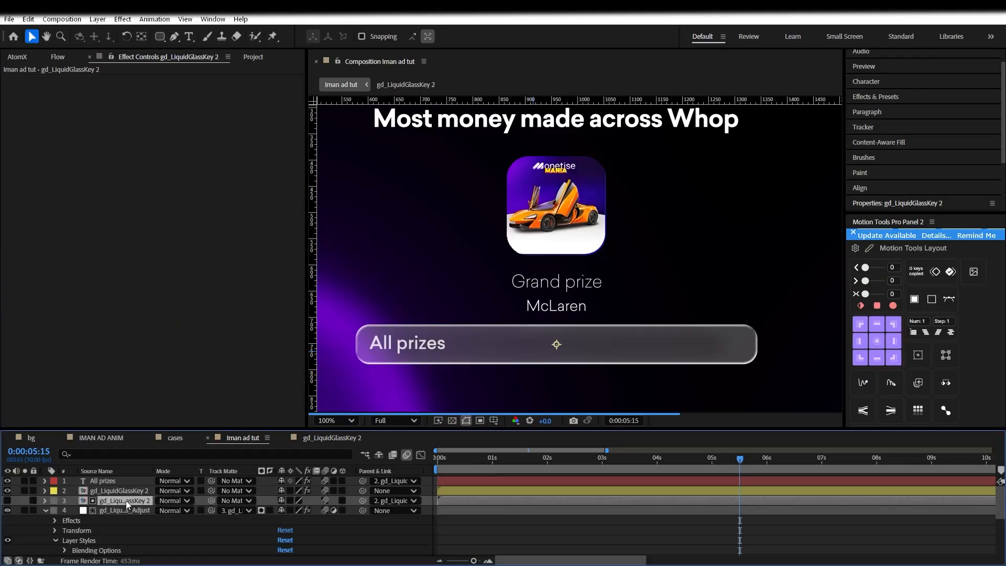
Give the gd_LiquidGlassKey 2 glass bar a dark blue fill colour
click(134, 491)
click(169, 148)
click(509, 247)
drag(499, 195, 173, 195)
click(183, 300)
click(209, 267)
click(193, 268)
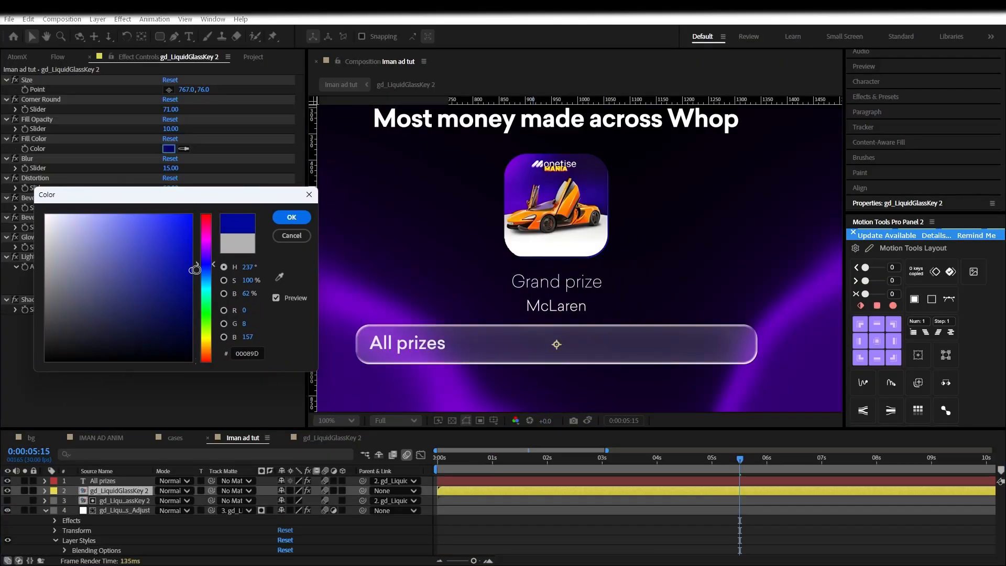
click(288, 218)
Set glass distortion 78, bevel 58, bevel size -9 and shadow 53, then save
drag(167, 187, 34, 188)
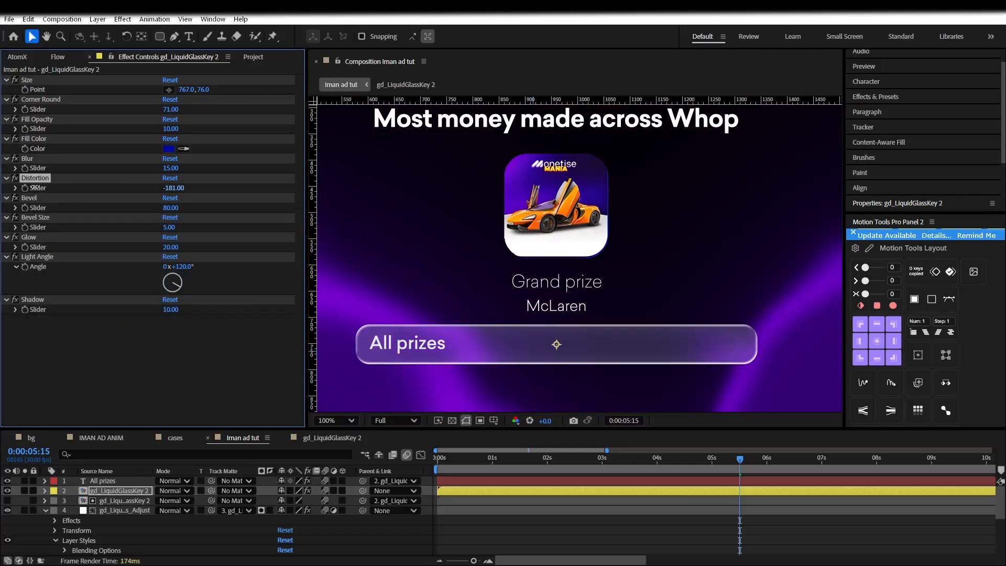
drag(386, 184, 176, 267)
key(ctrl+z)
click(170, 314)
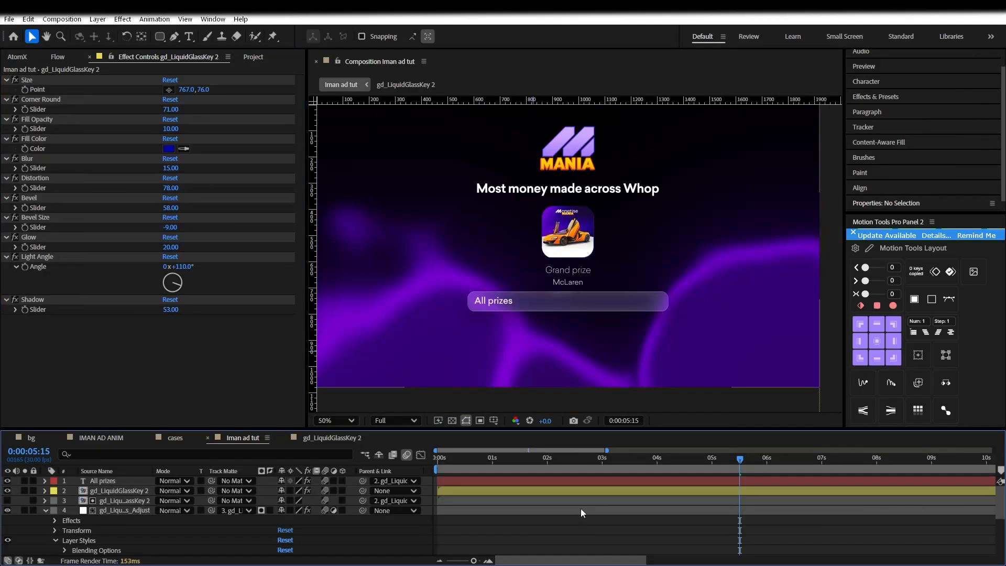
key(ctrl+s)
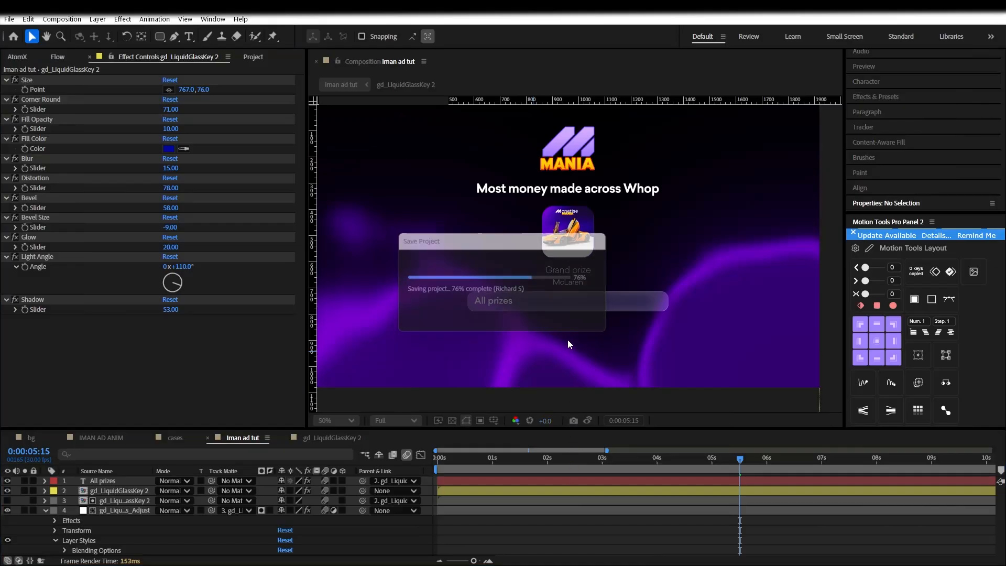
Collapse layer 4, frame the whole ad and set the time to 0:00:04:05
scroll(551, 312, up, 2)
drag(551, 312, 598, 203)
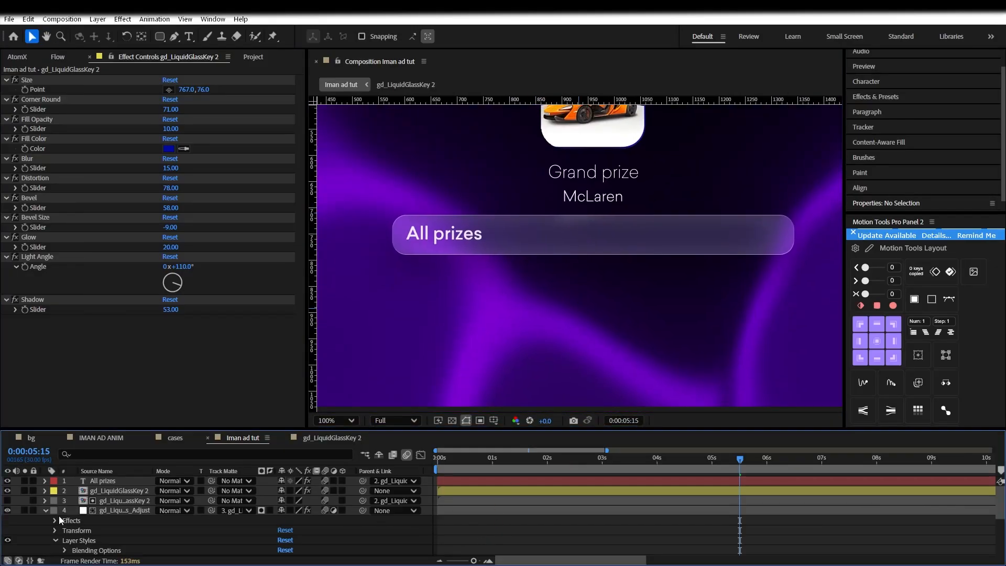
click(46, 511)
scroll(535, 300, down, 2)
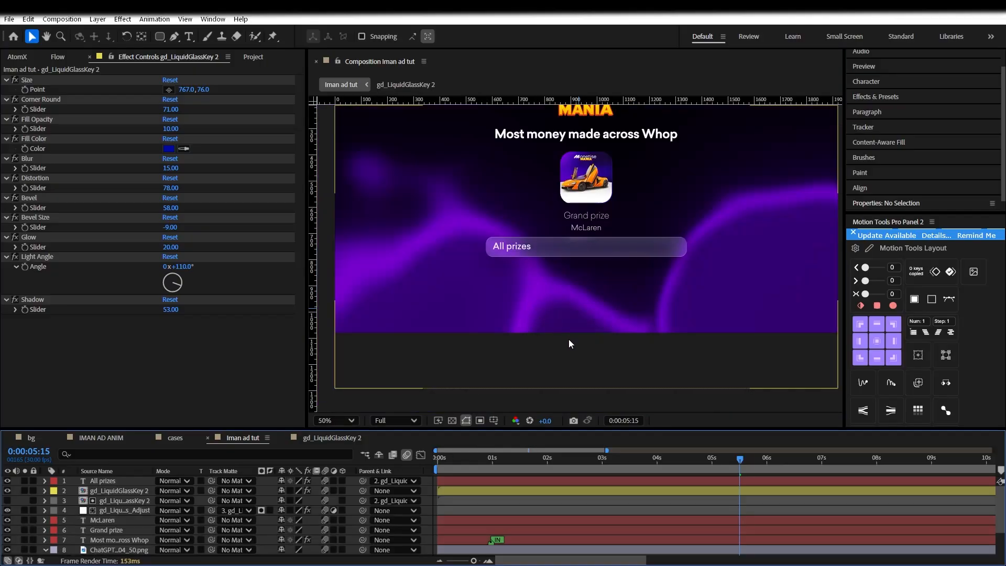
drag(574, 309, 575, 362)
click(729, 461)
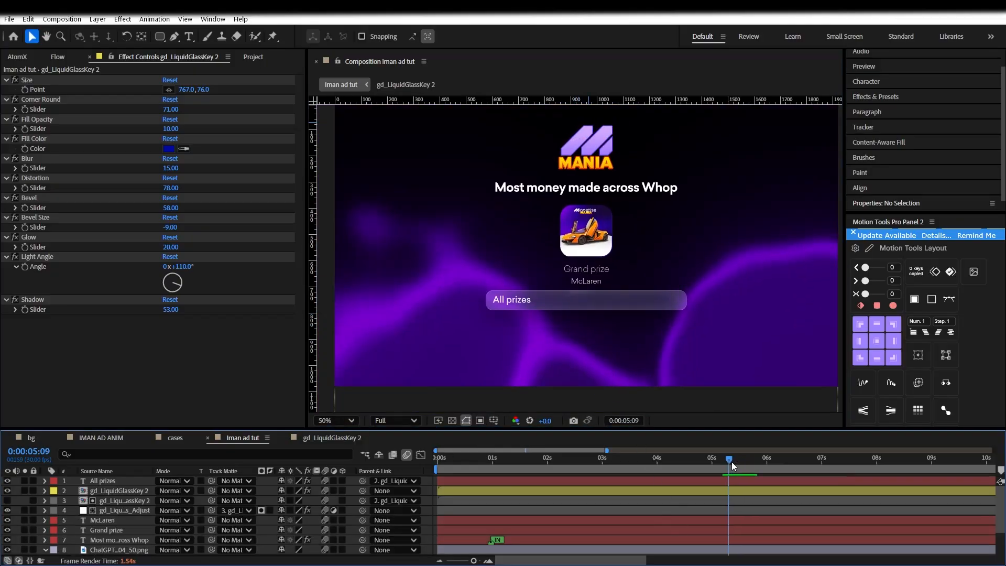
click(717, 461)
click(665, 463)
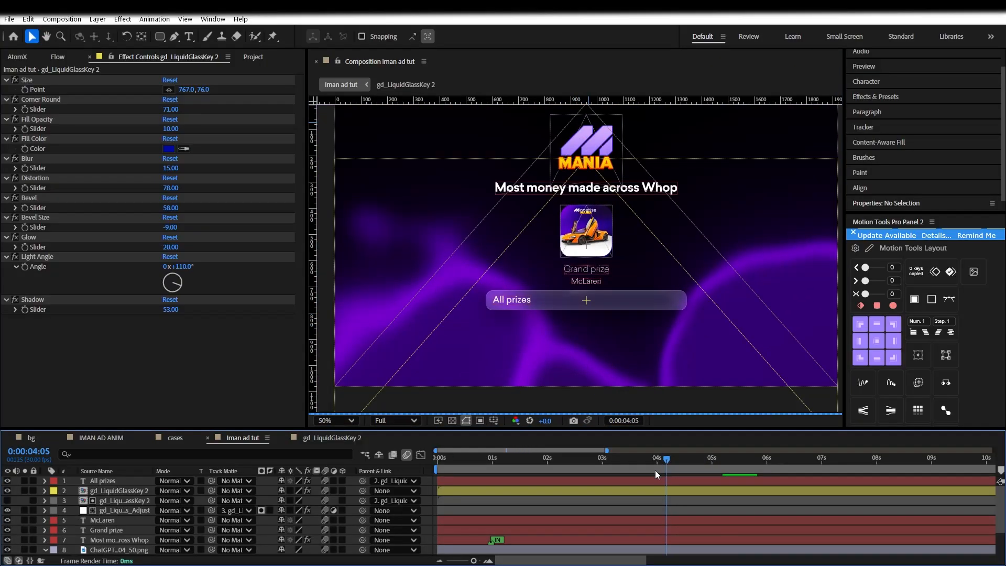
right_click(431, 481)
Add a new text layer reading 'Ends in'
mouse_move(473, 359)
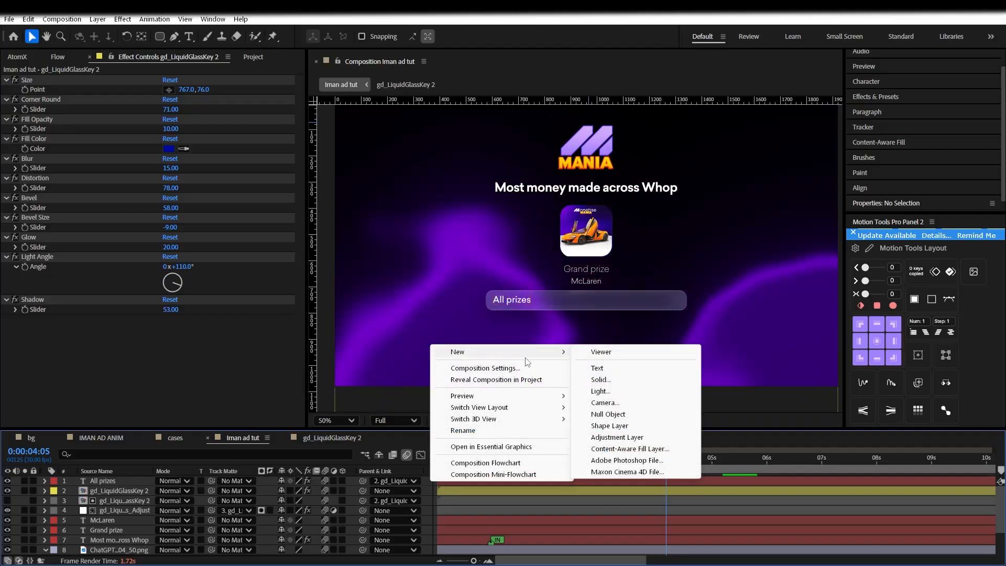
click(602, 368)
key(XF86MonBrightnessDown)
key(XF86AudioRaiseVolume)
click(142, 481)
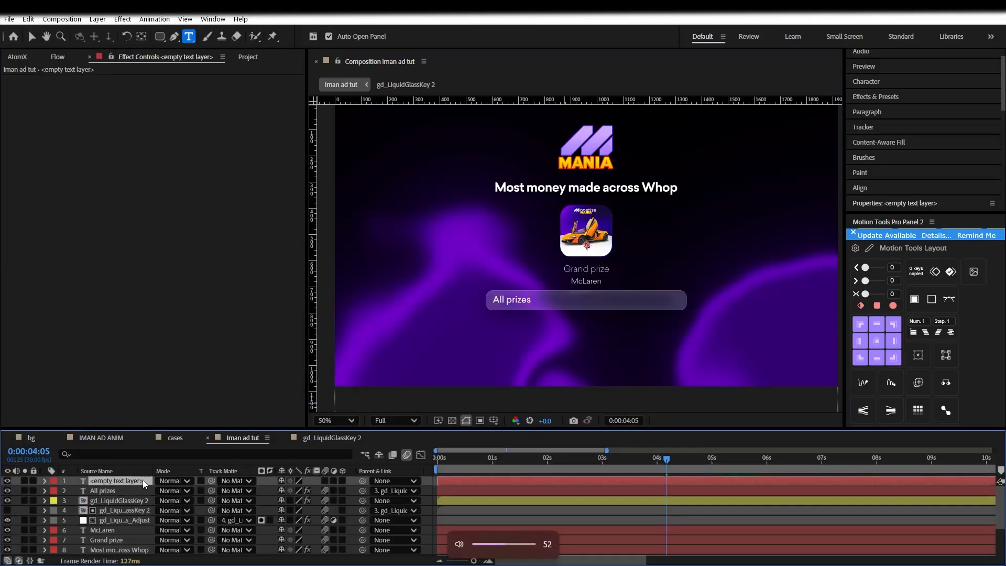
text(ENds in)
Place the Ends in text just below the All prizes bar
drag(557, 331, 518, 363)
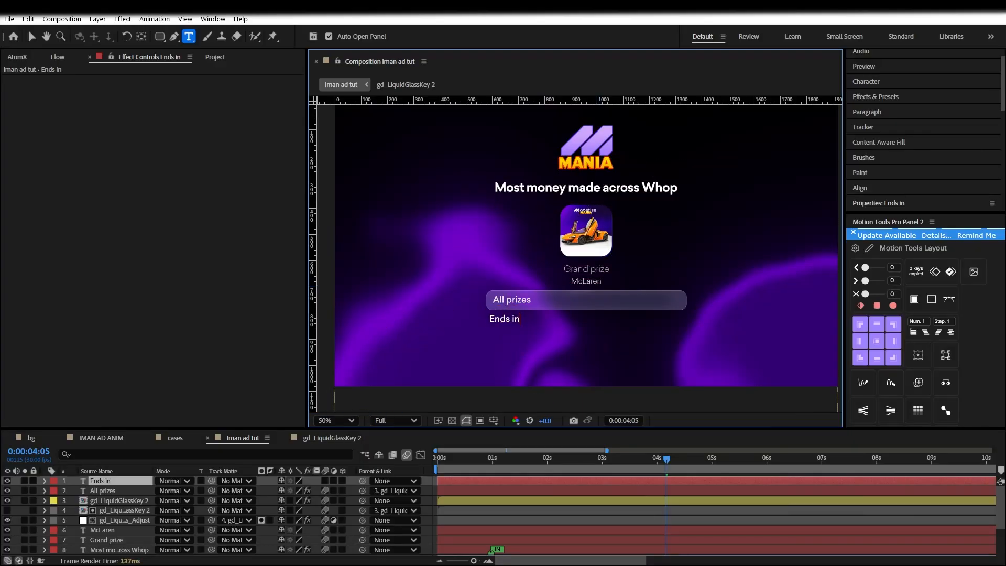
mouse_move(699, 555)
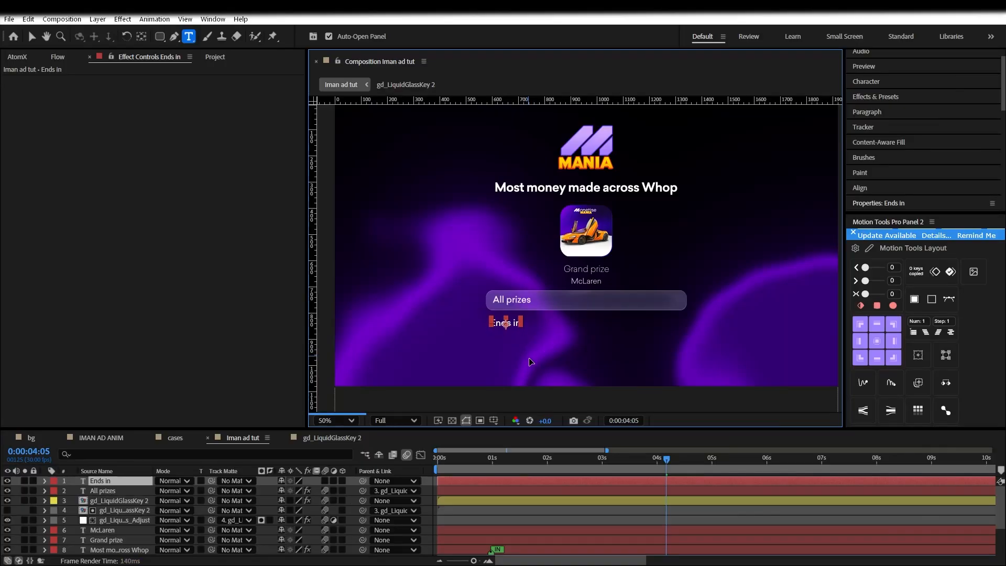
click(100, 476)
key(v)
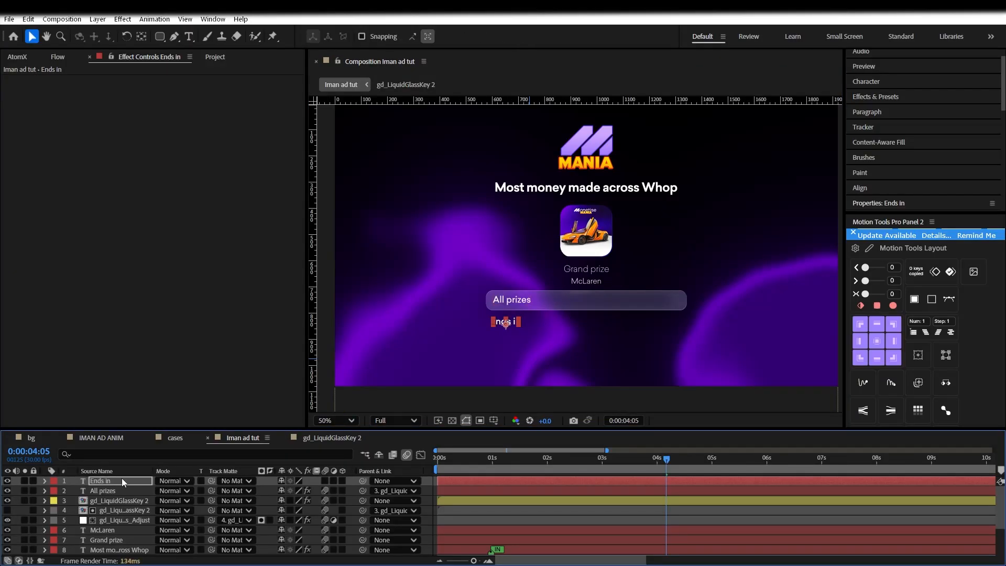
Review the Ends in character settings (Sailec-Light, 30 px) and reselect the layer
click(881, 83)
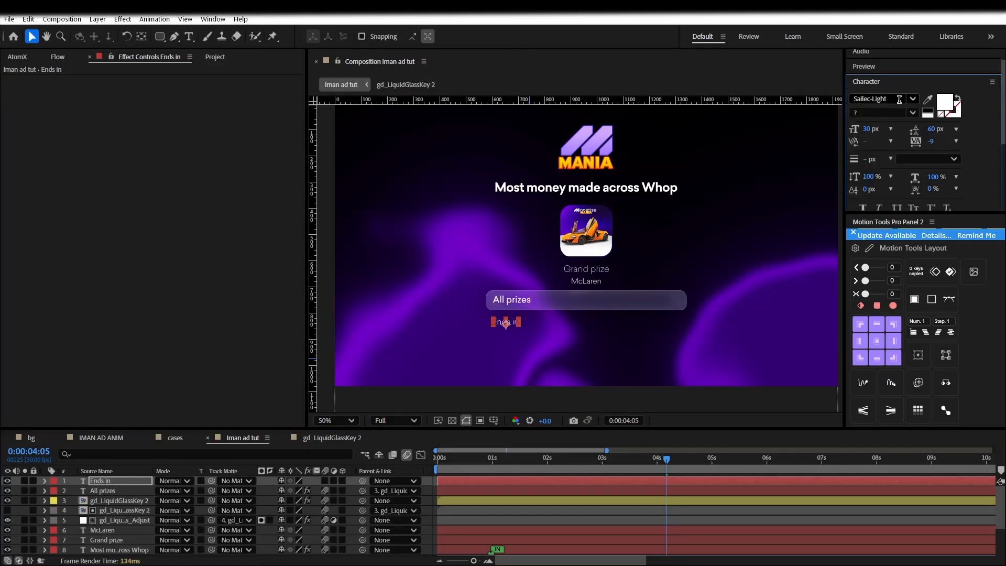
scroll(899, 197, down, 2)
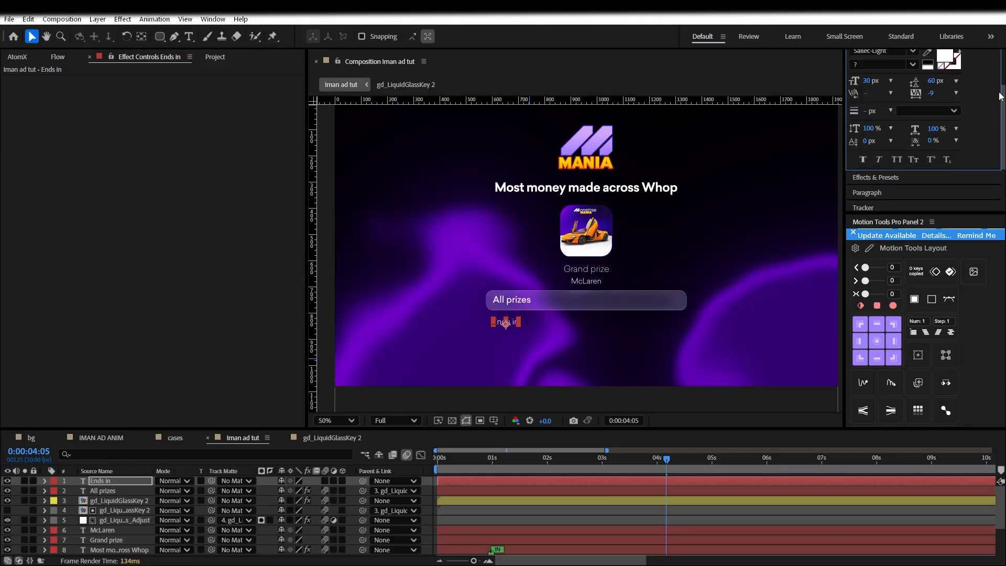
scroll(1003, 85, up, 1)
scroll(1003, 85, up, 1)
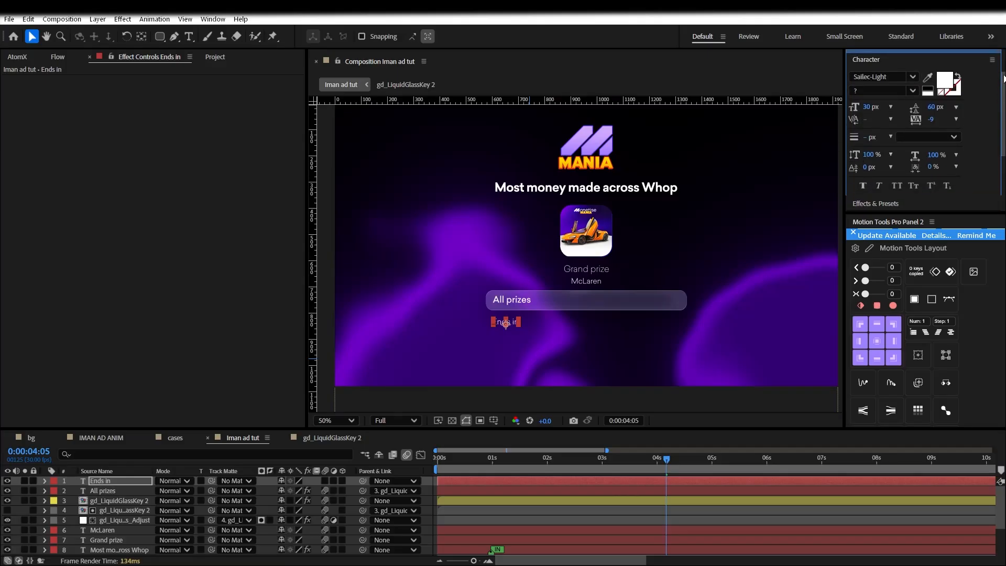
scroll(481, 337, up, 4)
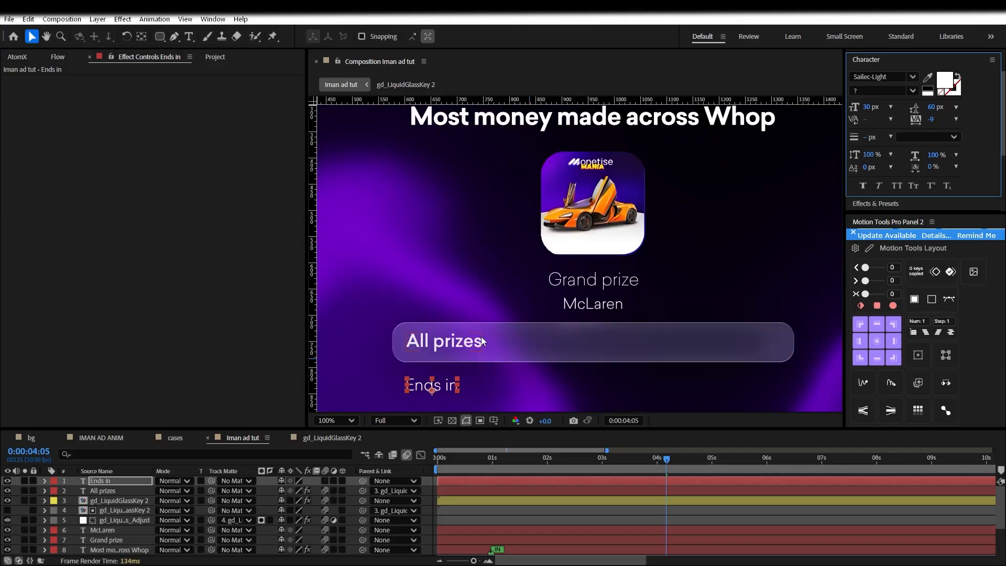
scroll(579, 224, down, 2)
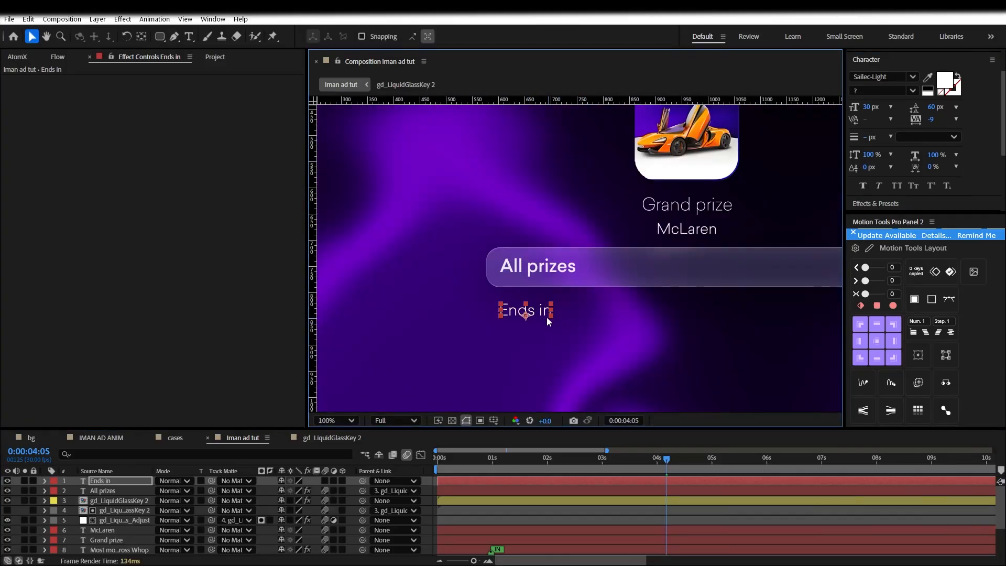
key(ctrl+t)
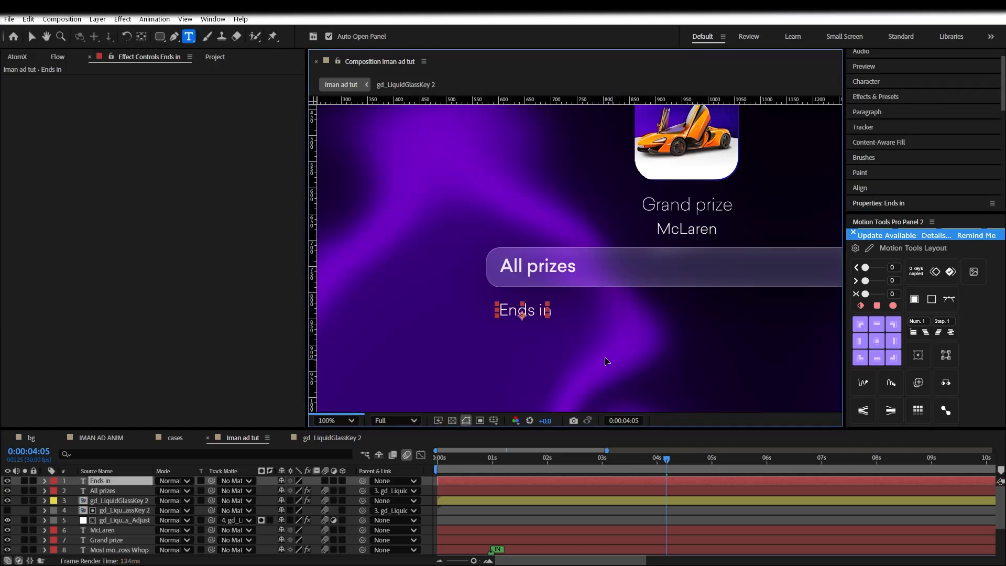
key(ctrl+a)
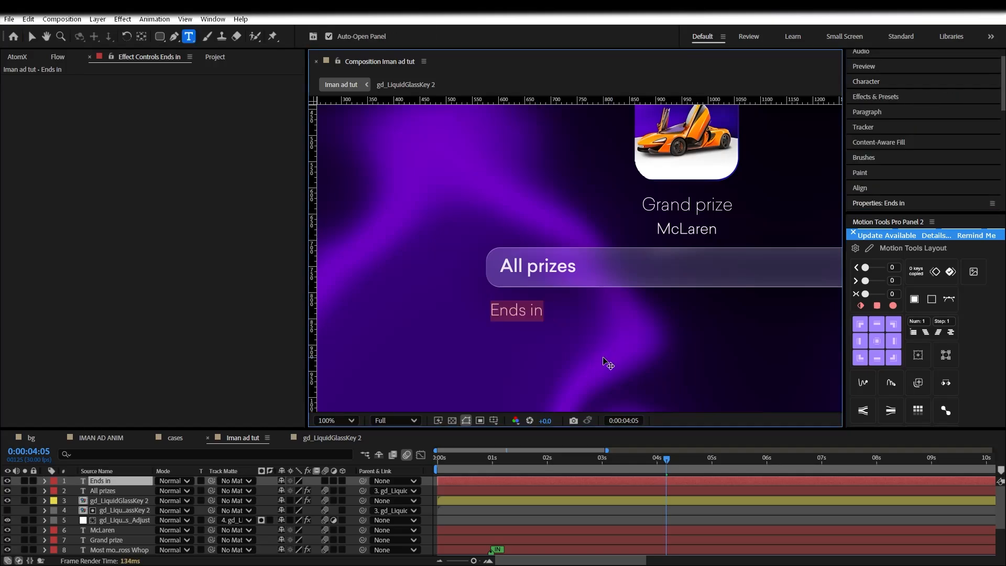
click(527, 495)
click(528, 485)
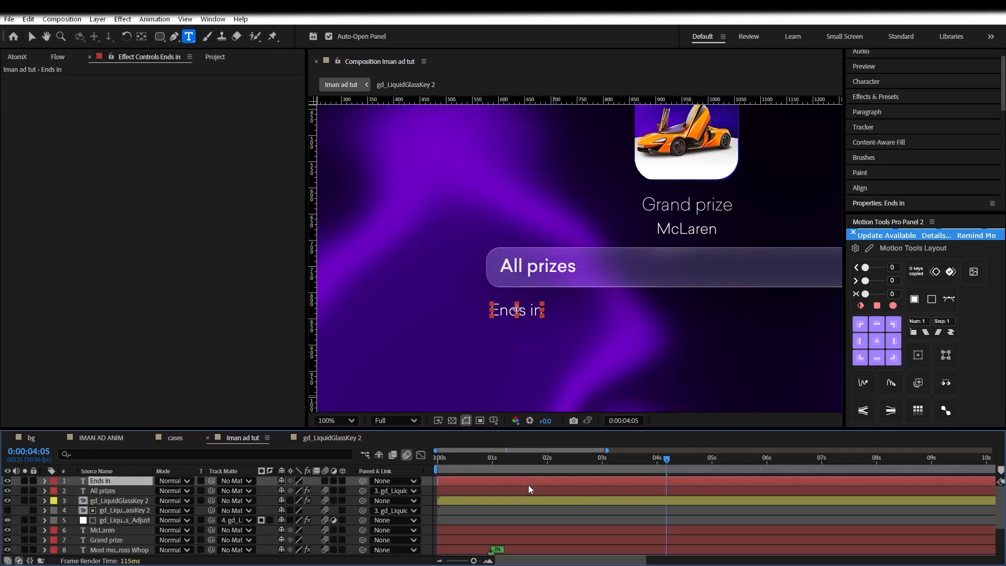
Turn on 3D for the top three layers and the bg mania layer
click(607, 517)
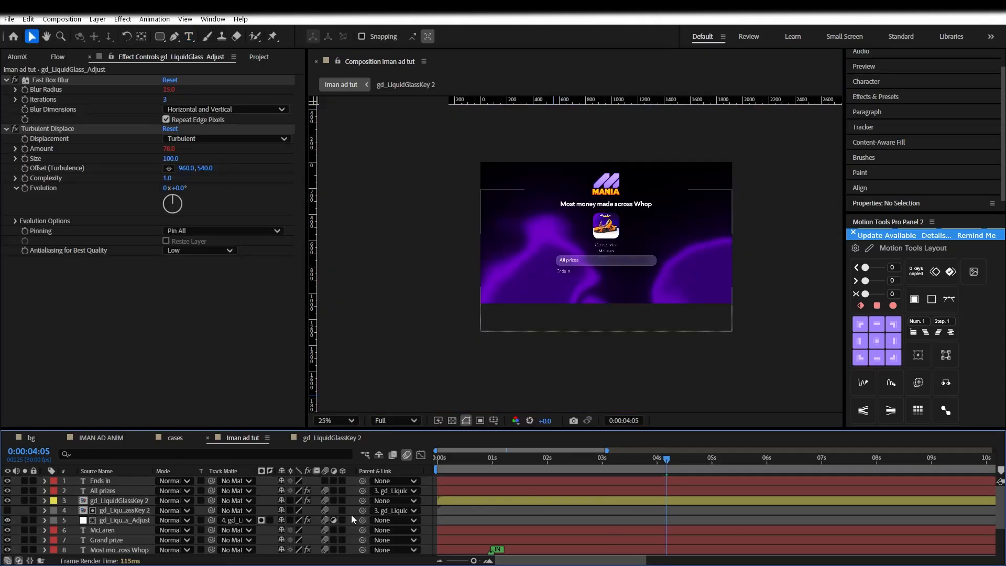
drag(344, 481, 339, 504)
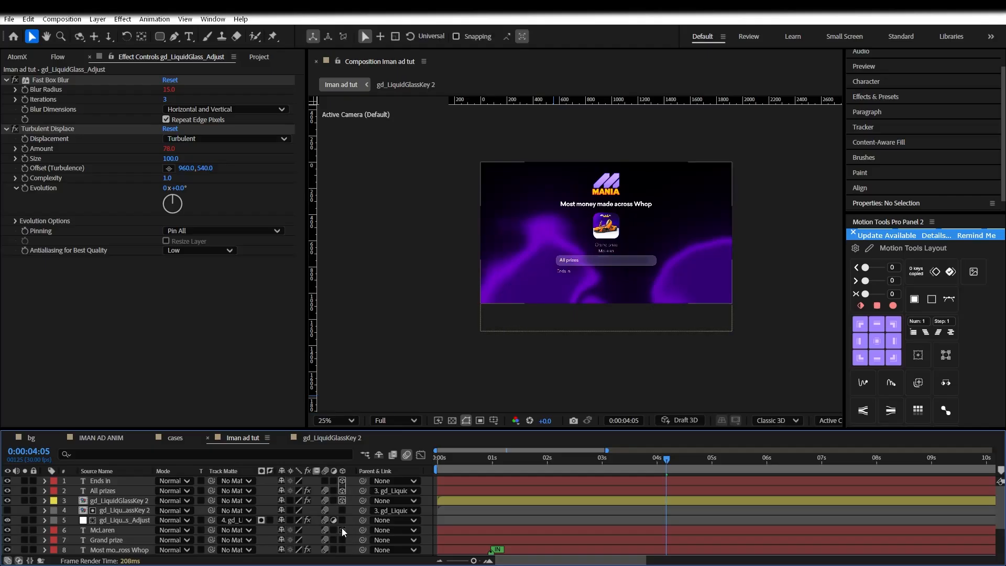
scroll(341, 528, down, 5)
click(343, 550)
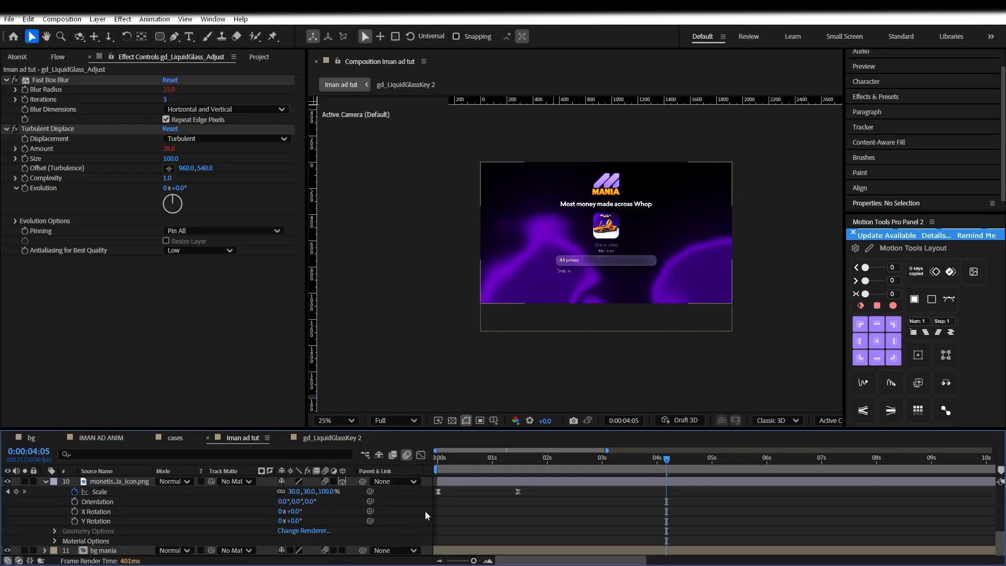
Start a new composition from the Composition menu
scroll(631, 261, up, 3)
scroll(629, 263, down, 3)
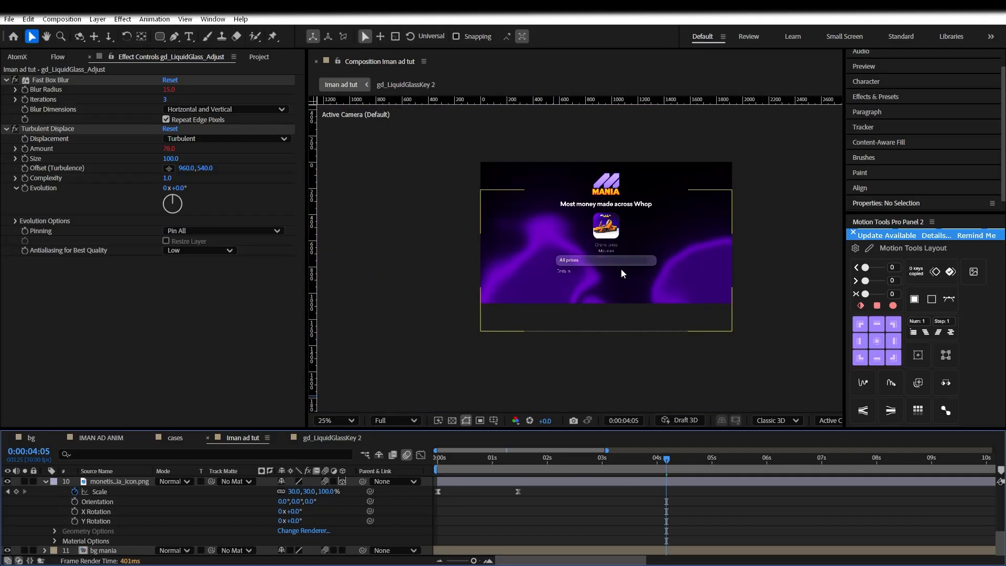
scroll(621, 269, up, 2)
scroll(620, 270, up, 2)
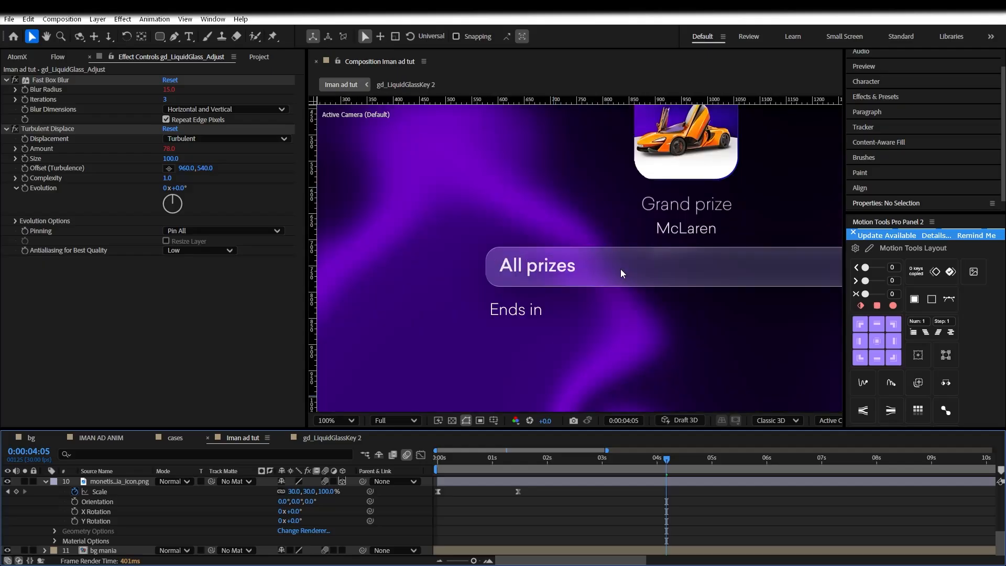
scroll(620, 268, right, 3)
click(62, 19)
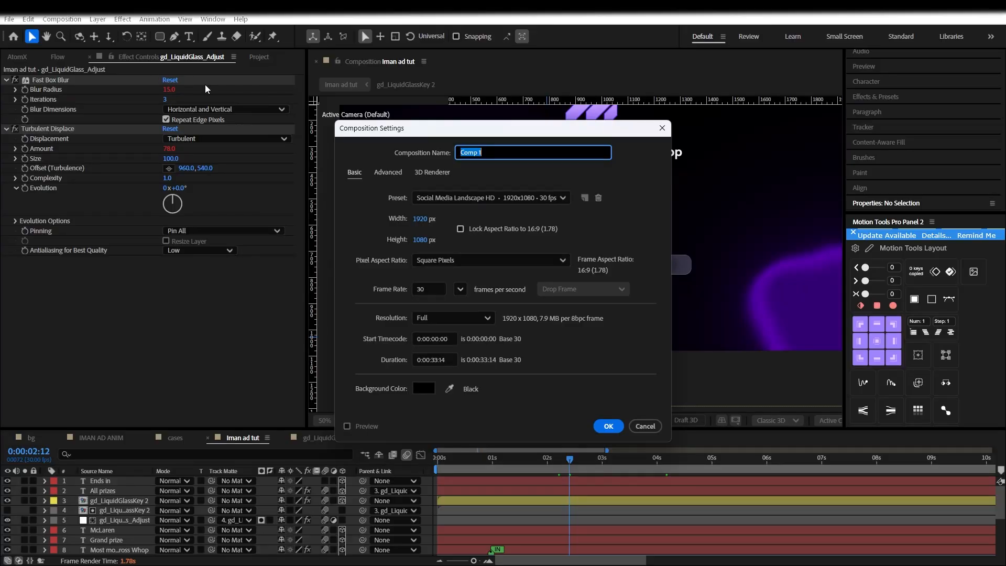
Create the case1 composition and add a new shape layer to it
text(case1)
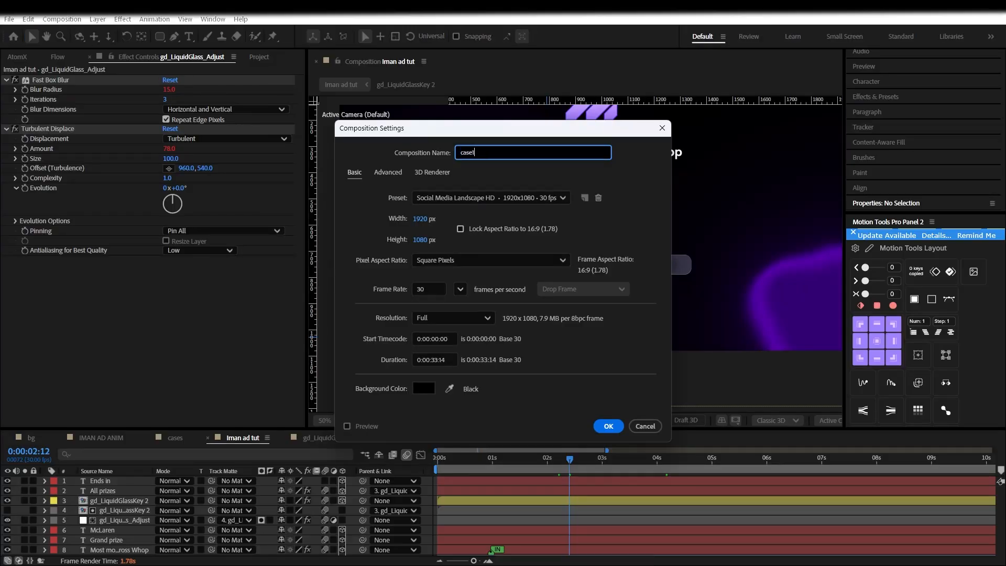
click(608, 426)
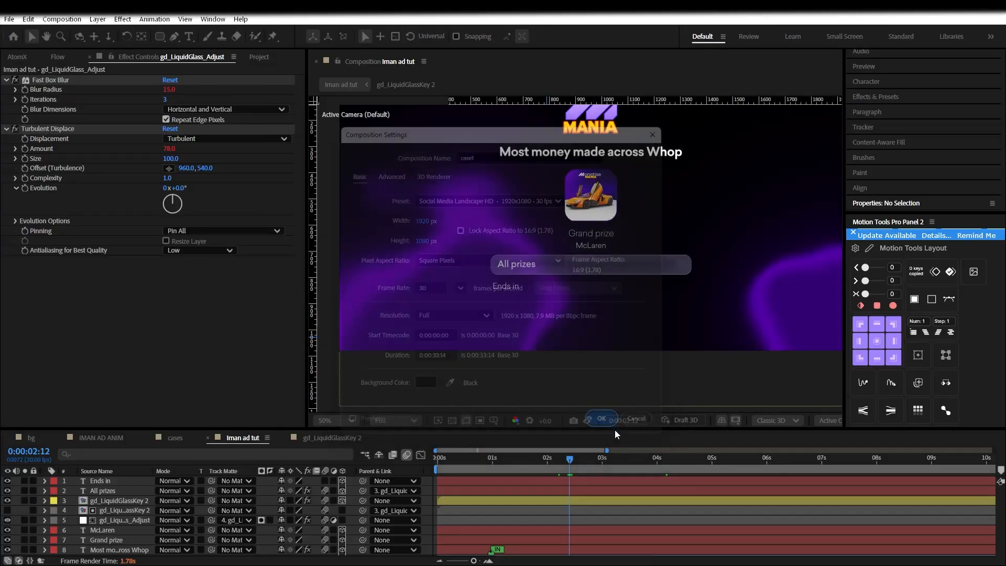
right_click(116, 495)
mouse_move(180, 363)
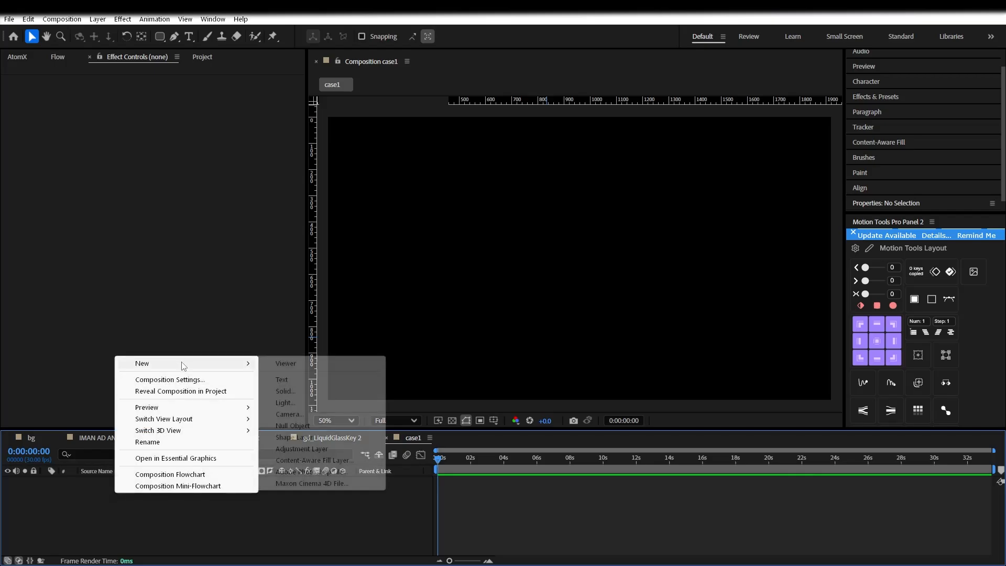
click(315, 437)
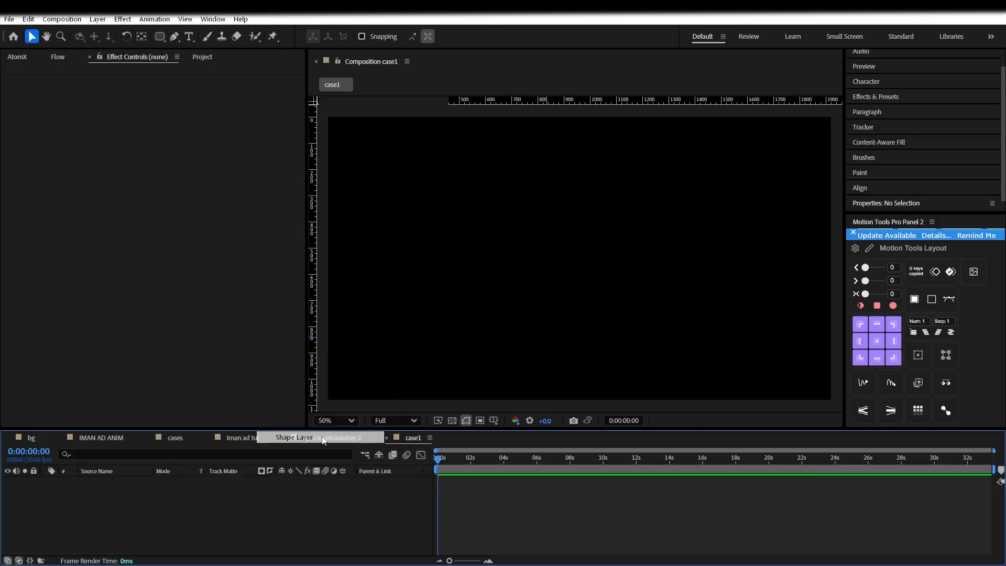
Add a rounded rectangle to Shape Layer 1 and frame it enlarged in view
key(q)
click(110, 481)
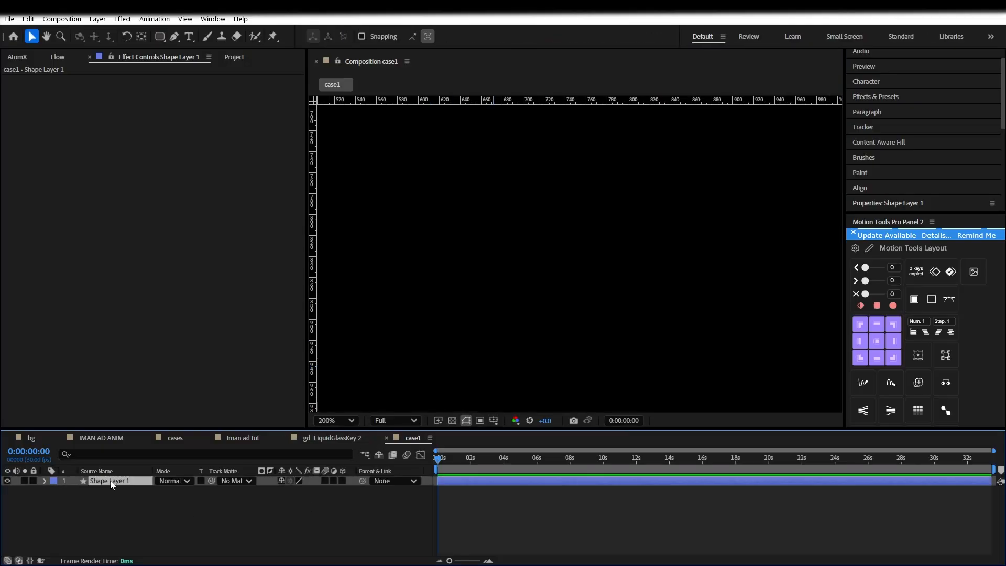
key(ctrl+v)
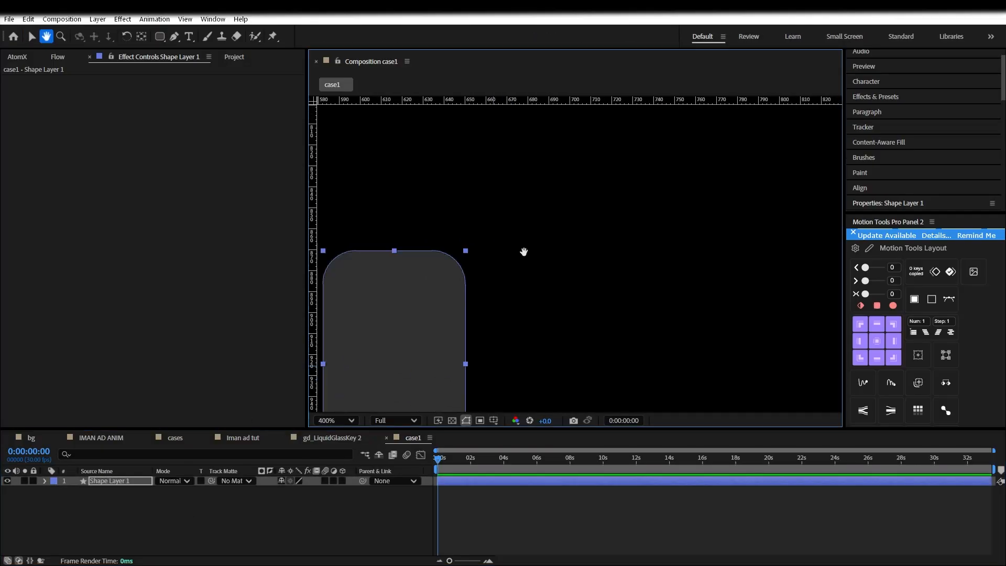
drag(391, 348, 525, 265)
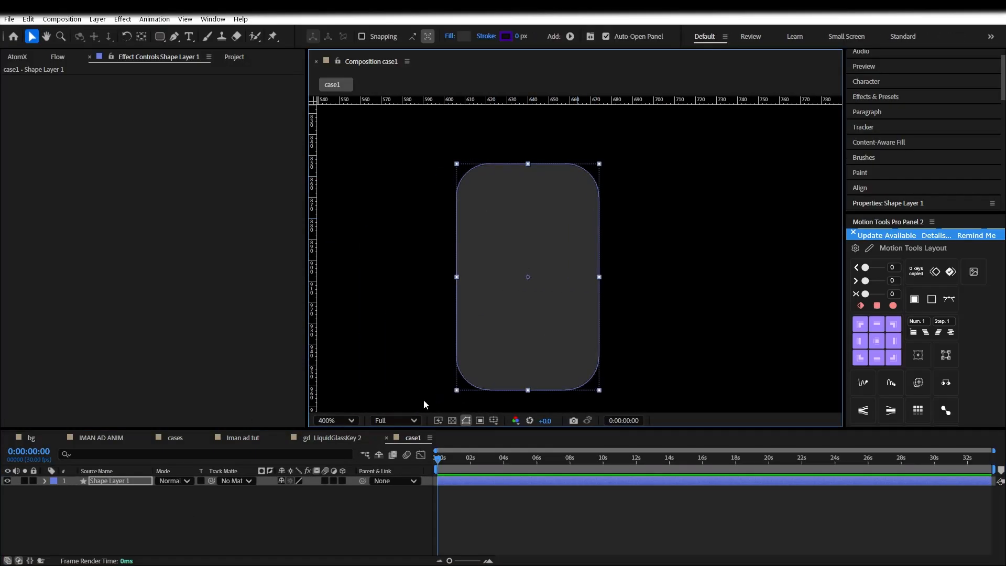
scroll(542, 311, up, 1)
drag(470, 257, 555, 184)
Show the grid, add a horizontal guide and draw a Pen line across the rectangle
click(173, 38)
click(417, 221)
click(494, 420)
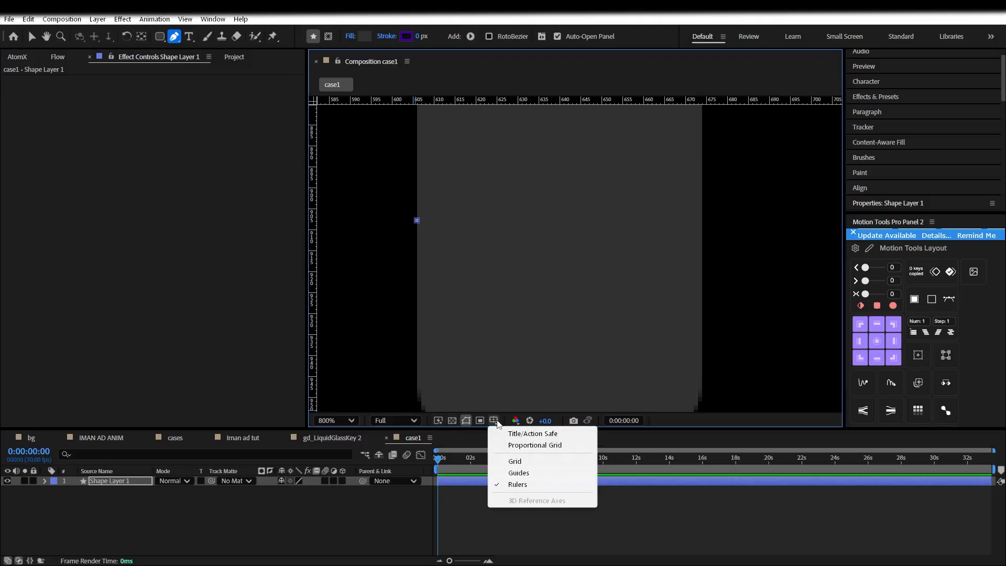
click(510, 461)
drag(463, 99, 445, 221)
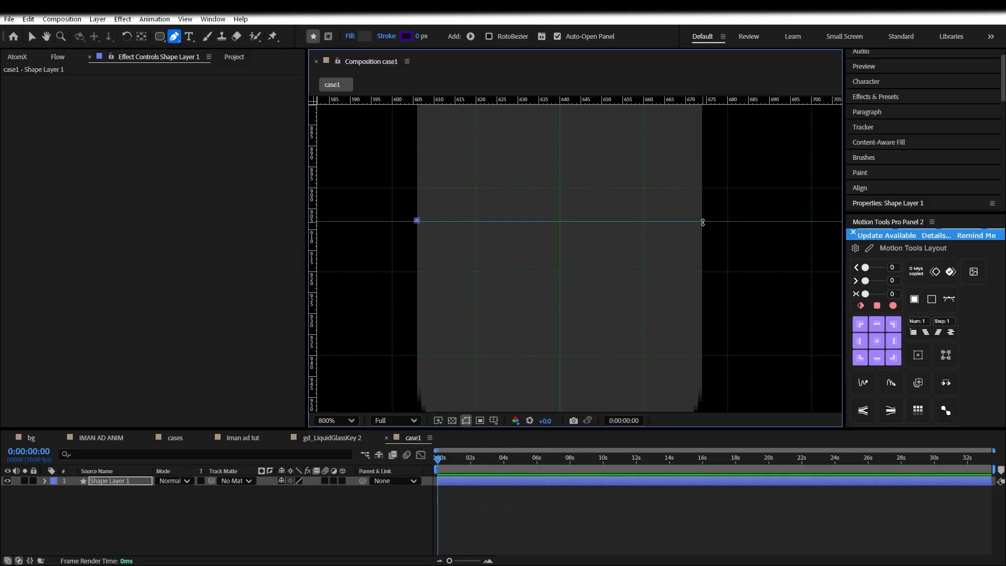
drag(702, 221, 702, 217)
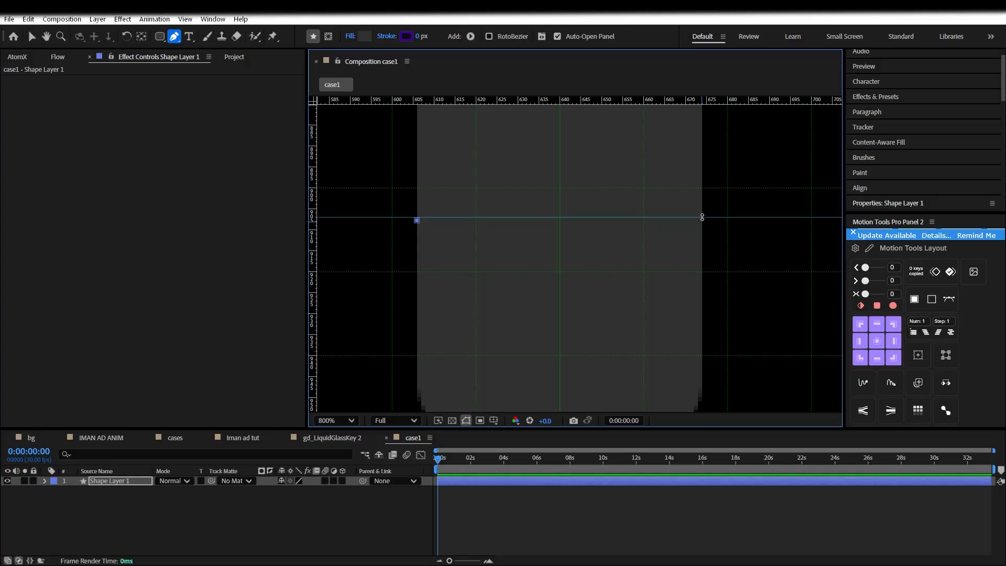
click(701, 221)
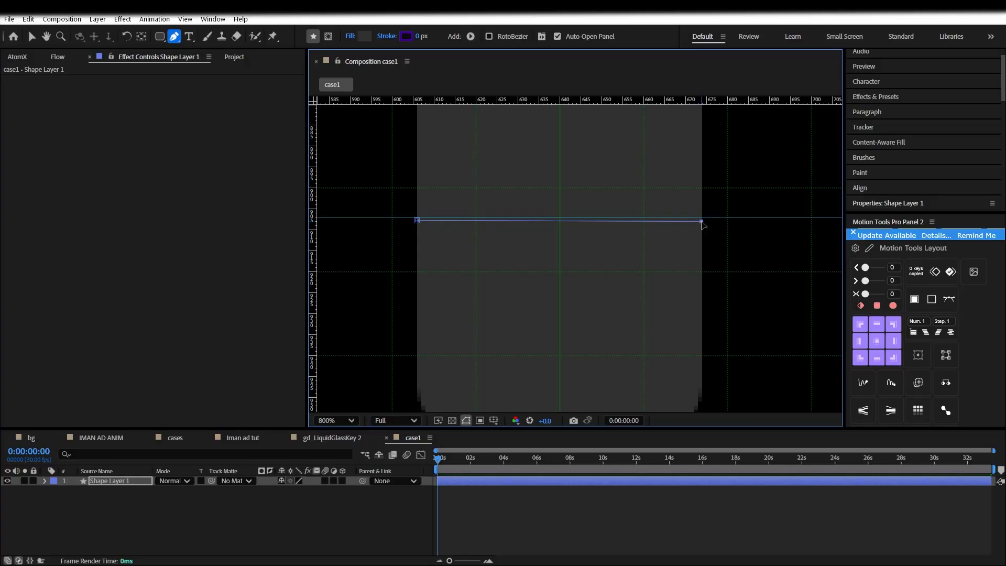
Align the path's right point and middle line onto the guide
key(comma)
key(period)
drag(573, 249, 571, 247)
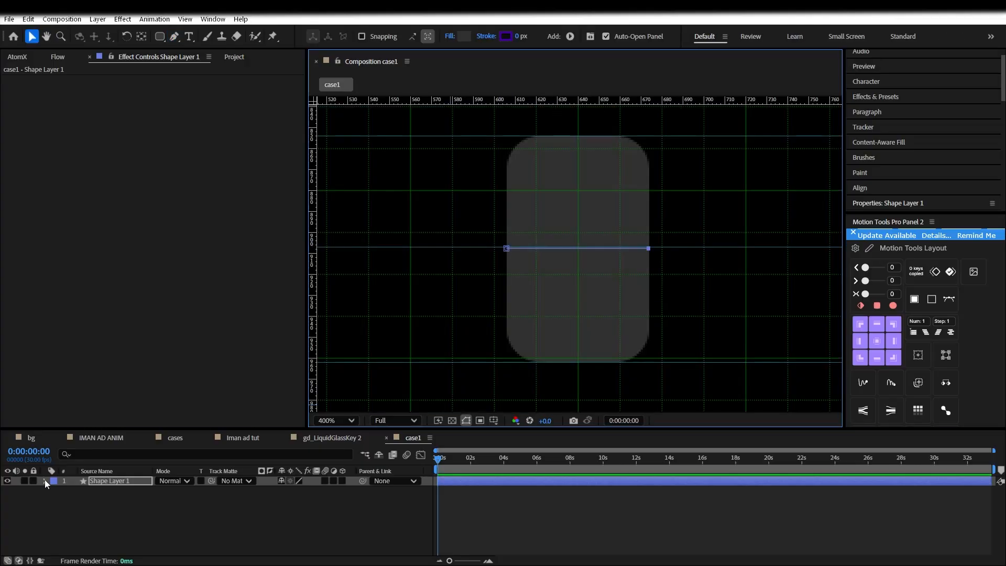
click(45, 480)
click(55, 492)
click(87, 510)
click(85, 501)
drag(578, 249, 578, 246)
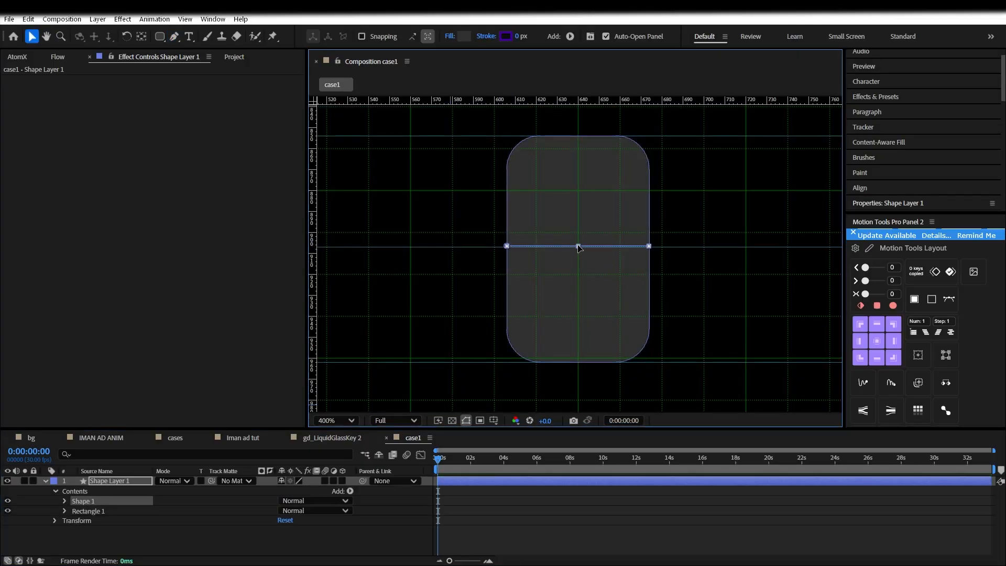
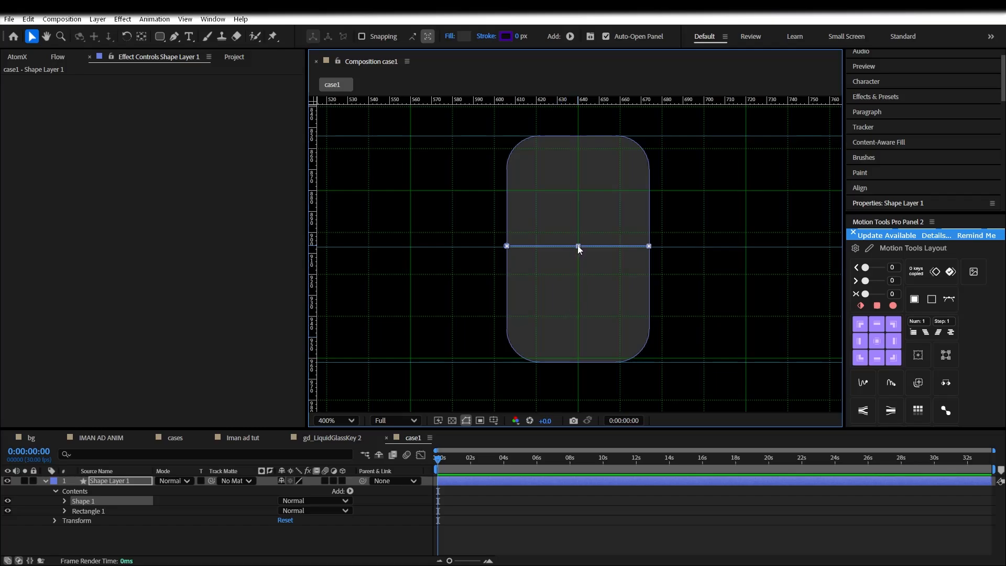
Nudge the middle divider line down slightly and reselect Shape Layer 1
key(Down)
key(Down)
click(534, 518)
click(45, 481)
scroll(512, 247, down, 1)
scroll(529, 266, up, 2)
click(116, 480)
click(44, 481)
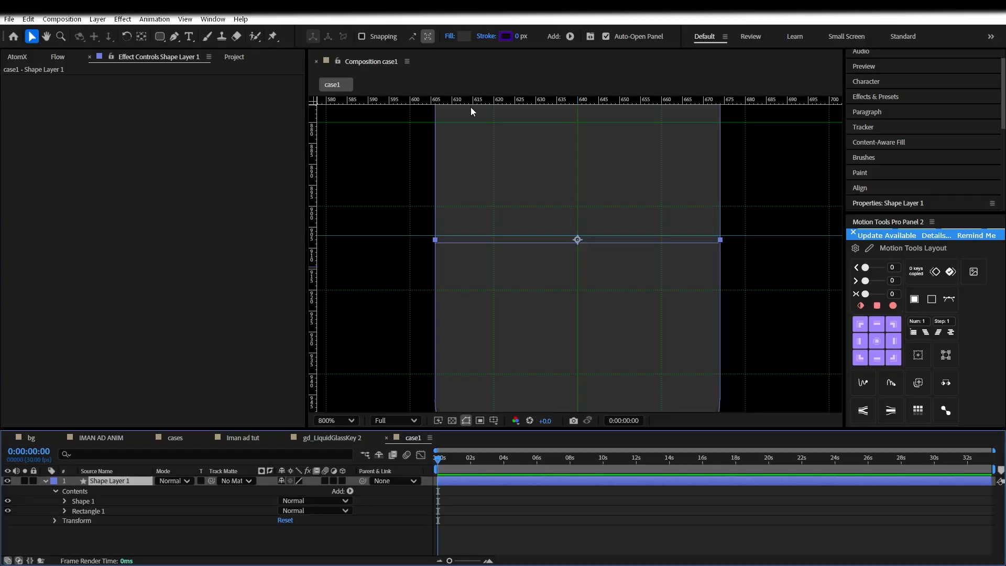
Give the card a 1 px grey outline and save the project
mouse_move(521, 36)
mouse_down()
mouse_move(540, 36)
mouse_move(521, 36)
mouse_up()
scroll(506, 242, down, 2)
scroll(524, 364, up, 3)
scroll(495, 313, down, 2)
scroll(507, 306, up, 2)
scroll(506, 309, down, 2)
click(506, 36)
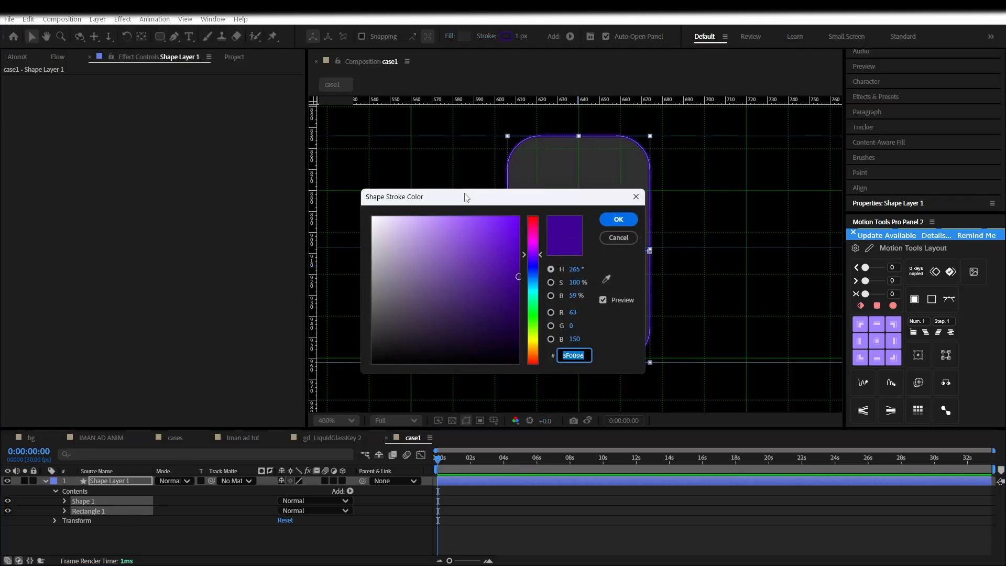
drag(405, 198, 213, 193)
click(424, 216)
scroll(583, 315, down, 1)
scroll(584, 314, up, 2)
scroll(584, 314, down, 1)
click(465, 499)
key(ctrl+s)
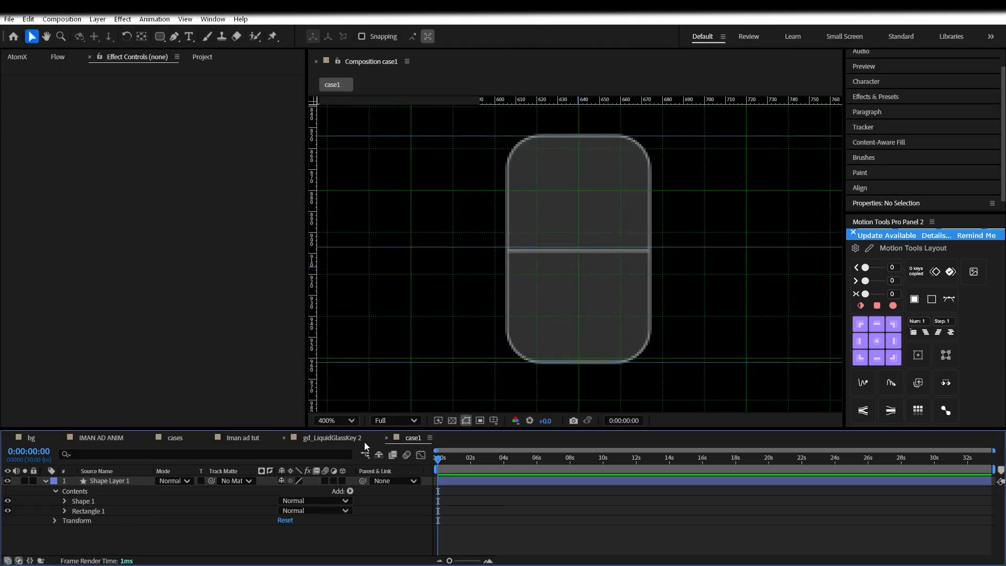
Copy Drop Shadow, Inner Glow, Bevel and Emboss and Blending Options from gd_LiquidGlassKey 2 onto Shape Layer 1
click(236, 442)
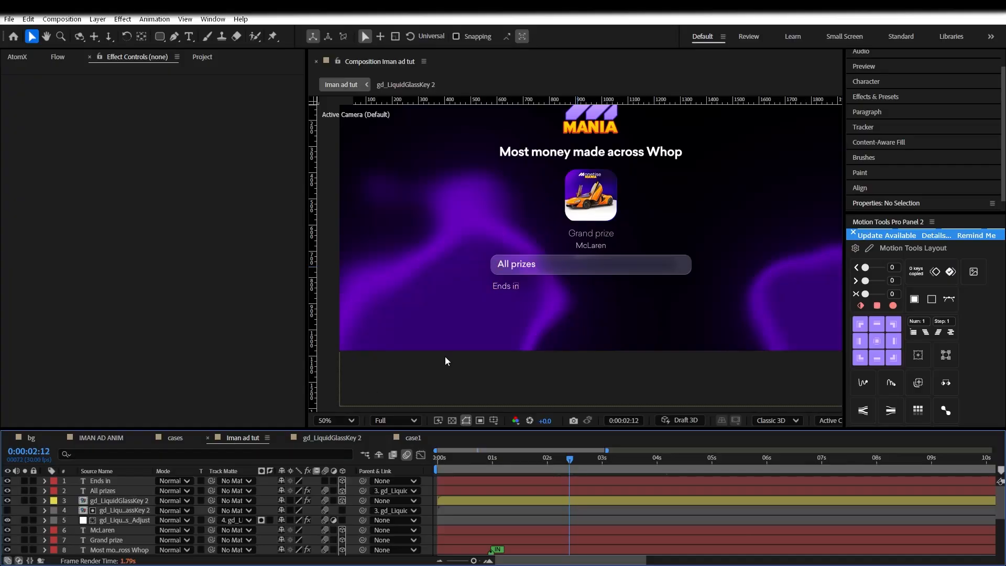
click(559, 266)
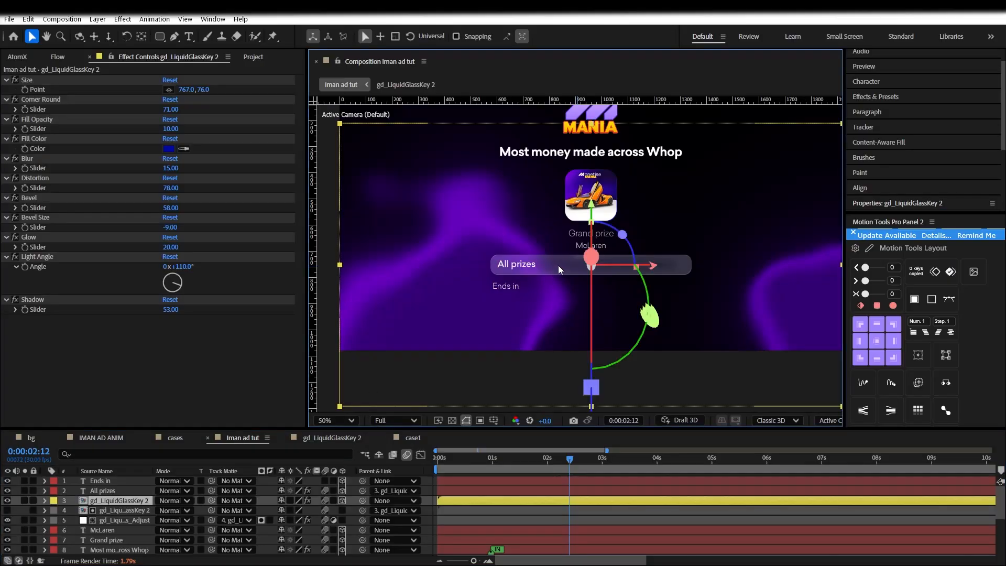
click(45, 500)
scroll(70, 515, down, 1)
click(83, 521)
shift+click(90, 539)
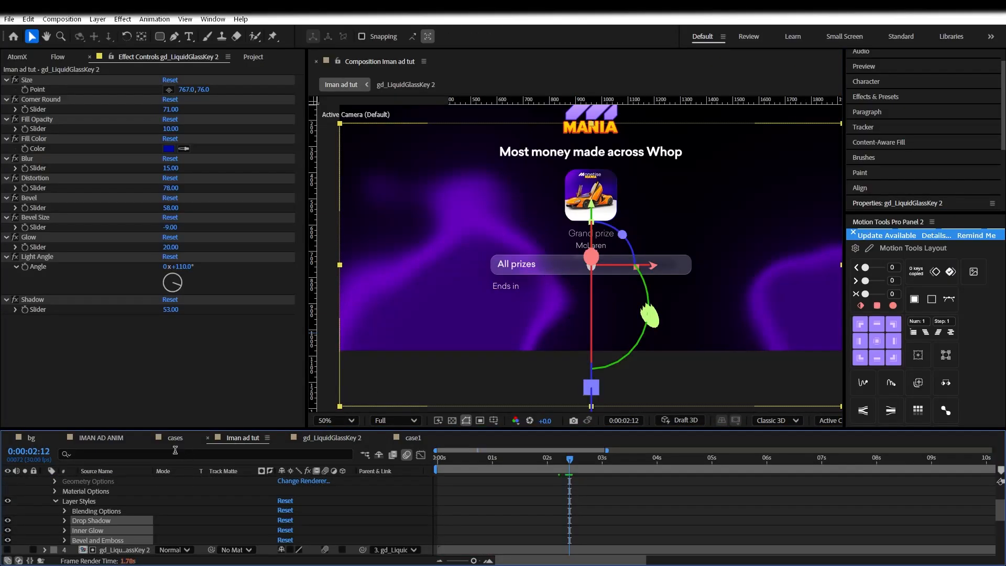
shift+click(103, 512)
click(413, 437)
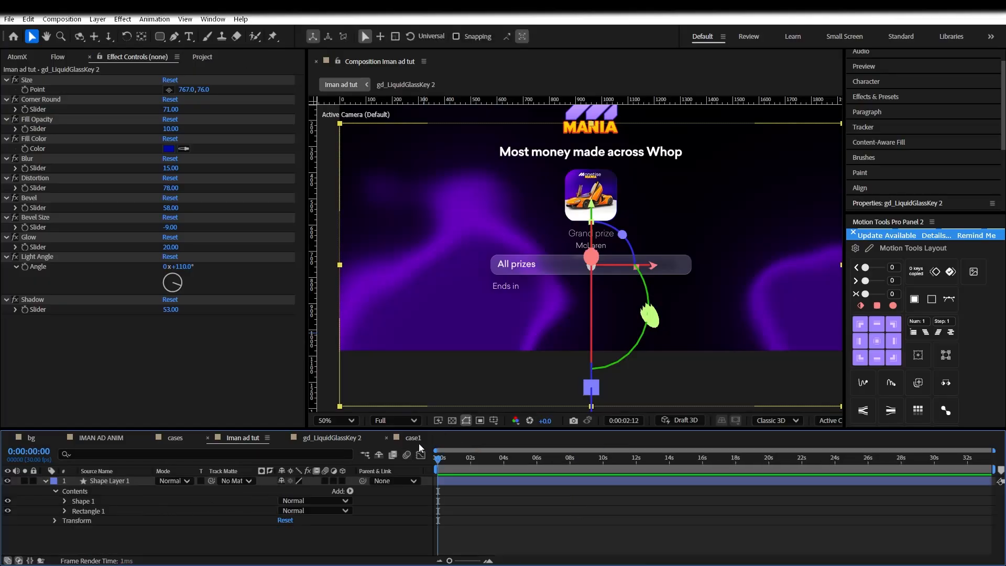
click(116, 482)
key(ctrl+v)
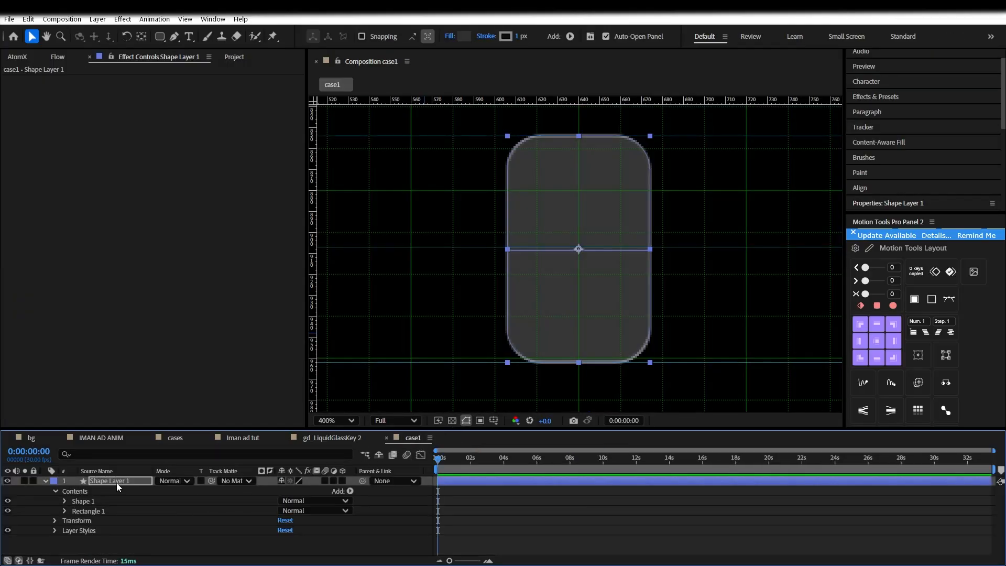
Switch the preview resolution to Half and then back to Full
click(511, 504)
scroll(592, 296, down, 2)
scroll(595, 296, up, 2)
scroll(593, 300, up, 1)
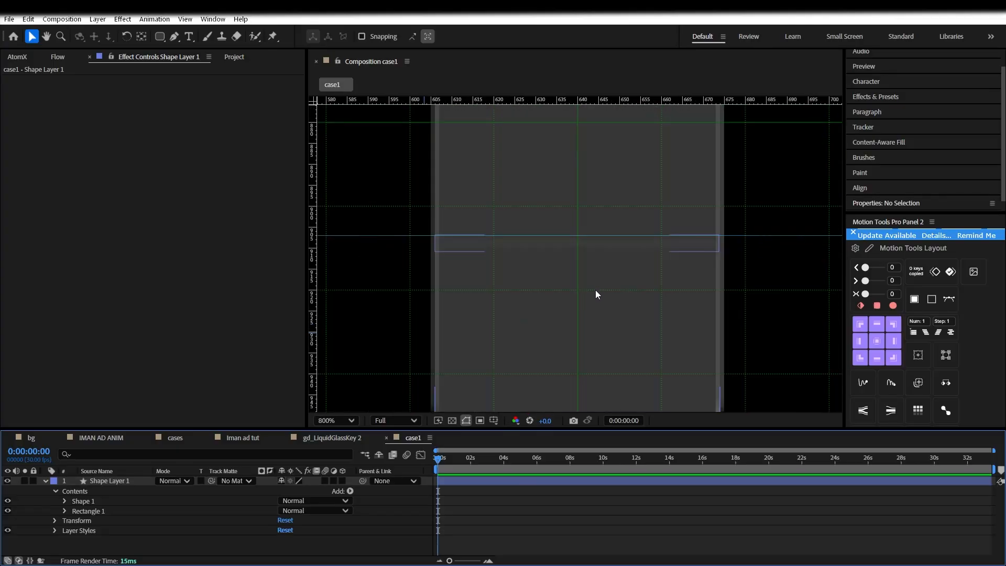
click(398, 421)
click(389, 471)
click(391, 420)
click(393, 456)
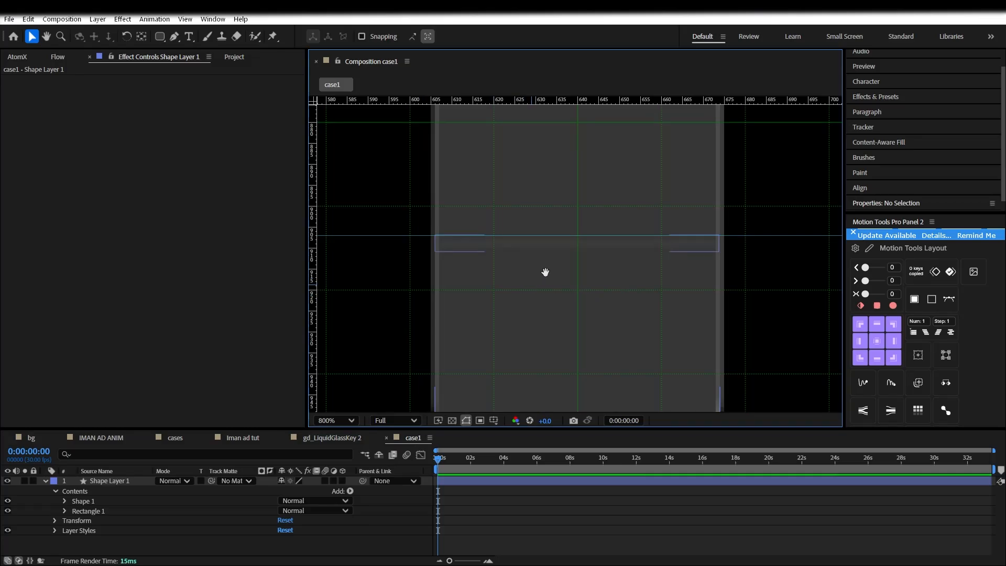
scroll(559, 227, down, 3)
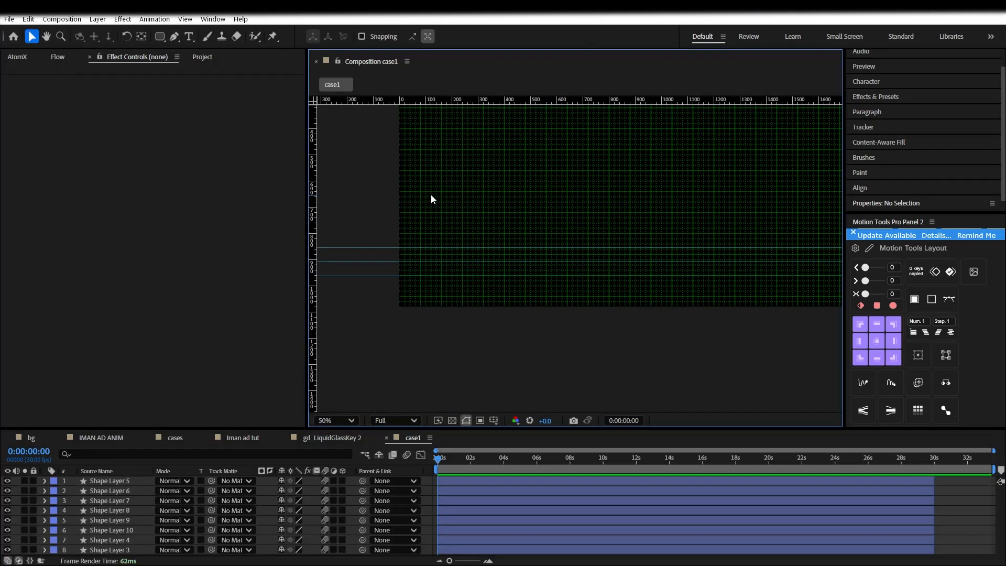
scroll(449, 180, up, 2)
Select all eight card layers and move the row down and to the right
click(545, 242)
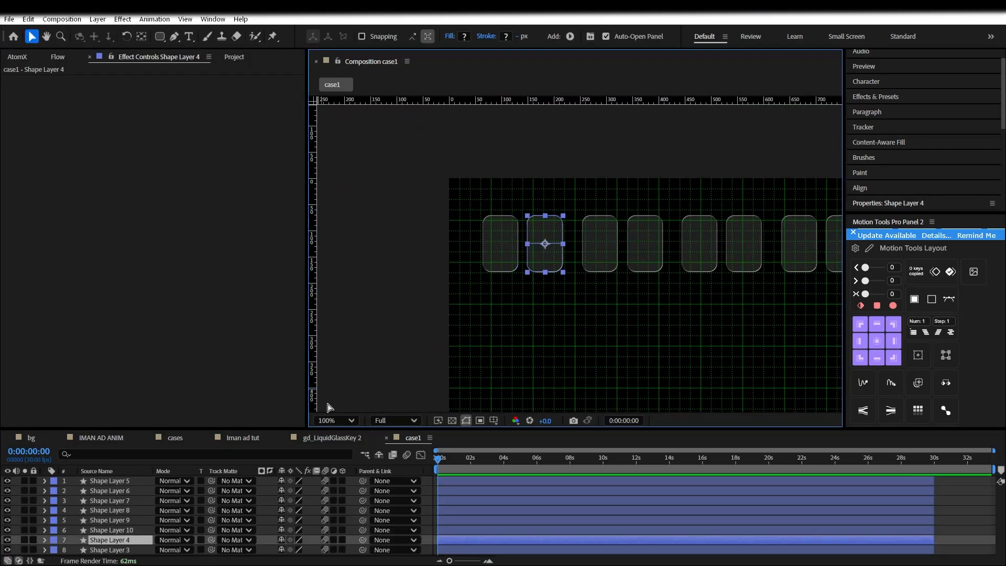
key(ctrl+a)
scroll(545, 251, down, 1)
drag(613, 247, 461, 129)
scroll(708, 342, up, 1)
key(space)
drag(675, 382, 570, 292)
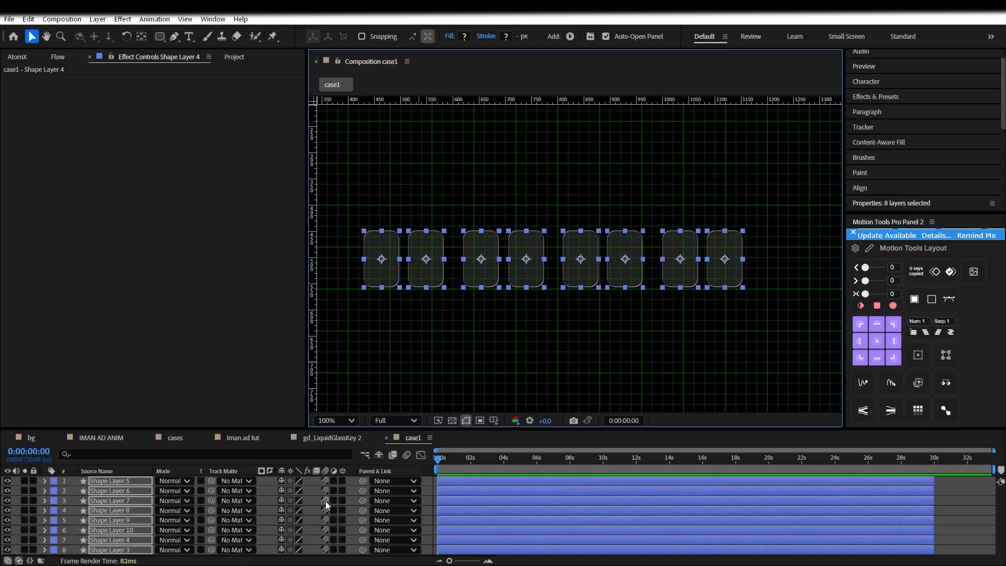
Paste the three colon text layers and place them between the first two cards
key(ctrl+shift+a)
click(862, 190)
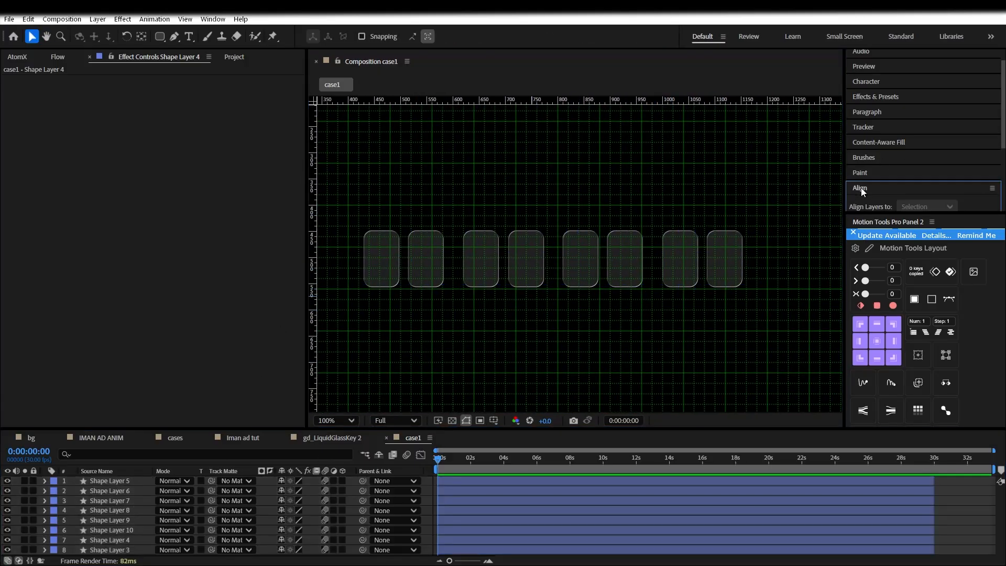
scroll(916, 172, down, 3)
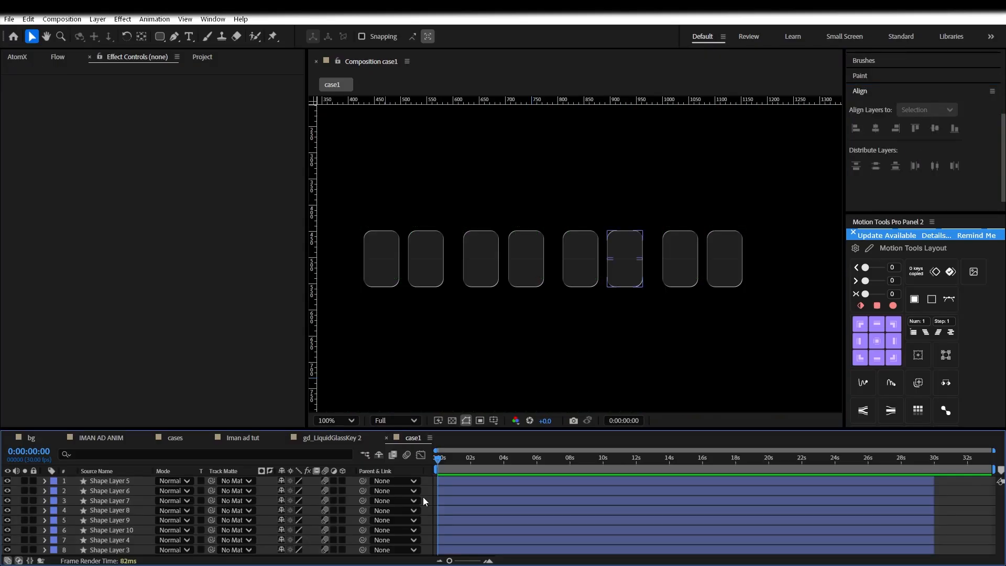
key(ctrl+v)
scroll(530, 277, up, 2)
scroll(531, 278, down, 2)
scroll(531, 278, down, 3)
scroll(531, 278, up, 2)
drag(418, 164, 485, 267)
scroll(490, 266, up, 1)
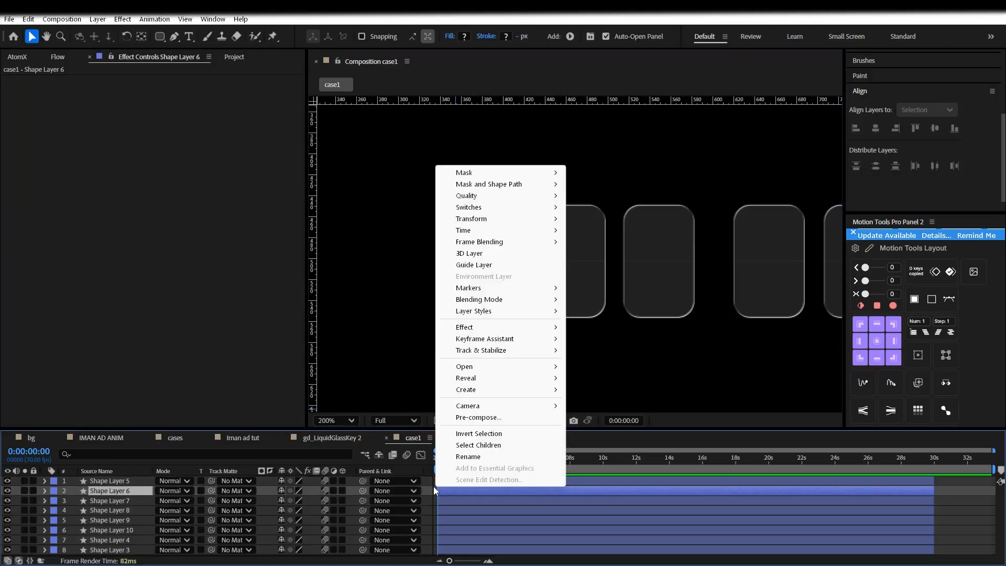
Create a 'Days' text layer and drag it below the first two cards
right_click(429, 483)
mouse_move(555, 352)
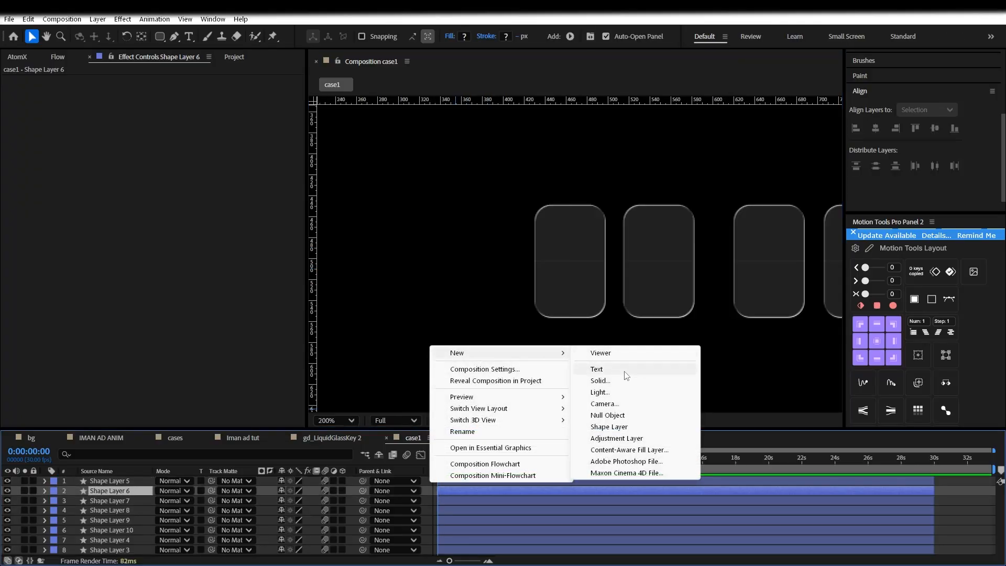
click(597, 370)
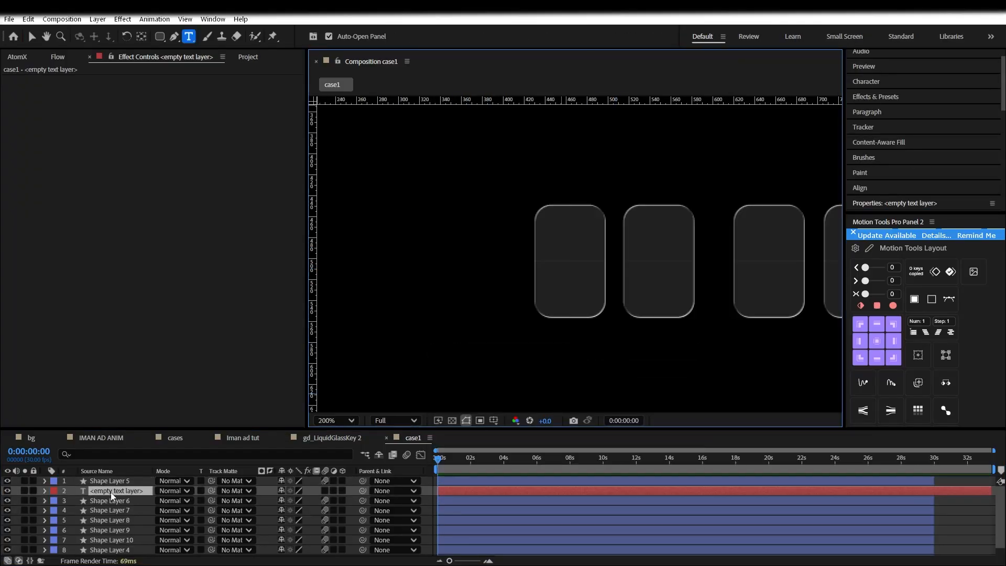
text(Days)
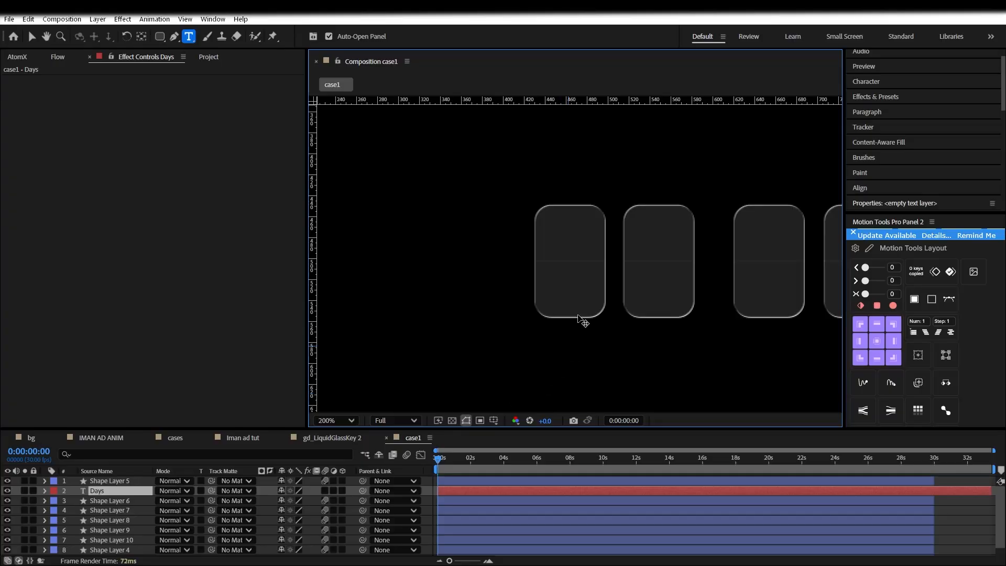
scroll(580, 336, down, 4)
scroll(600, 283, up, 1)
drag(797, 313, 558, 340)
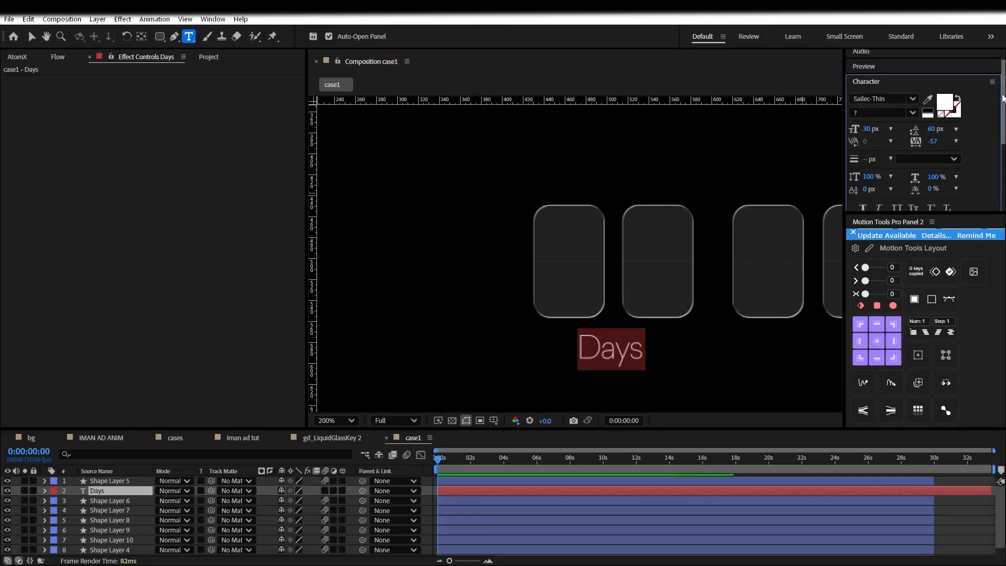
Pan the view to centre the first card
drag(1003, 99, 1002, 106)
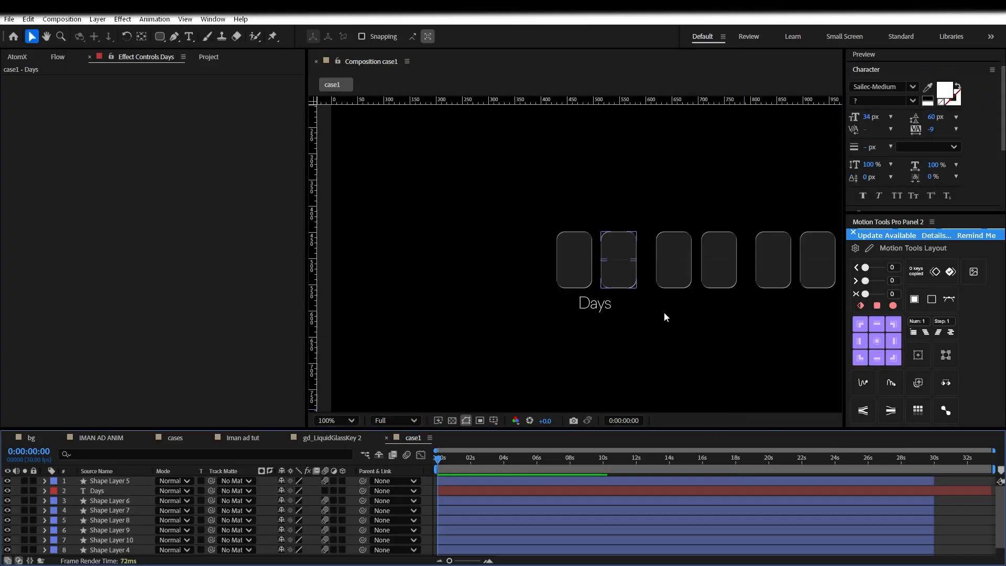
scroll(590, 297, up, 1)
key(space)
drag(577, 258, 606, 267)
scroll(603, 285, up, 1)
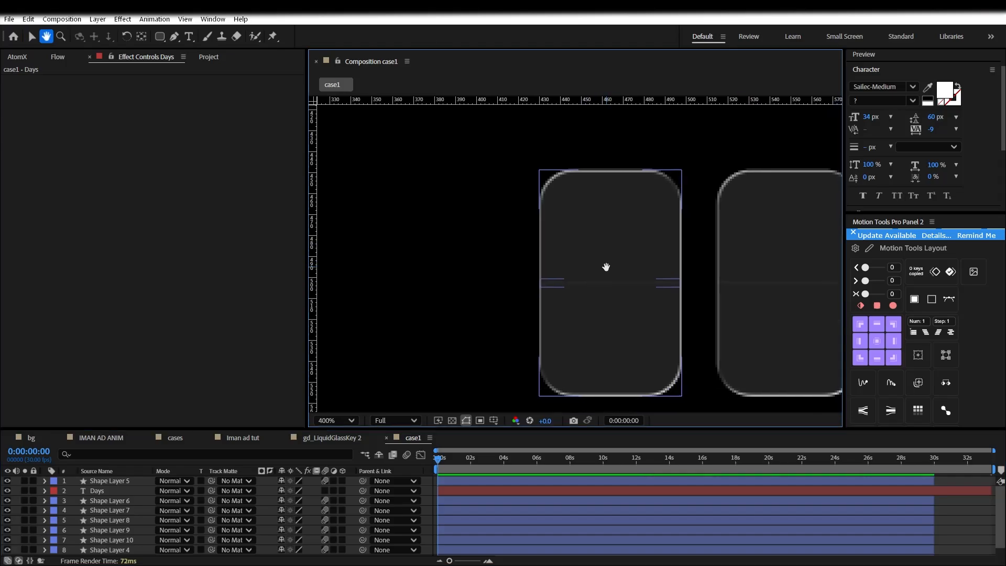
key(XF86AudioRaiseVolume)
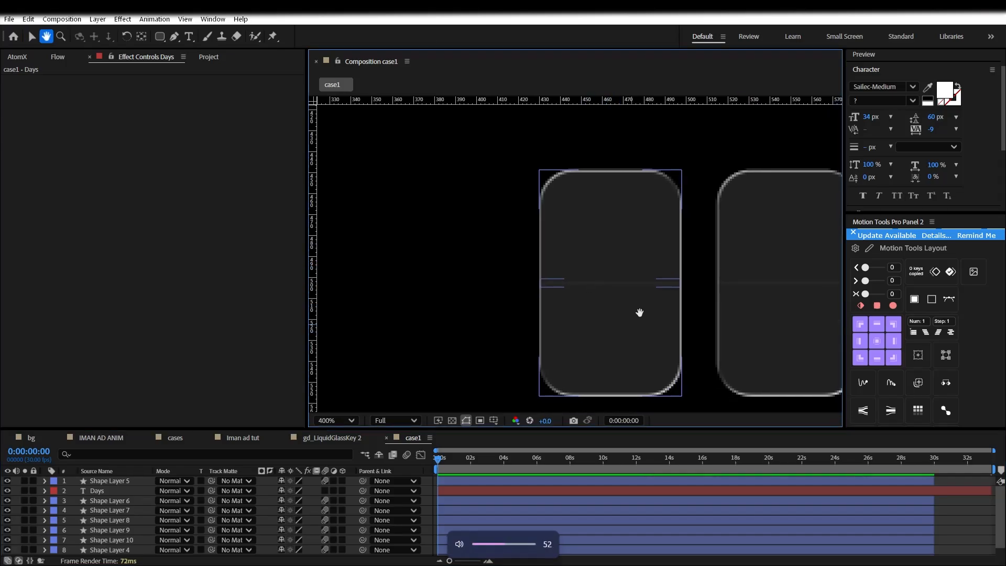
scroll(618, 286, down, 1)
key(ctrl+t)
Start a text layer in the first card and type a column of digits, one per line
click(591, 275)
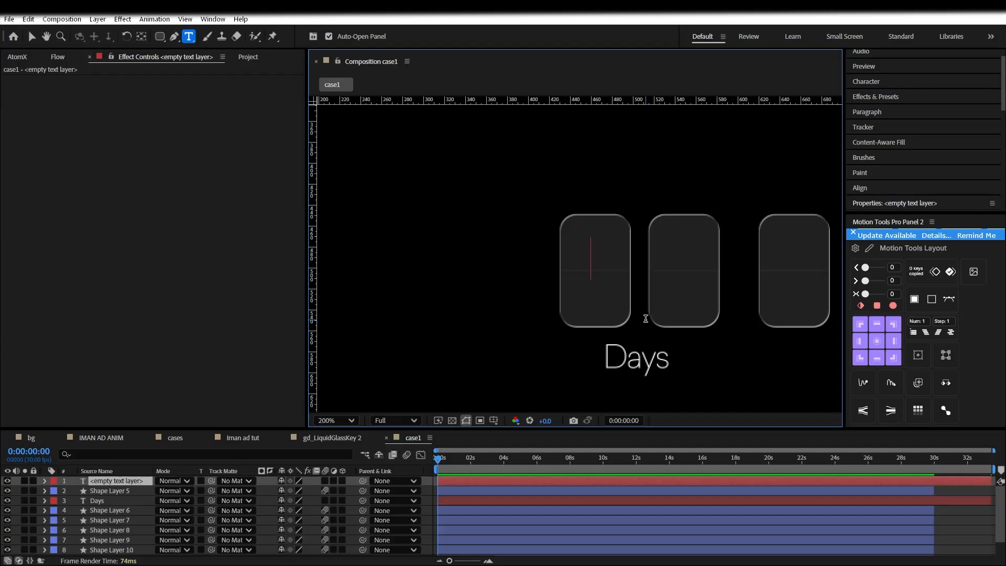
text(8)
key(Return)
key(BackSpace)
key(BackSpace)
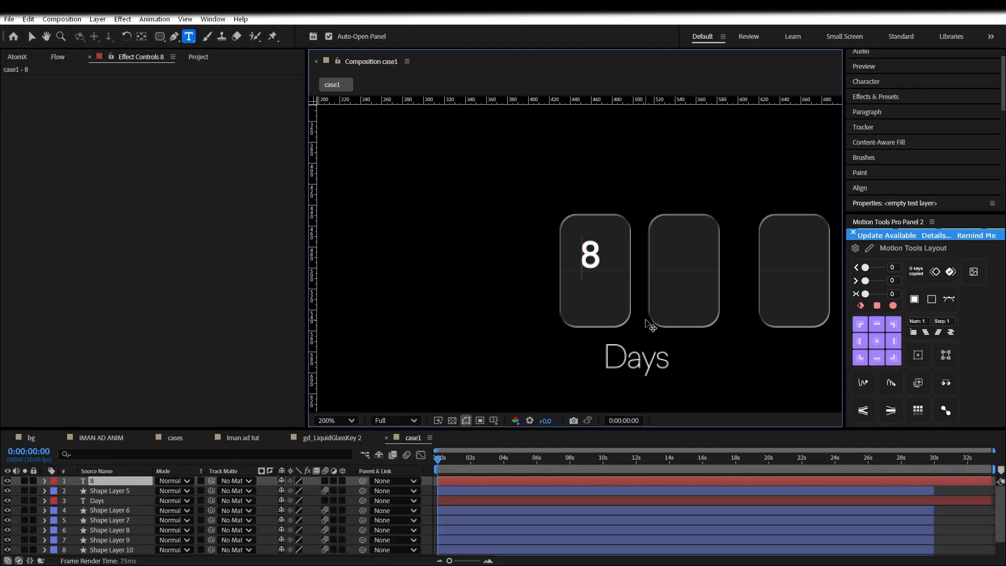
text(1)
key(Return)
text(2)
key(Return)
text(3)
key(Return)
text(6)
key(Return)
text(7)
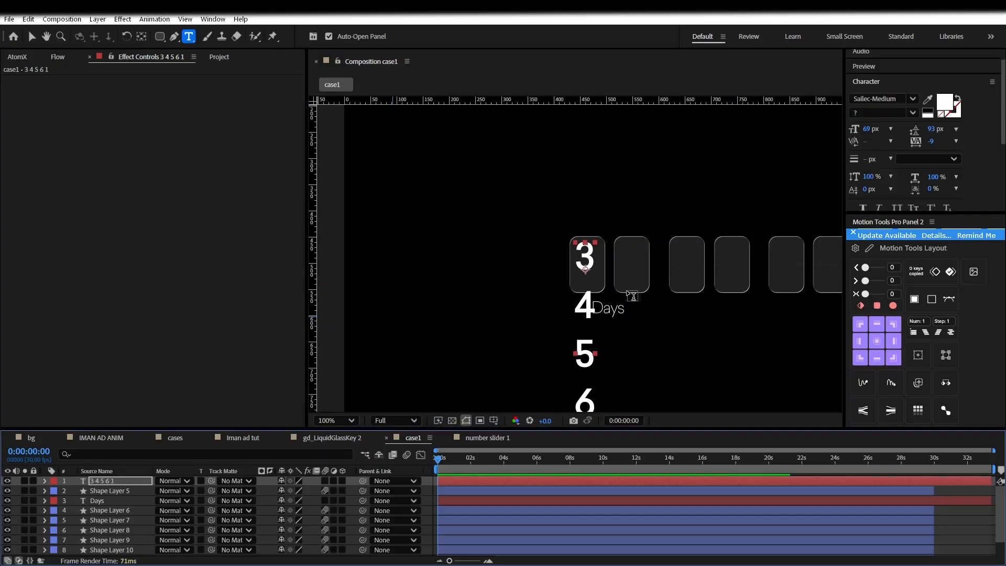
Set the whole digit column to Sailec-Medium 69 px and exit text editing
scroll(585, 289, up, 2)
scroll(598, 356, down, 2)
scroll(588, 316, up, 2)
click(588, 316)
key(ctrl+a)
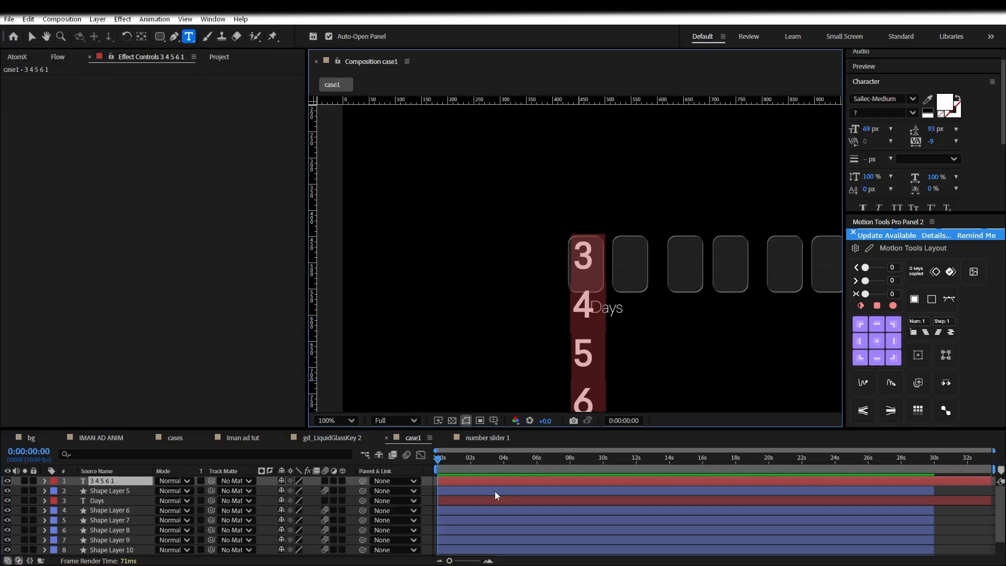
click(425, 488)
double_click(581, 357)
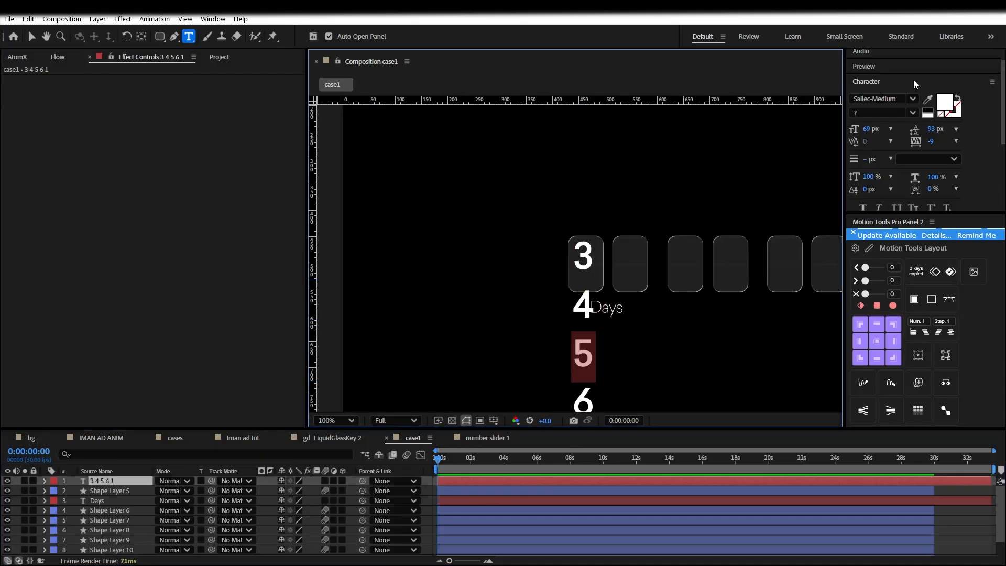
key(ctrl+a)
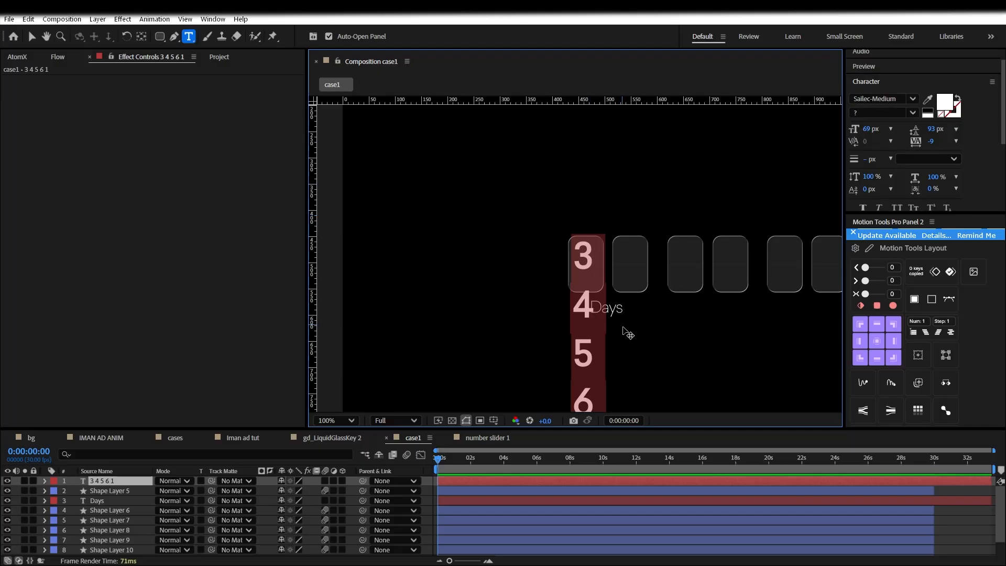
key(Escape)
key(period)
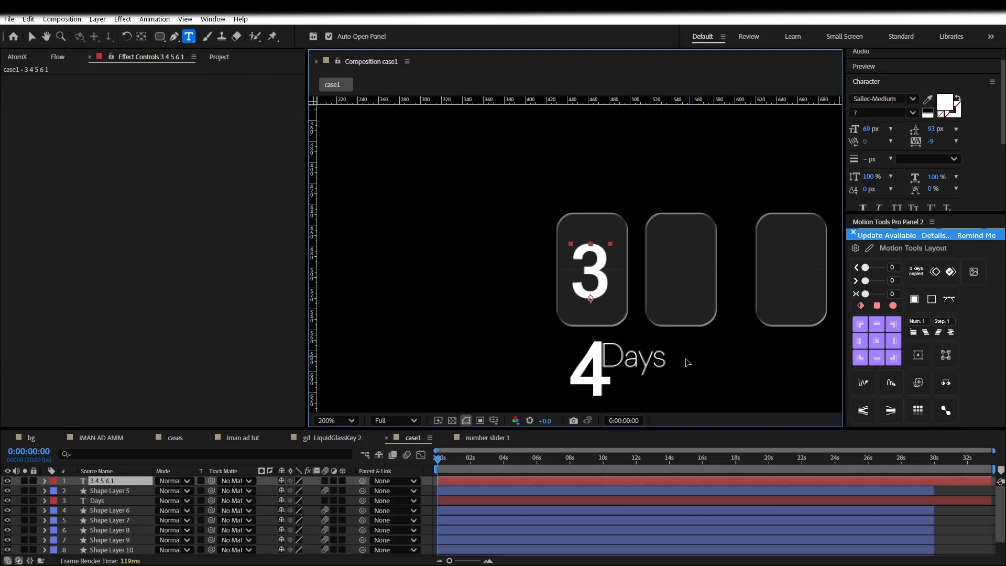
key(Escape)
key(v)
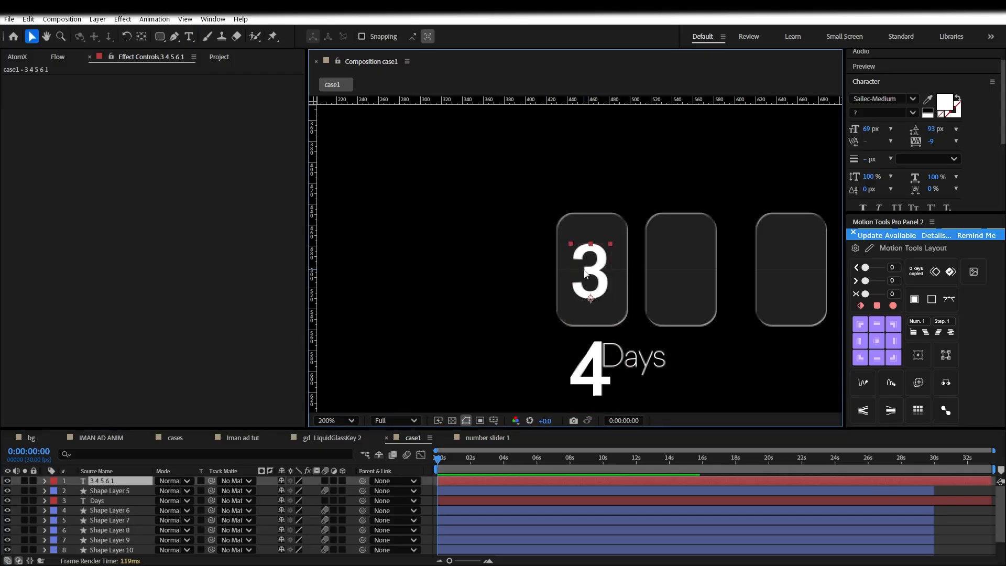
drag(485, 462, 437, 466)
Precompose the digit text layer as 'number 1' and open it at the start
right_click(126, 485)
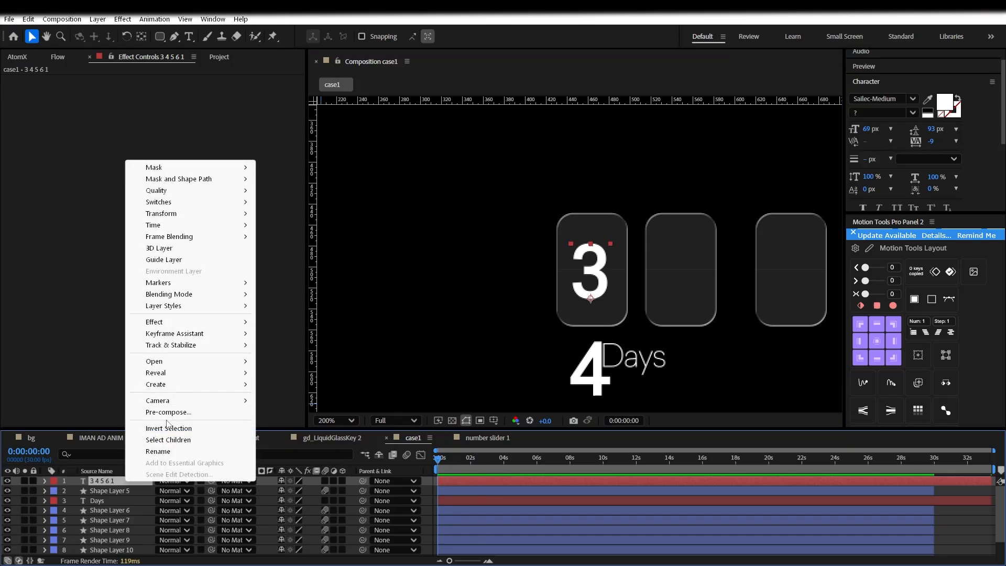
click(168, 417)
text(n)
click(560, 373)
double_click(128, 482)
drag(456, 459, 445, 457)
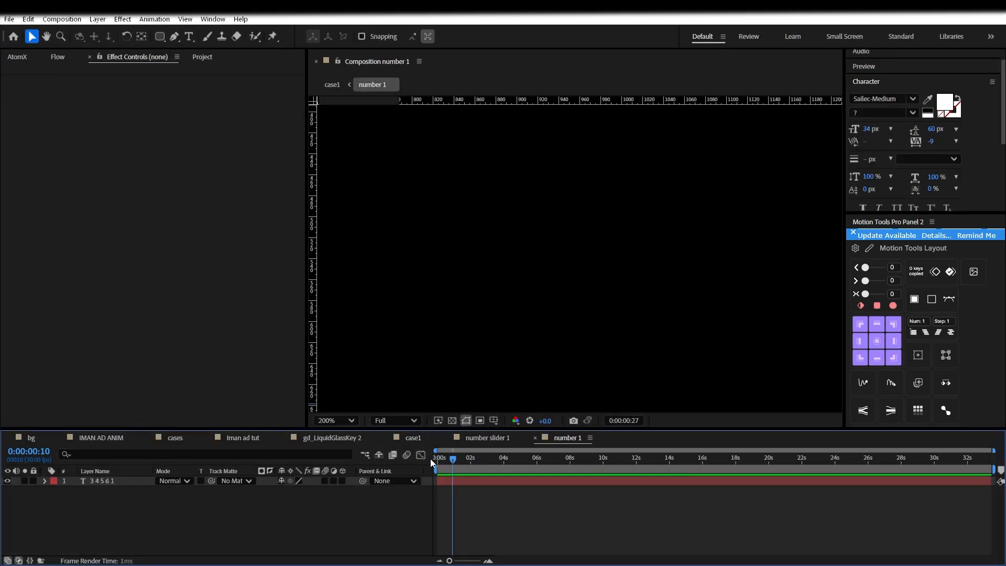
scroll(495, 269, down, 5)
scroll(495, 269, up, 3)
click(437, 459)
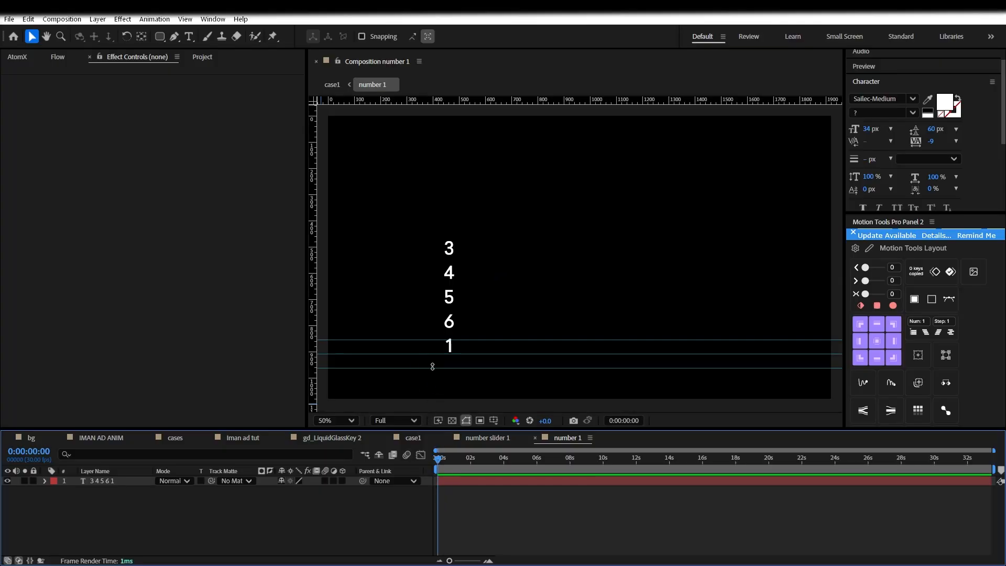
Add a guide at the bottom of the 3 and zoom in on the digits
drag(444, 98, 654, 237)
scroll(449, 255, up, 1)
key(h)
scroll(549, 258, up, 1)
drag(549, 259, 546, 304)
key(v)
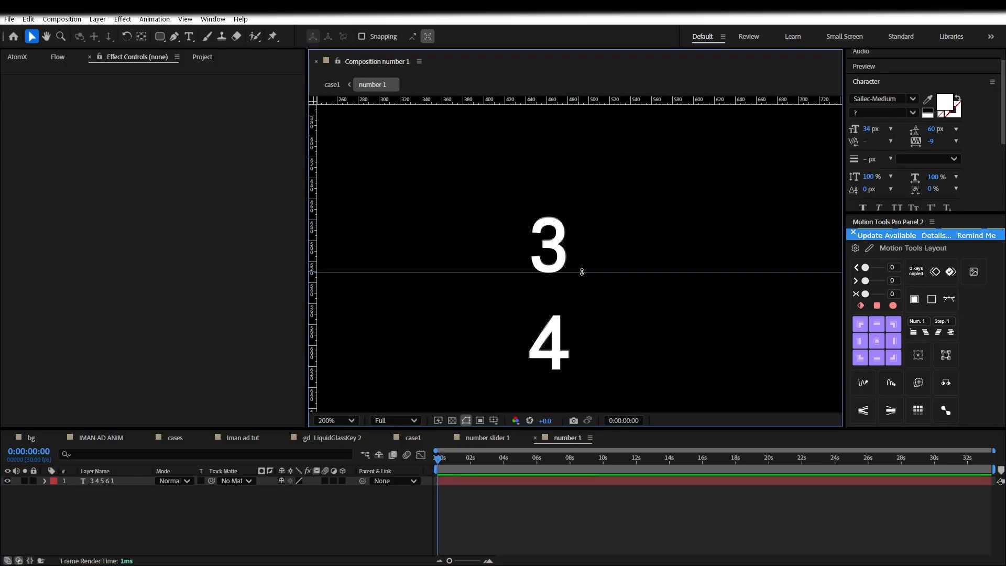
Keyframe Position so the column rises from 3 to 1 by about 2.4 seconds
click(89, 479)
click(45, 481)
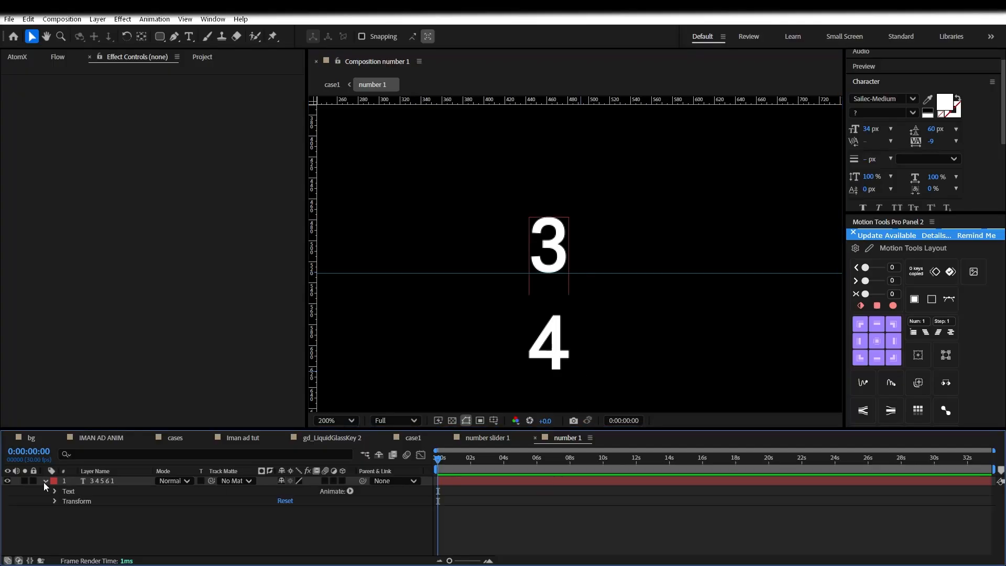
click(54, 491)
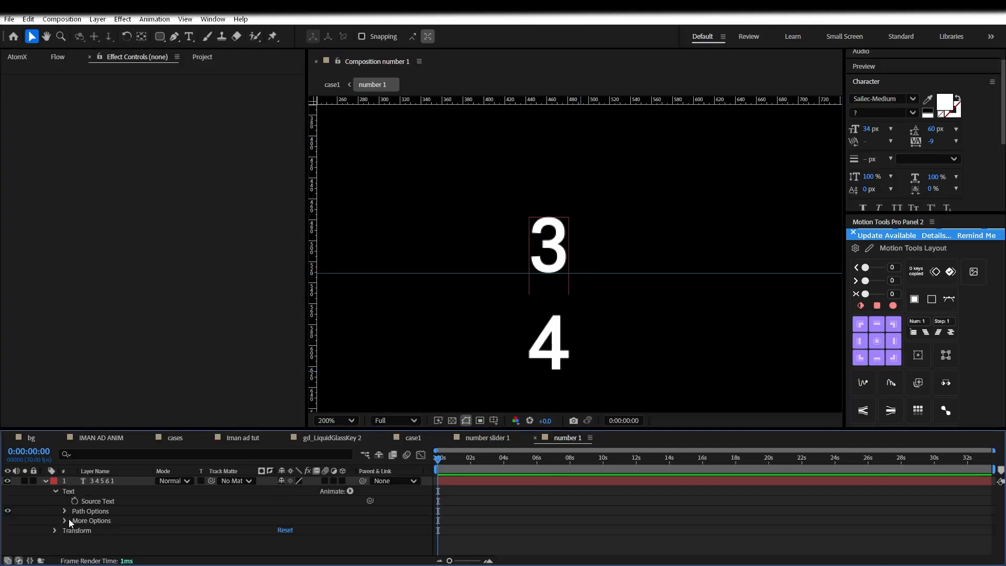
click(55, 531)
scroll(66, 530, down, 2)
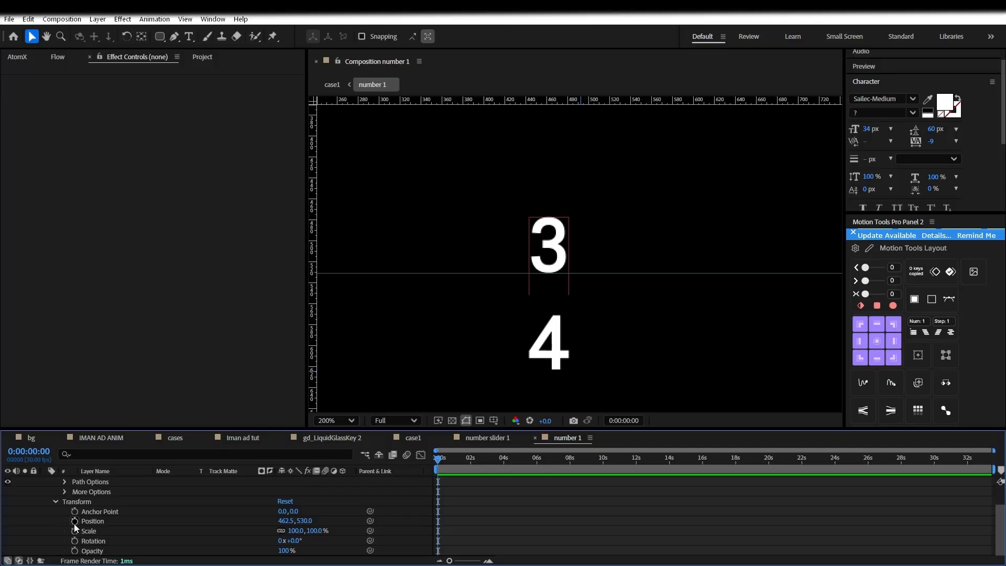
click(74, 521)
click(497, 462)
drag(549, 317, 563, 78)
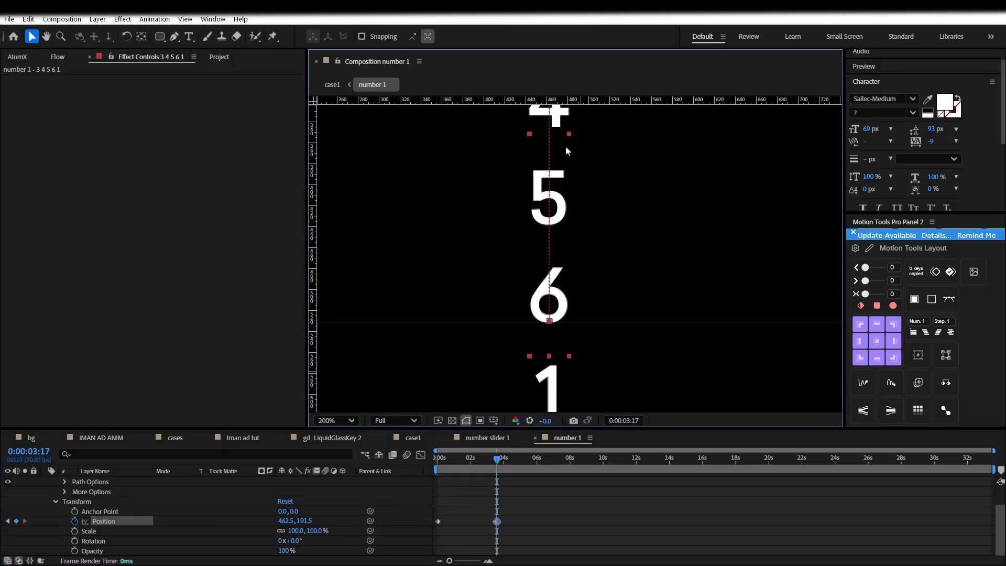
drag(555, 388, 557, 290)
click(553, 516)
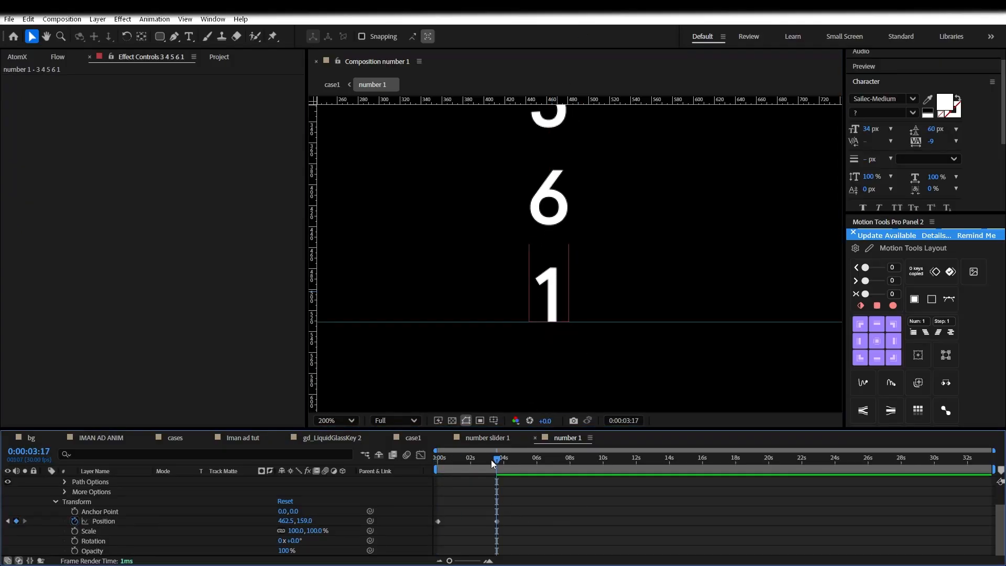
drag(495, 459, 436, 459)
drag(497, 521, 482, 520)
Apply an S-curve ease to both Position keyframes in Flow and preview the roll
drag(556, 532, 403, 504)
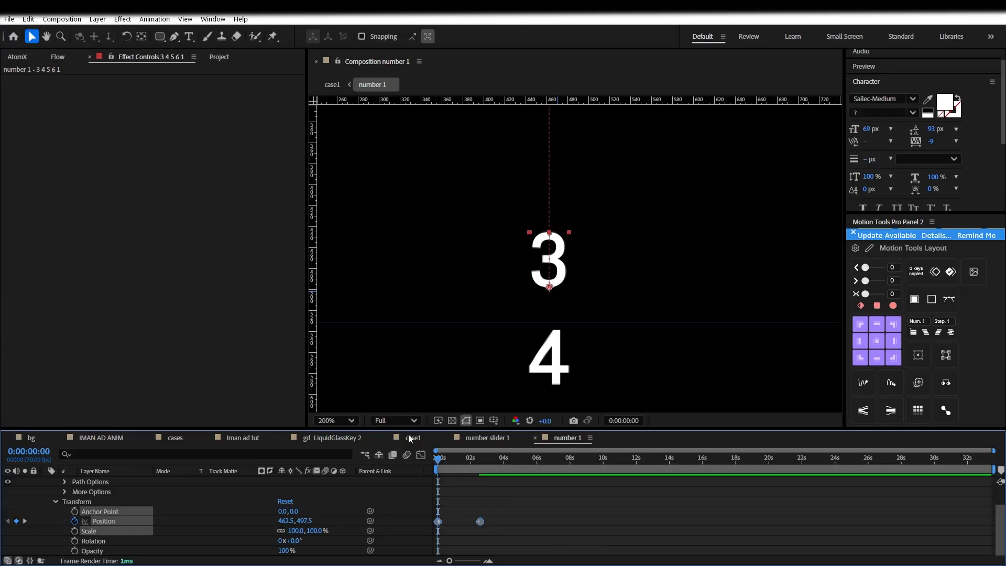
click(58, 56)
drag(104, 168, 162, 175)
click(219, 200)
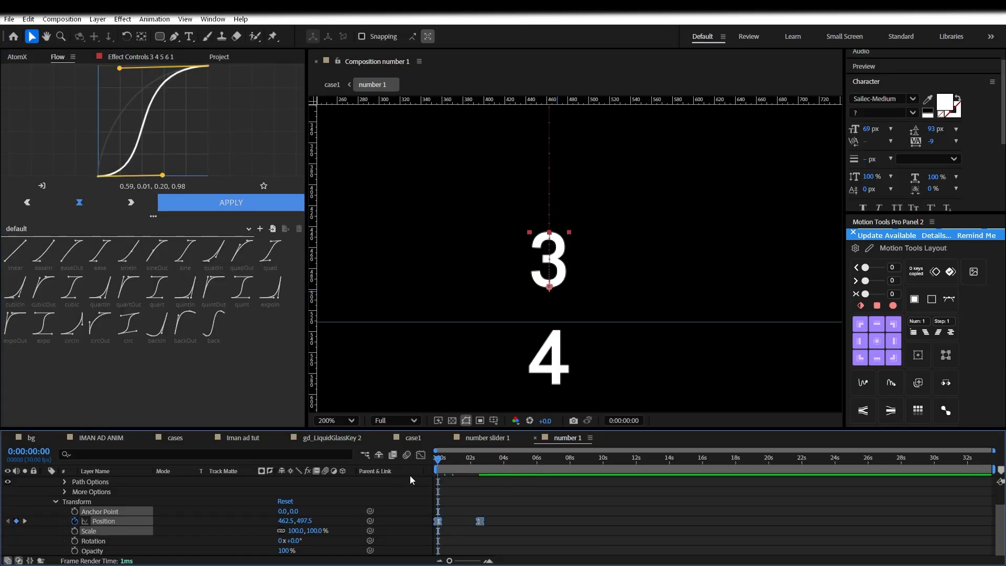
key(space)
click(517, 507)
drag(480, 520, 496, 520)
scroll(278, 479, up, 1)
key(Home)
key(space)
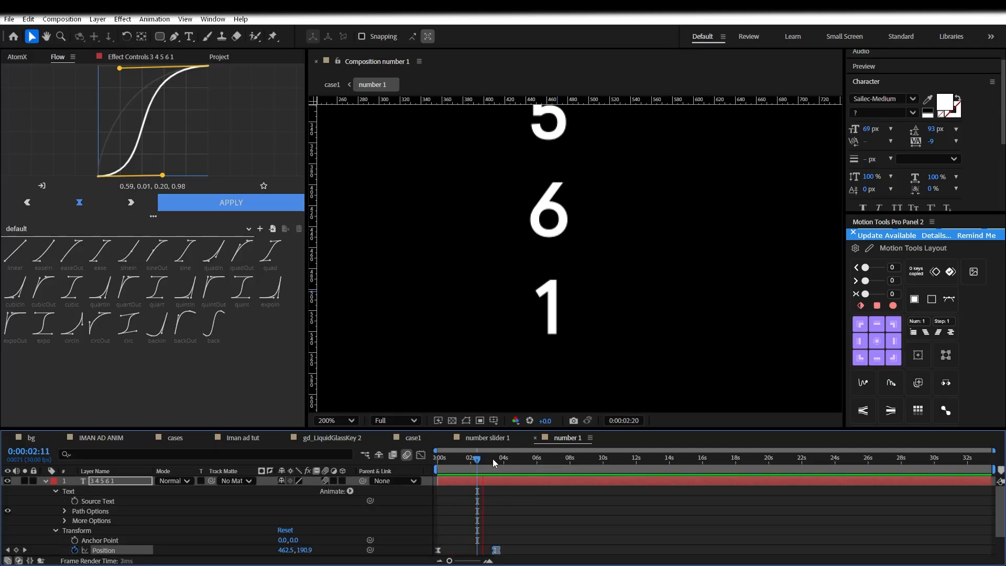
click(495, 439)
click(412, 438)
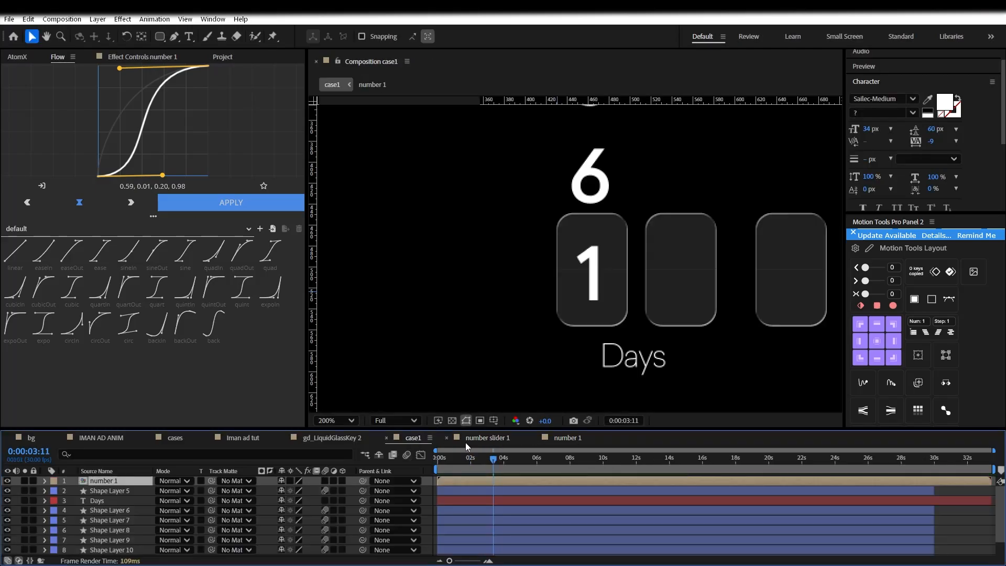
Preview the rolling digits in case1 and check the 3 layer inside the number 1 precomp
click(446, 438)
key(space)
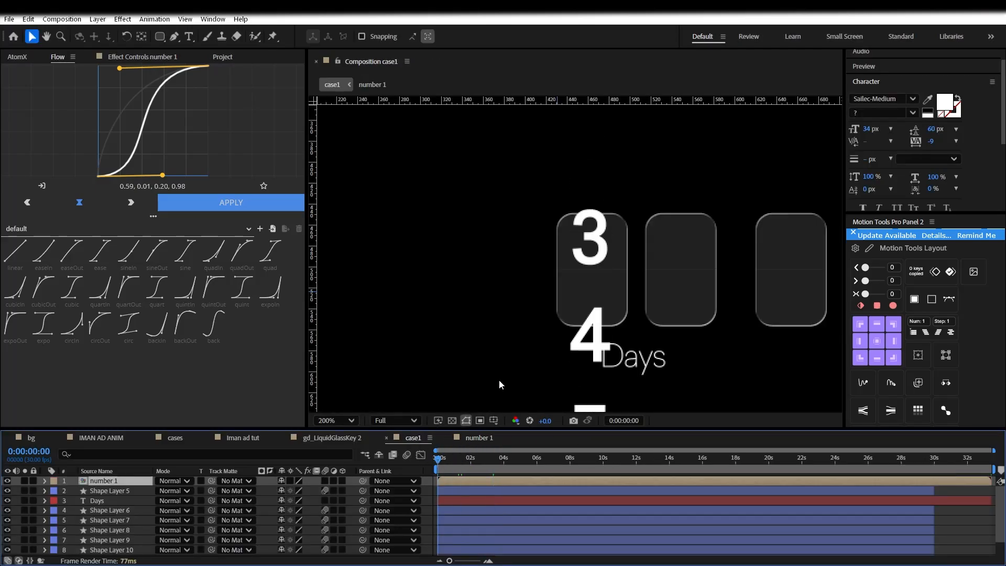
key(space)
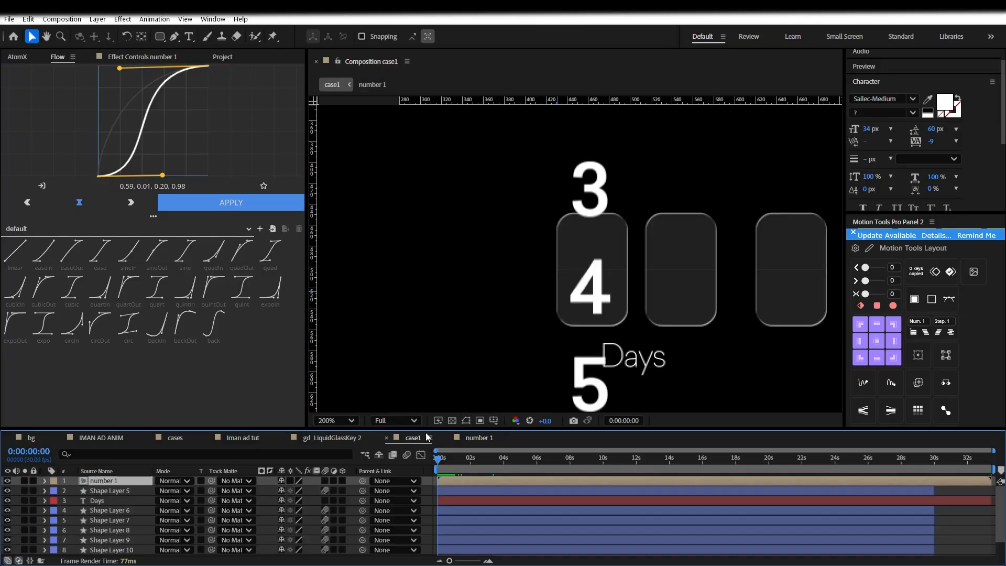
double_click(121, 484)
click(551, 277)
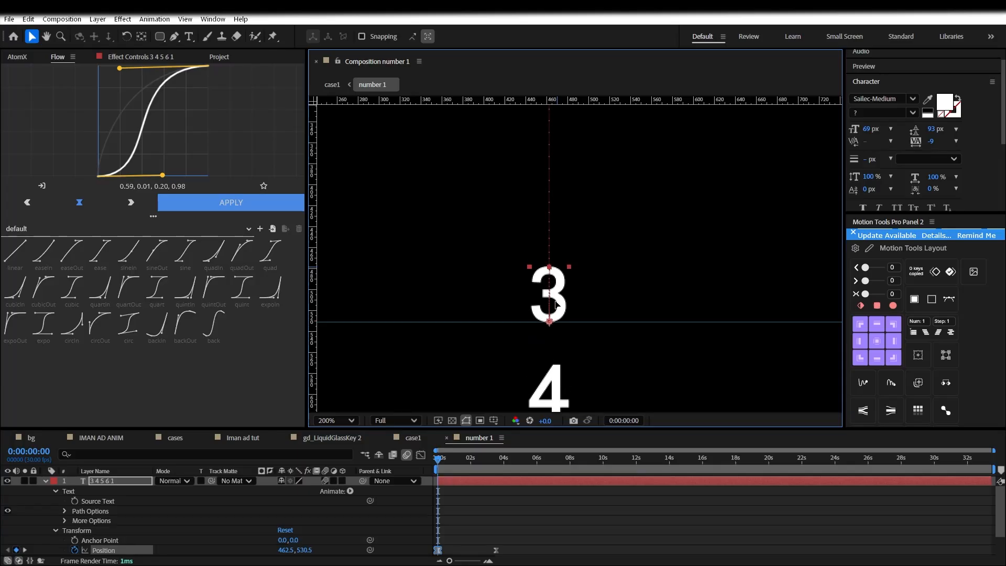
click(413, 438)
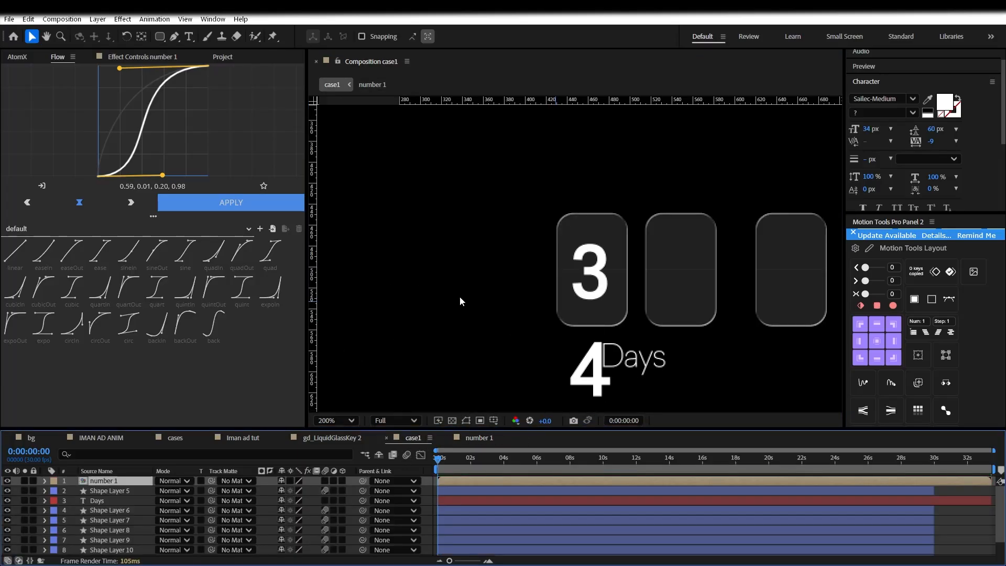
Draw a rounded-rectangle mask on number 1 over the first box and straighten its left edge
key(period)
key(q)
mouse_move(532, 170)
mouse_down()
mouse_move(657, 331)
mouse_move(675, 395)
mouse_up()
key(v)
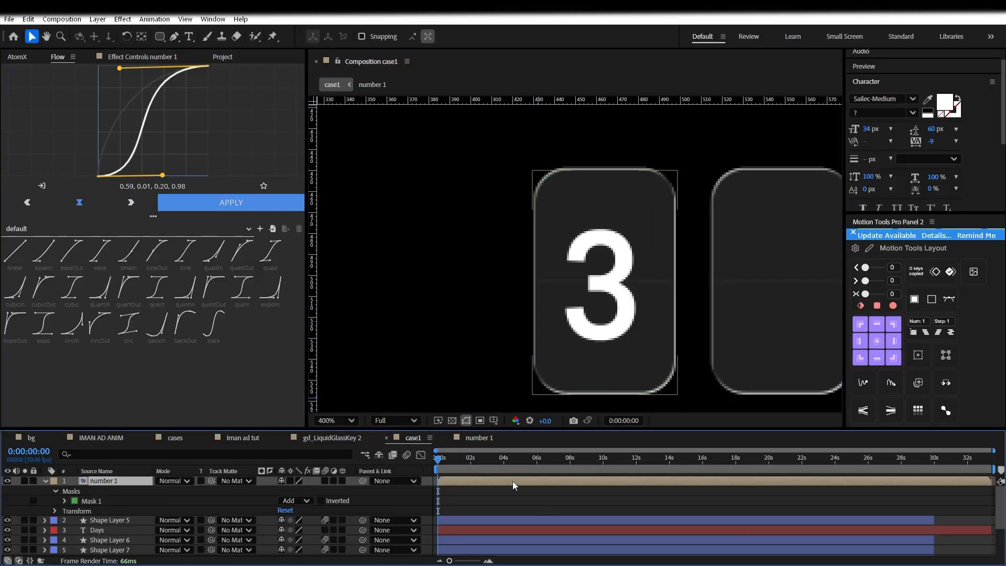
click(533, 205)
drag(531, 363, 536, 365)
click(519, 499)
Preview the masked digits, enable motion blur on number 1, and select the Days layer
key(space)
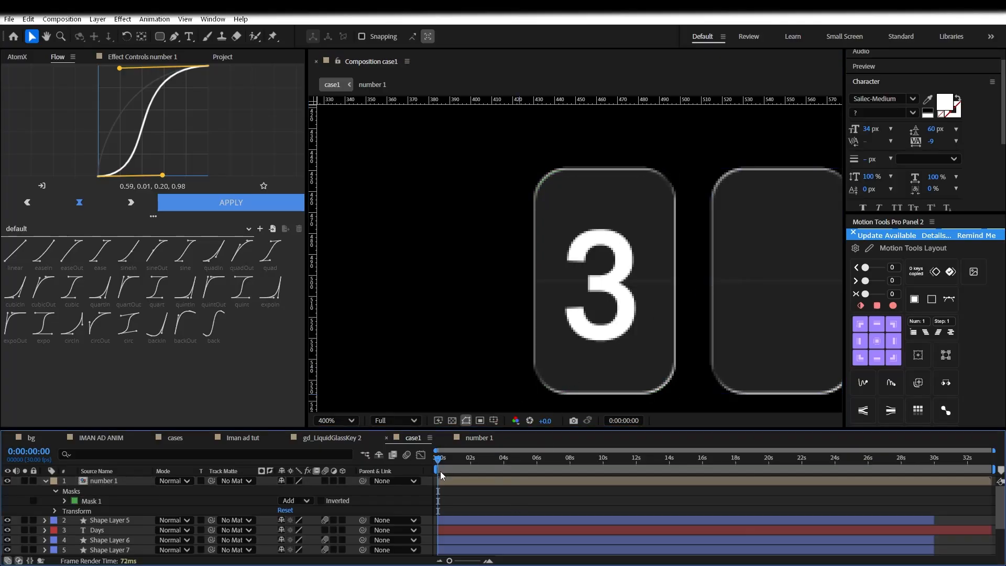
key(space)
key(space)
click(325, 480)
scroll(358, 488, down, 2)
drag(442, 462, 438, 462)
click(110, 483)
click(209, 57)
Apply an AtomX Opacity & Position text preset to the Days layer
click(17, 57)
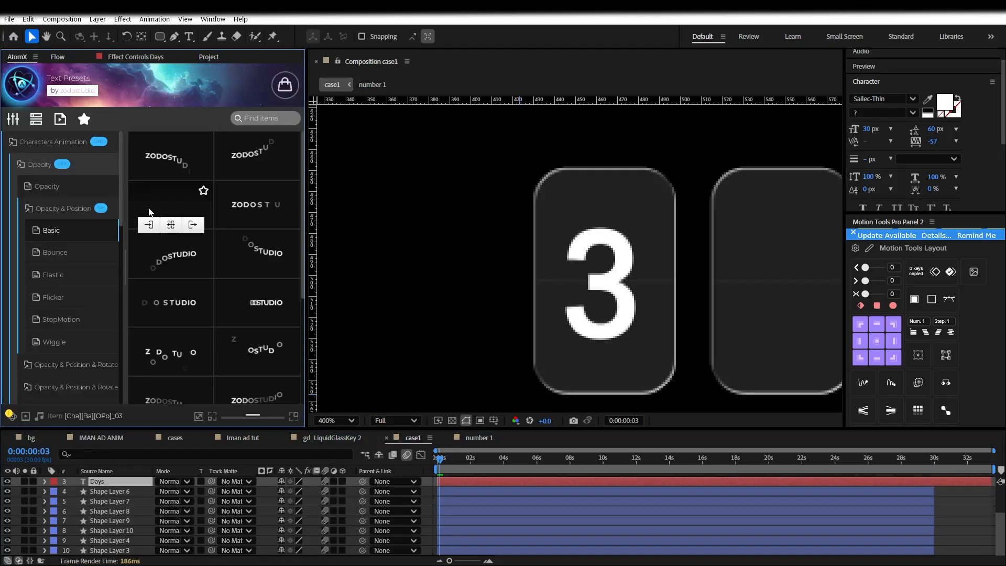
click(60, 208)
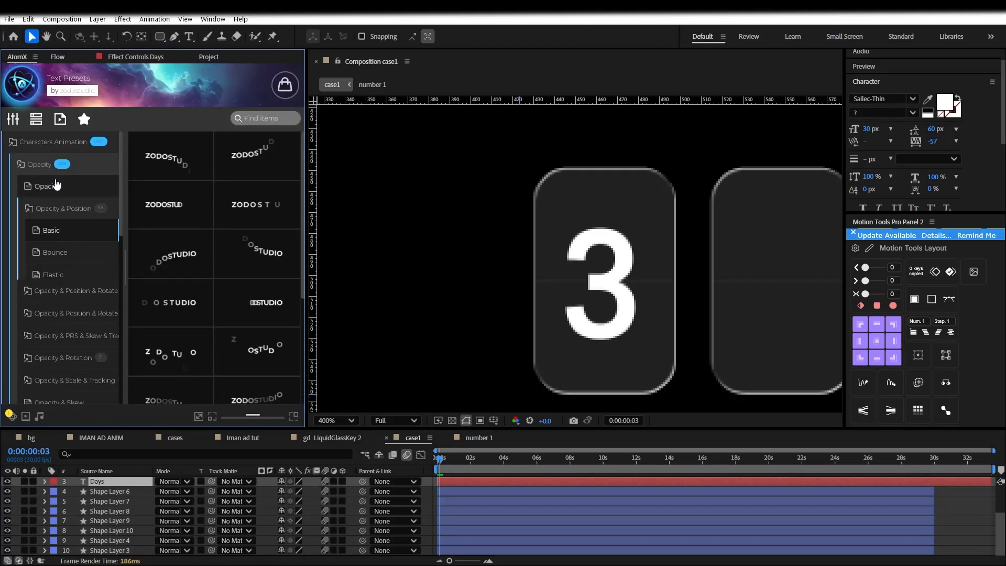
click(65, 209)
mouse_move(188, 215)
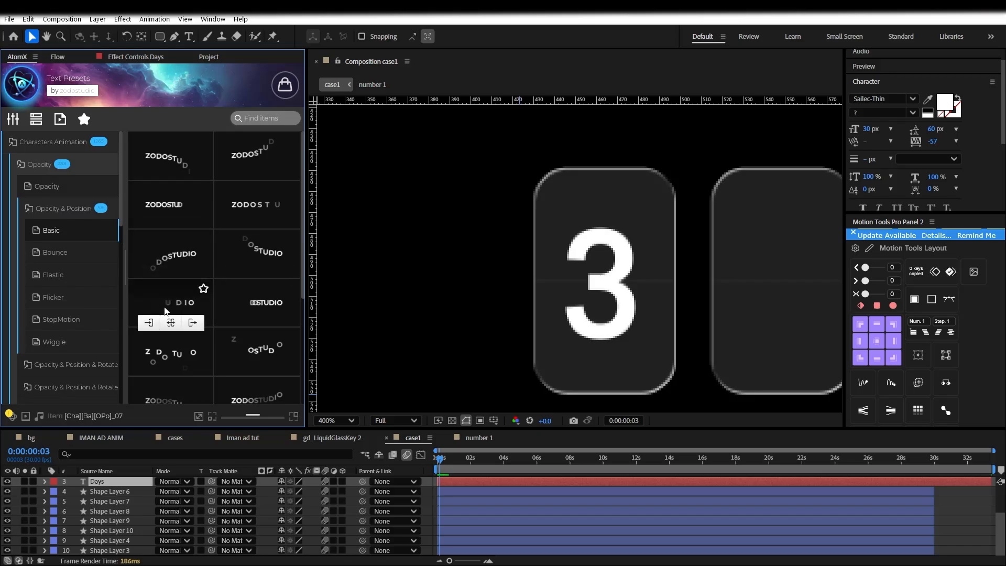
click(148, 372)
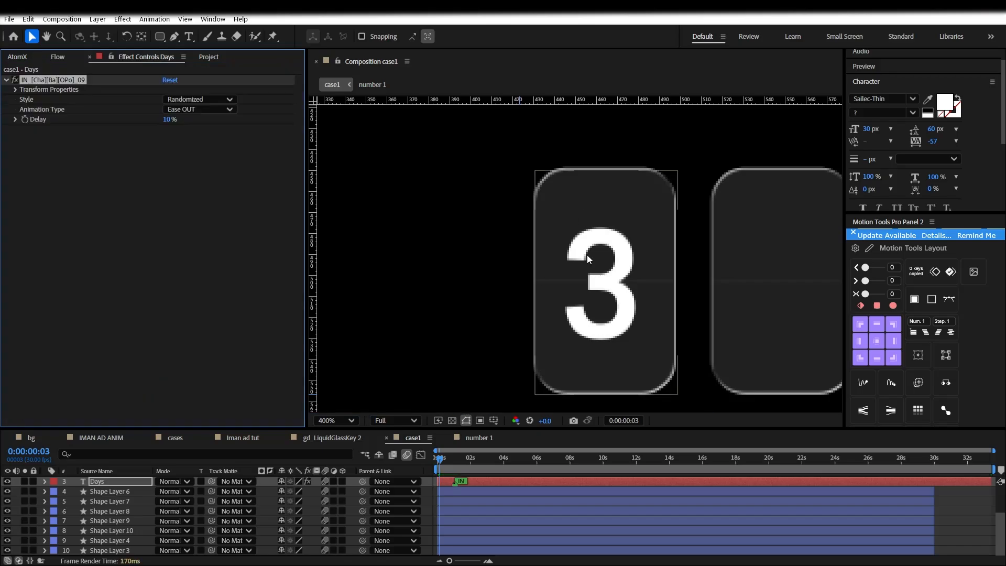
scroll(581, 259, down, 2)
drag(441, 459, 443, 461)
Shrink the Days letter offset points in the viewer and scrub to check the animation
scroll(348, 213, down, 1)
drag(461, 234, 470, 153)
drag(455, 463, 437, 463)
drag(462, 156, 463, 148)
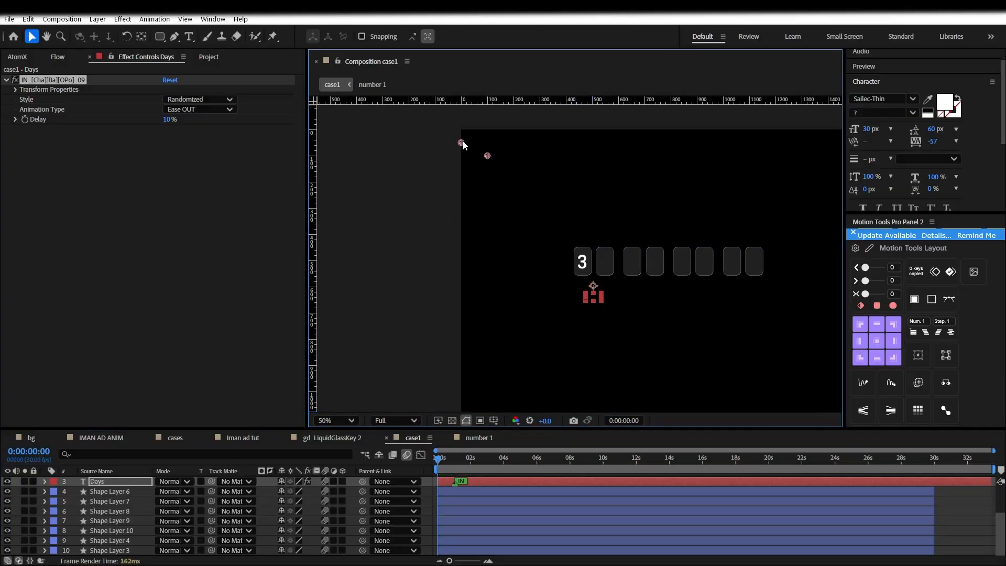
scroll(608, 314, up, 2)
drag(455, 463, 443, 463)
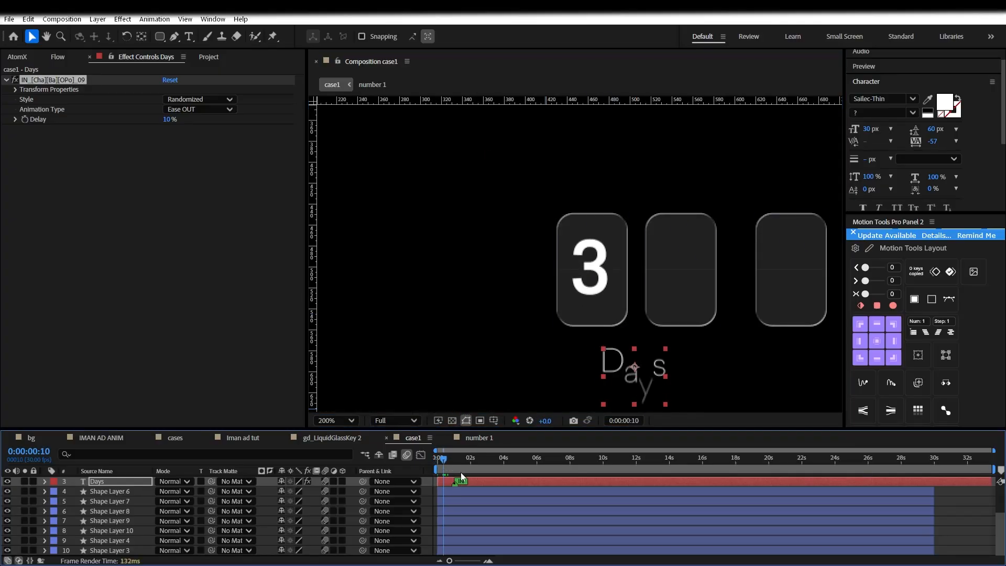
click(437, 470)
click(454, 463)
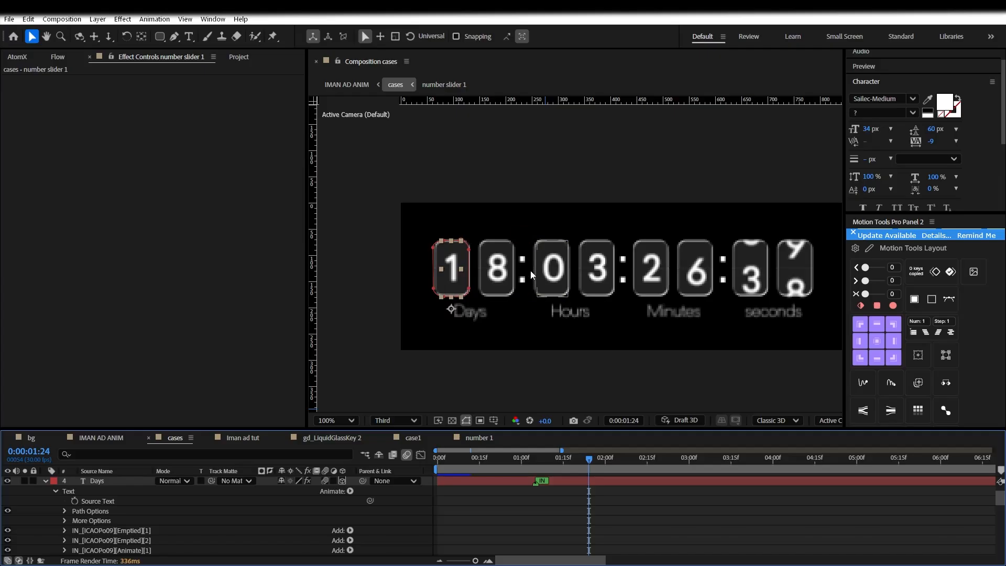
Inspect the countdown digit layers in cases and scrub through the countdown animation
click(529, 274)
click(555, 505)
click(46, 480)
scroll(398, 497, down, 2)
scroll(407, 503, down, 3)
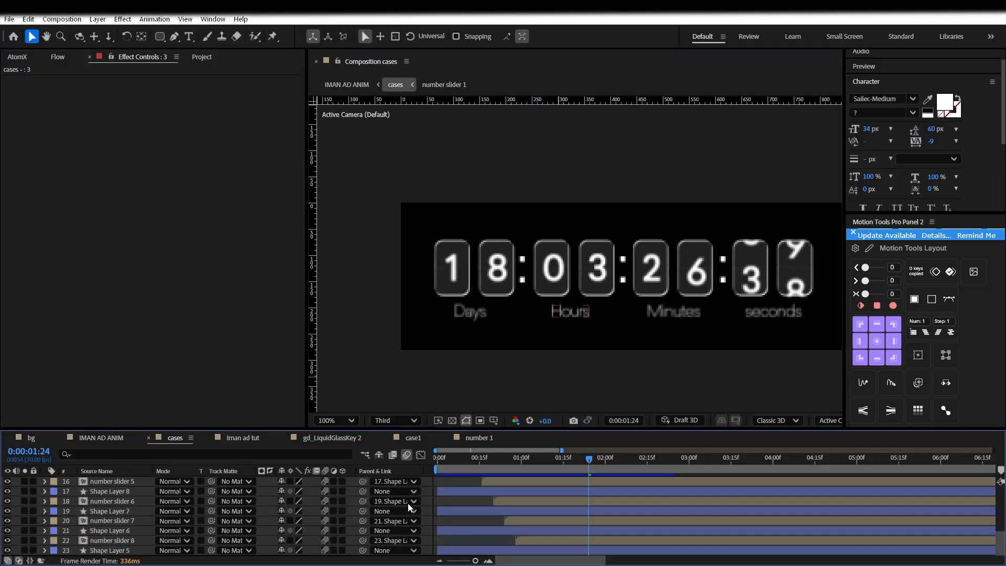
click(545, 539)
click(547, 522)
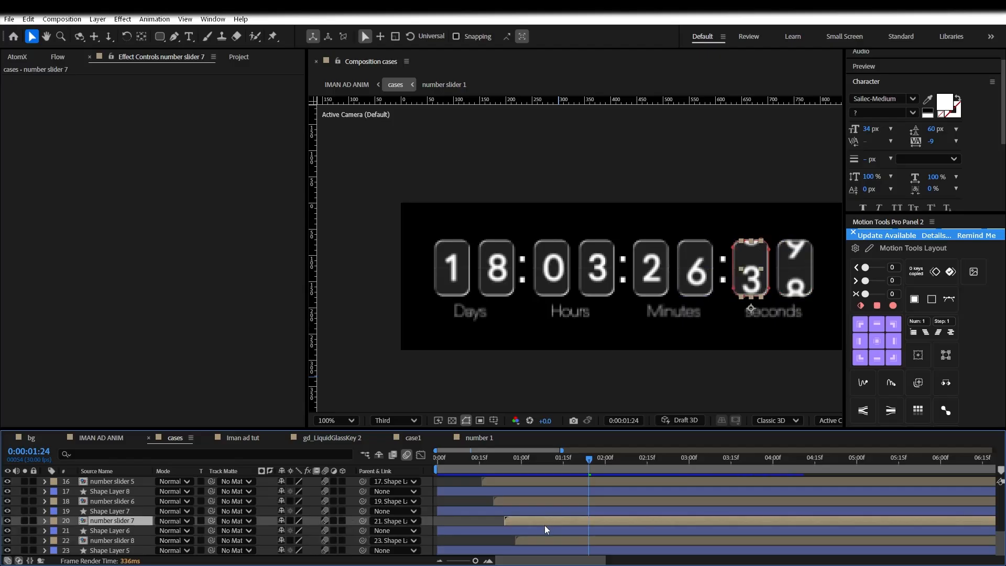
mouse_move(475, 463)
mouse_down()
mouse_move(444, 459)
mouse_move(477, 458)
mouse_up()
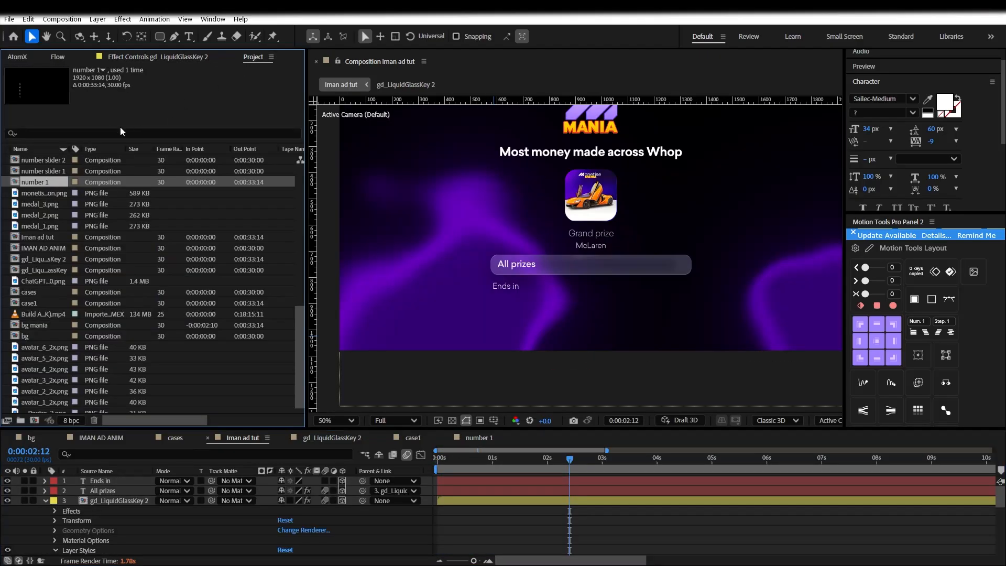
Add the cases comp to the Iman ad tut timeline and move it beneath Ends in
text(case)
click(43, 245)
drag(44, 247, 118, 500)
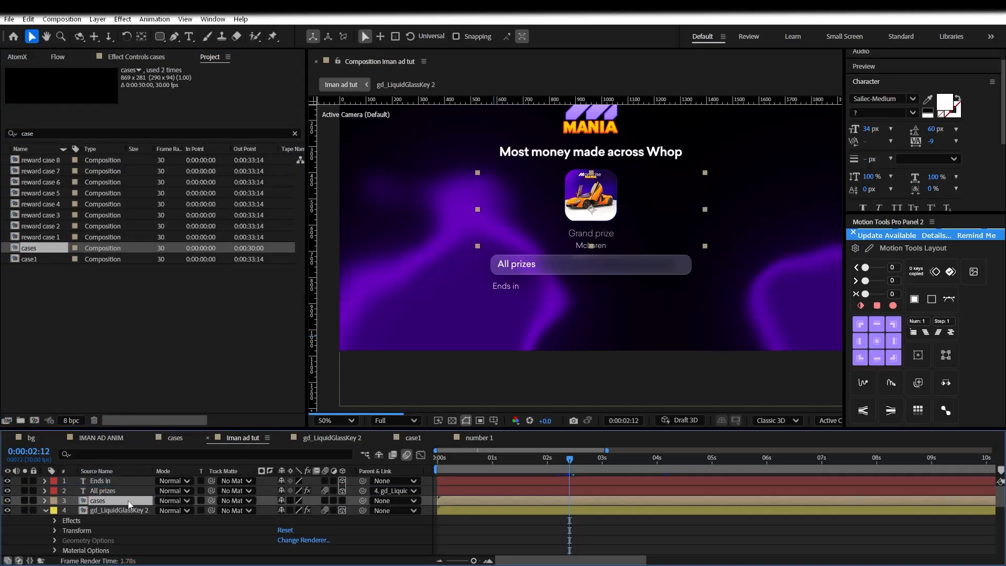
drag(570, 207, 576, 311)
Add Camera 1 to Iman ad tut, keeping the default camera preset
right_click(425, 489)
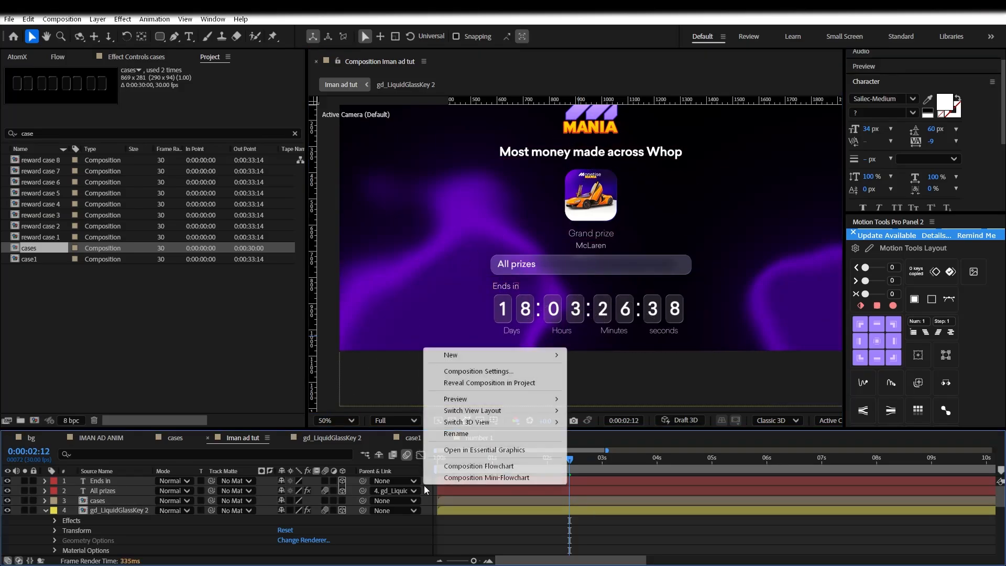
mouse_move(455, 354)
click(607, 407)
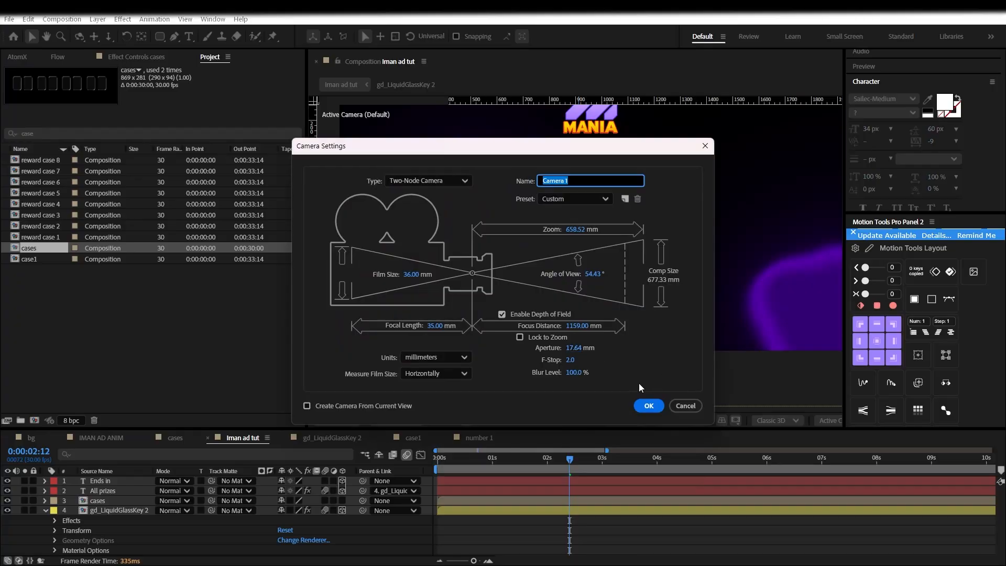
click(579, 212)
click(588, 198)
click(670, 385)
click(648, 406)
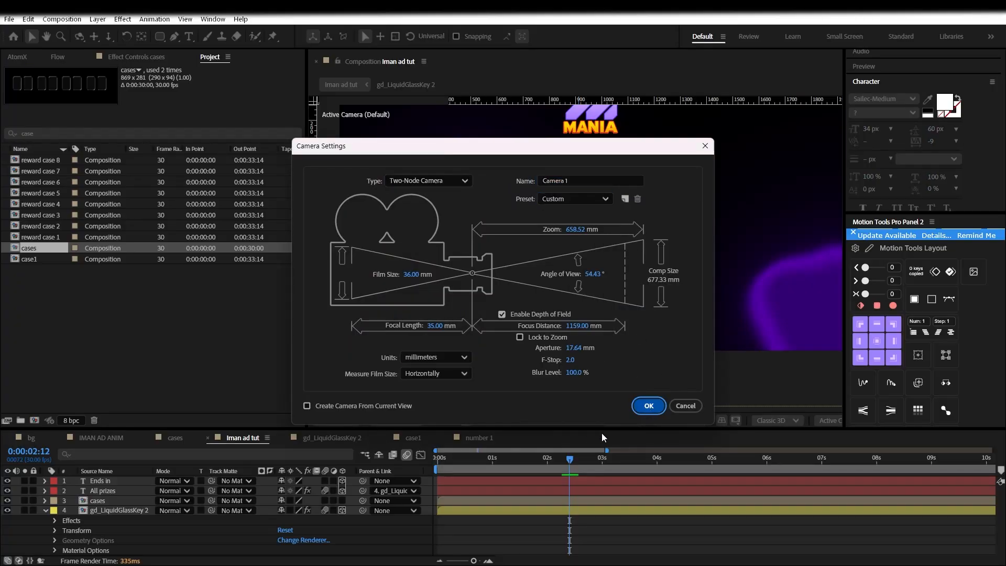
Add a null object, Null 3, and parent Camera 1 to it
right_click(433, 463)
mouse_move(461, 347)
click(605, 408)
drag(364, 489, 128, 478)
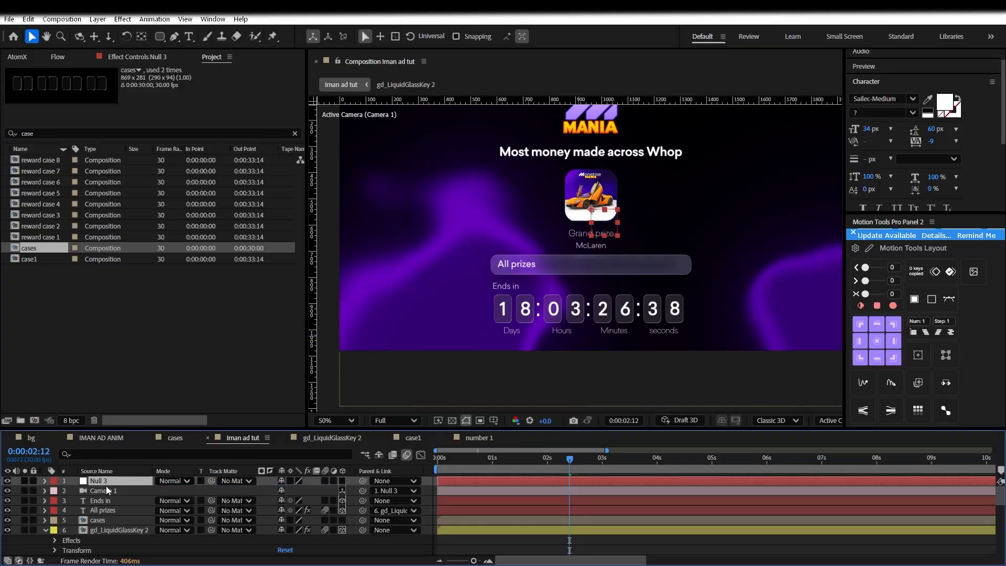
Make Null 3 a 3D layer, adjust its depth, and turn on motion blur for cases
key(p)
click(341, 481)
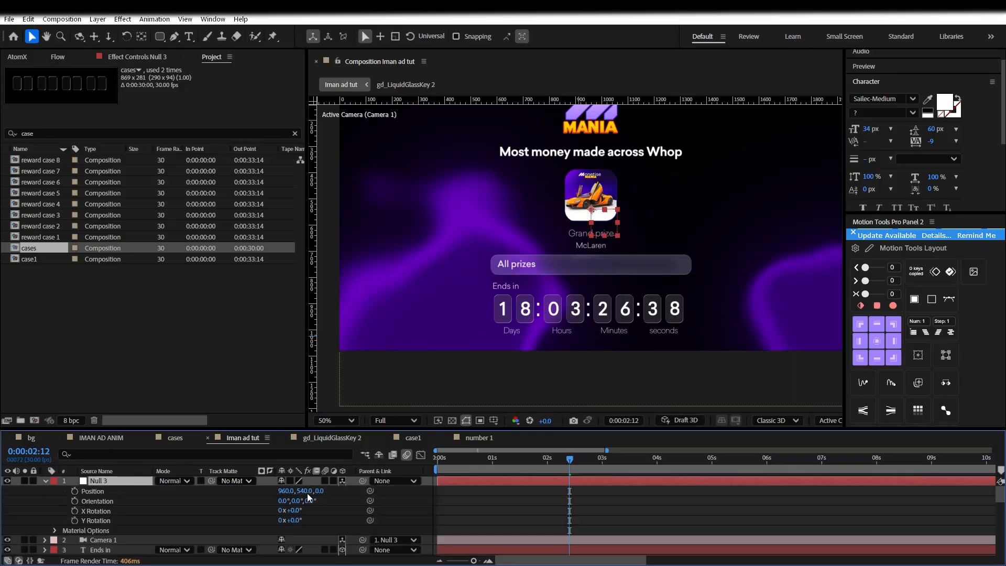
drag(323, 490, 331, 493)
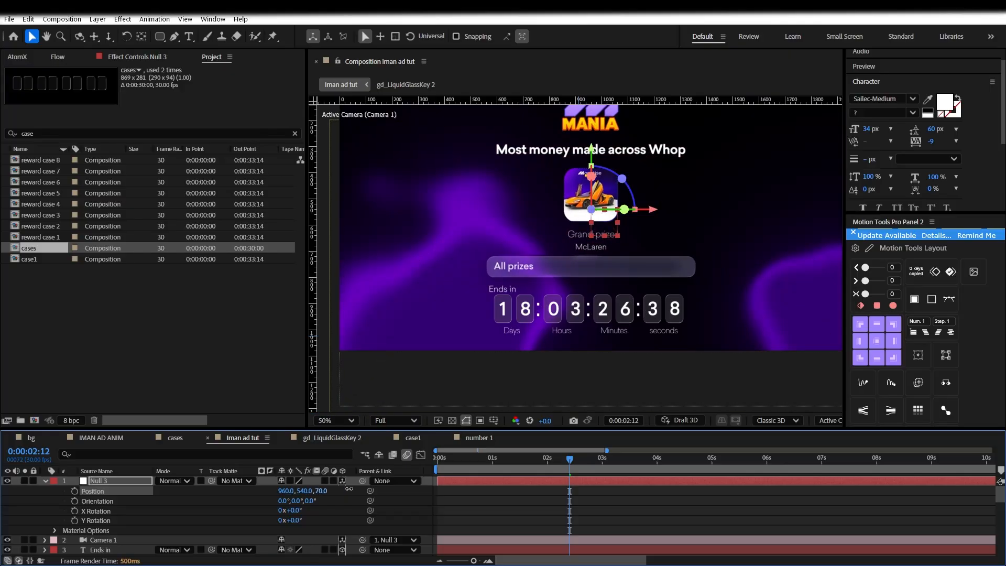
scroll(366, 519, down, 1)
click(97, 540)
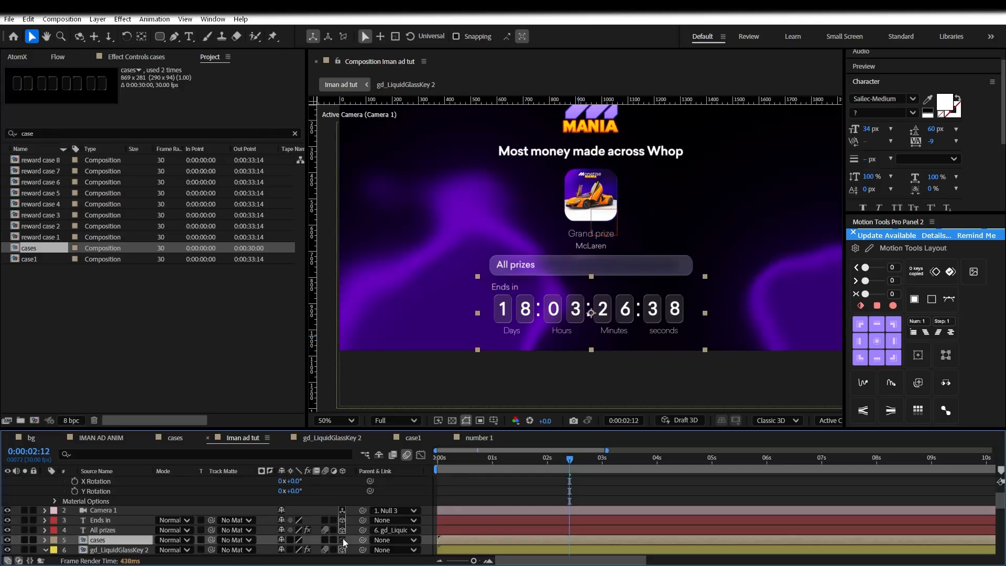
click(325, 540)
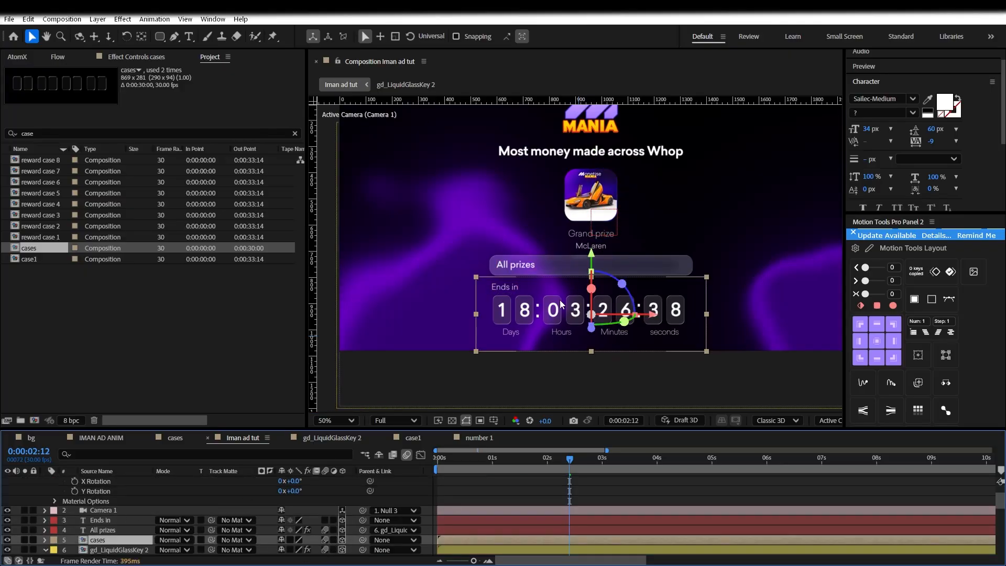
scroll(509, 504, up, 1)
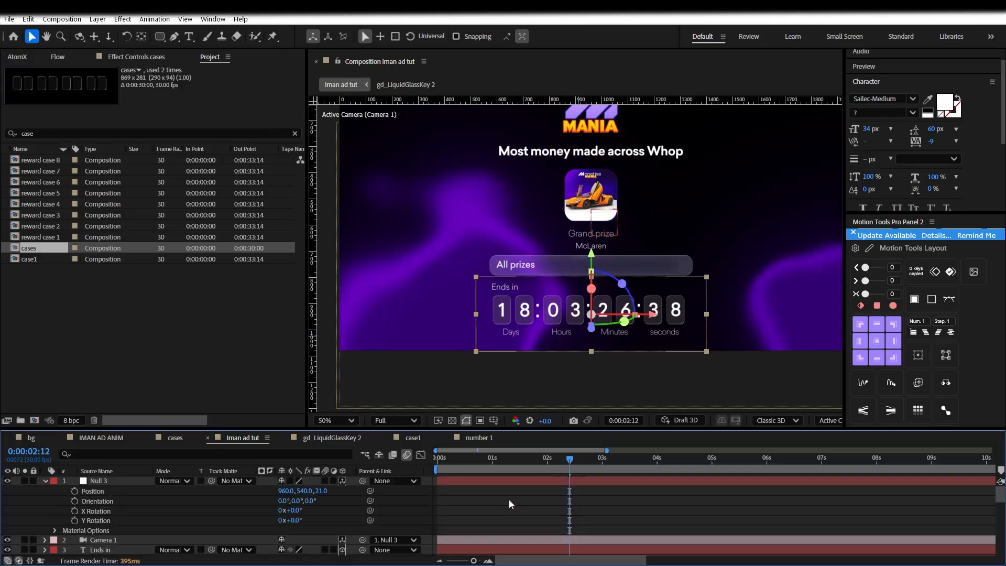
Push Null 3's Position Z to 136 so the camera frames the ad closer, then save
drag(324, 494, 346, 488)
drag(548, 266, 550, 307)
drag(539, 343, 530, 330)
drag(325, 494, 351, 483)
click(566, 491)
scroll(595, 266, down, 2)
scroll(595, 266, up, 2)
key(ctrl+s)
scroll(132, 508, down, 6)
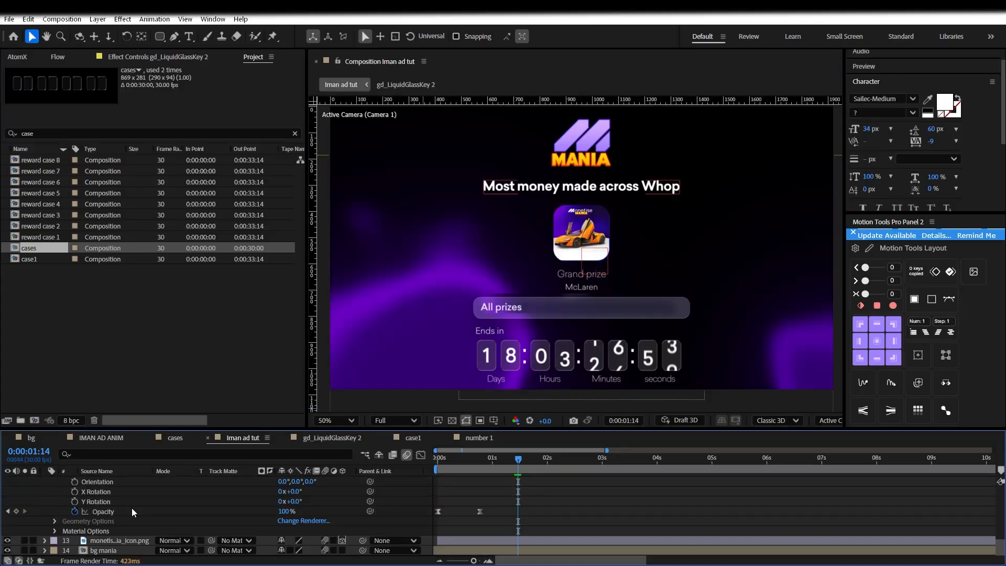
Apply Deep Glow to the monetise_mania_icon.png logo layer
click(118, 540)
click(906, 82)
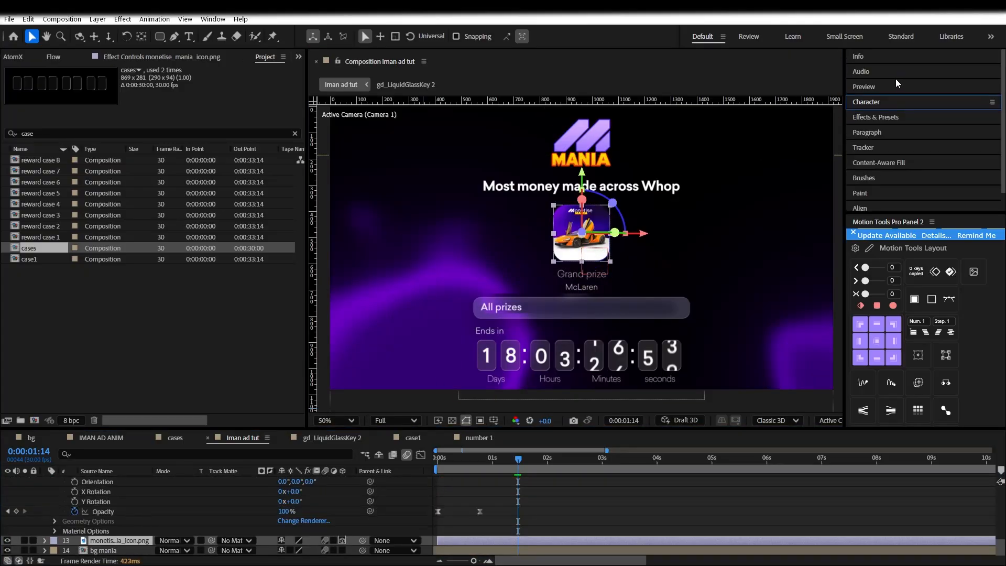
click(886, 119)
click(887, 131)
text(deep gl)
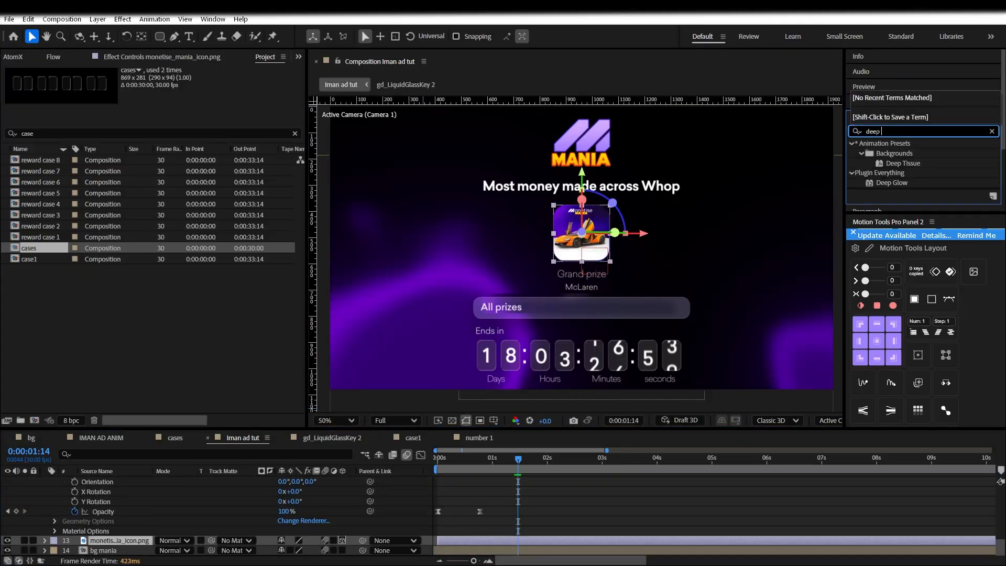
double_click(891, 153)
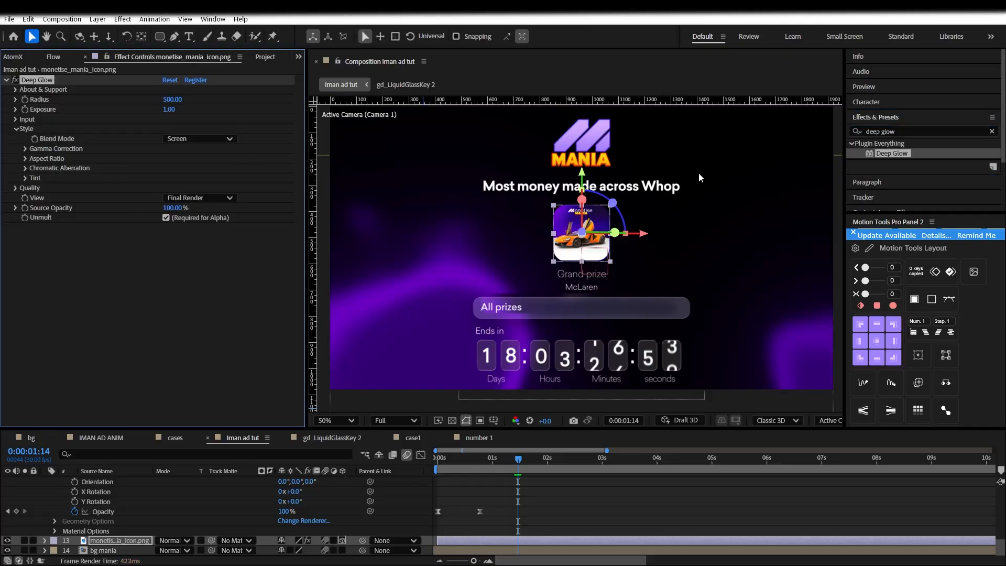
Set the Deep Glow Radius to 1102 and Exposure to 0.06
click(173, 109)
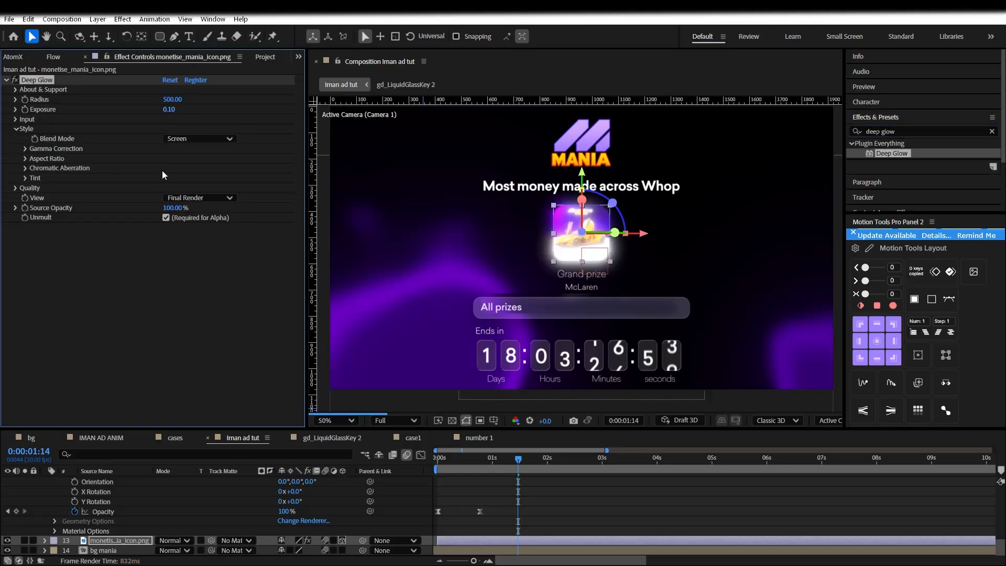
drag(173, 99, 521, 89)
drag(153, 100, 125, 99)
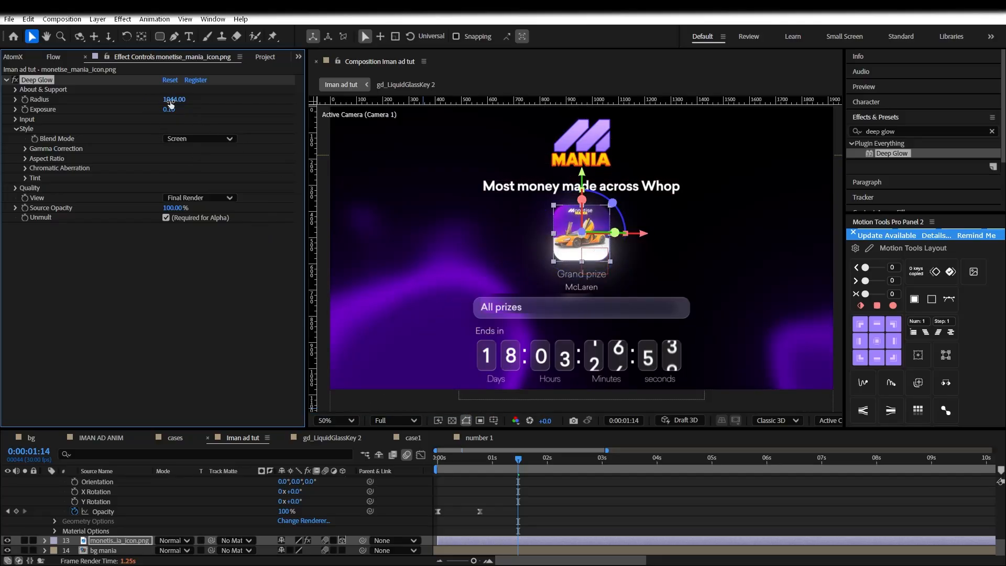
drag(164, 109, 165, 109)
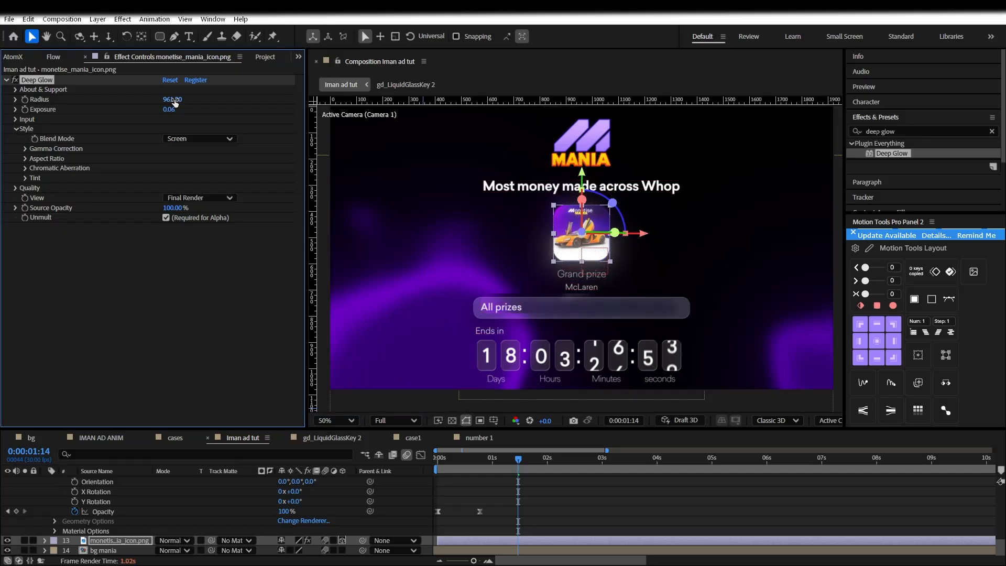
scroll(603, 239, up, 1)
click(627, 488)
scroll(548, 273, down, 3)
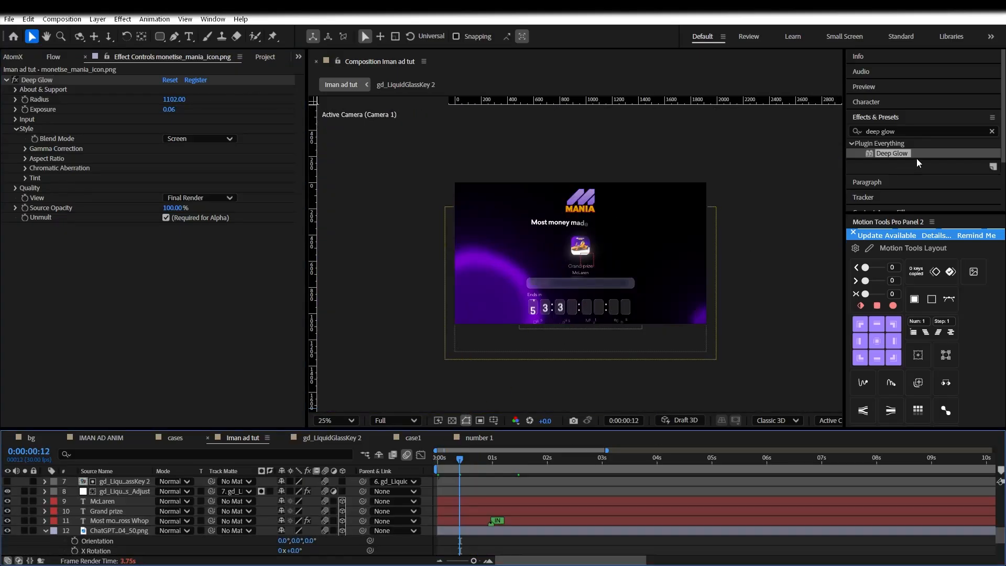
Apply BCC Light Sweep to the logo layer, undoing the copy dropped on the wrong layer
double_click(919, 132)
text(light swee)
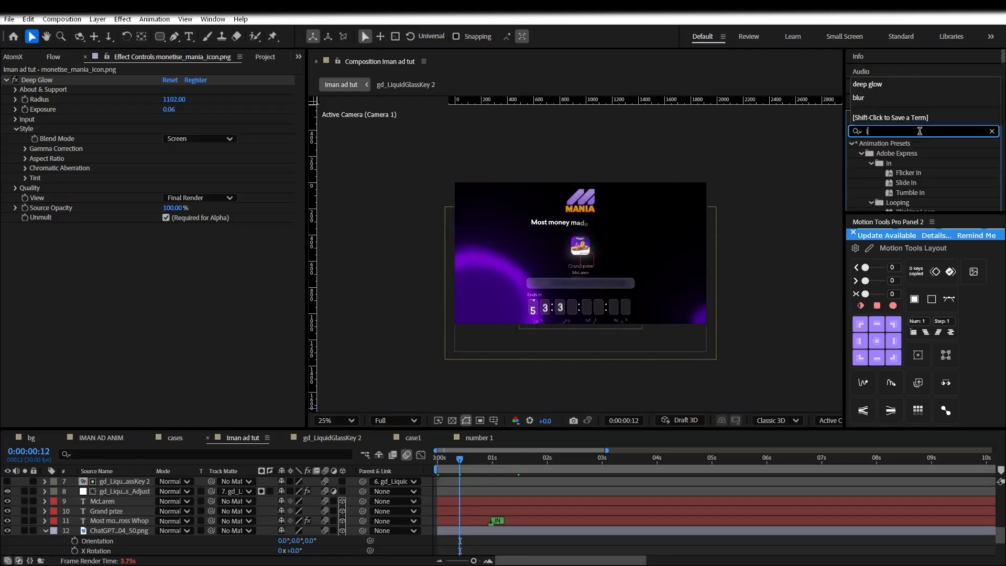
key(Return)
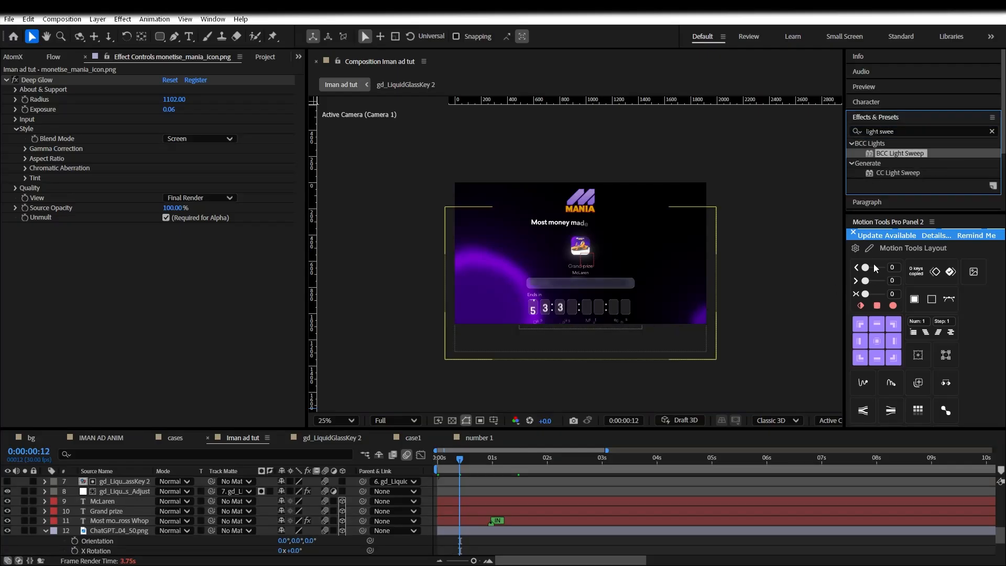
drag(912, 154, 138, 519)
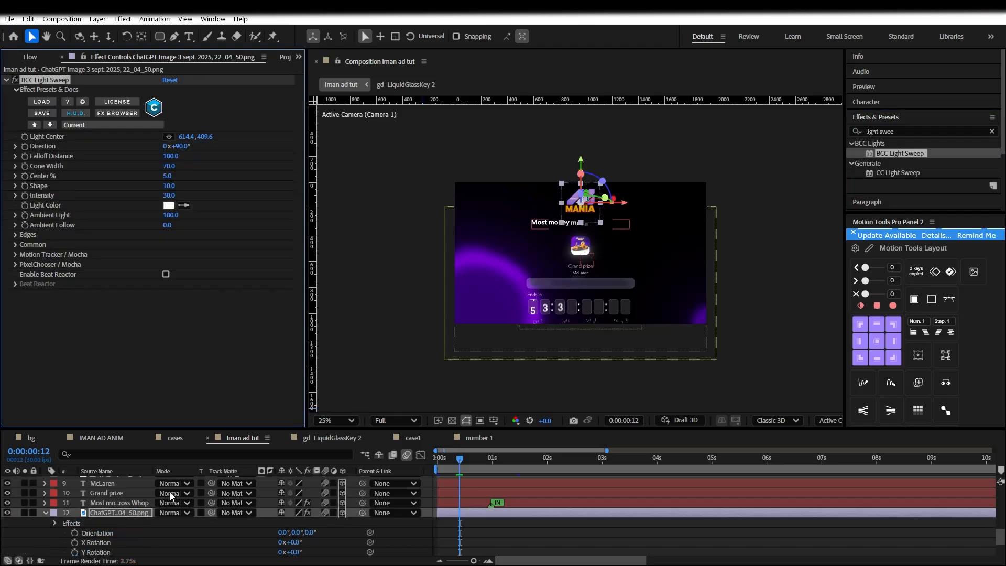
key(ctrl+z)
click(127, 543)
double_click(907, 153)
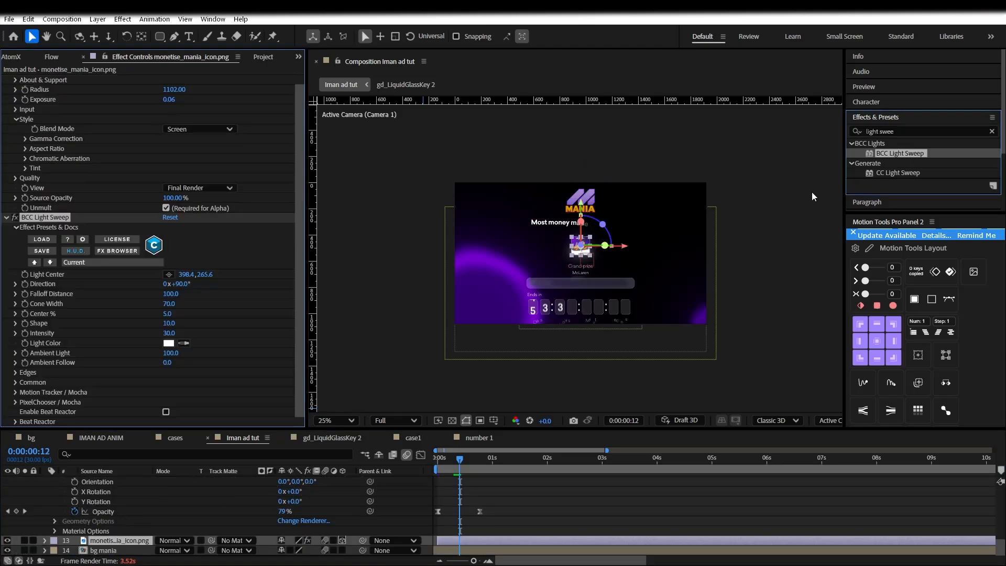
Set the light sweep Direction to 135° and keyframe its Light Center at frame 0
scroll(611, 255, up, 4)
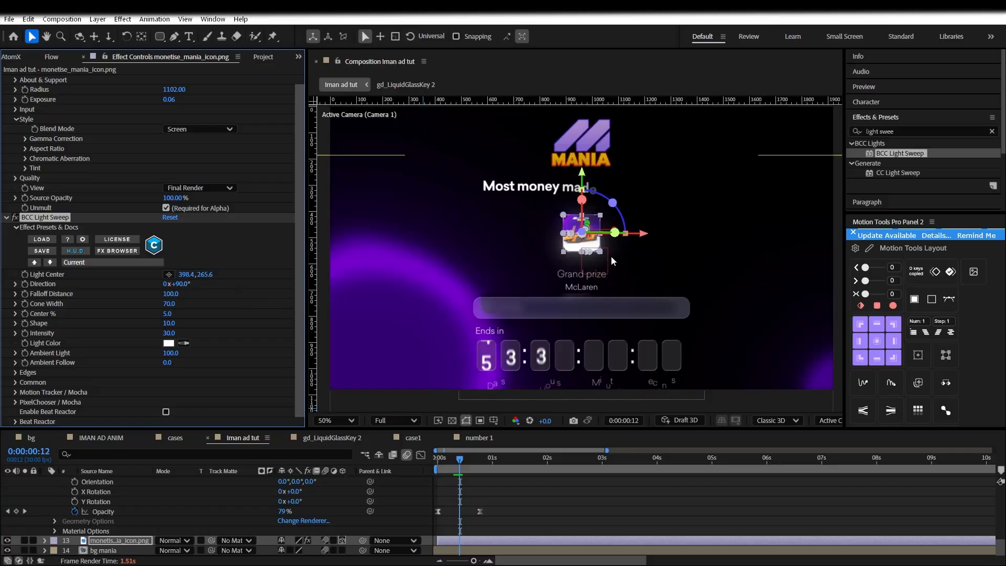
drag(451, 458, 454, 457)
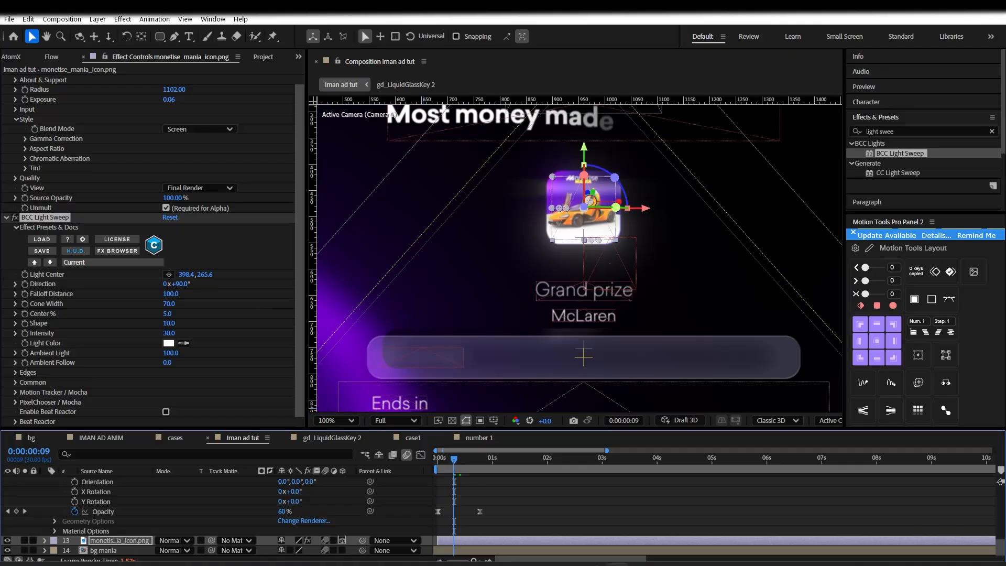
drag(186, 284, 204, 283)
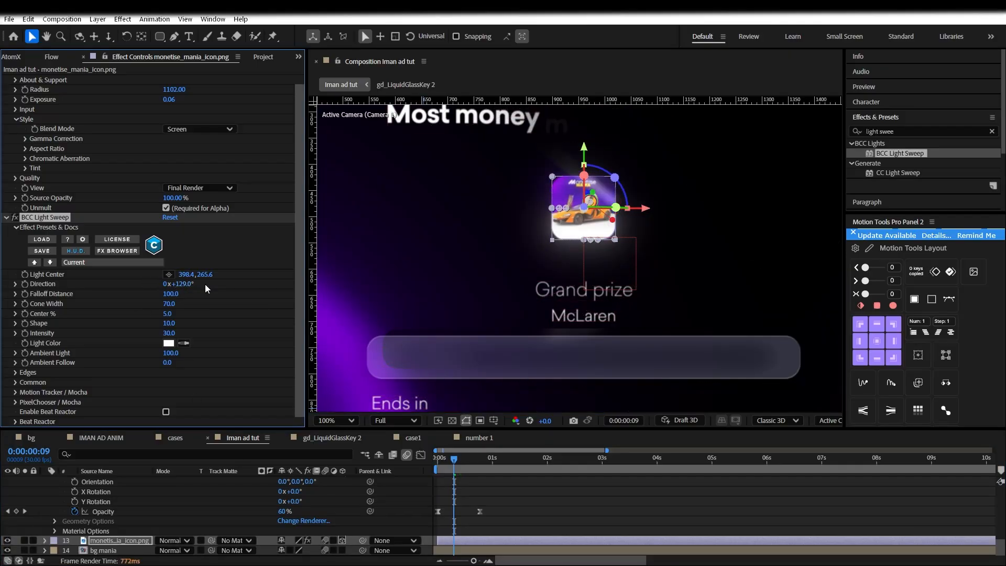
drag(187, 284, 191, 283)
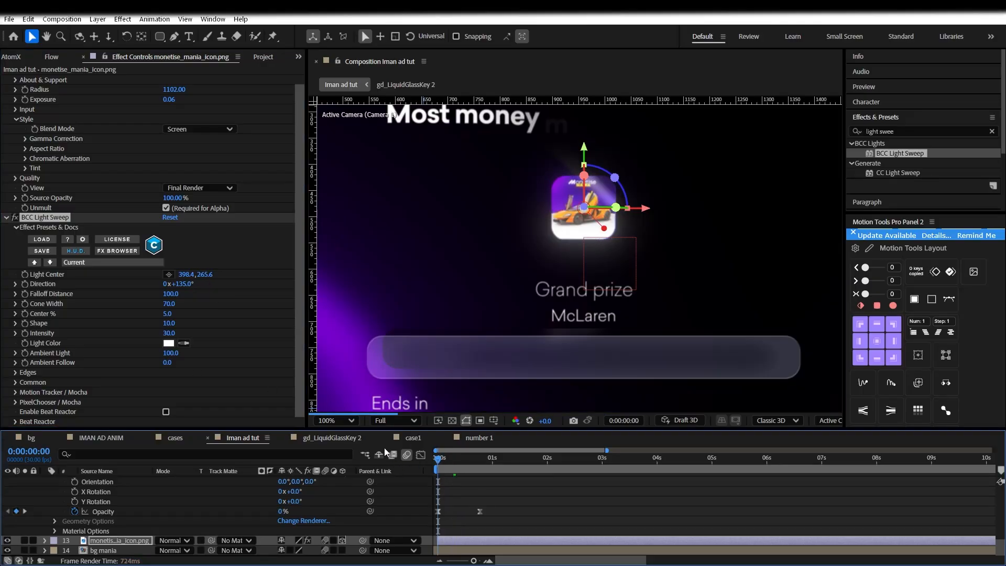
key(Home)
click(25, 274)
drag(478, 461, 503, 460)
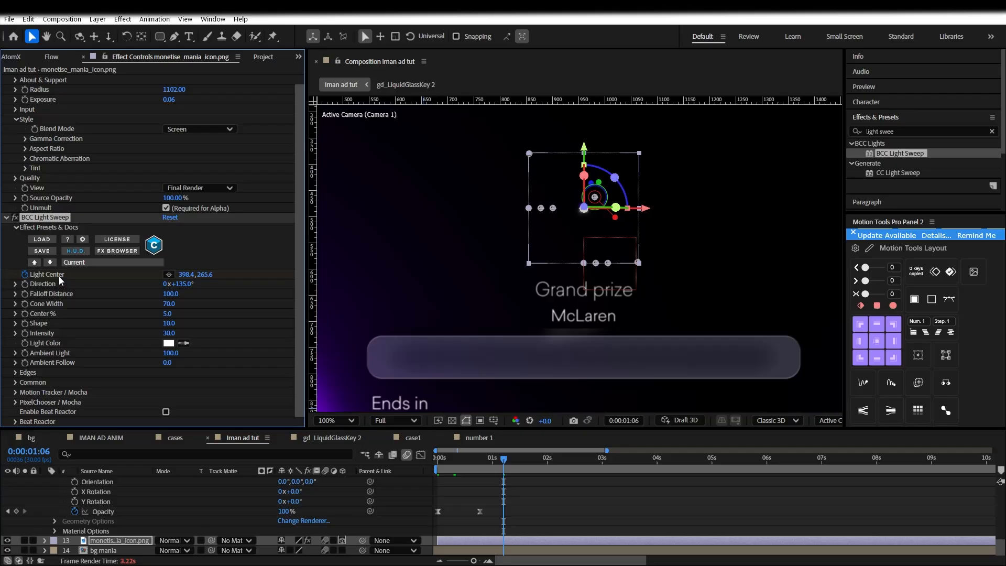
Reveal the keyframed Light Center property and move the time to 0:00:01:14
key(u)
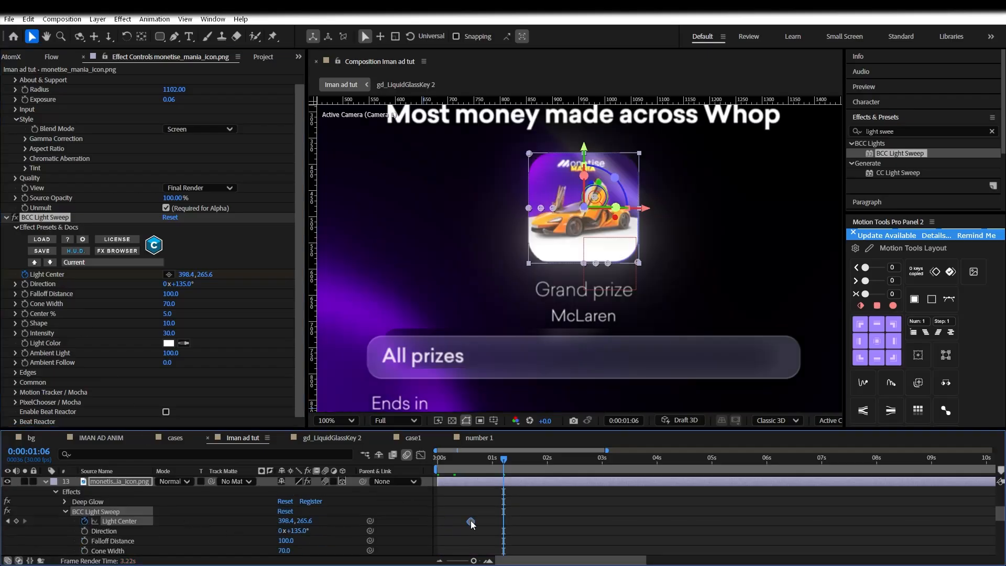
drag(508, 460, 524, 457)
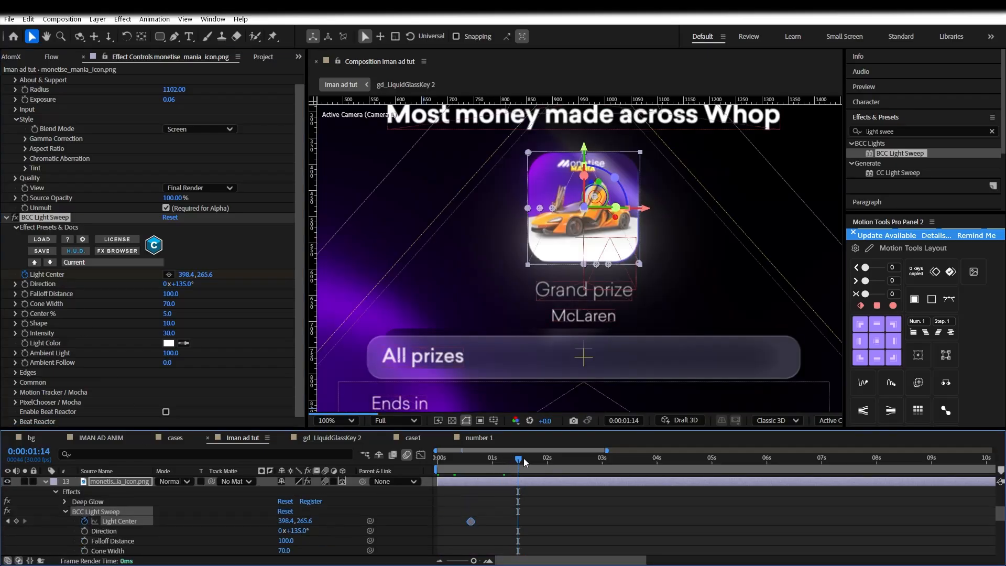
scroll(319, 532, up, 10)
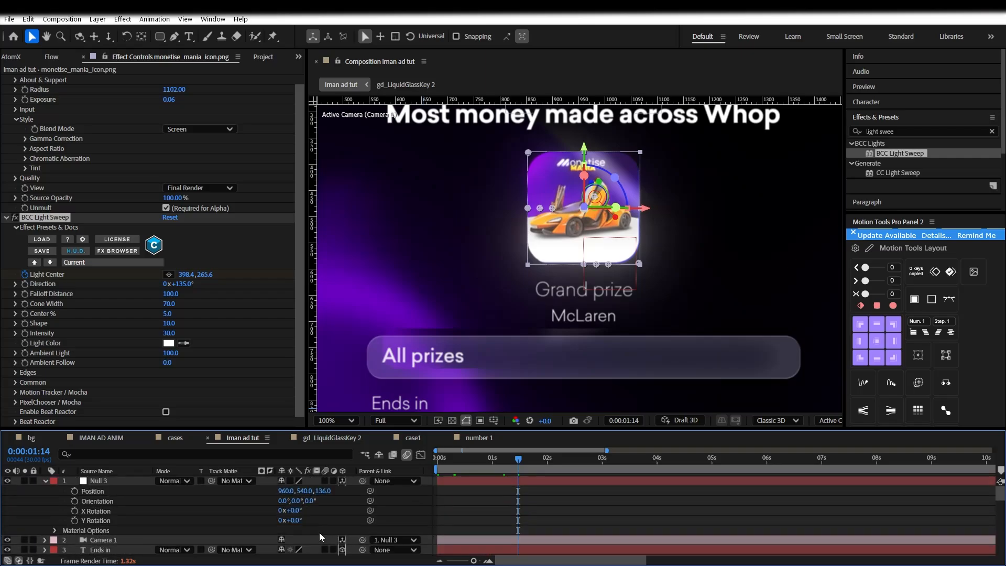
scroll(319, 533, down, 3)
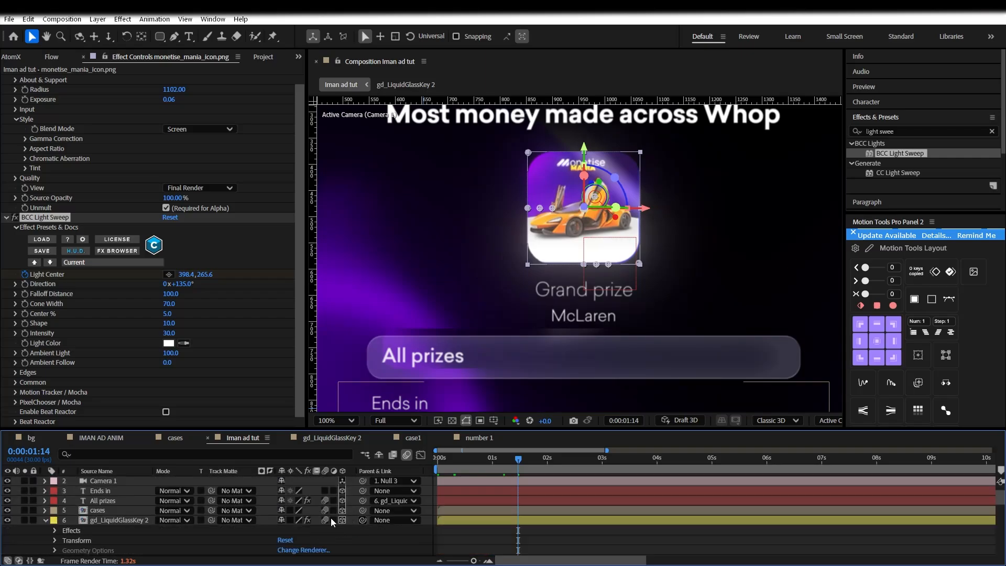
scroll(336, 521, down, 4)
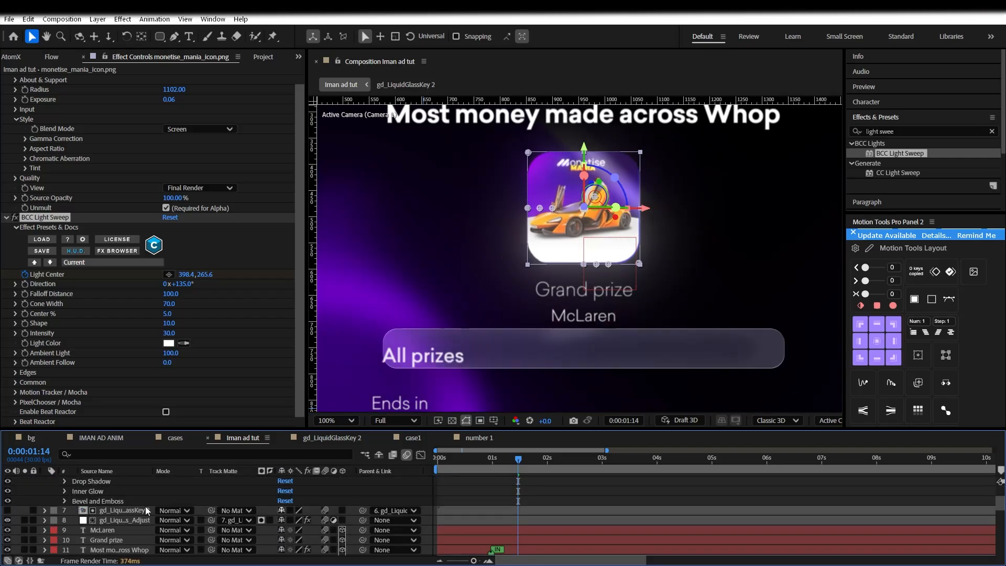
scroll(197, 516, up, 5)
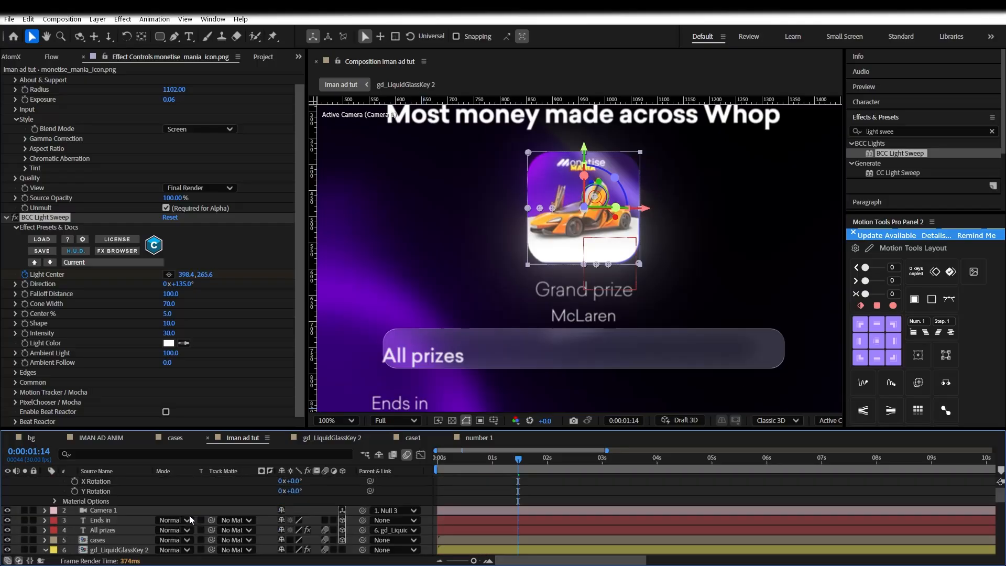
Enable 3D on gd_LiquidGlassKey 2 and hide the gd_LiquidGlass_Adjust layer, then review at frame 22
click(109, 529)
scroll(253, 533, down, 3)
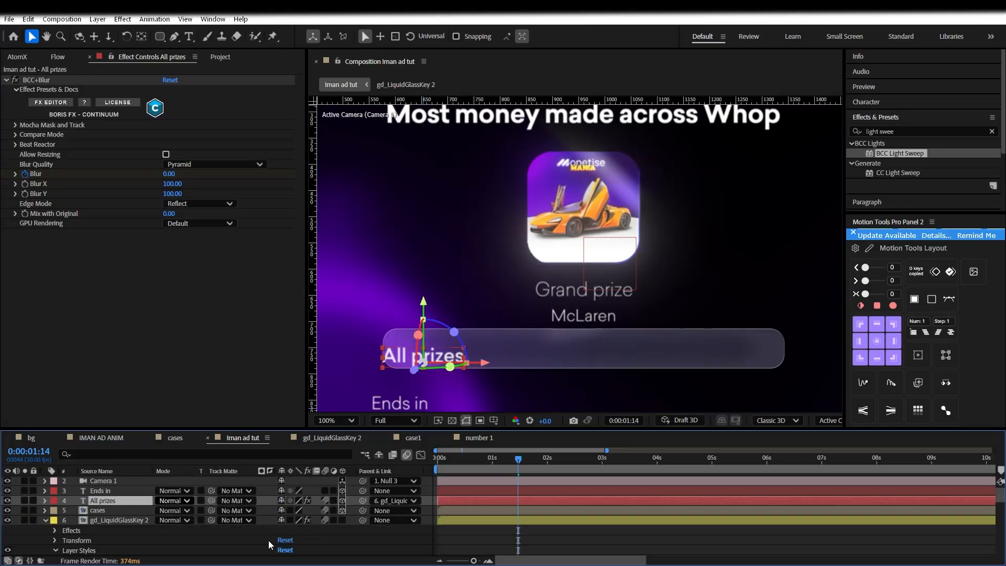
click(124, 519)
click(341, 520)
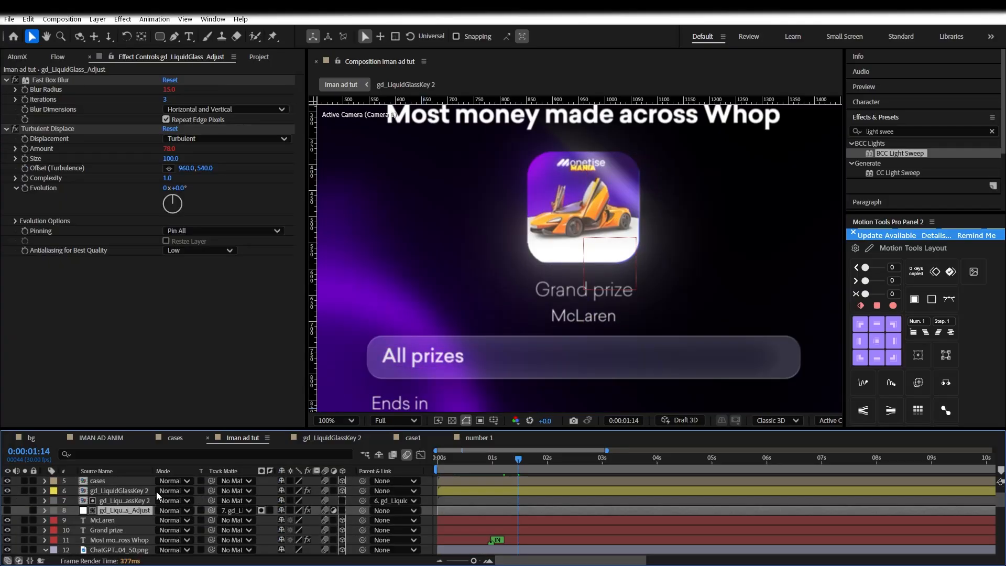
click(341, 491)
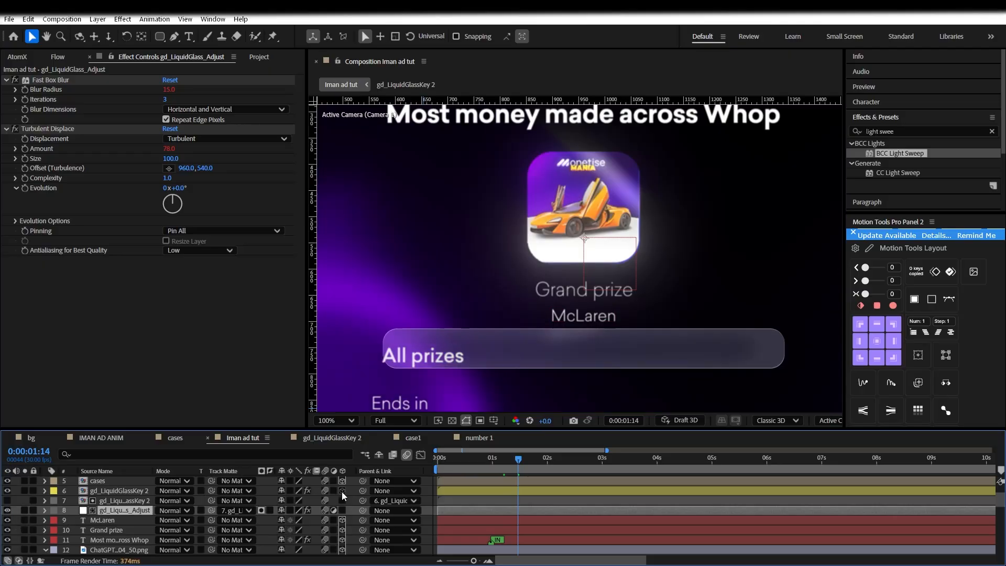
click(341, 492)
click(7, 510)
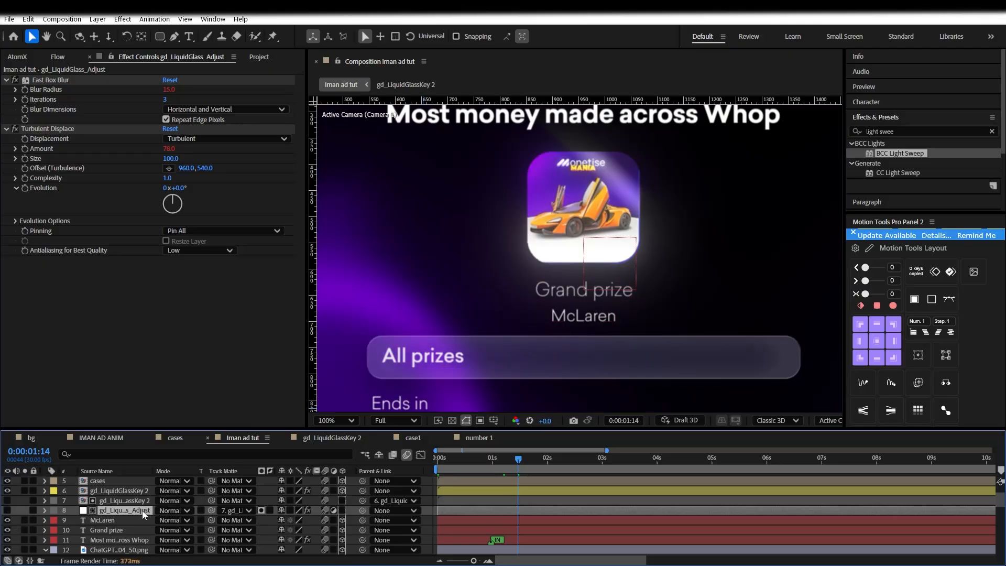
click(356, 473)
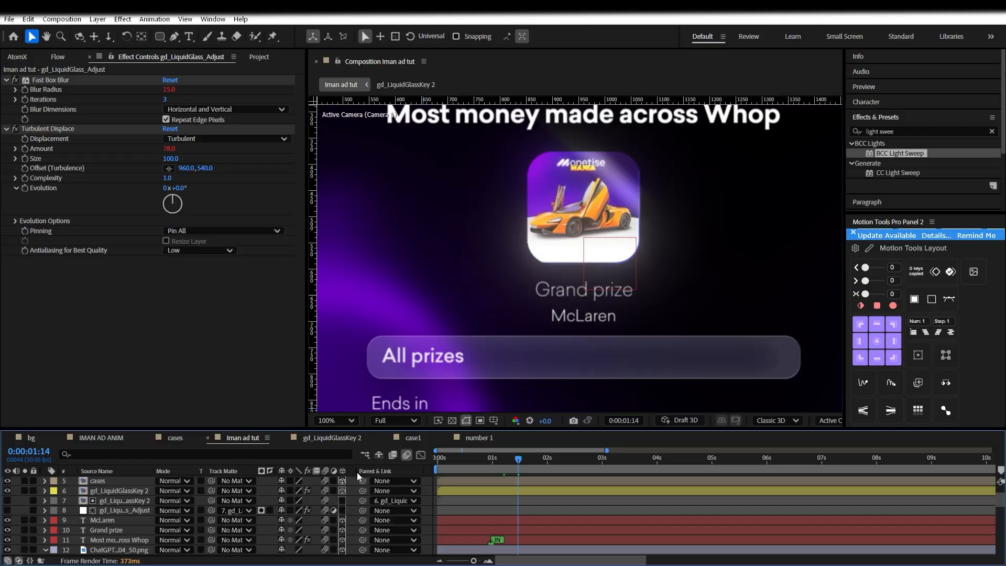
drag(503, 462, 475, 471)
key(comma)
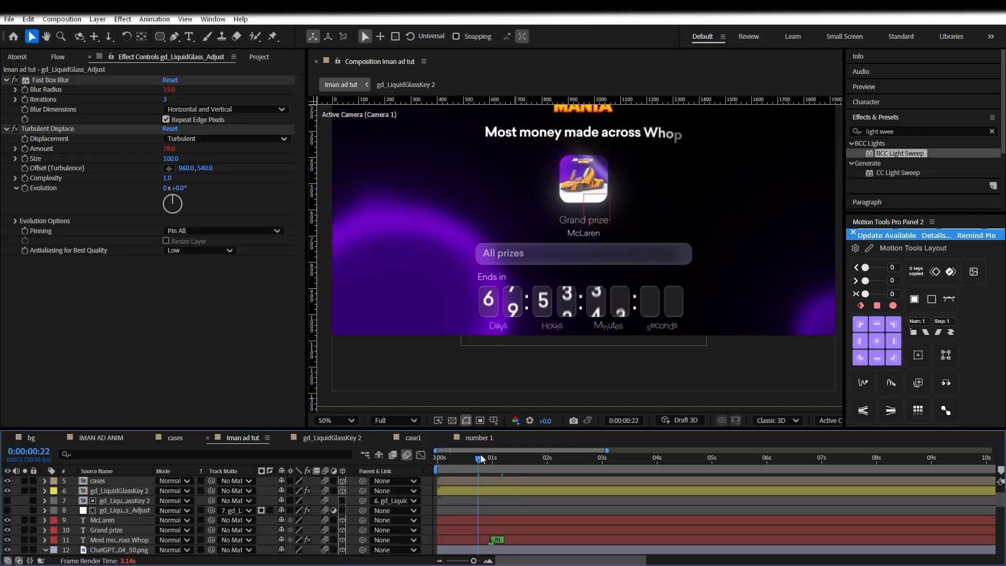
scroll(442, 487, down, 5)
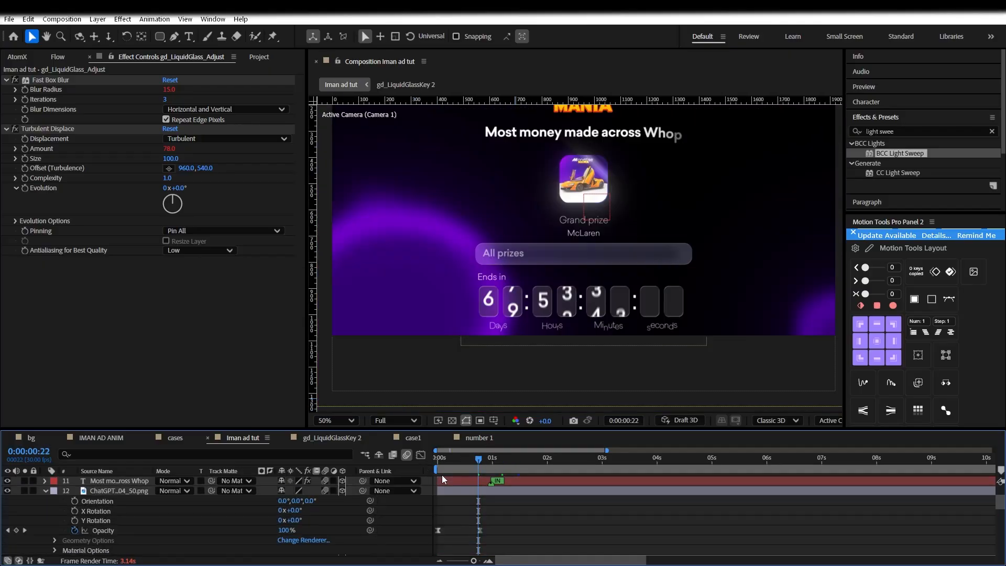
scroll(99, 504, down, 5)
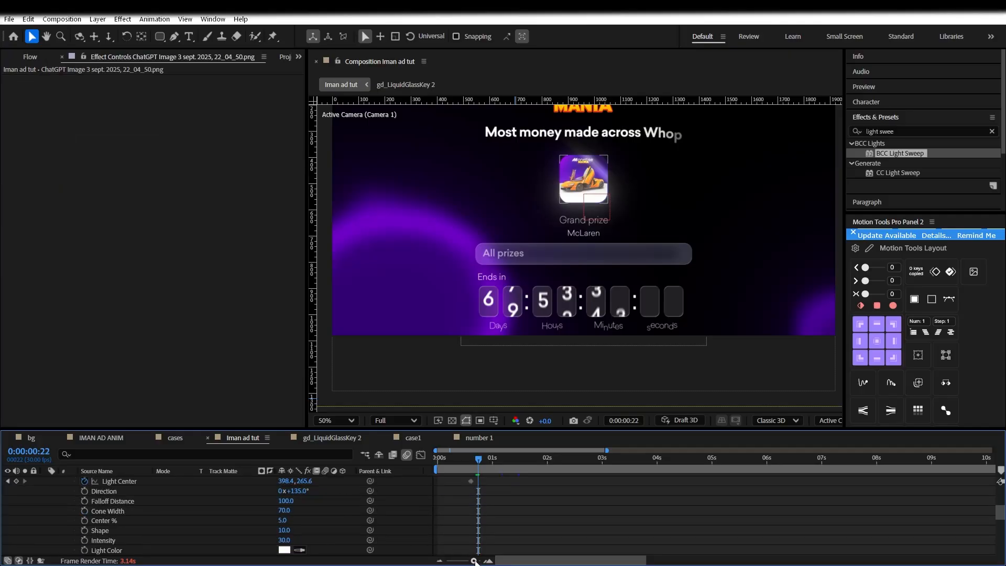
Shift the Light Center keyframe earlier and reposition the sweep's centre over the icon
drag(476, 561, 468, 560)
click(503, 481)
click(459, 480)
click(458, 481)
drag(460, 481, 491, 464)
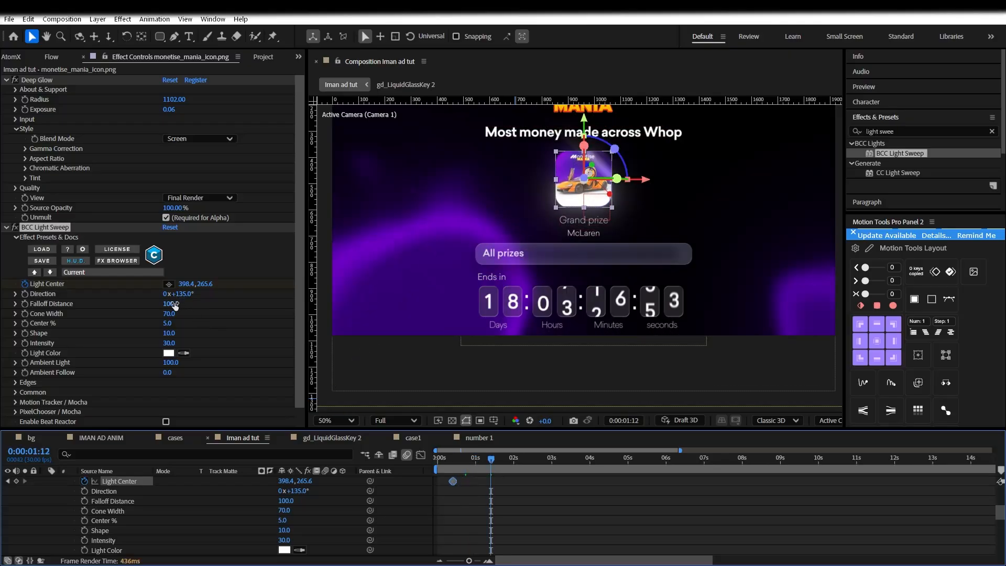
drag(583, 178, 539, 211)
Move the second Light Center keyframe later and scrub to preview the sweep
drag(493, 459, 462, 461)
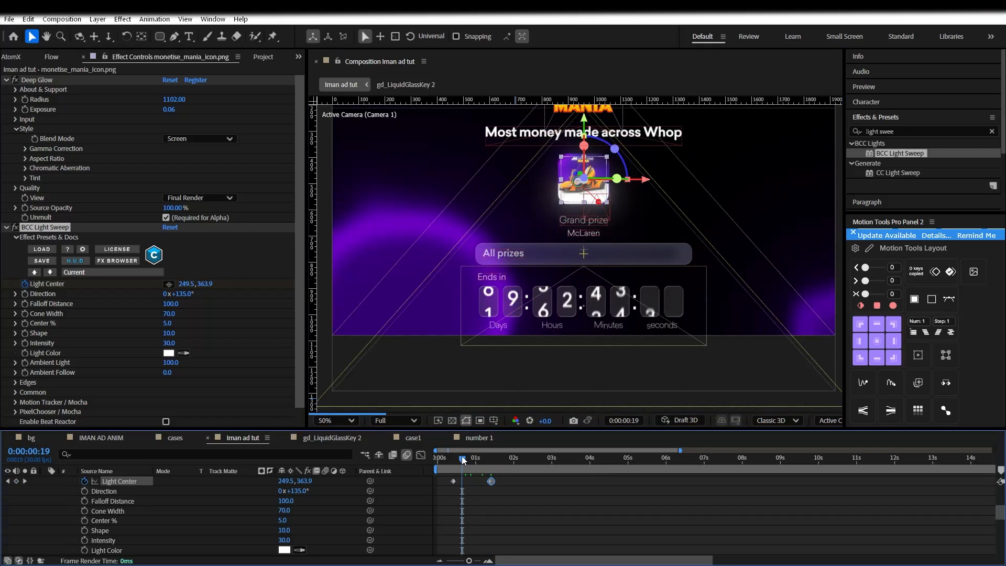
click(457, 463)
click(495, 491)
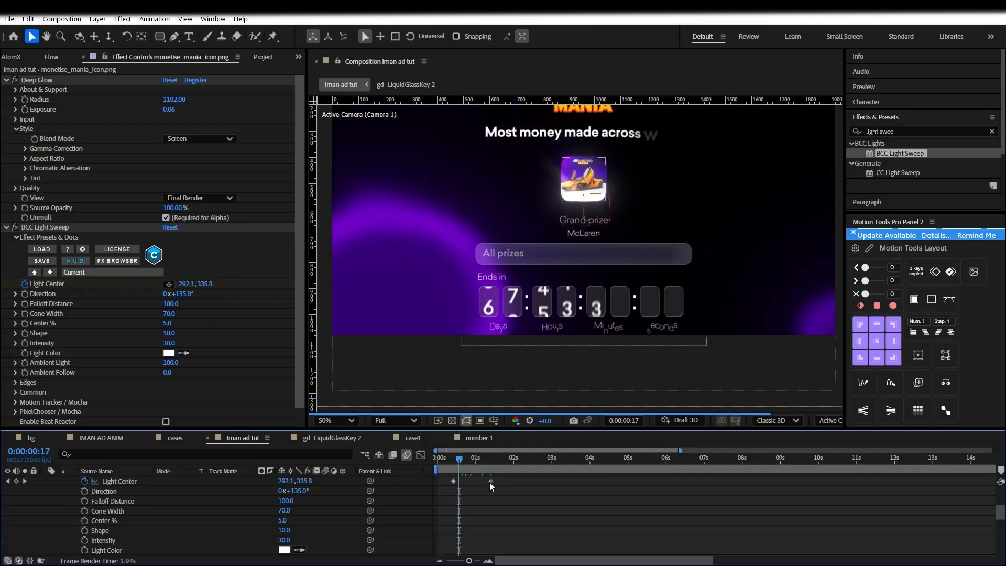
drag(491, 481, 578, 481)
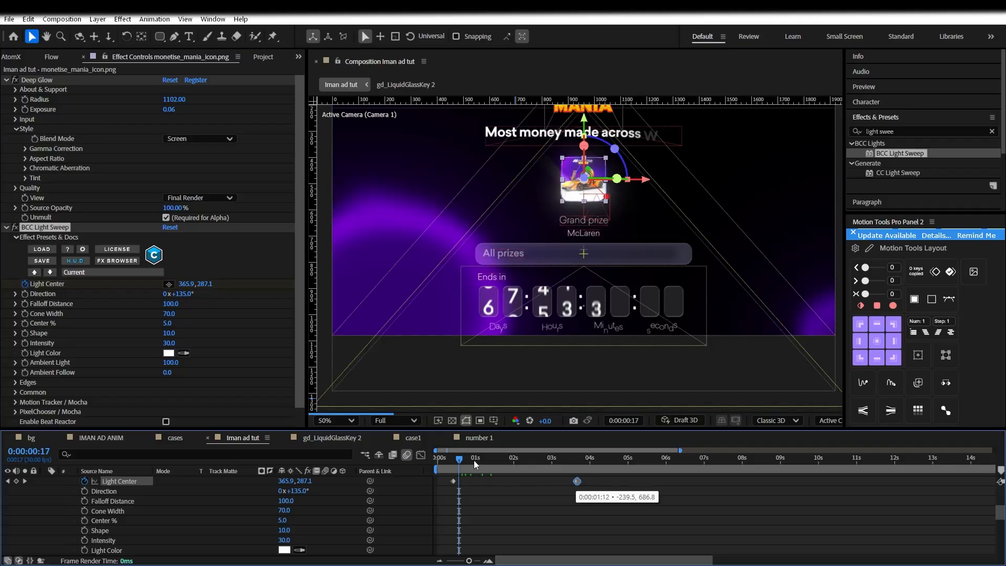
drag(460, 460, 482, 462)
click(494, 490)
drag(469, 560, 463, 560)
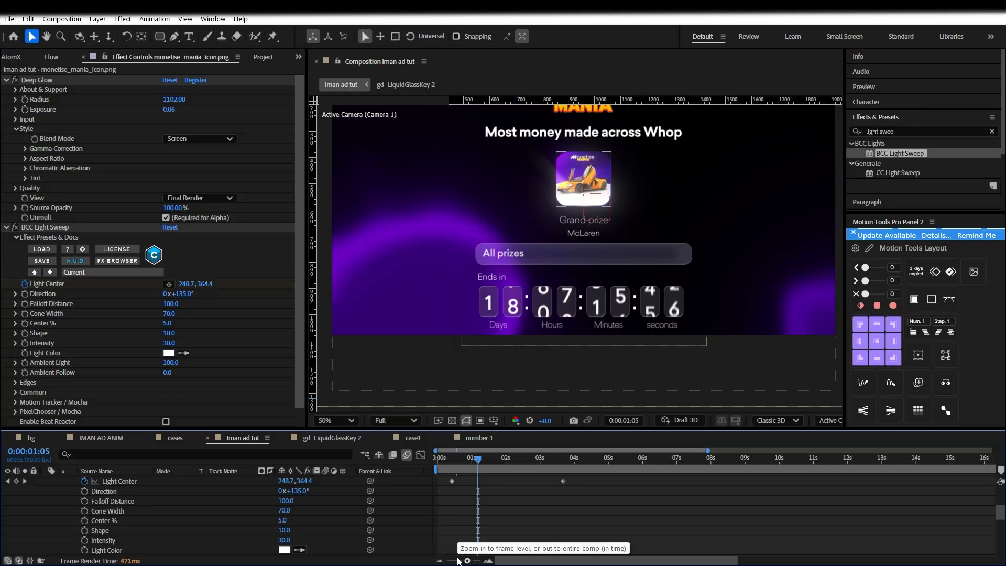
drag(455, 561, 454, 561)
scroll(137, 515, up, 3)
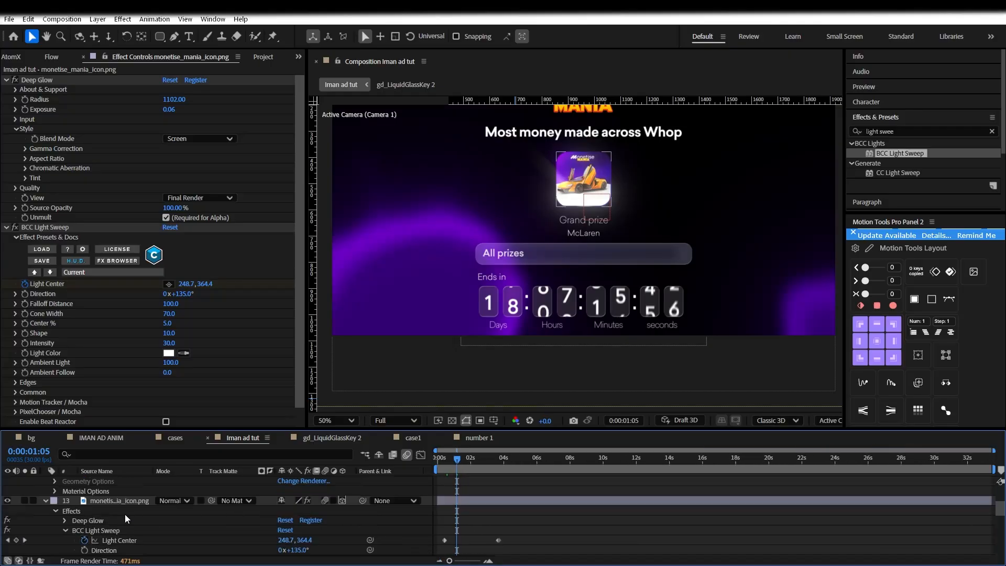
click(65, 529)
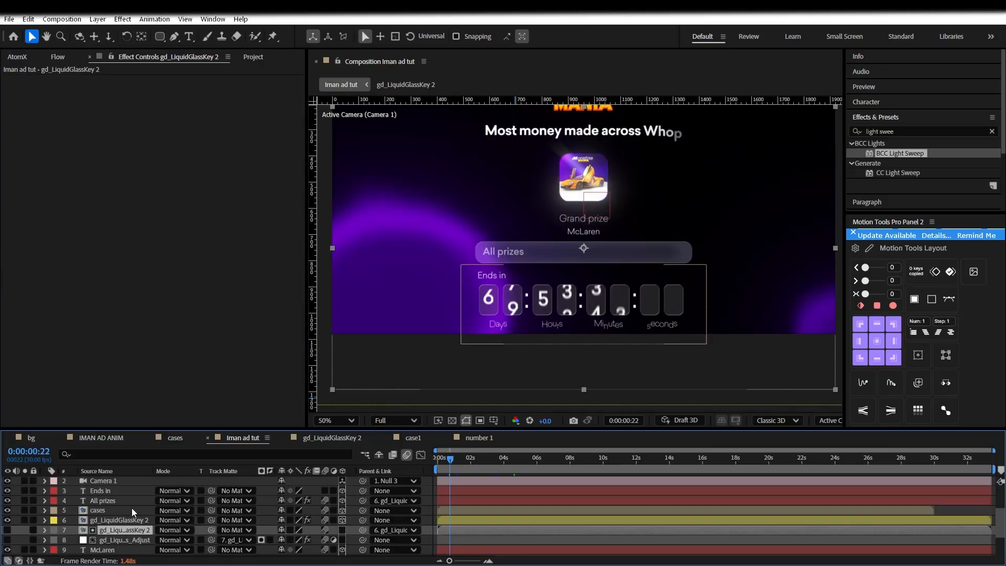
Draw a thin rectangular mask on the cases layer across the countdown row
click(126, 513)
scroll(440, 329, up, 1)
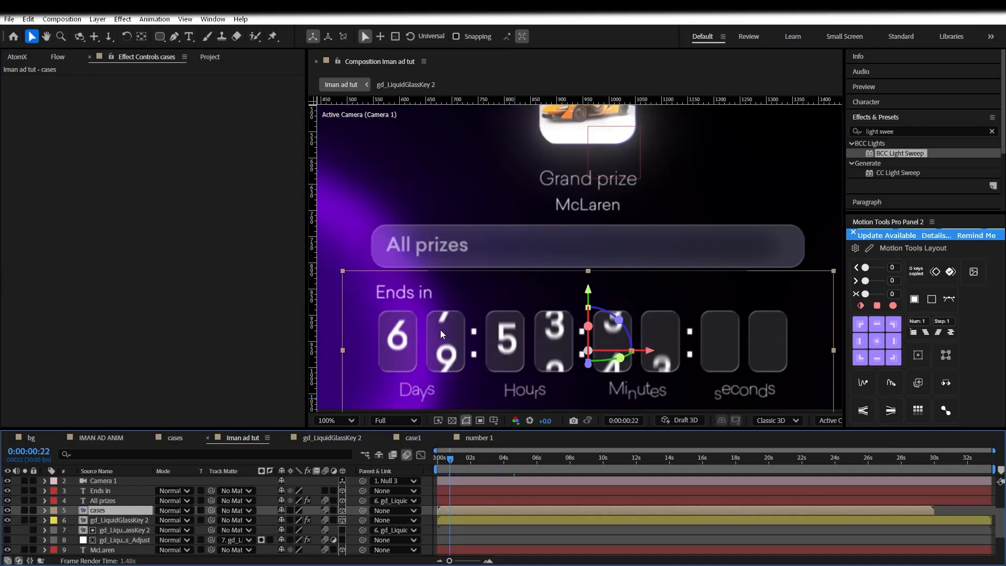
click(160, 36)
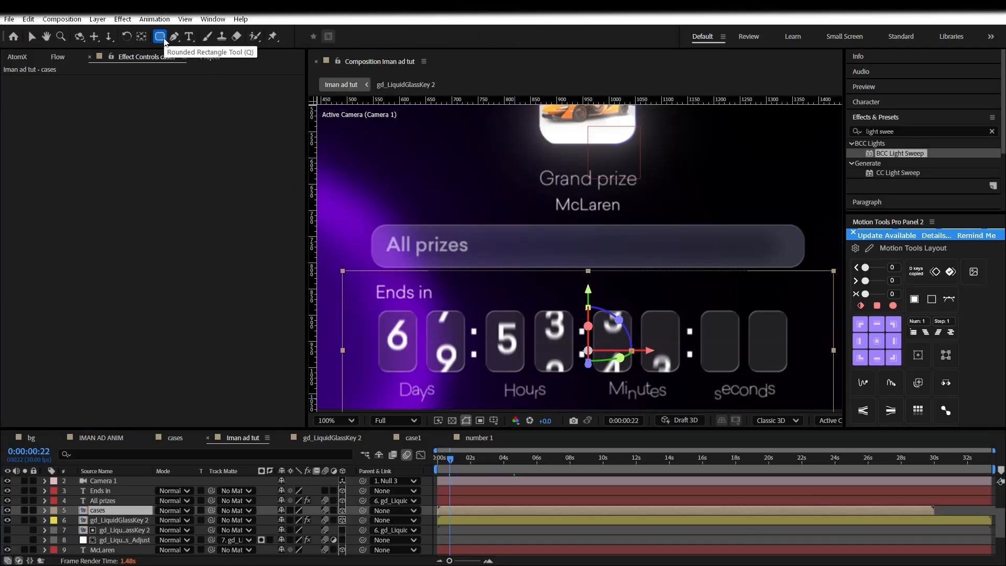
drag(349, 340, 805, 342)
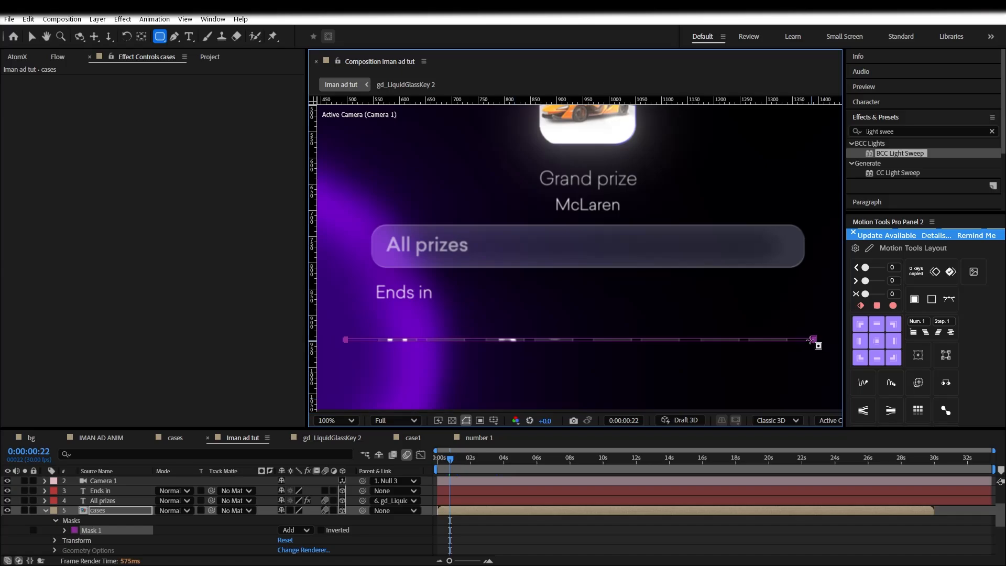
key(period)
key(h)
drag(789, 345, 563, 251)
drag(755, 319, 574, 276)
key(period)
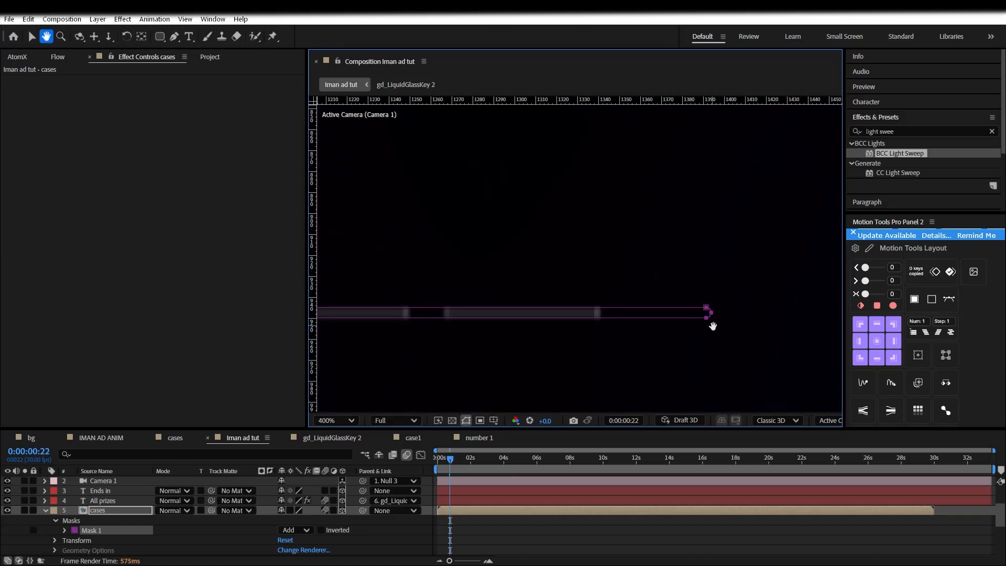
key(v)
drag(710, 313, 703, 312)
double_click(708, 309)
Set a Mask Path keyframe for Mask 1 at 0s and select the mask's right-end points
click(545, 536)
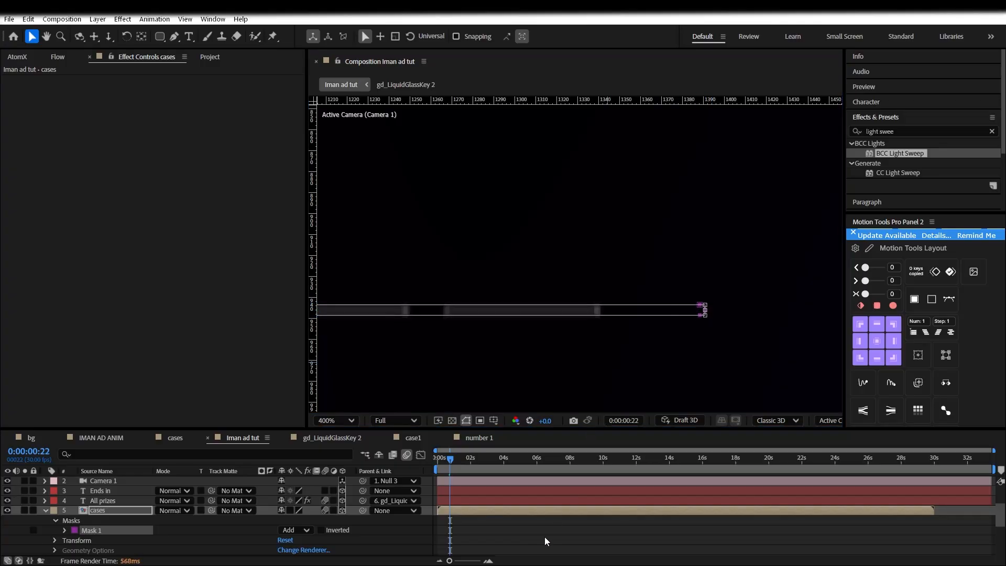
scroll(484, 307, down, 2)
scroll(484, 307, down, 2)
click(104, 511)
key(Home)
click(65, 530)
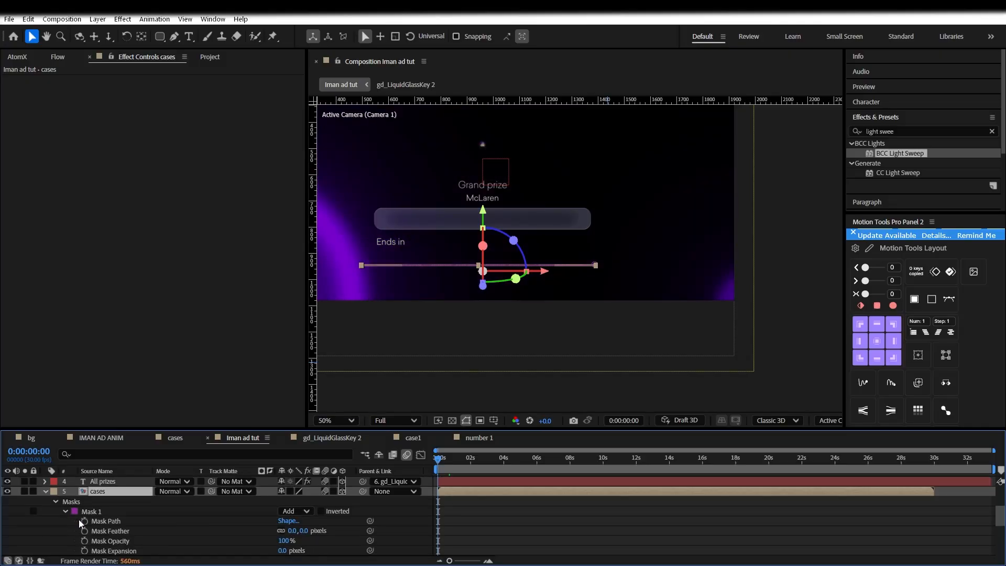
click(85, 521)
scroll(595, 314, up, 5)
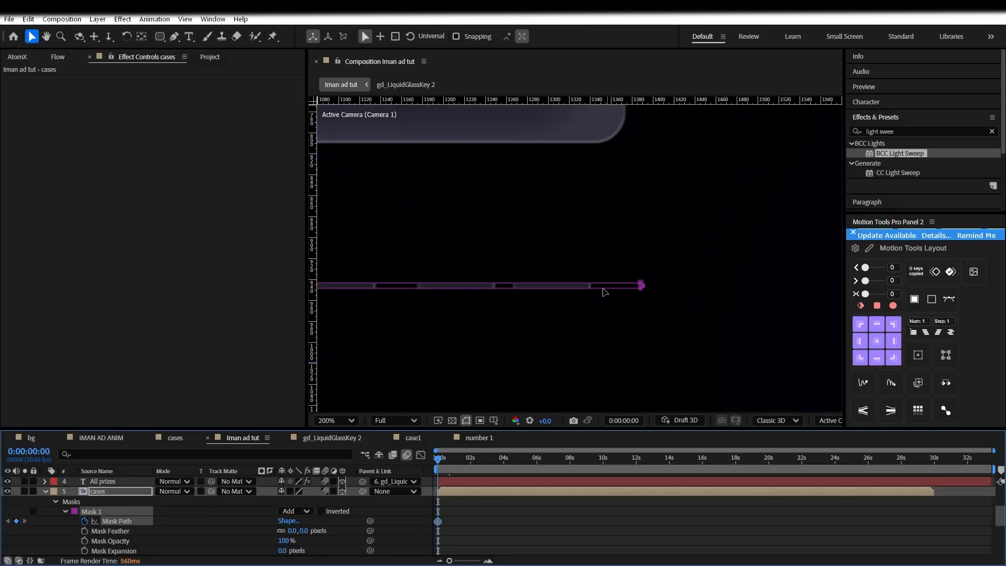
drag(702, 308, 696, 313)
key(ctrl+z)
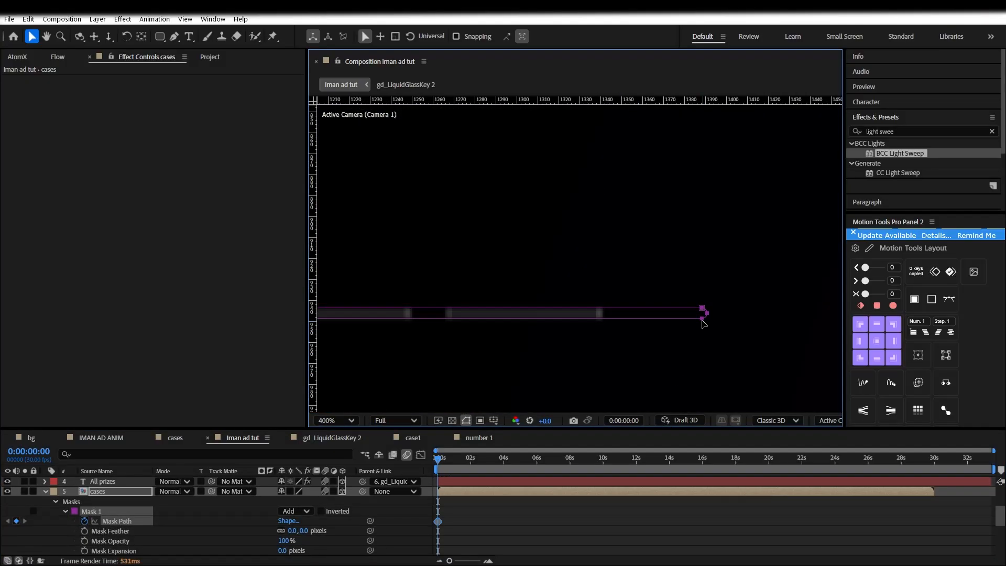
click(705, 311)
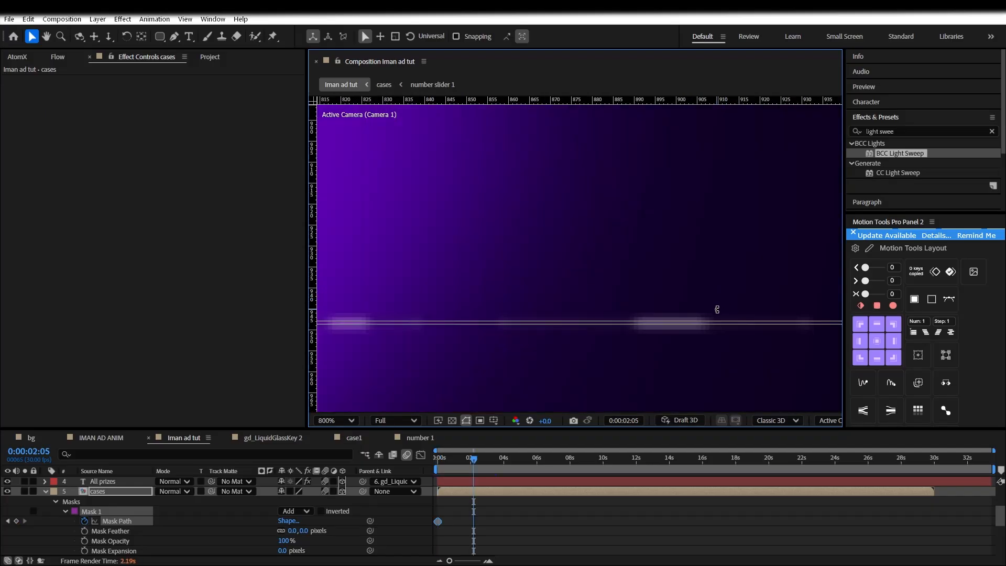
drag(718, 307, 430, 298)
scroll(570, 296, down, 4)
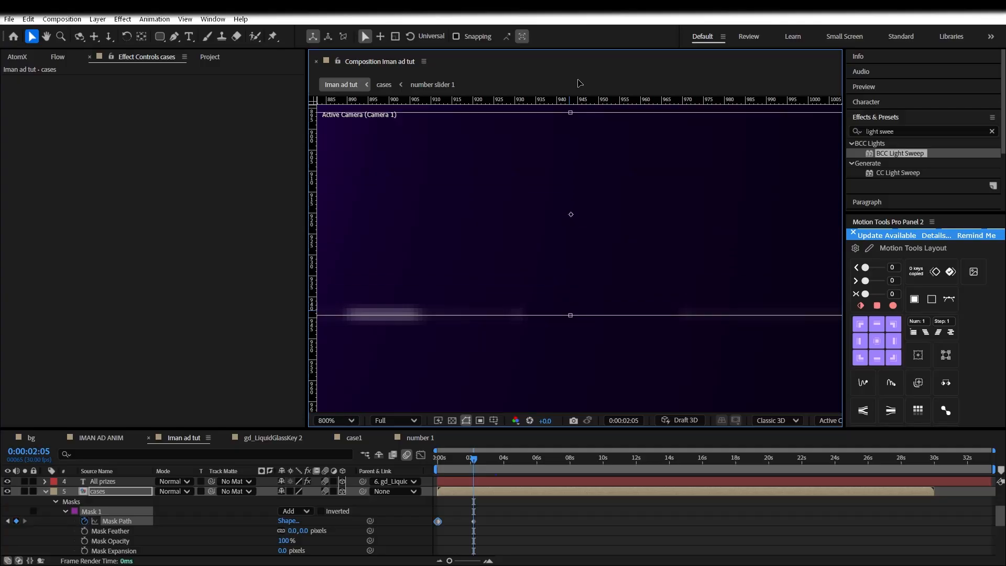
Increase Mask Expansion and feather the mask 45 px so the countdown reveals
scroll(571, 395, down, 2)
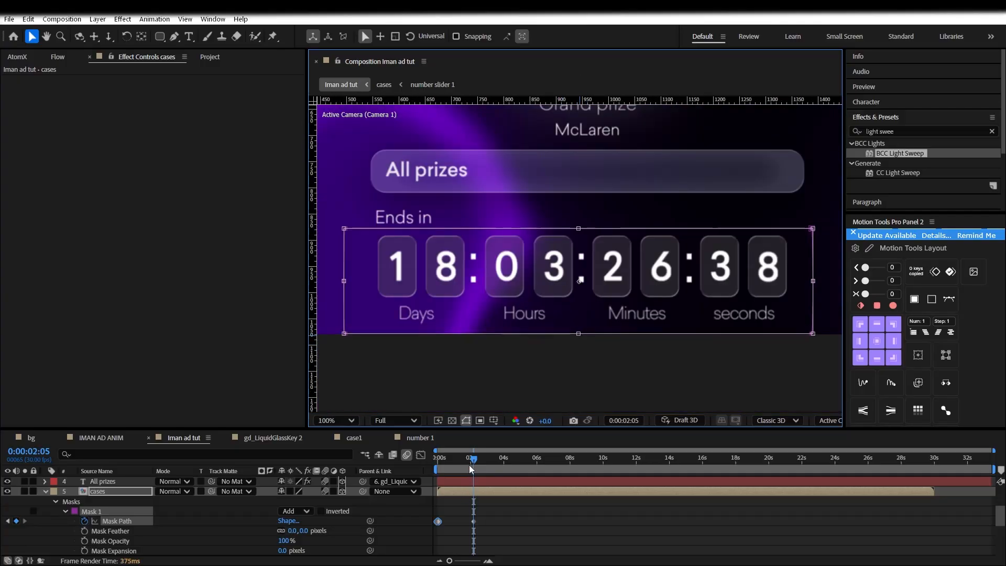
click(126, 551)
click(453, 458)
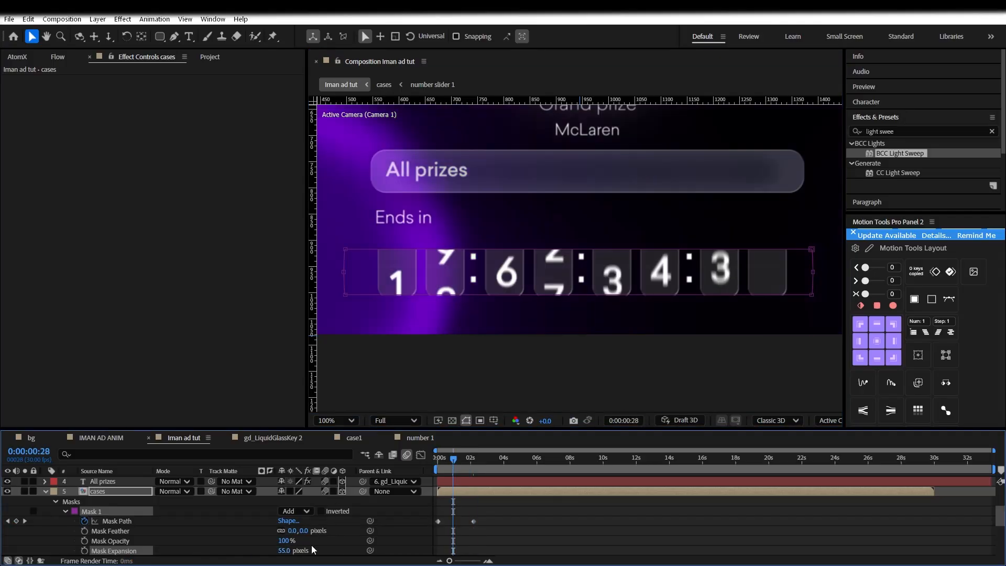
drag(453, 470, 448, 468)
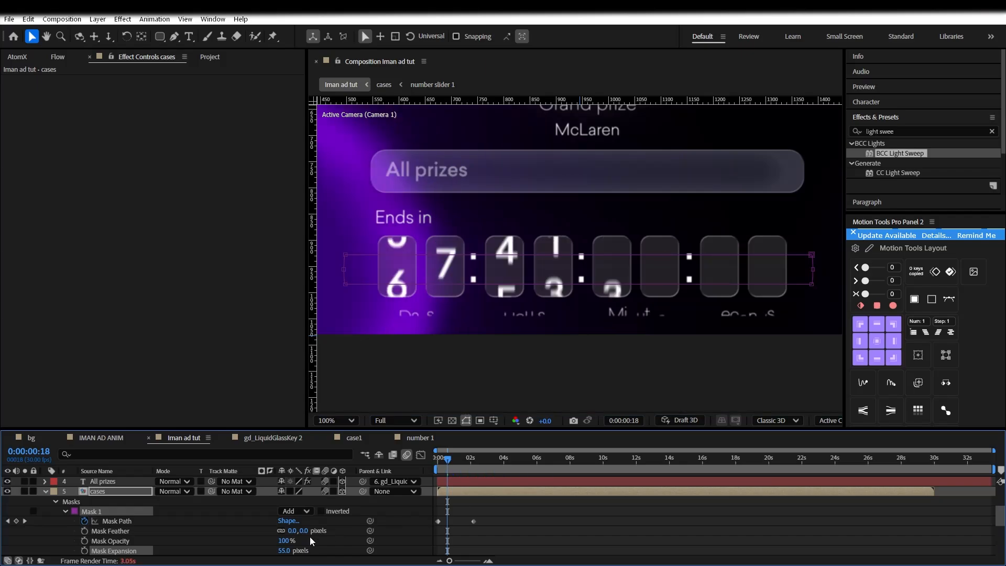
mouse_move(282, 552)
mouse_down()
mouse_move(291, 556)
mouse_move(269, 550)
mouse_up()
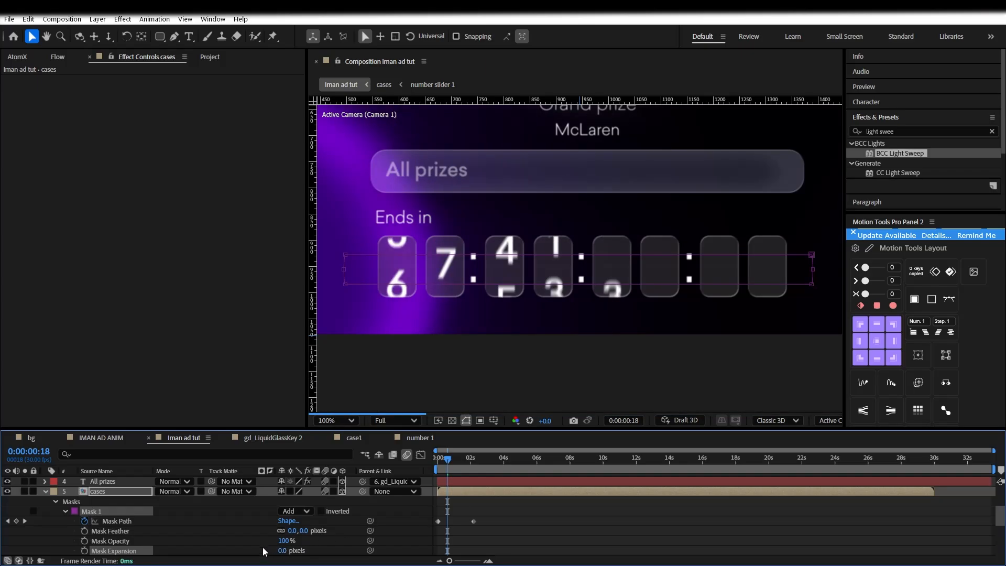
scroll(269, 538, down, 3)
drag(283, 511, 331, 502)
click(442, 460)
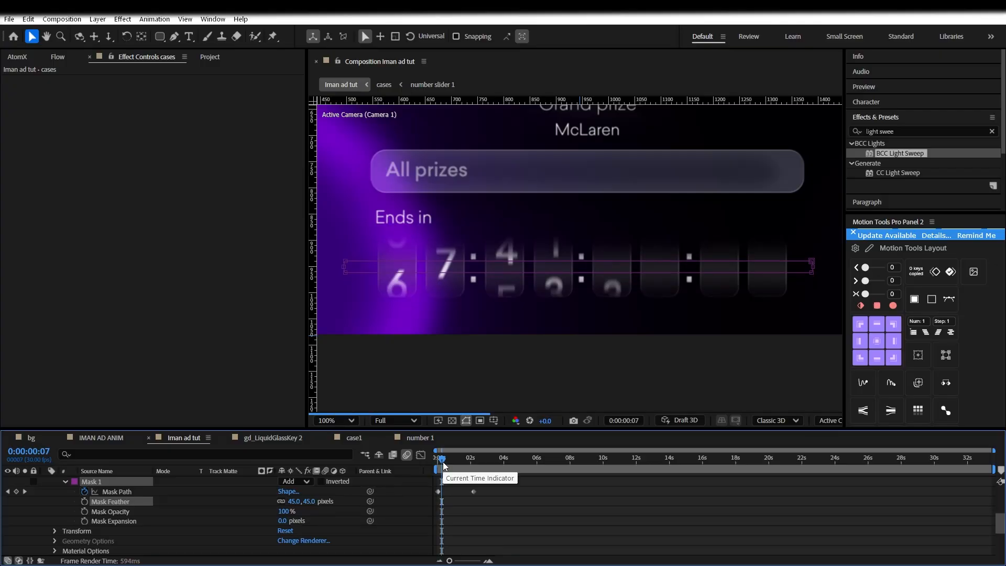
Move the end Mask Path keyframe later for a slower reveal, check it, and save
key(Home)
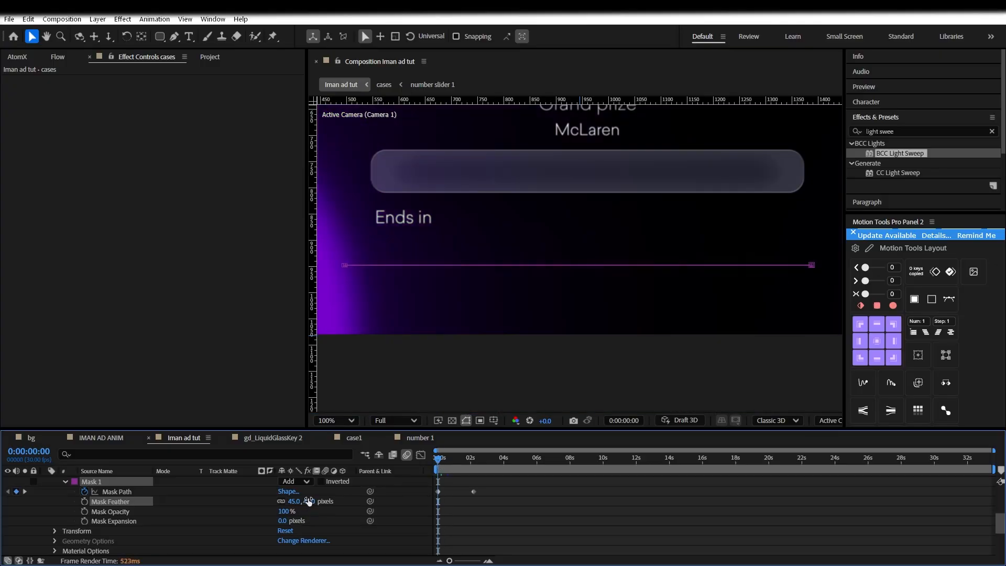
drag(473, 491, 513, 491)
click(446, 461)
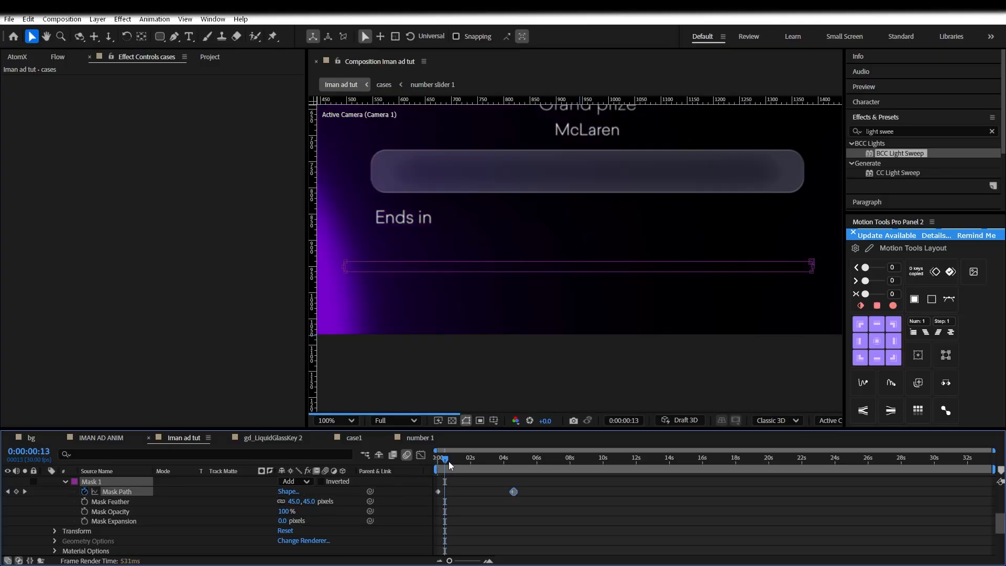
click(481, 461)
drag(481, 461, 473, 459)
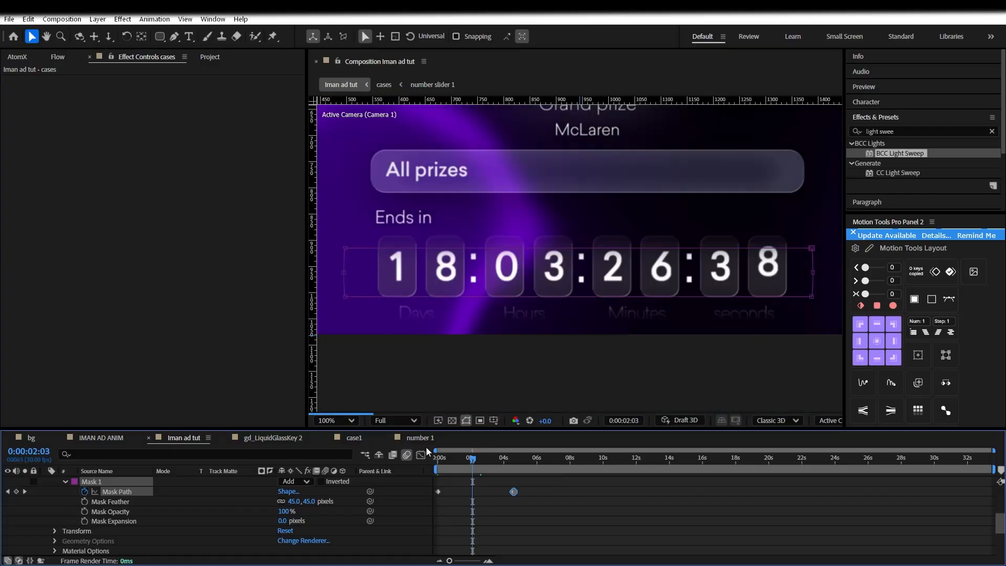
key(ctrl+s)
Collapse the expanded mask properties and reselect the cases layer
scroll(524, 497, up, 3)
click(242, 506)
scroll(242, 504, up, 1)
click(46, 481)
click(96, 520)
Turn on motion blur for the Ends in layer
key(u)
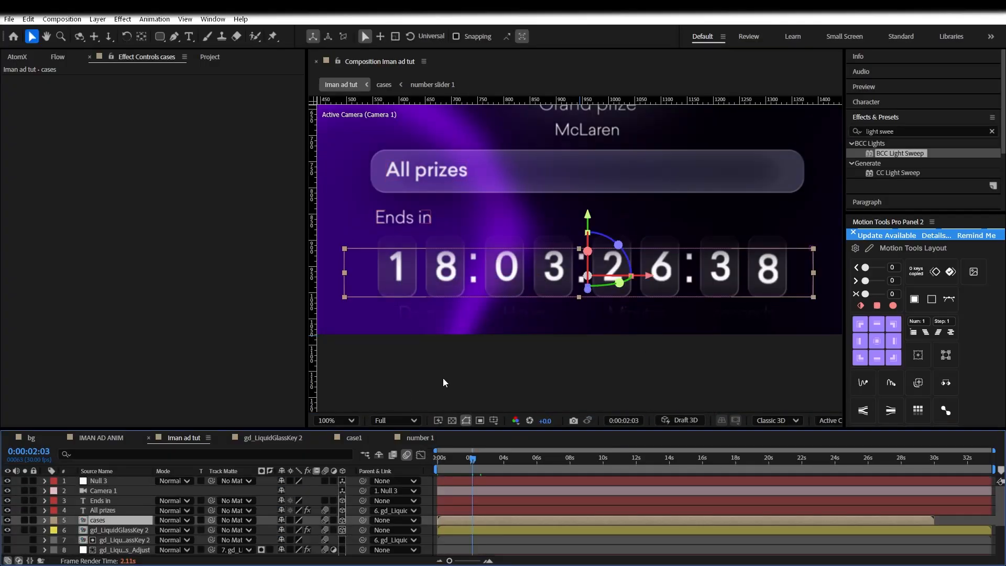
scroll(540, 360, down, 3)
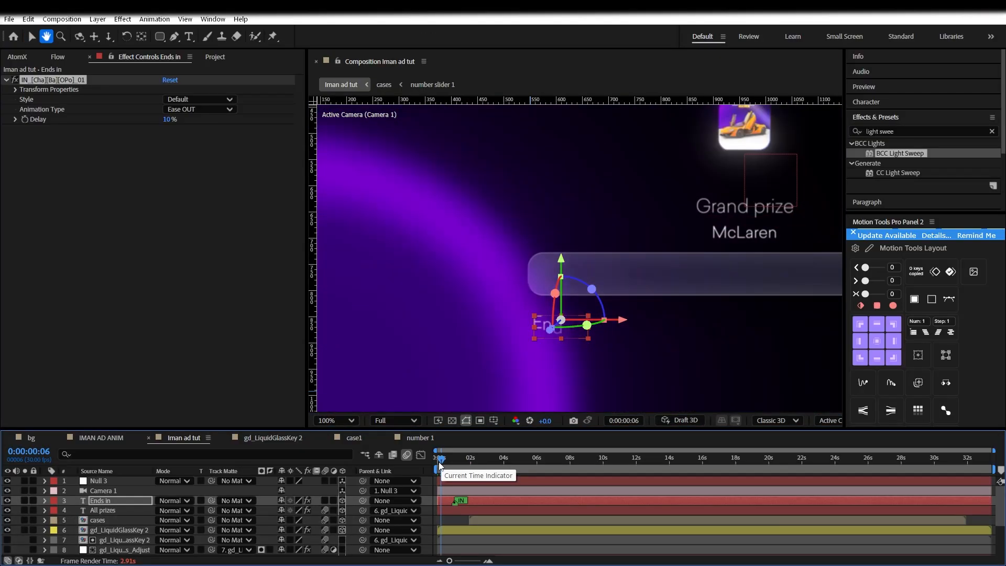
key(v)
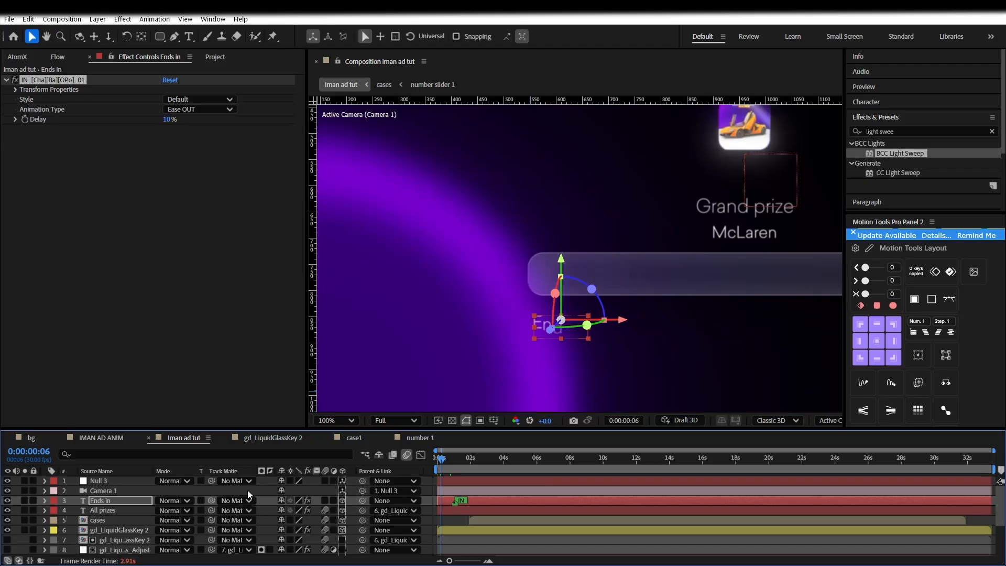
click(326, 500)
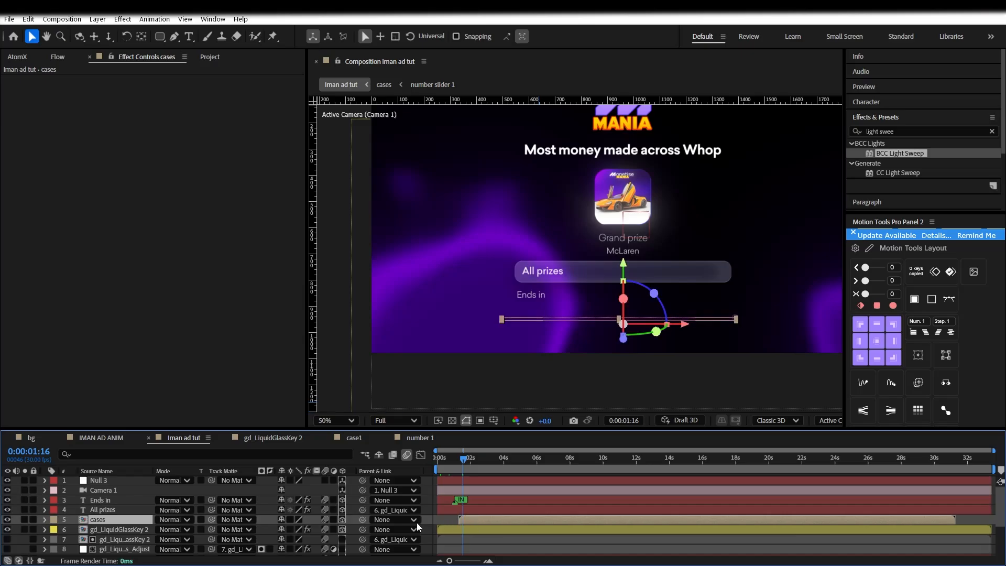
Move the cases layer up to third in the layer stack, above Ends in
drag(133, 519, 121, 498)
click(469, 461)
drag(470, 461, 434, 463)
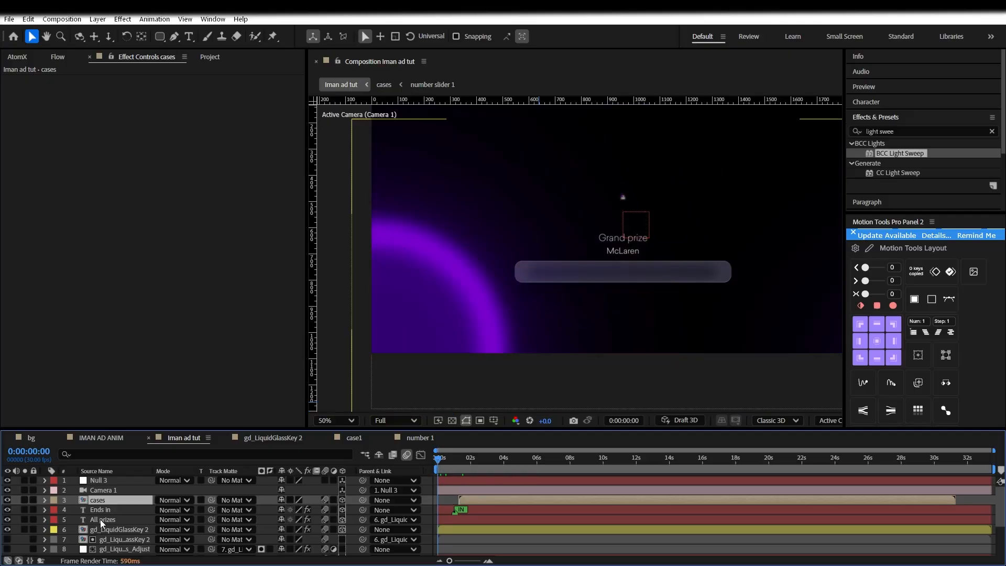
click(111, 530)
Fade the gd_LiquidGlassKey 2 glass bar's Opacity from 0% to 100% and enable composition motion blur
click(45, 529)
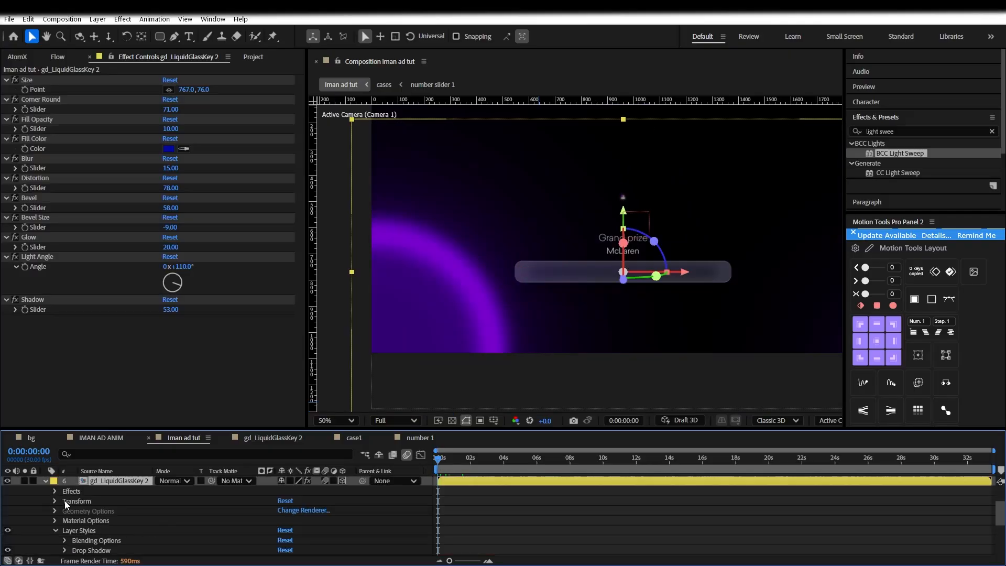
key(t)
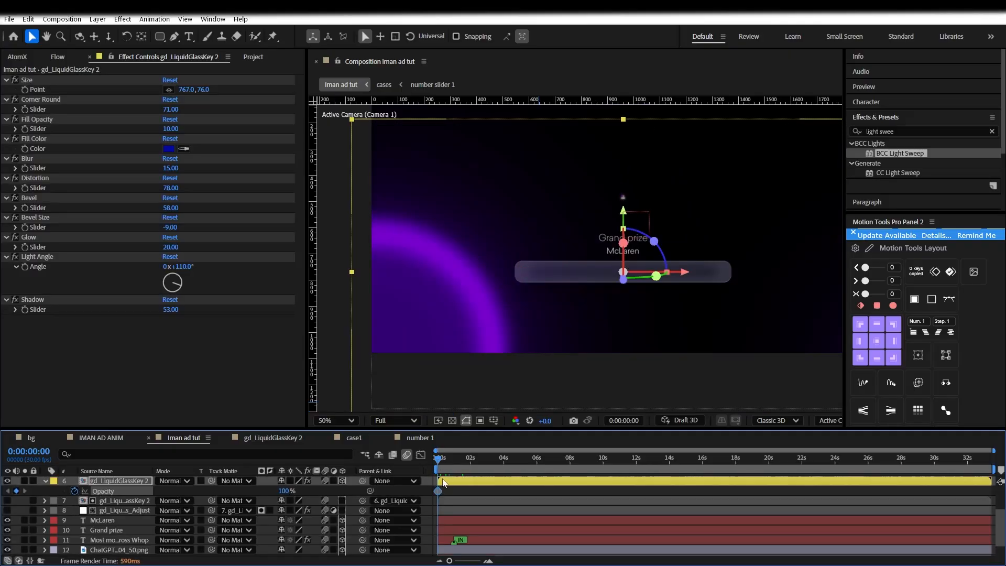
drag(464, 490, 463, 490)
click(283, 491)
text(0)
key(Return)
click(406, 455)
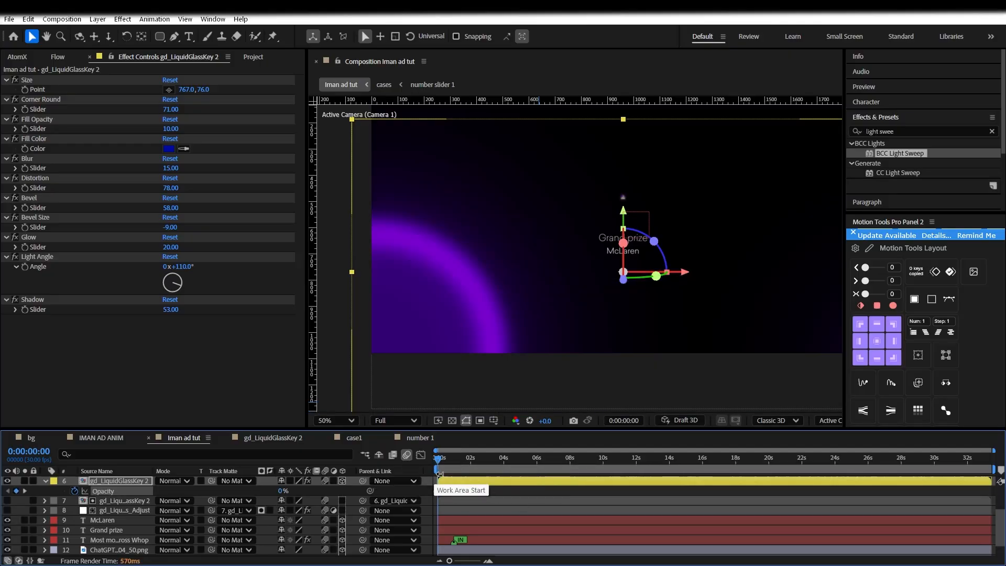
click(449, 458)
key(p)
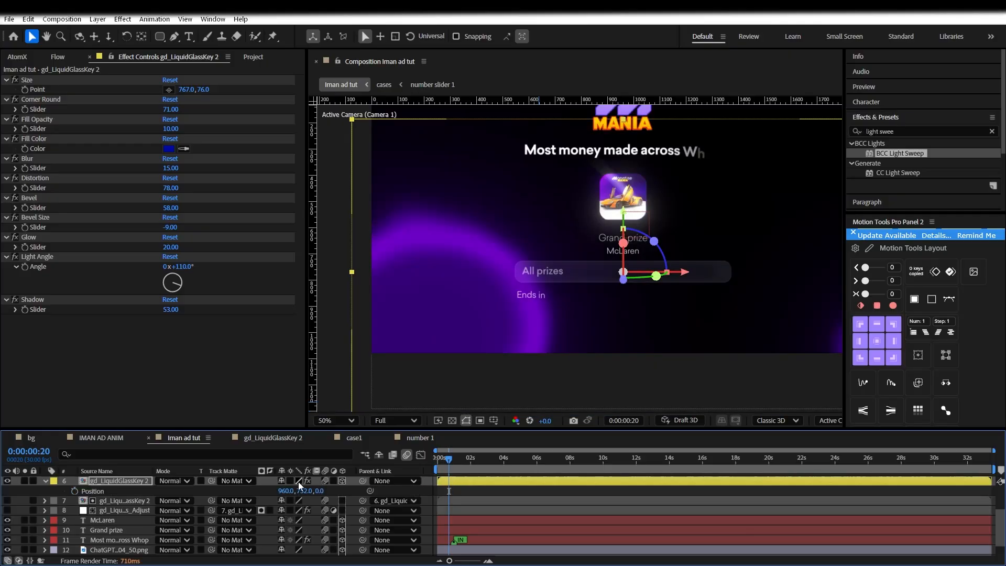
key(t)
click(460, 459)
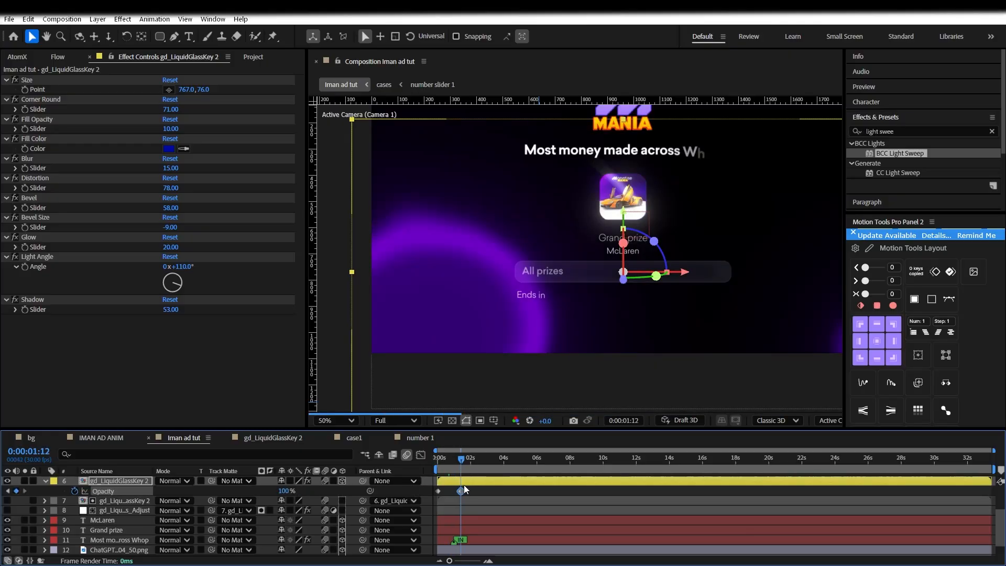
Keyframe the glass bar's Position from Y 739 to about 751, ease it, ending at 2:07
key(p)
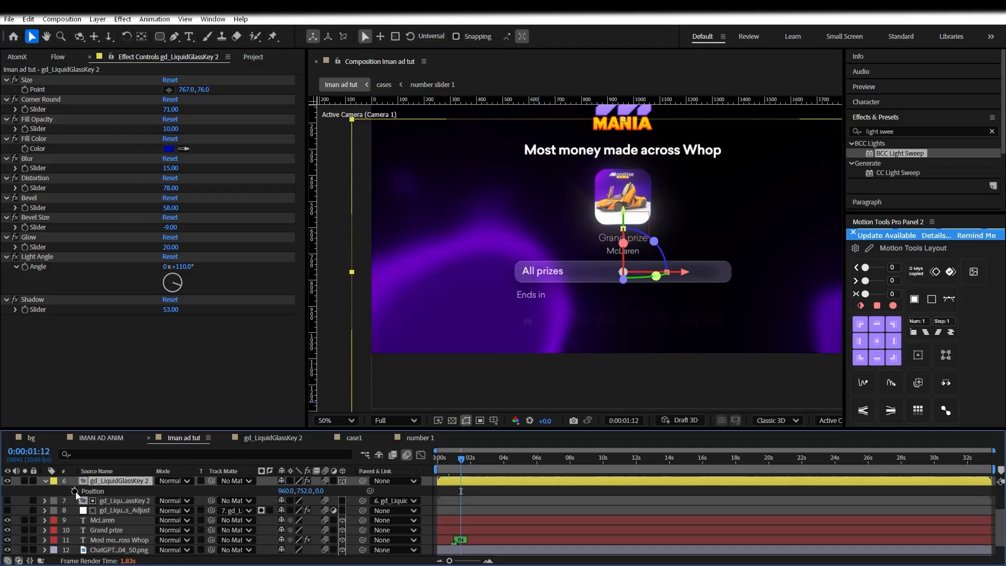
click(74, 491)
key(Home)
drag(295, 491, 298, 488)
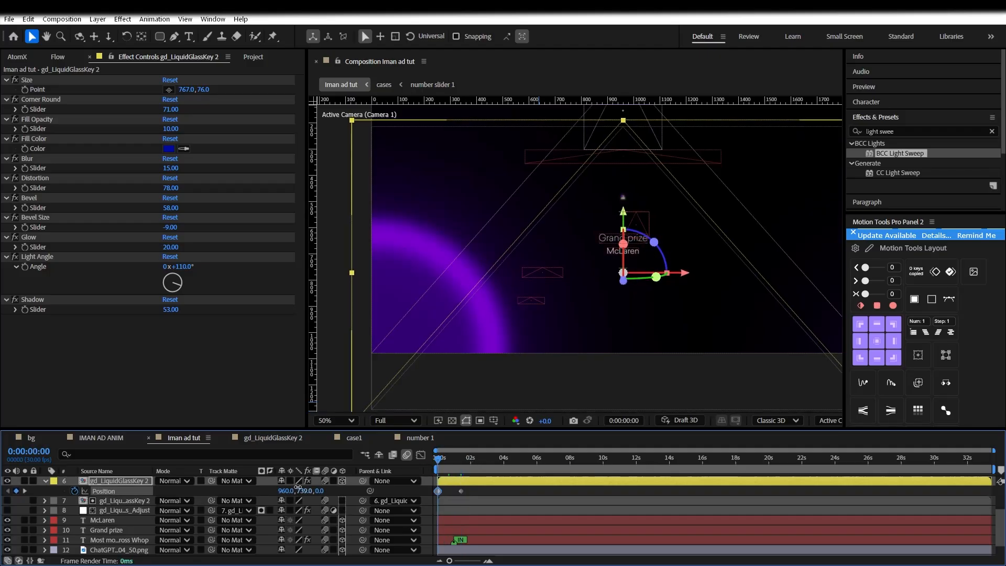
click(455, 458)
click(457, 459)
drag(422, 493, 478, 491)
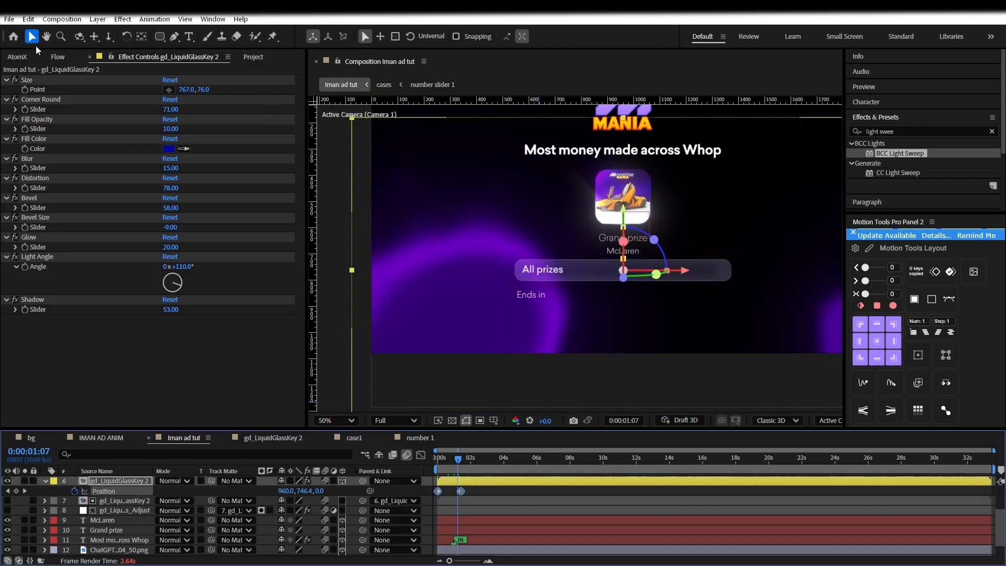
click(58, 57)
click(231, 203)
click(468, 491)
drag(461, 491, 474, 469)
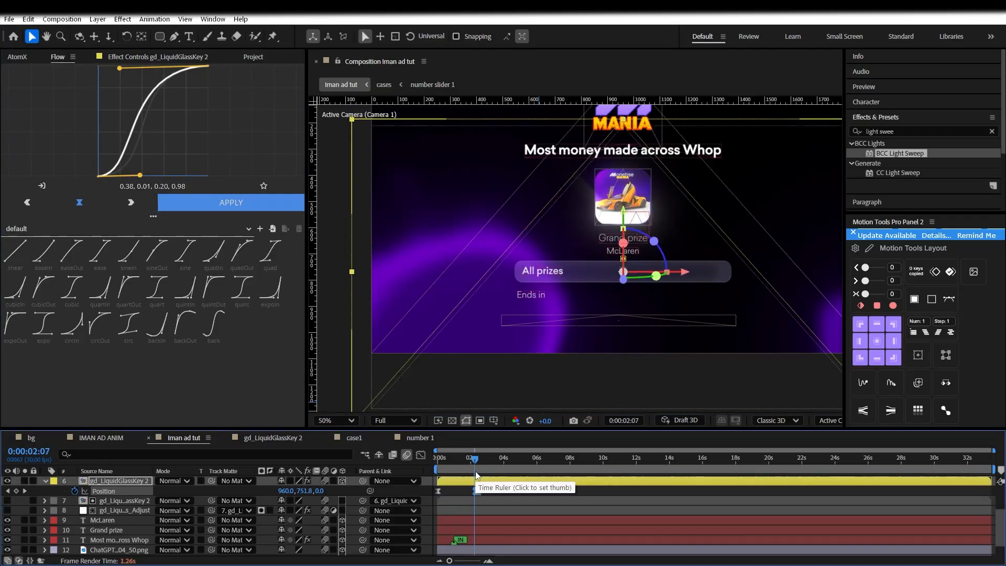
click(484, 476)
Apply the IN_[Cha][Ba][OPo]_01 text entrance preset to the McLaren and Grand prize layers
scroll(412, 524, up, 2)
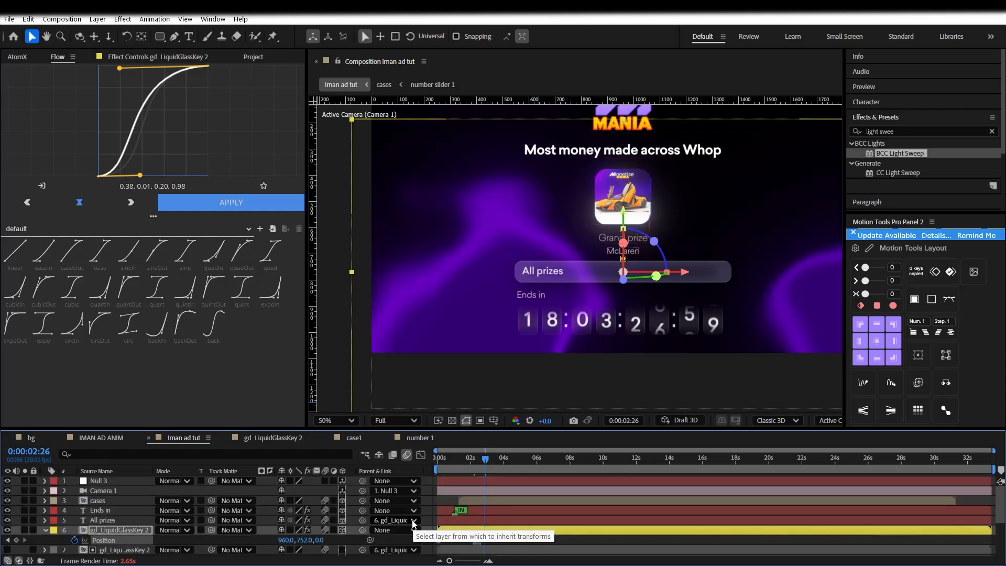
click(127, 521)
scroll(123, 517, down, 3)
click(126, 512)
shift+click(123, 502)
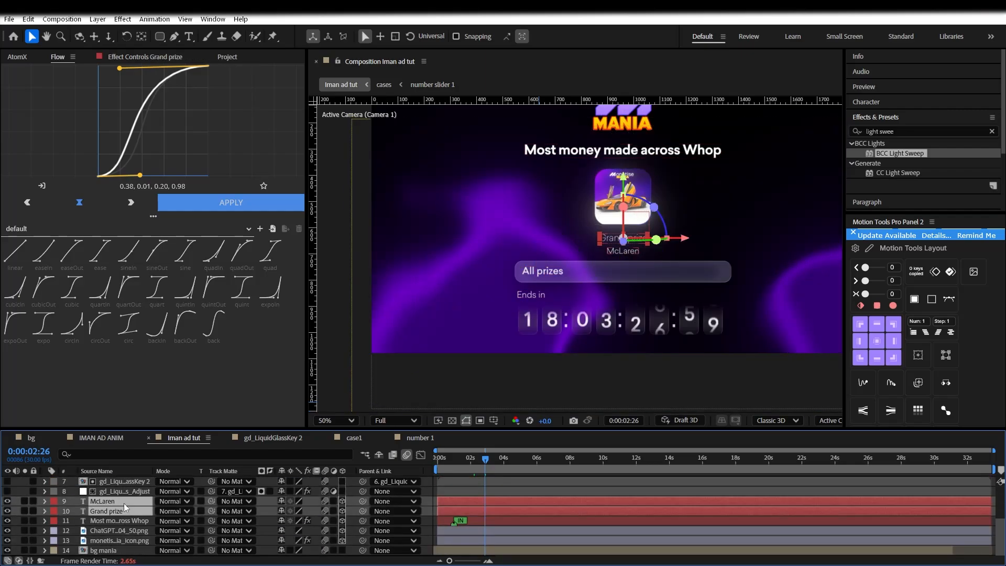
click(164, 55)
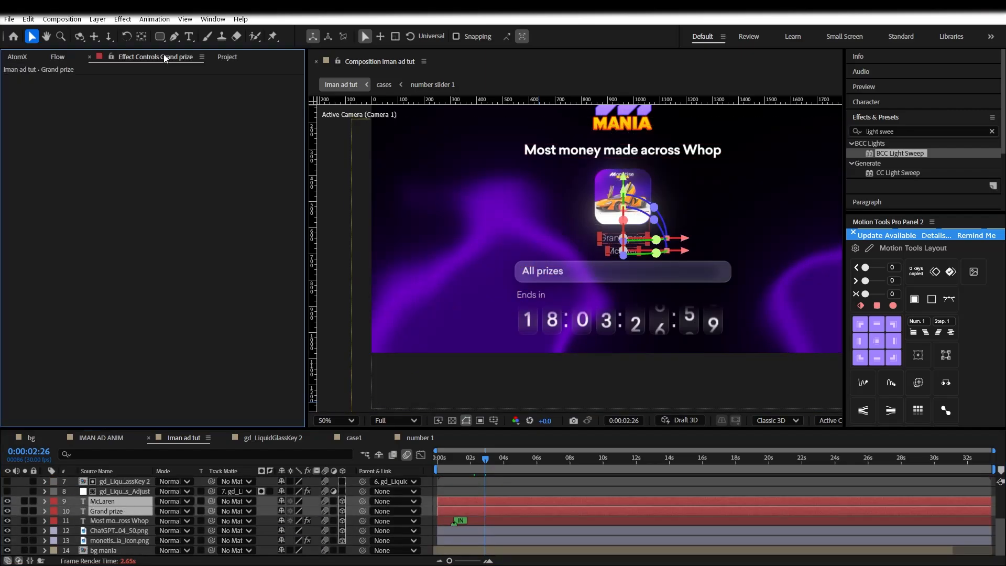
click(51, 52)
click(147, 178)
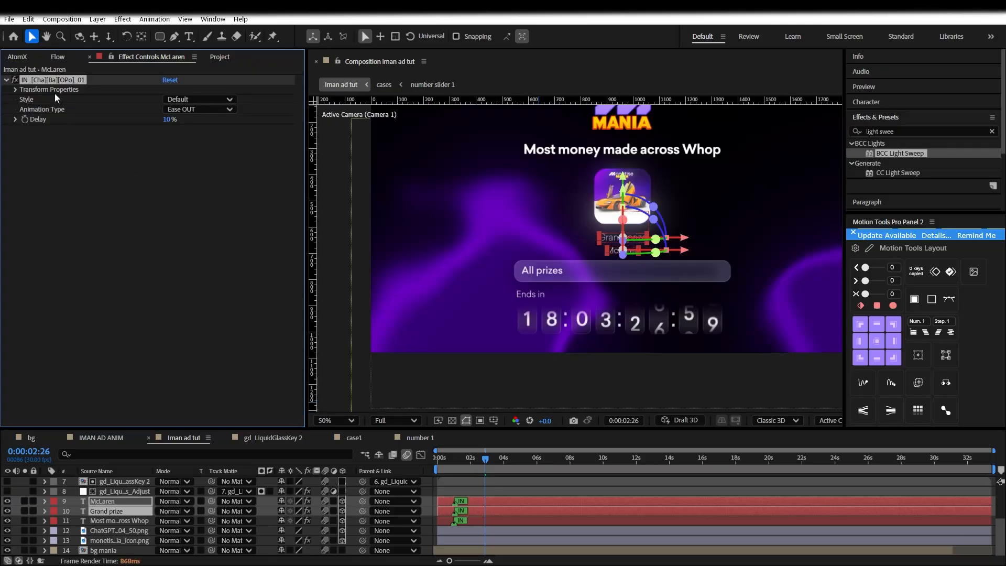
scroll(519, 251, down, 4)
scroll(520, 250, up, 4)
drag(519, 250, 592, 319)
click(488, 480)
Reveal the McLaren preset's Transform Position and reduce its starting offset
click(485, 502)
scroll(639, 259, up, 2)
scroll(677, 290, down, 2)
click(64, 105)
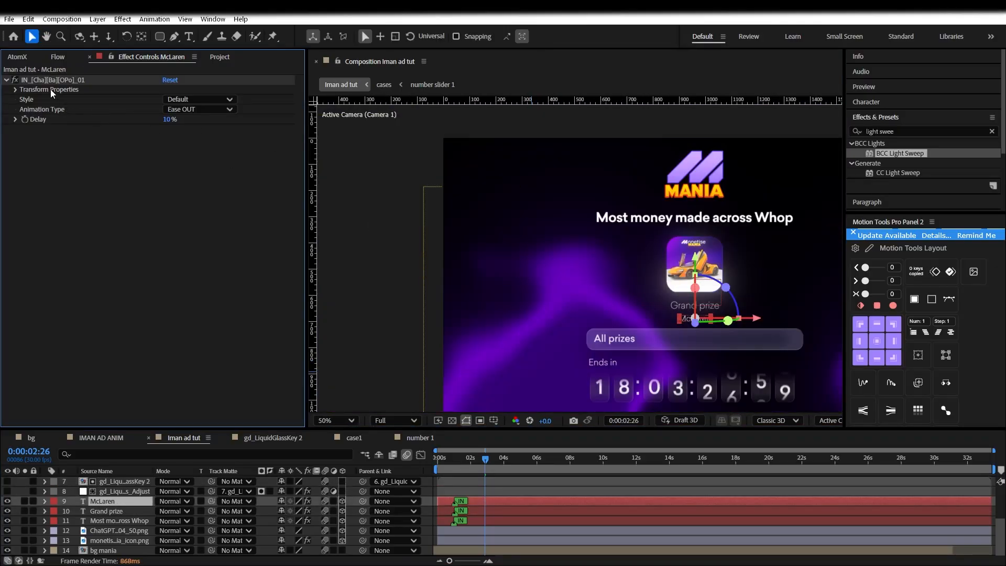
double_click(52, 89)
click(112, 551)
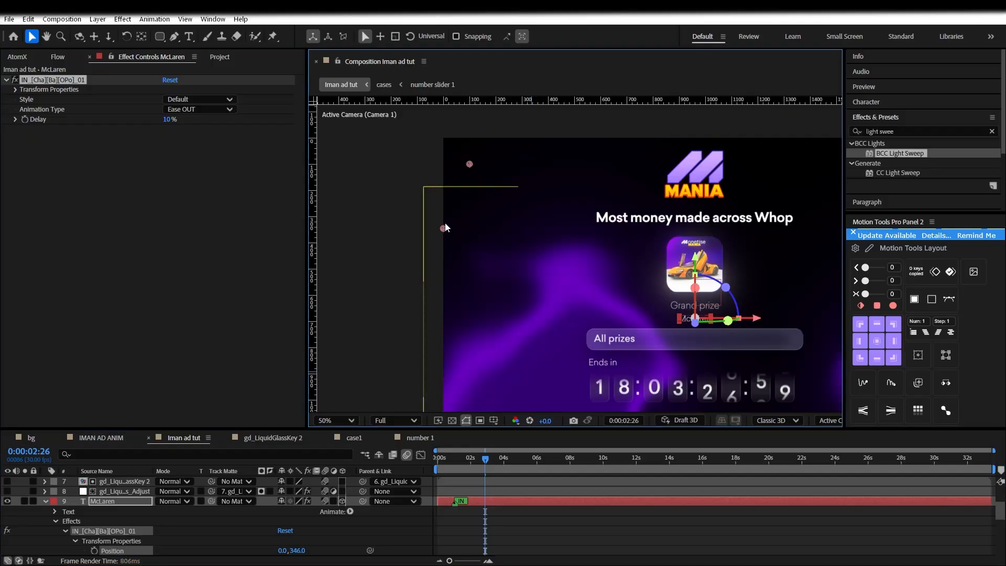
click(451, 459)
drag(451, 461, 440, 460)
drag(445, 221, 448, 173)
click(448, 455)
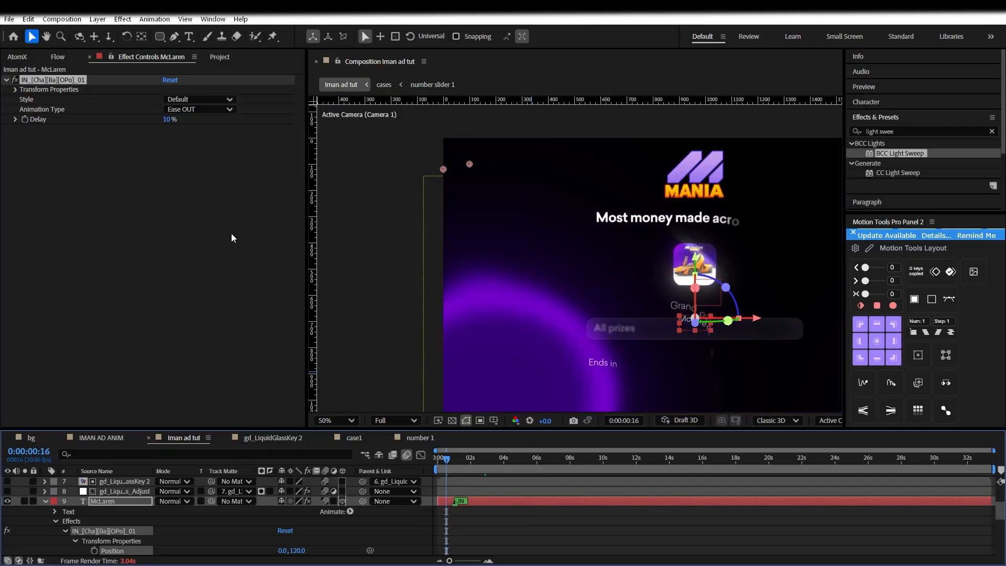
Set the McLaren entrance offset to 100, undo a stray change, and collapse the layer
scroll(246, 526, down, 1)
scroll(247, 529, up, 1)
scroll(248, 536, down, 1)
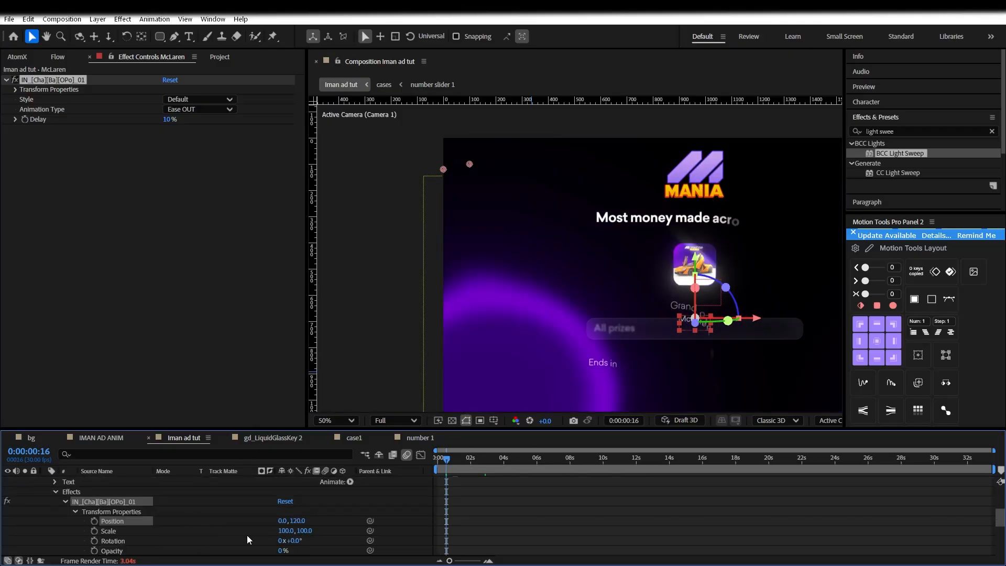
text(100)
key(Return)
scroll(315, 529, down, 1)
drag(443, 164, 447, 141)
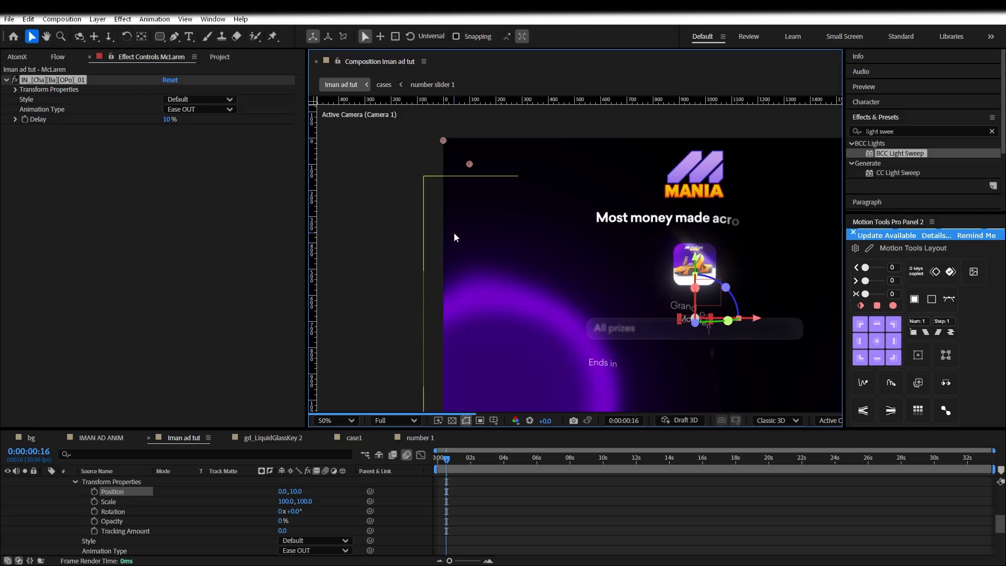
key(ctrl+z)
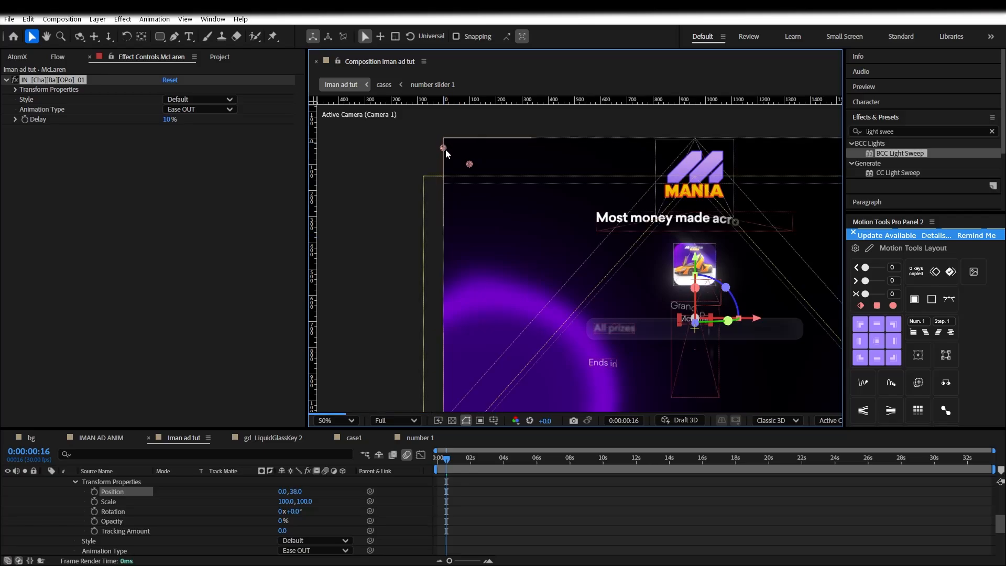
click(296, 489)
click(345, 495)
scroll(318, 507, up, 4)
scroll(314, 507, down, 2)
click(114, 512)
click(45, 511)
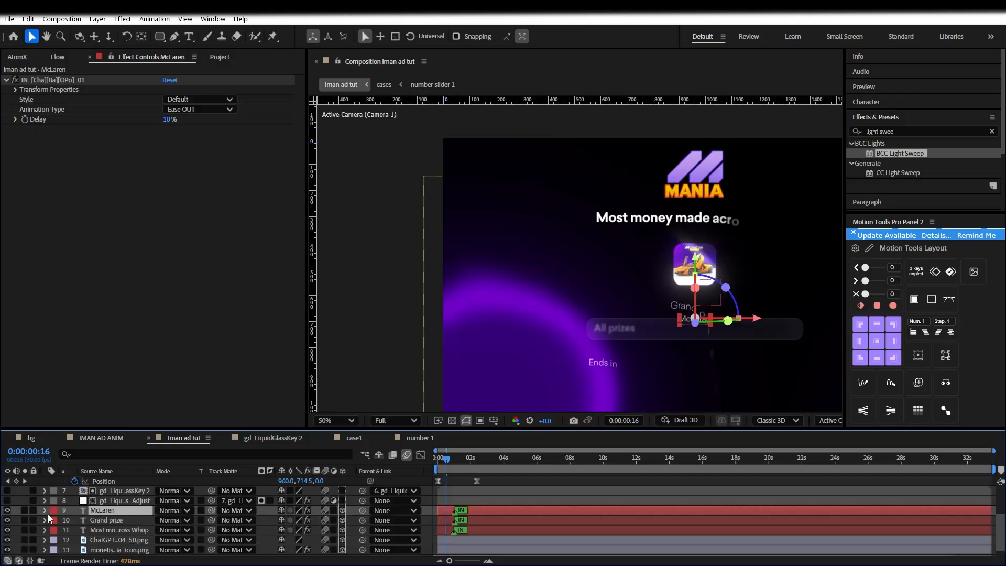
Set the Grand prize IN preset Position offset to 0, 42 and collapse the layer
double_click(98, 523)
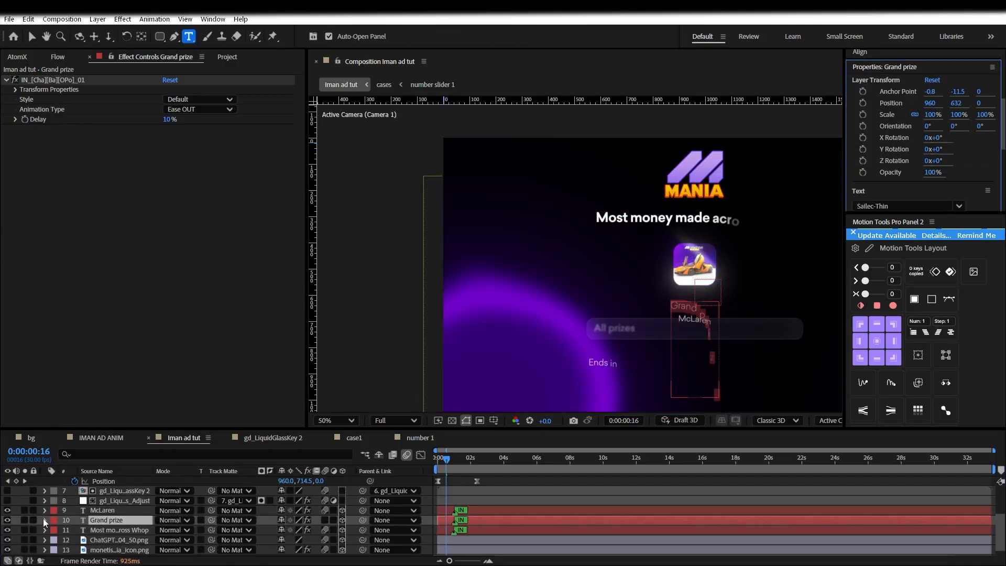
click(44, 520)
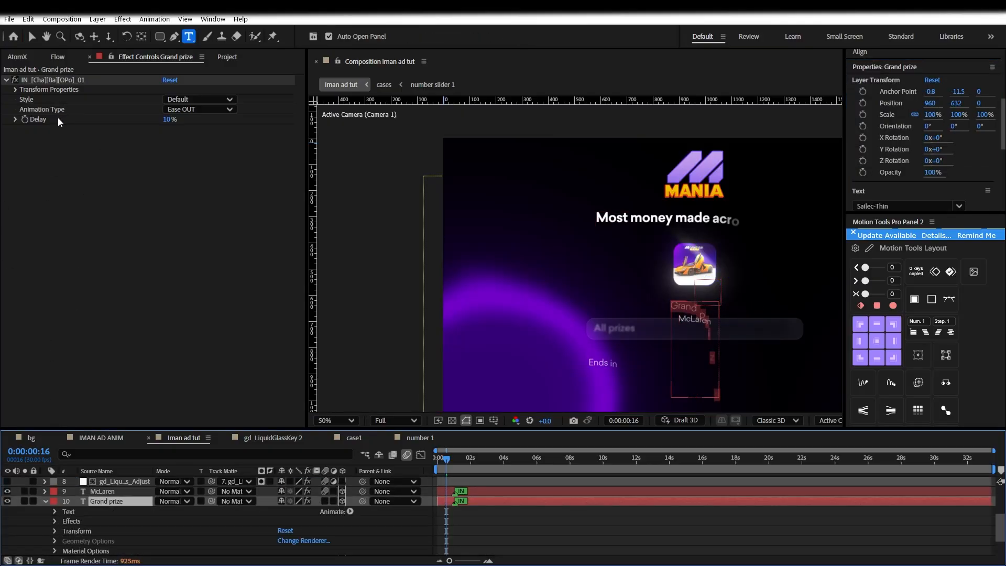
double_click(41, 93)
scroll(179, 526, down, 2)
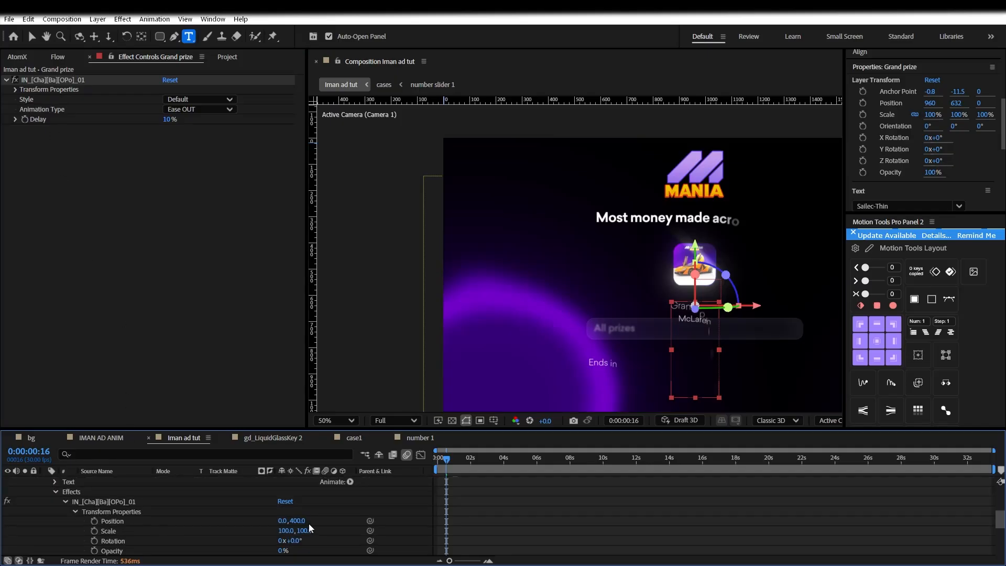
click(389, 528)
scroll(56, 512, up, 1)
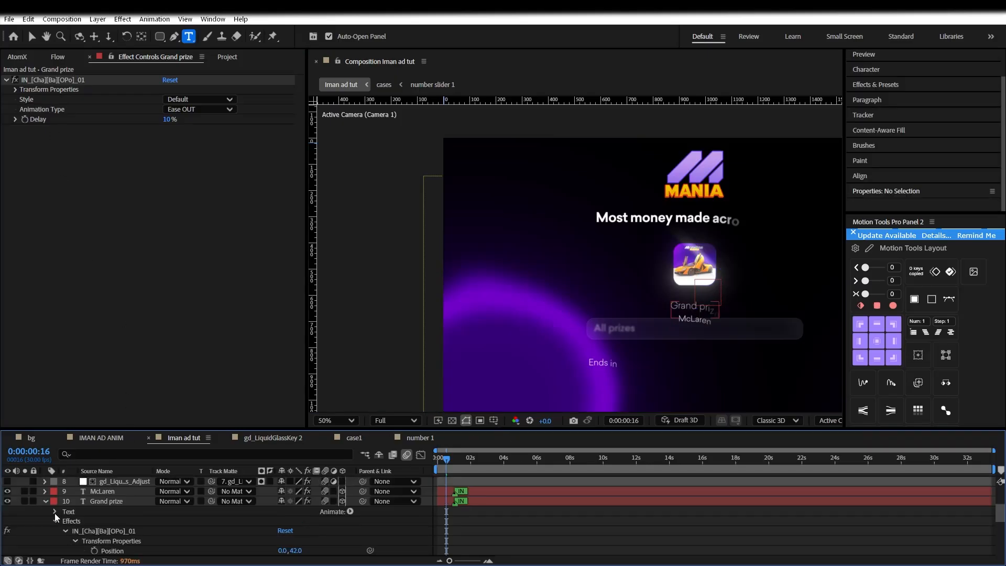
click(44, 500)
click(438, 458)
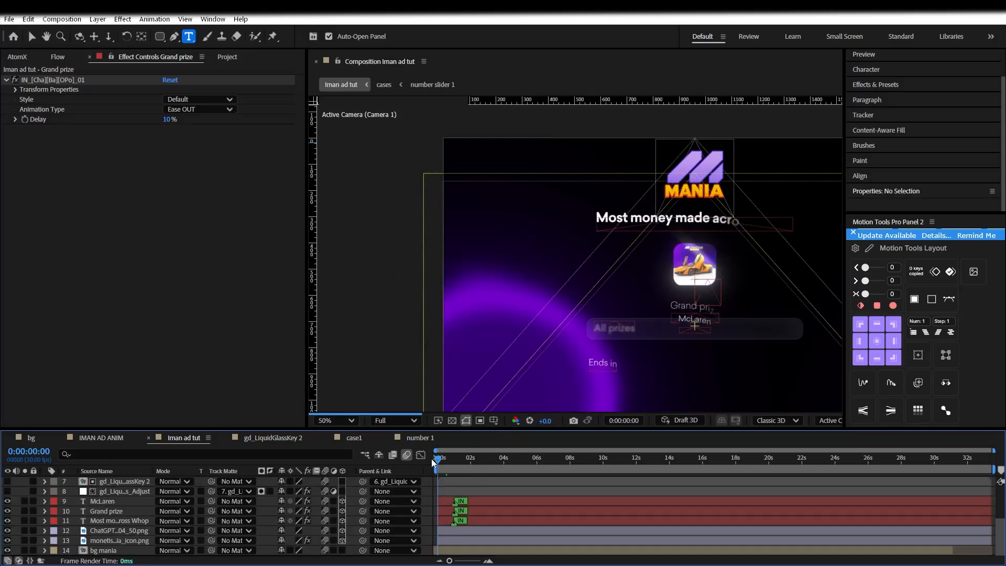
Delay the McLaren and Grand prize layers by about two seconds
drag(440, 459, 446, 459)
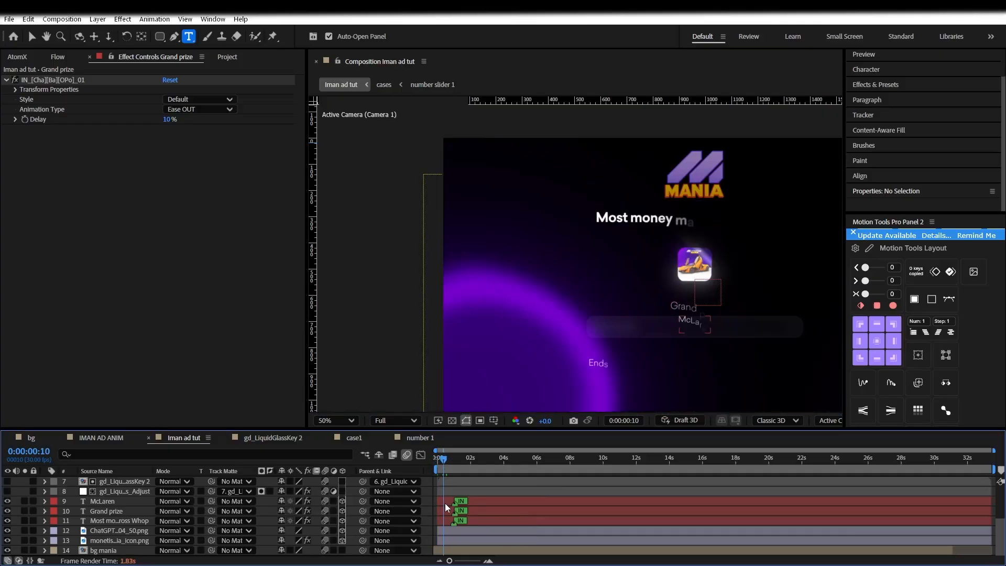
click(474, 501)
shift+click(489, 508)
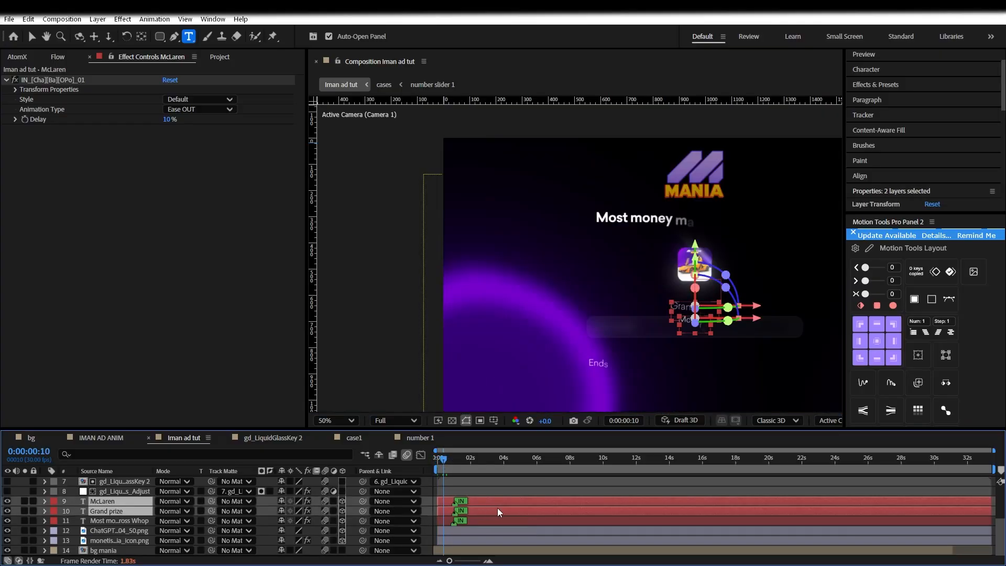
drag(498, 508, 528, 507)
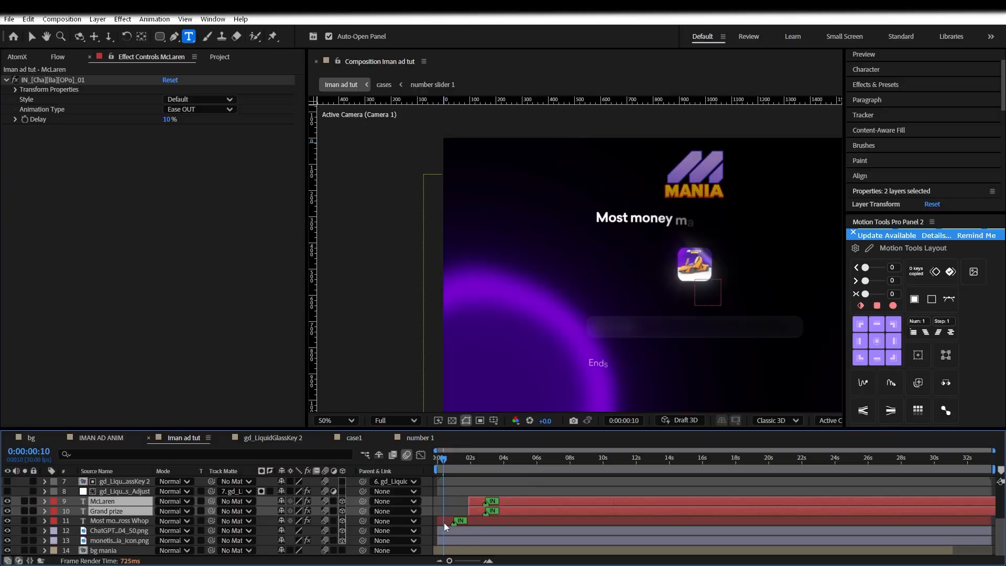
Move the monetise icon layer above the ChatGPT image and start it about 13 frames later
click(458, 533)
click(460, 540)
drag(126, 540, 133, 528)
drag(462, 529, 469, 529)
click(451, 459)
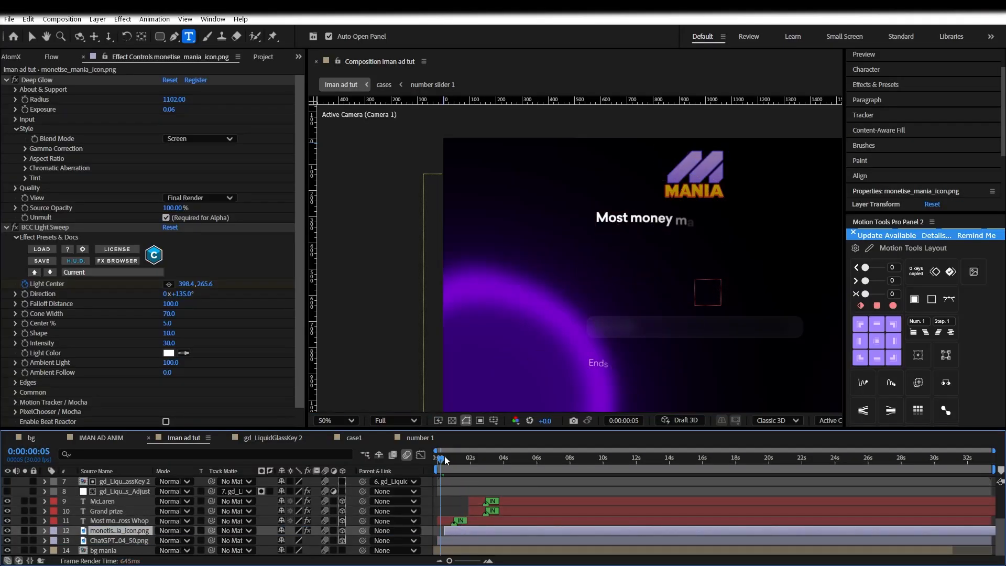
click(460, 460)
Save the project and preview the layout at 2 seconds 17
click(499, 520)
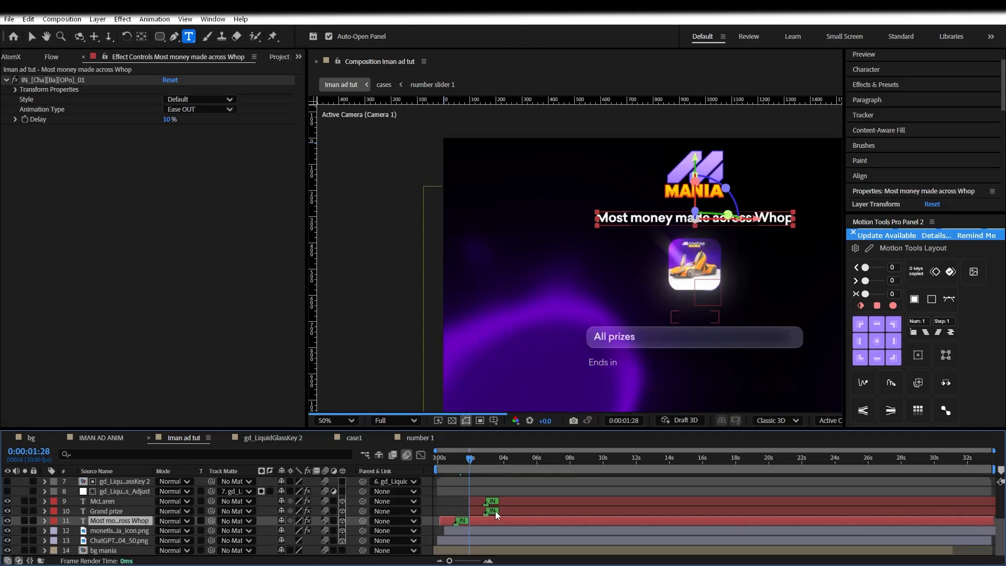
click(495, 511)
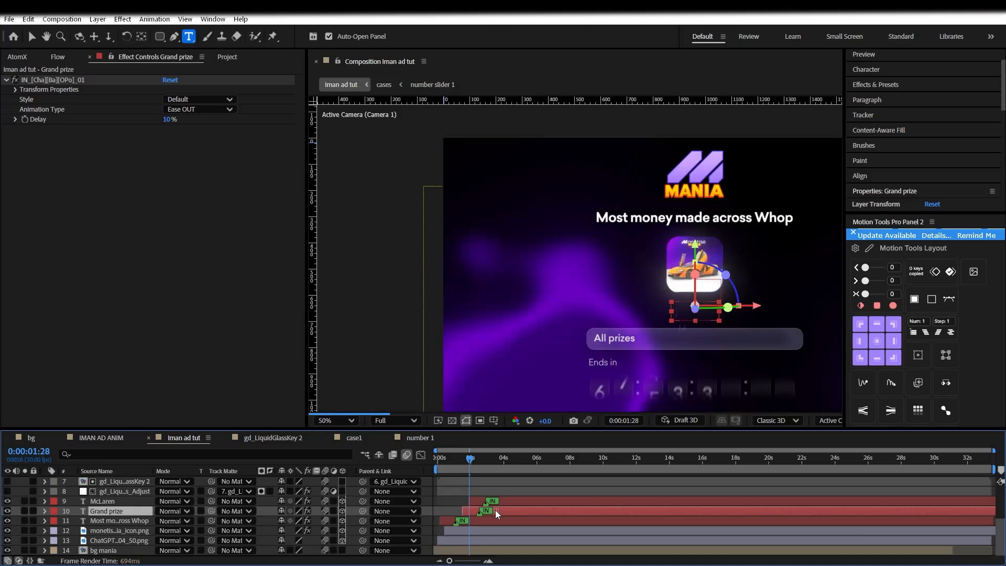
key(Home)
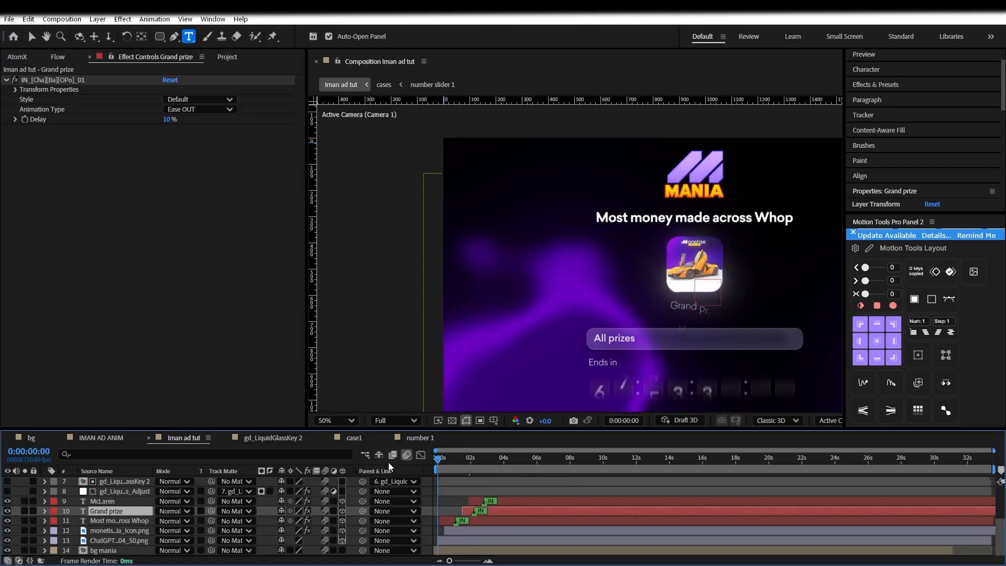
key(ctrl+s)
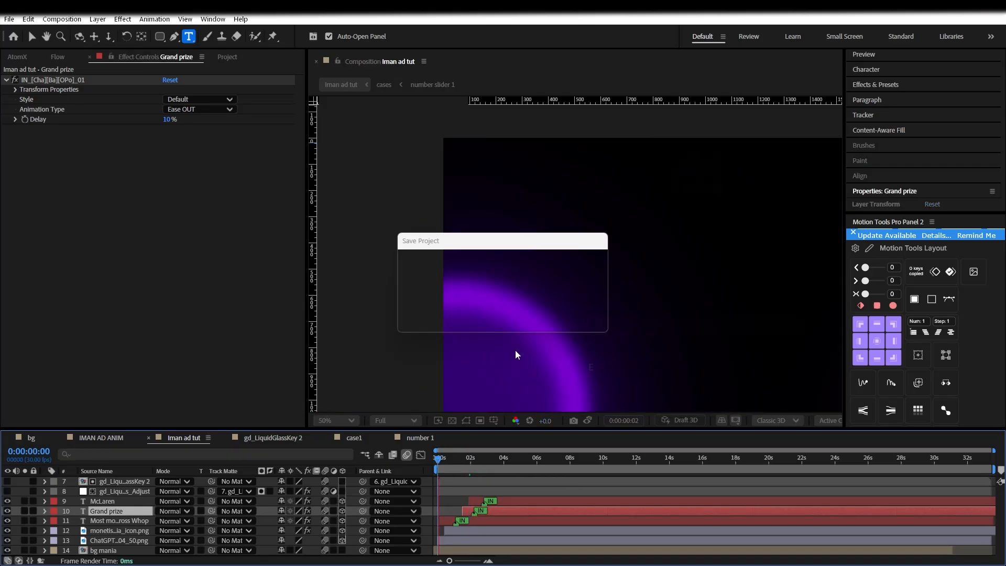
key(Page_Down)
key(h)
drag(604, 320, 501, 308)
drag(466, 461, 480, 461)
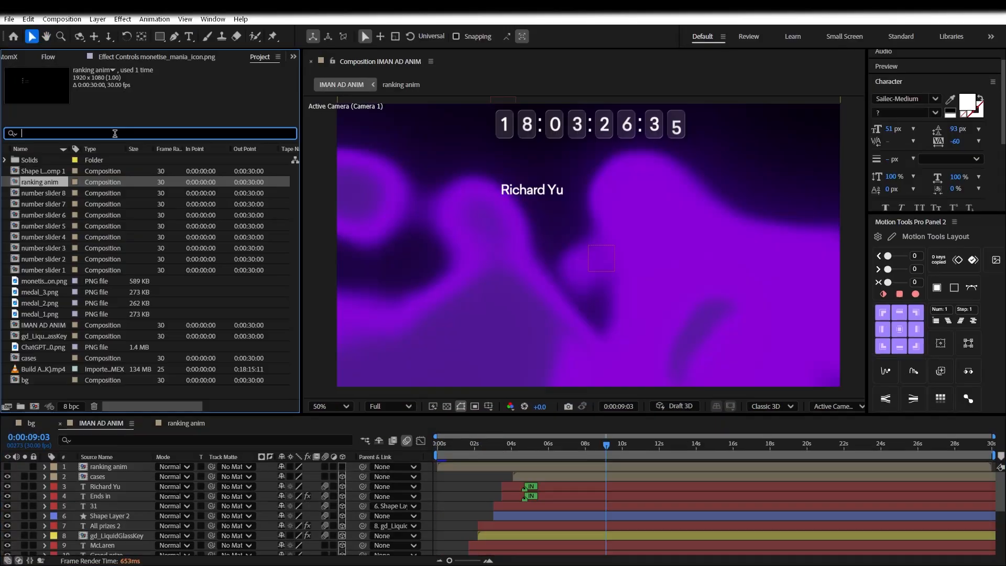
Add the three medal PNGs to the composition at 10% scale and shift them left
text(medal)
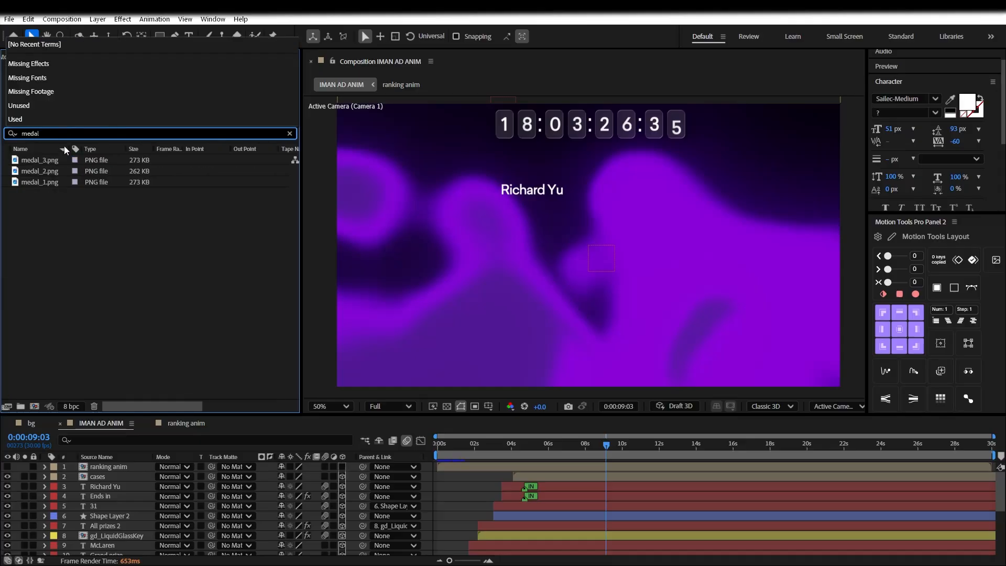
drag(28, 220, 132, 479)
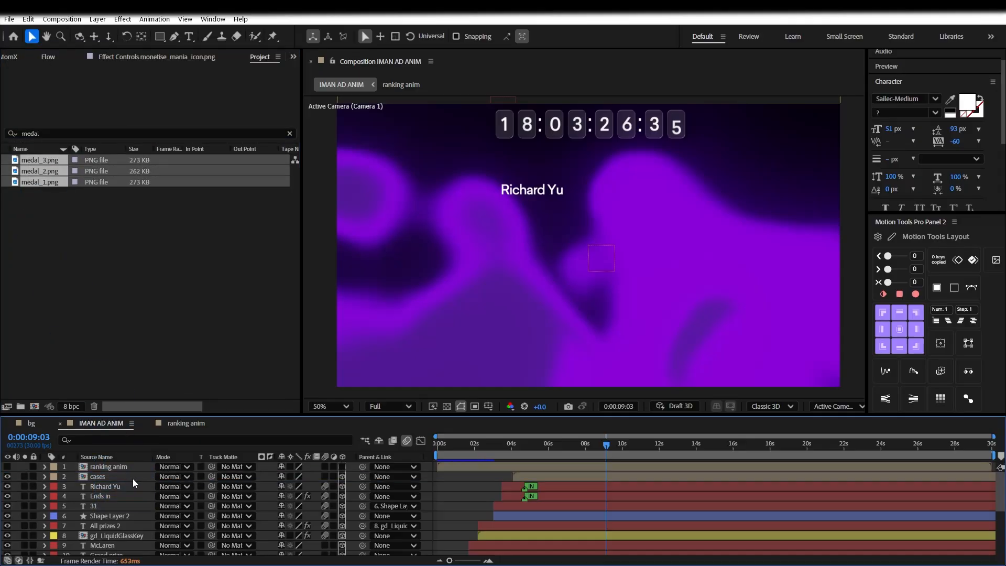
key(s)
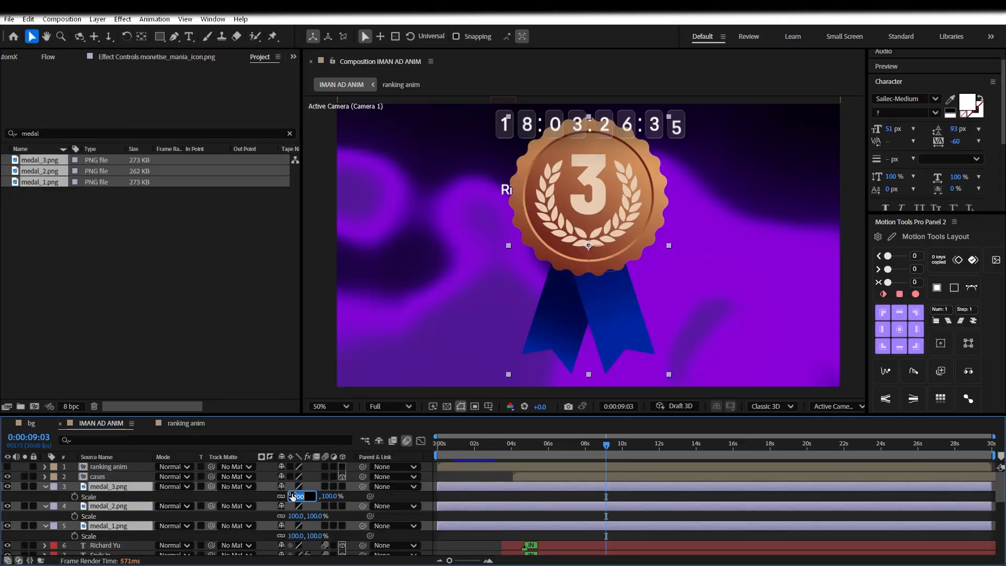
click(293, 496)
text(10)
key(Return)
drag(590, 246, 501, 242)
Move the gold medal up beside the first leaderboard name
click(107, 486)
ctrl+click(104, 505)
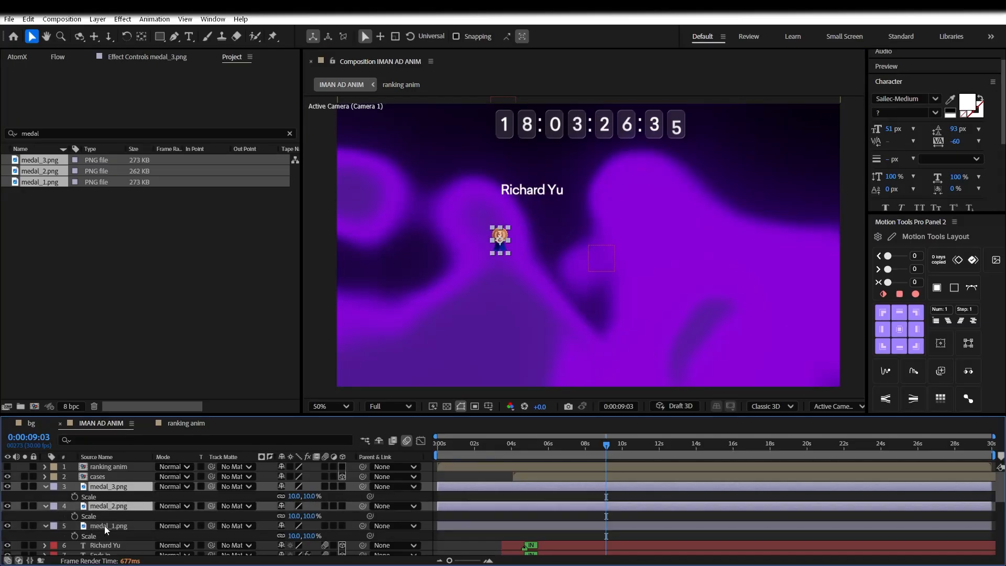
ctrl+click(105, 526)
key(s)
click(109, 506)
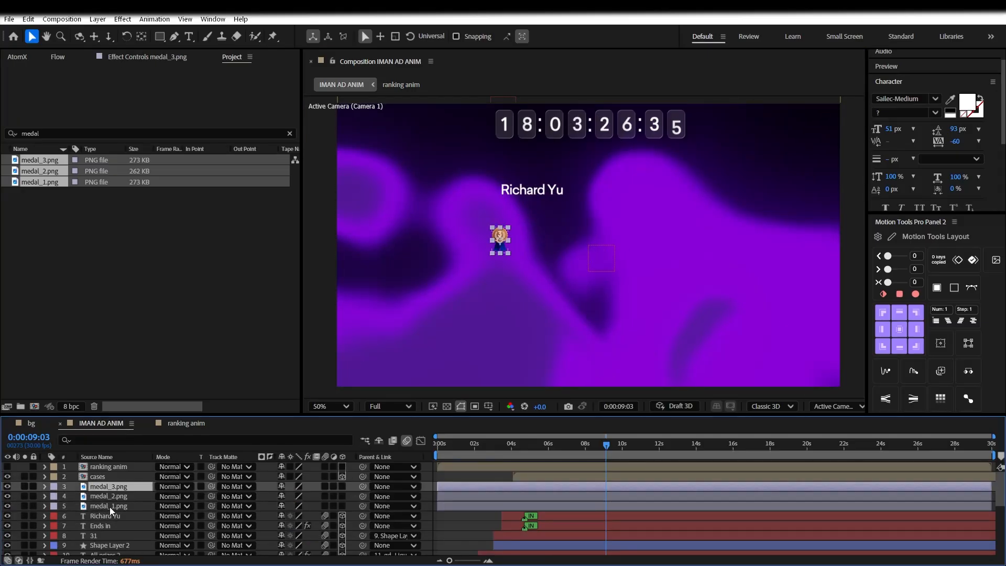
drag(500, 241, 479, 196)
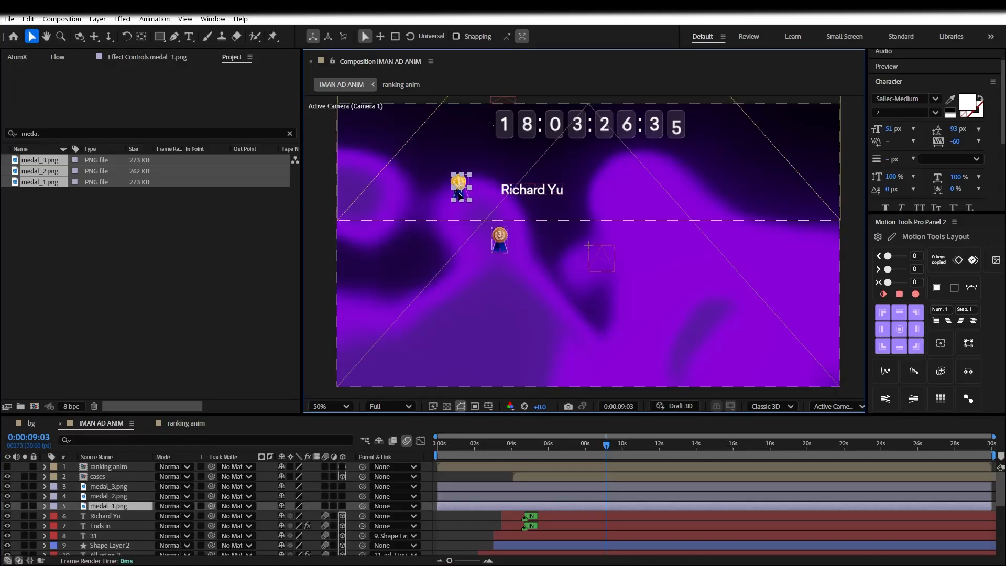
drag(459, 195, 458, 199)
Shift the first name's text layer left and slightly up next to the gold medal
click(525, 195)
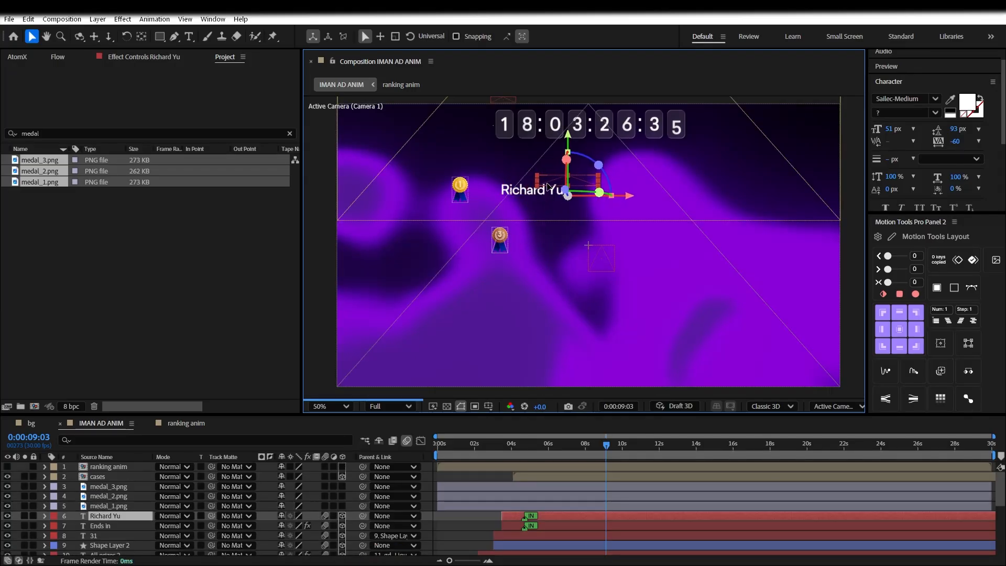
double_click(557, 192)
drag(586, 253, 550, 265)
click(919, 82)
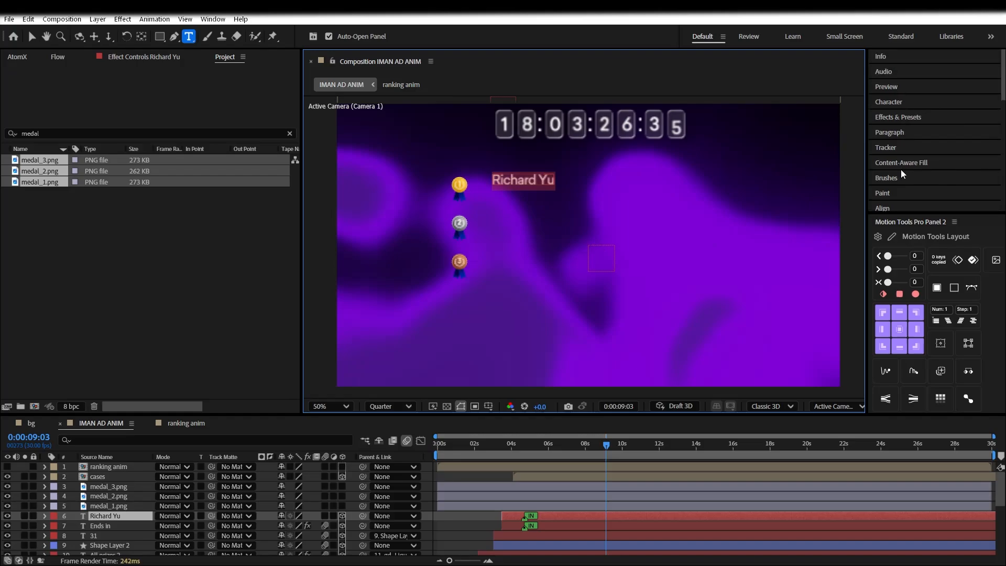
key(Escape)
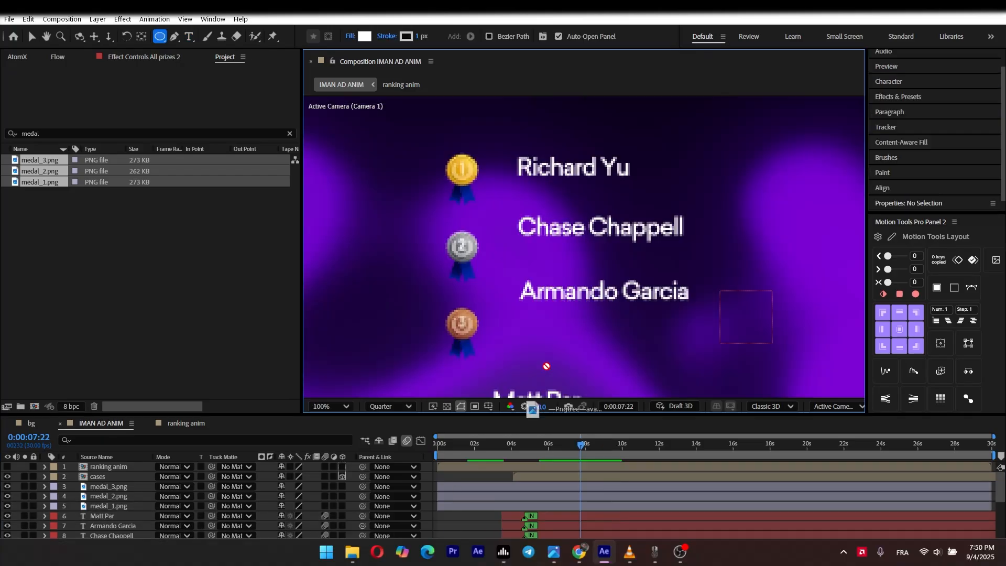
Add the avatar image to the composition at 10% scale
drag(546, 366, 557, 234)
key(s)
click(296, 476)
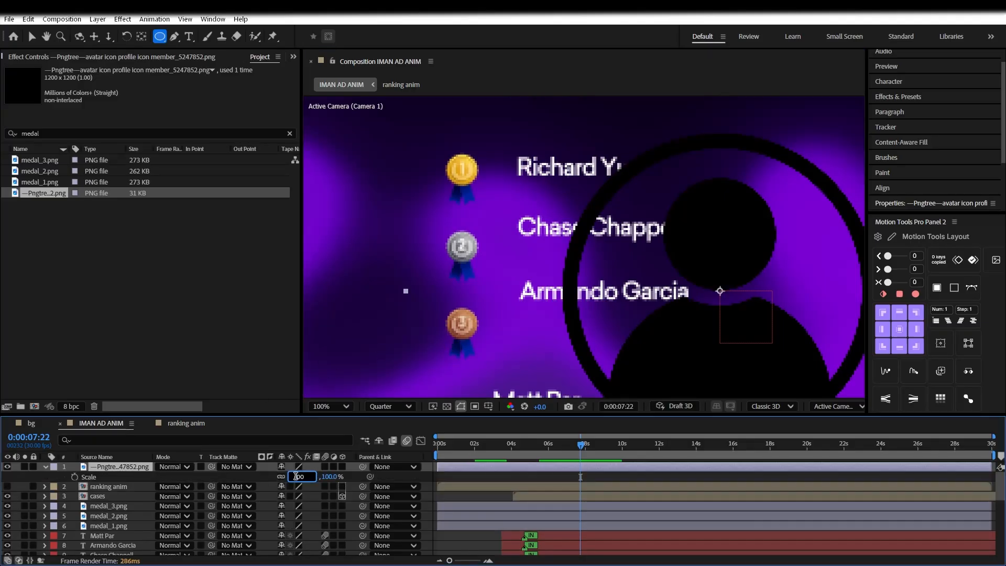
text(10)
key(Return)
key(v)
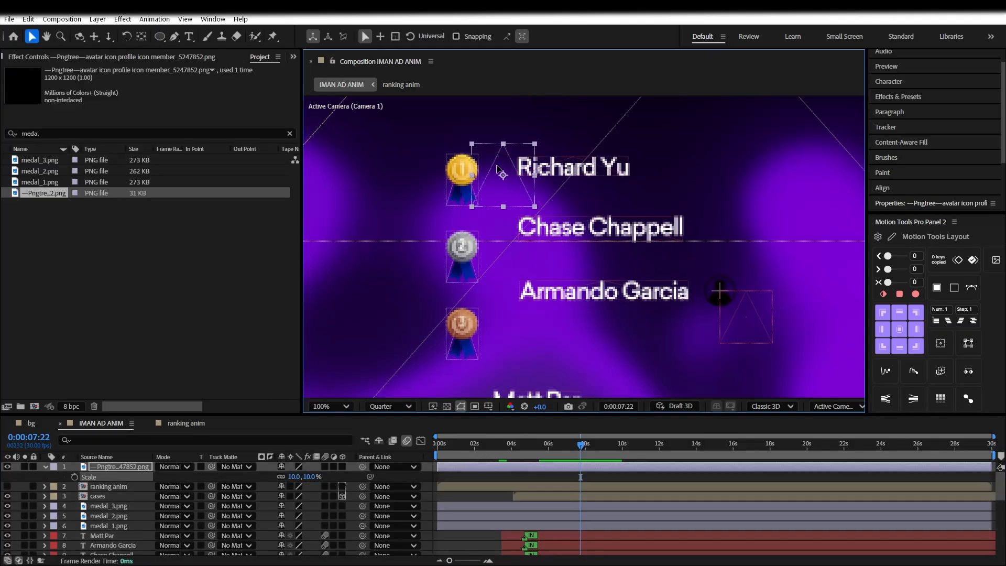
Scale the gold medal down to 8%
click(461, 179)
key(s)
click(295, 536)
click(250, 545)
click(204, 539)
scroll(173, 524, down, 1)
Scale the silver and bronze medals down to 8% as well
click(116, 516)
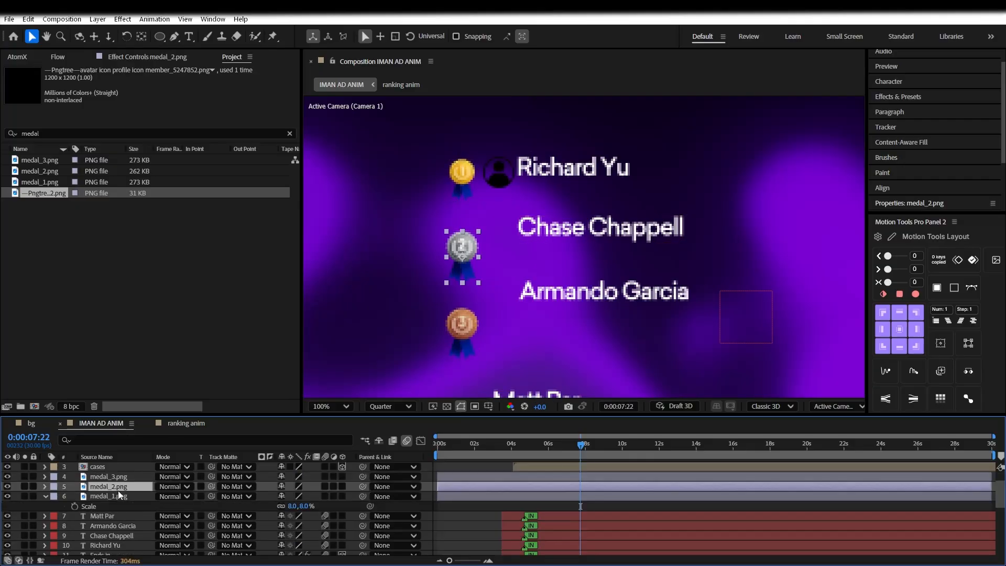
key(s)
click(292, 515)
click(111, 477)
key(s)
click(293, 486)
text(8)
click(211, 488)
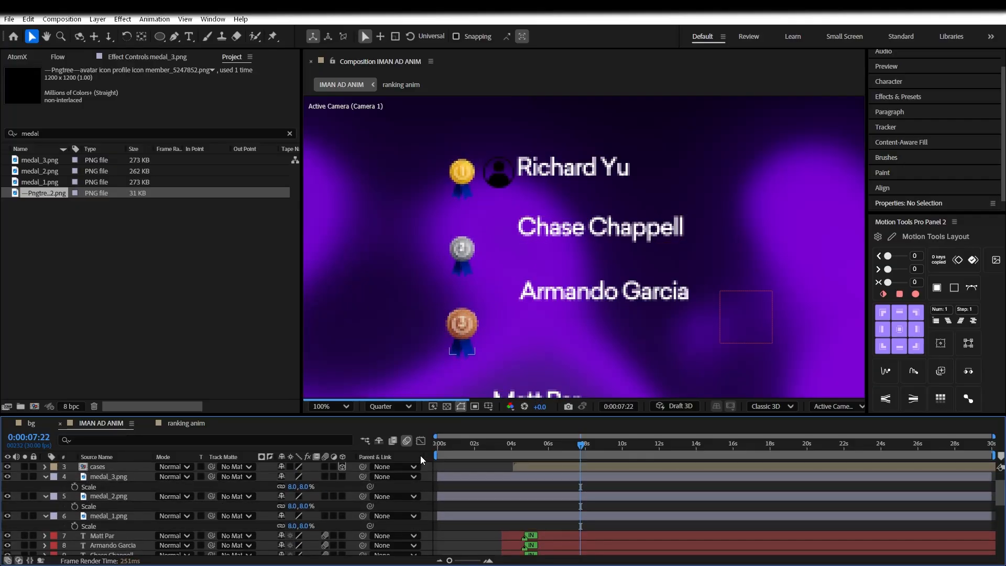
Adjust the avatar's scale to 13%
click(504, 182)
key(s)
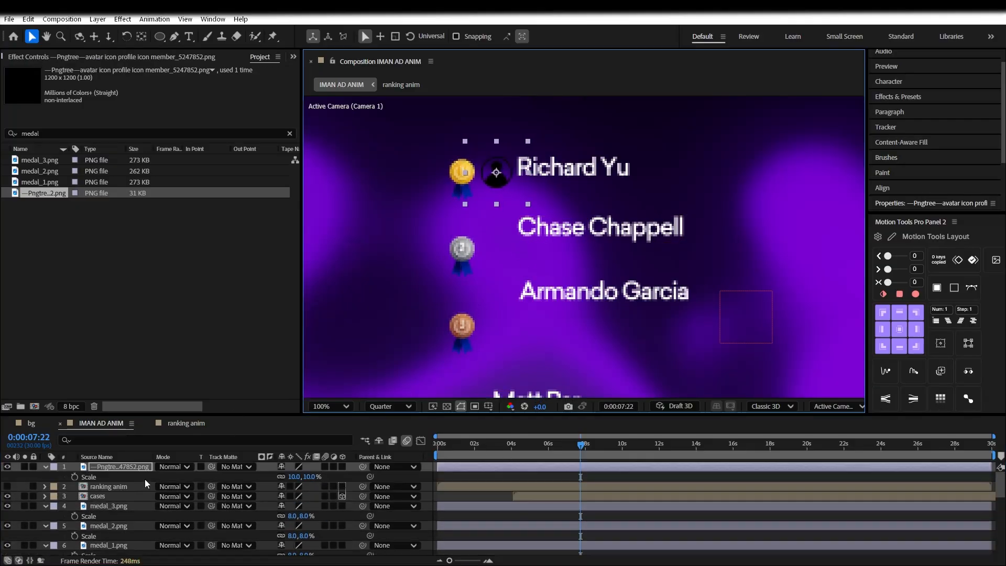
click(683, 552)
click(683, 551)
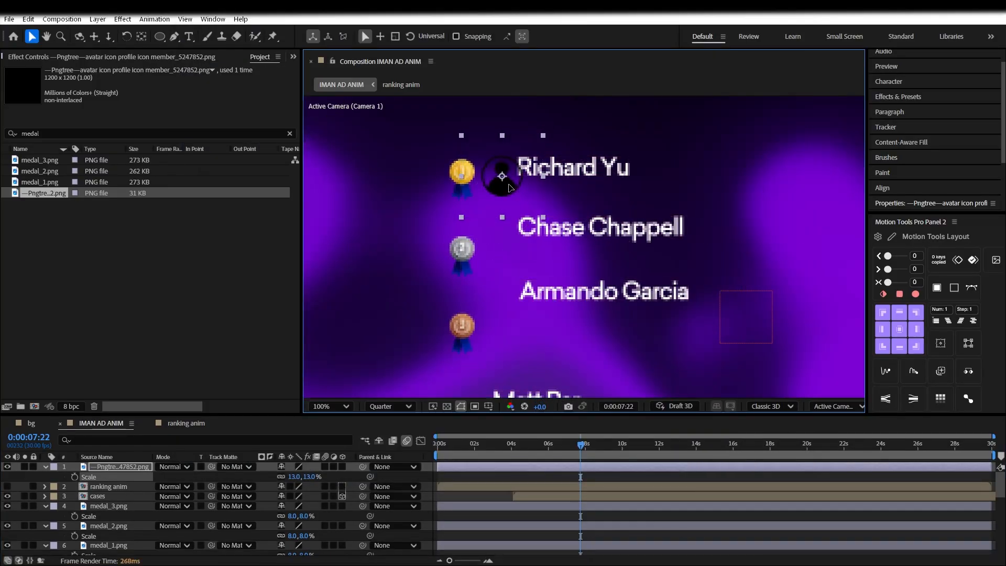
scroll(135, 519, down, 3)
Move the first name right, clear of the avatar, and select its text for editing
click(567, 168)
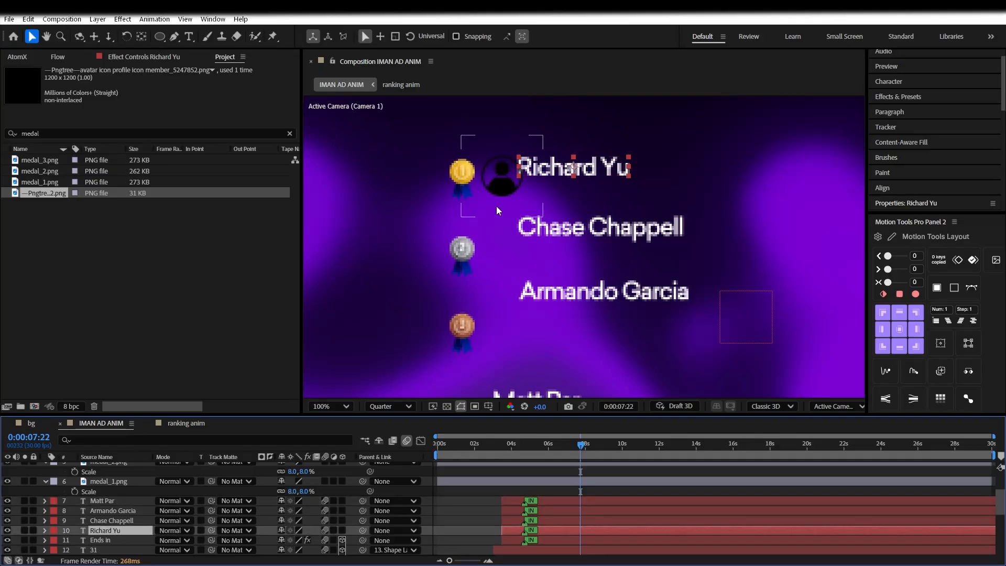
drag(565, 169, 569, 169)
click(581, 182)
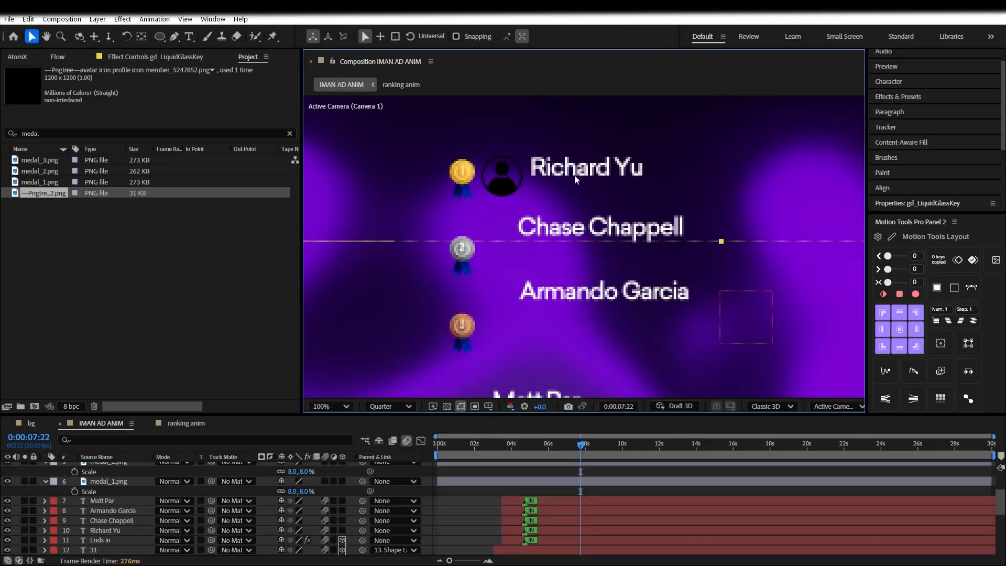
click(126, 511)
click(119, 531)
double_click(565, 173)
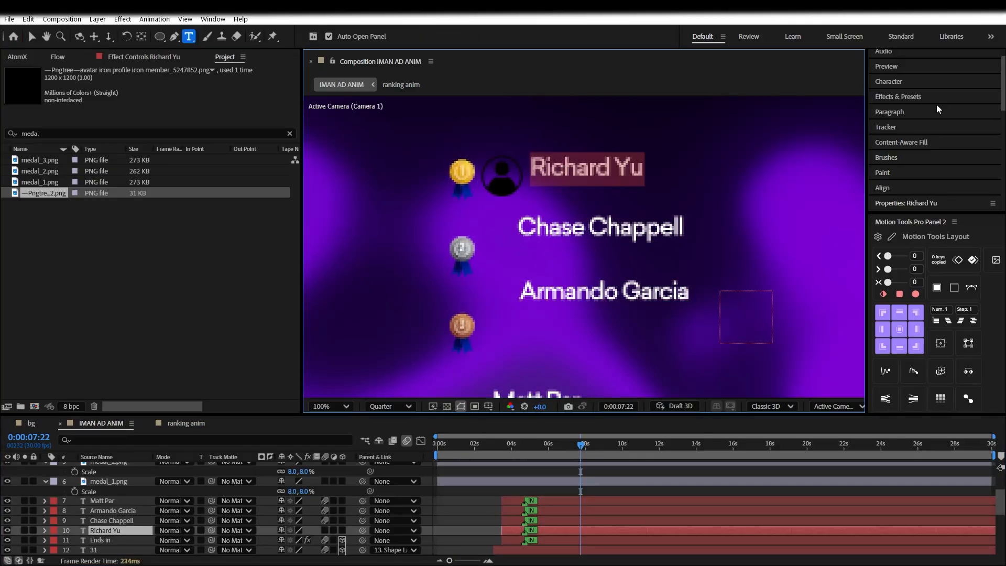
Set the first-place name's font size to 37 px and nudge it into place
click(898, 83)
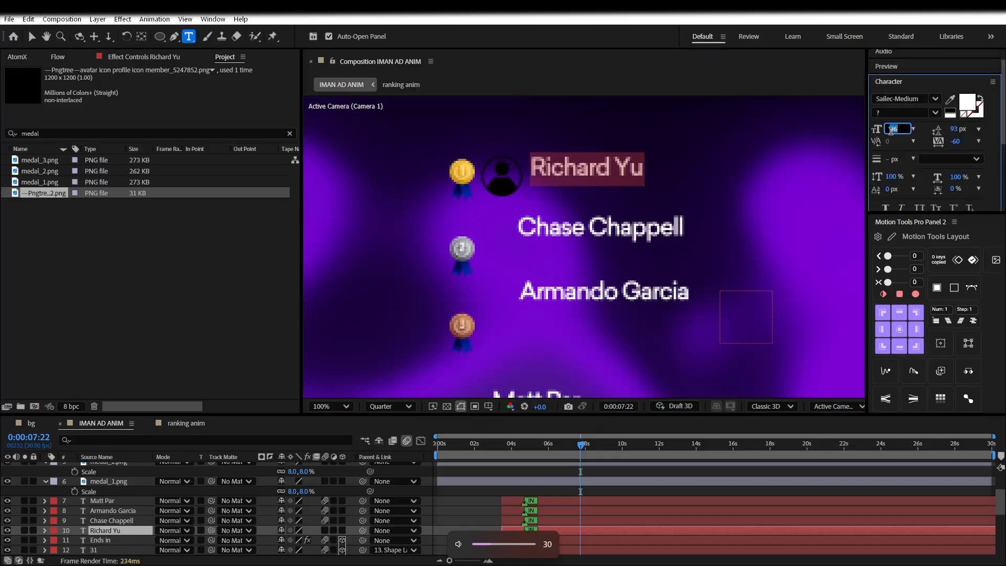
text(40)
key(Return)
mouse_move(673, 189)
mouse_down()
mouse_move(663, 193)
mouse_move(675, 193)
mouse_up()
drag(889, 128, 878, 129)
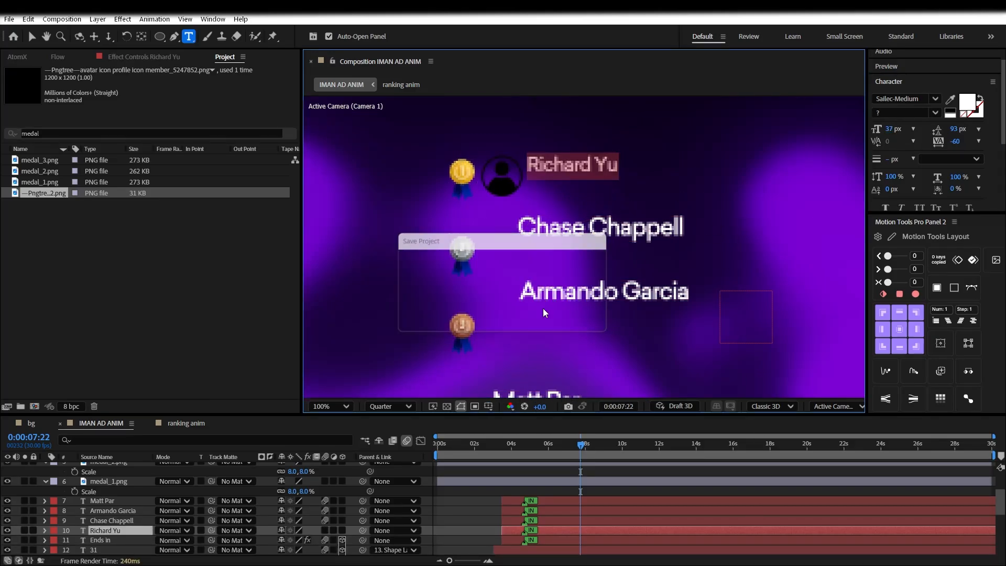
click(497, 525)
click(105, 530)
Duplicate the first-place name layer and move the copy just below the original
key(ctrl+d)
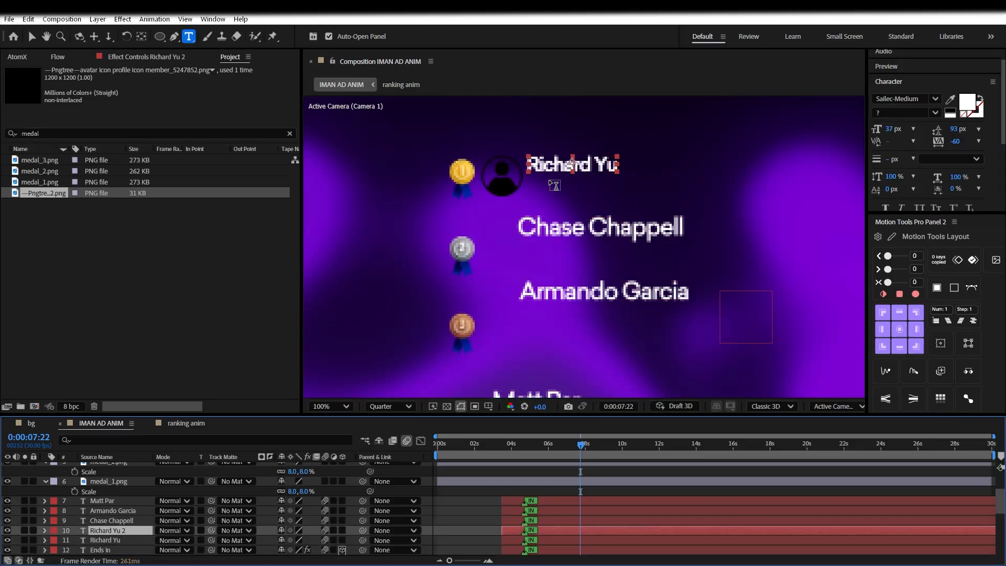
key(v)
drag(557, 169, 556, 187)
Show rulers and place a horizontal guide just below the first name
click(488, 406)
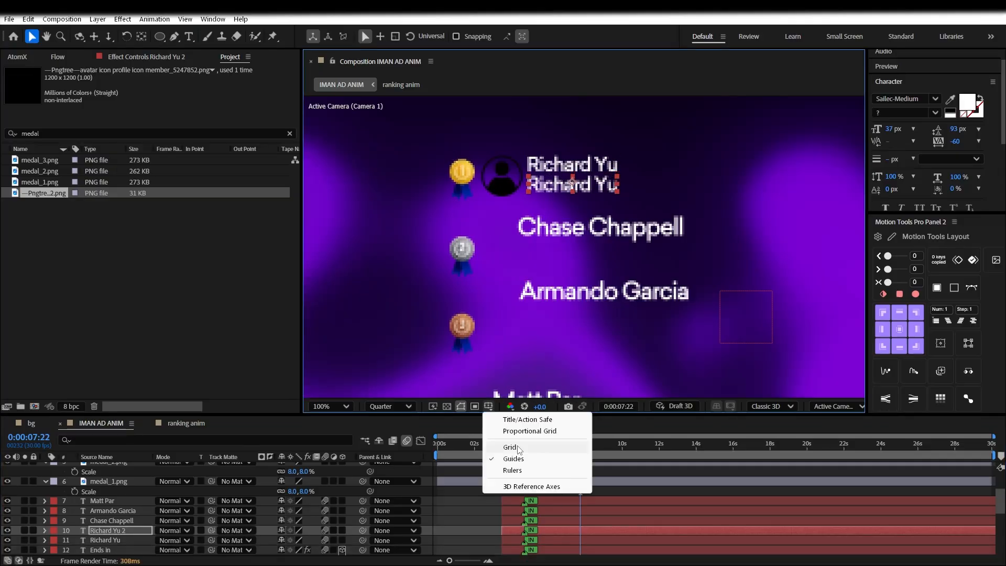
click(513, 446)
click(488, 405)
click(511, 447)
click(488, 406)
click(510, 471)
drag(547, 100, 546, 201)
drag(533, 135, 533, 158)
Retype the duplicate as the username in Sailec-Thin at 28 px, aligned under the name
text(ric)
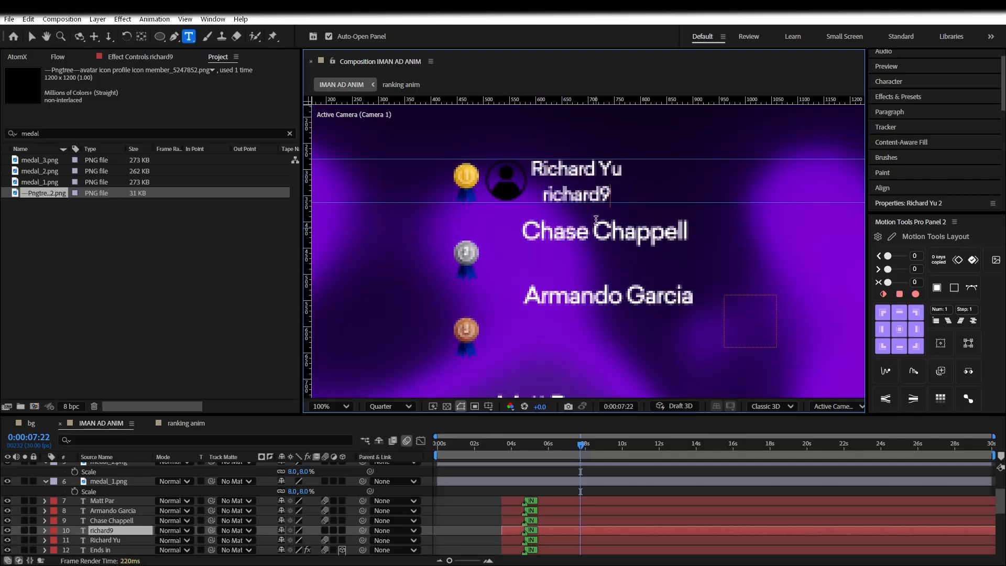
double_click(587, 191)
drag(621, 241, 609, 243)
click(904, 81)
click(934, 99)
click(837, 157)
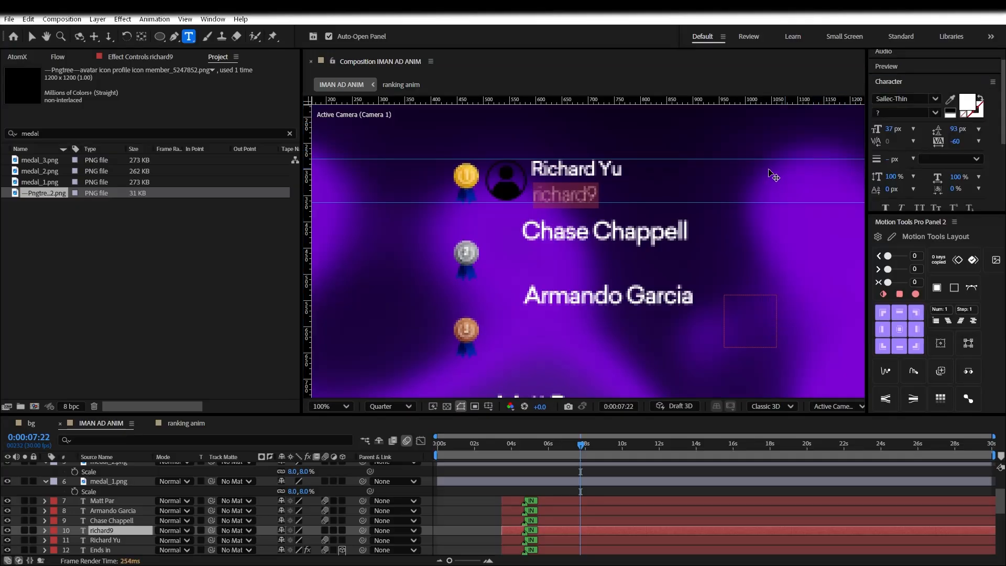
drag(882, 131, 876, 131)
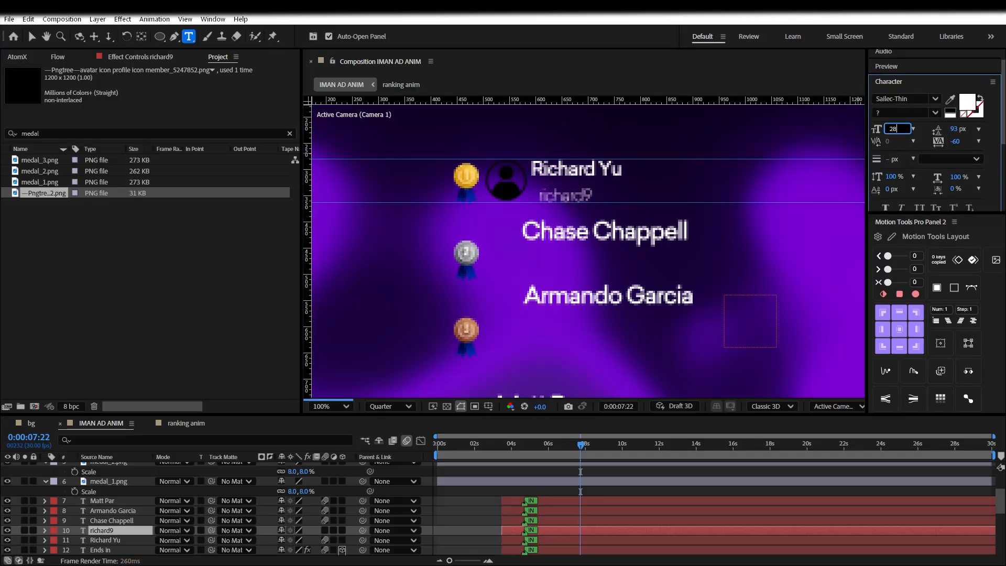
drag(641, 236, 632, 234)
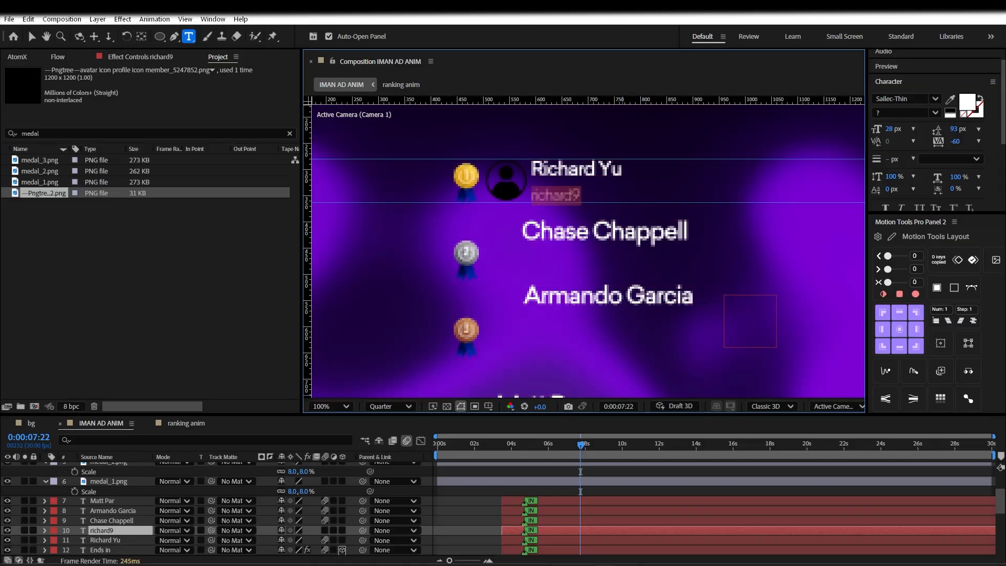
mouse_move(655, 565)
Fix a wrong letter in the username and add a vertical guide at the names' left edge
key(BackSpace)
text(e)
click(474, 503)
double_click(552, 193)
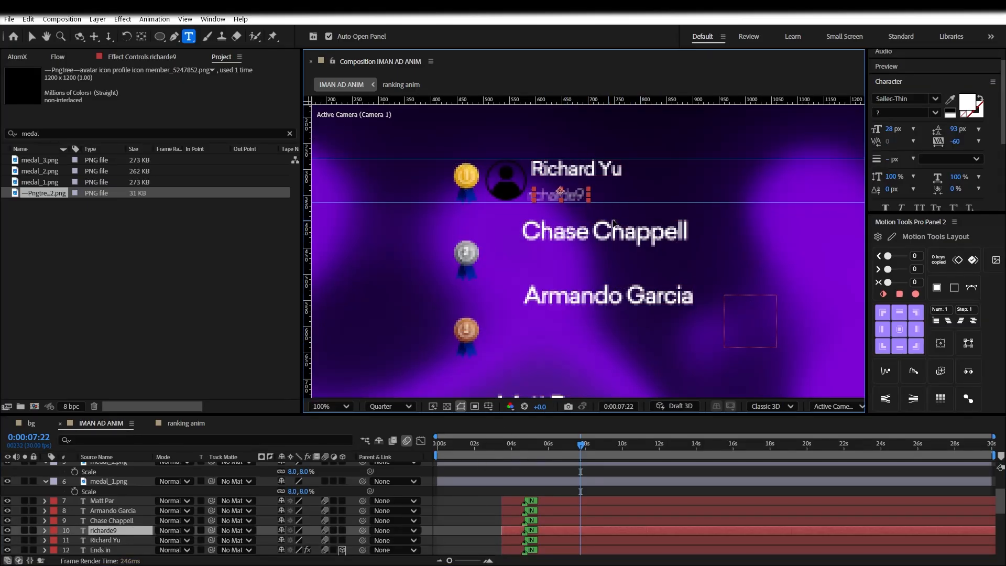
drag(309, 187, 461, 196)
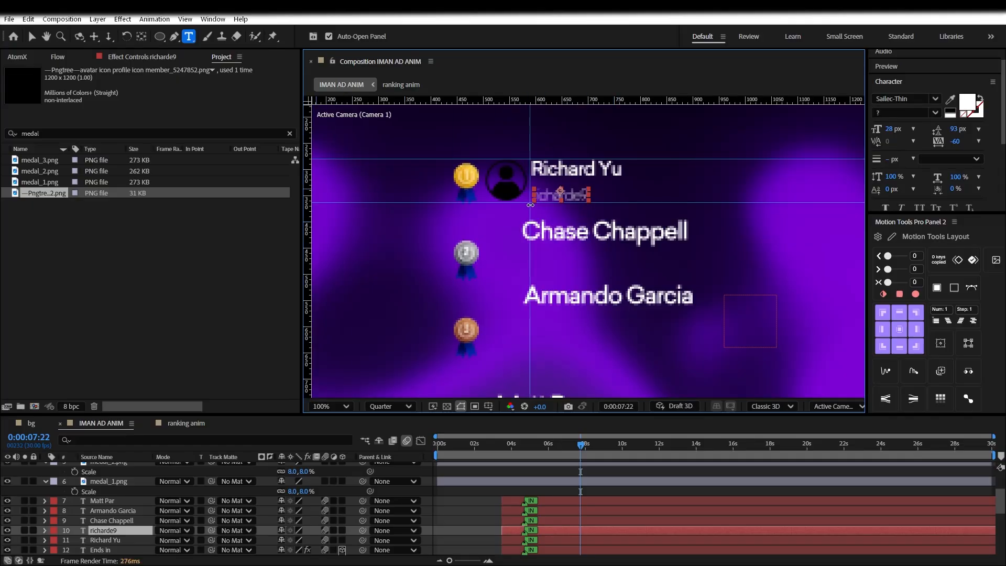
click(471, 500)
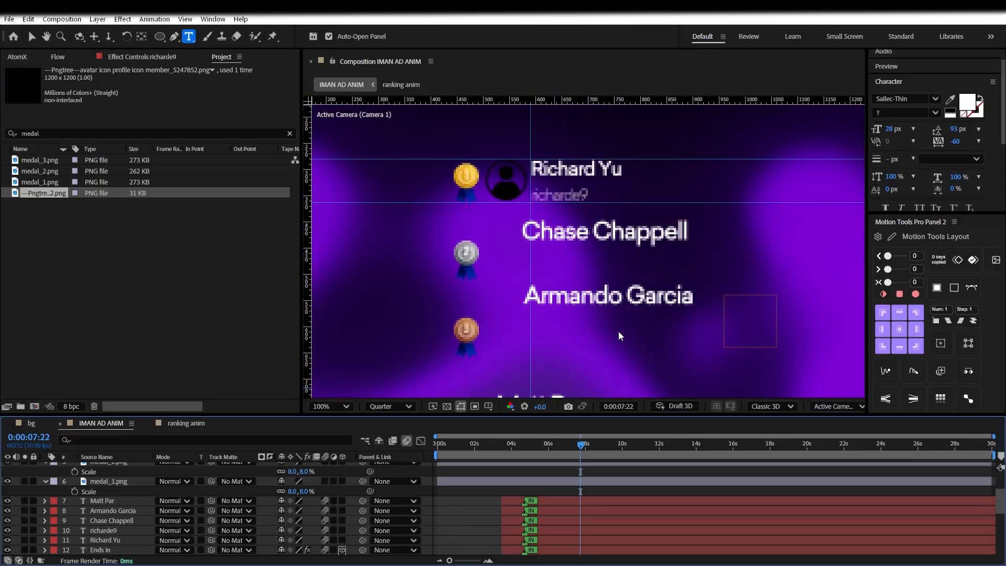
triple_click(579, 232)
click(465, 498)
scroll(128, 498, down, 3)
scroll(130, 498, up, 5)
scroll(140, 500, down, 3)
Move the avatar layer above medal_1.png in the layer stack
click(108, 517)
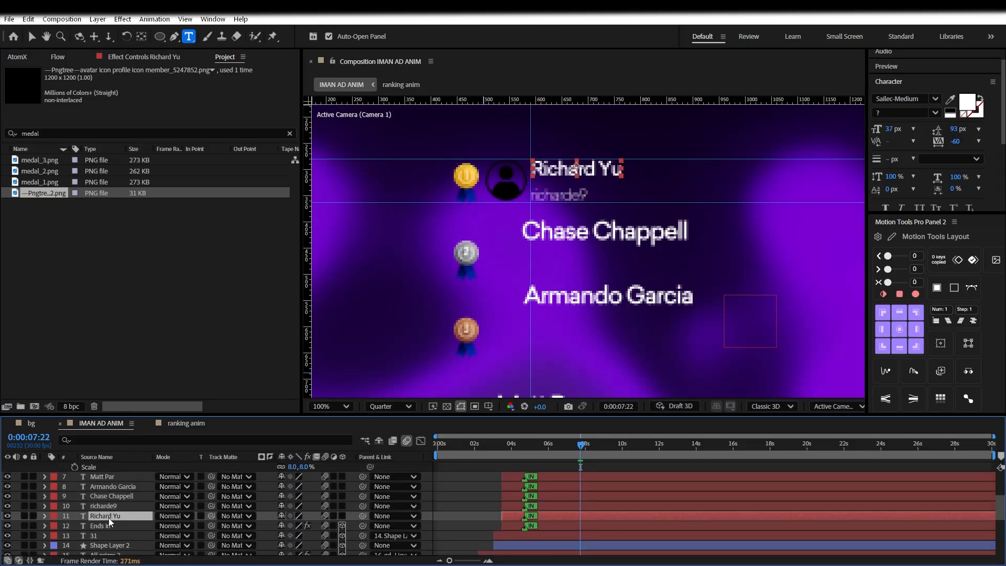
shift+click(116, 506)
scroll(118, 501, up, 3)
mouse_move(126, 466)
mouse_down()
mouse_move(124, 563)
mouse_move(145, 505)
mouse_move(121, 499)
mouse_move(129, 467)
mouse_move(132, 532)
mouse_move(118, 477)
mouse_up()
click(126, 506)
Reorder the first-place name layer above the fourth-place name and select the group
click(130, 517)
ctrl+click(118, 532)
ctrl+click(118, 497)
ctrl+click(108, 534)
scroll(116, 519, down, 2)
scroll(120, 492, up, 1)
ctrl+click(121, 488)
scroll(122, 487, up, 1)
ctrl+click(122, 496)
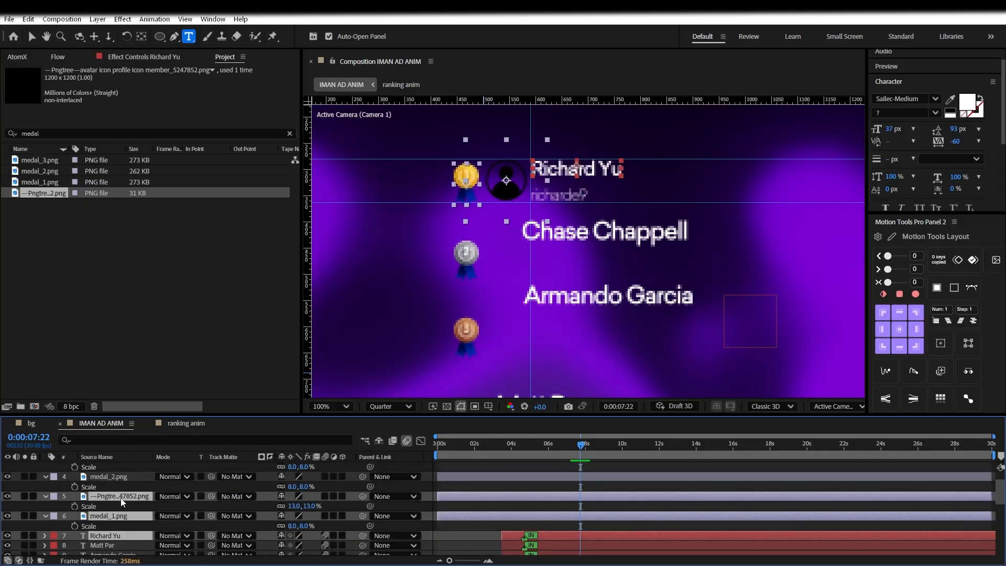
scroll(124, 498, down, 3)
Precompose the selected layers as '1st guy' and open the new composition
right_click(121, 489)
click(147, 427)
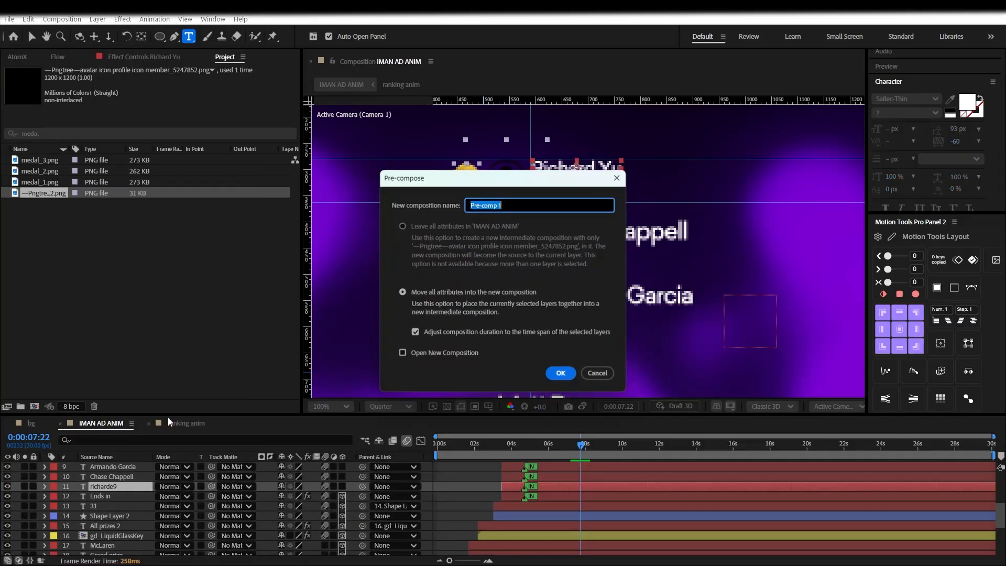
text(1st guy)
key(Return)
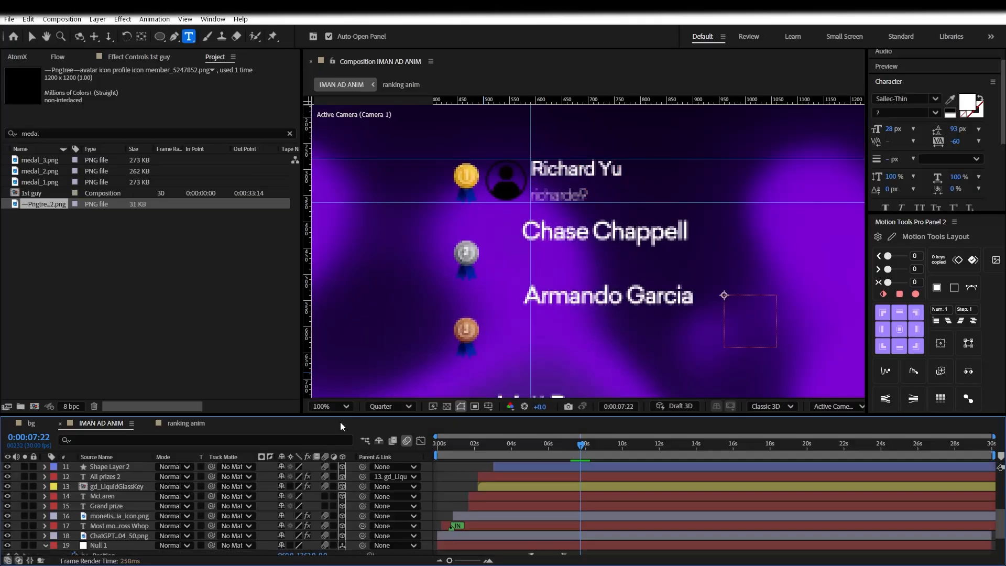
double_click(141, 523)
Undo the '1st guy' precomposition and clear the layer selection
key(ctrl+z)
click(157, 424)
click(149, 423)
click(433, 529)
scroll(112, 531, down, 2)
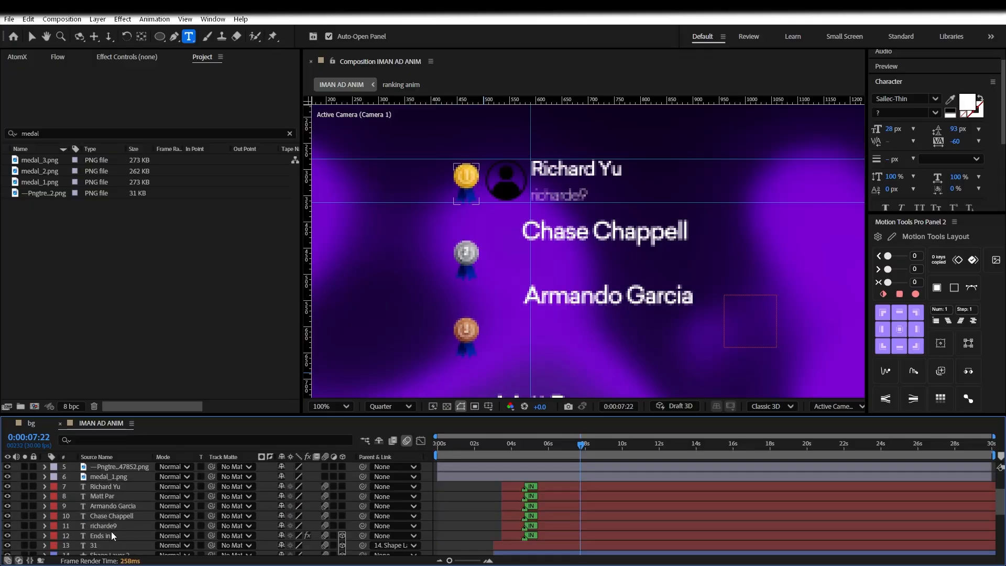
Place the username layer directly under the name and select it with the name and avatar
click(107, 486)
ctrl+click(107, 496)
ctrl+click(120, 467)
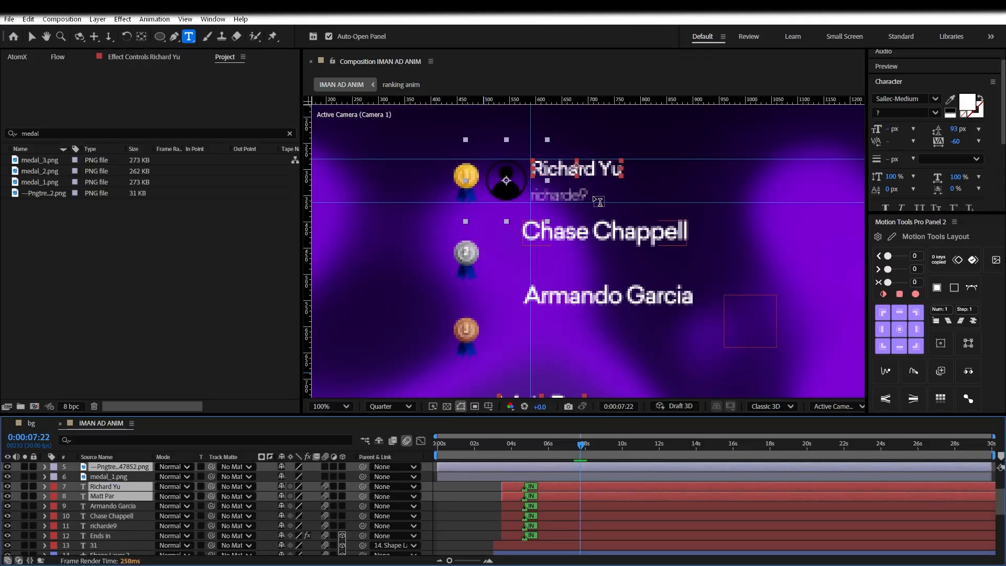
click(130, 486)
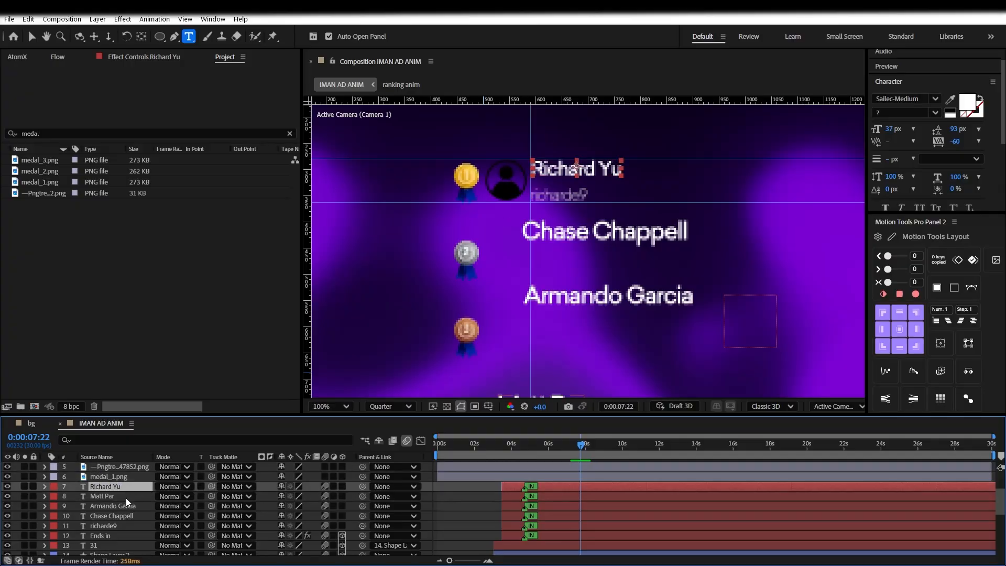
ctrl+click(121, 521)
drag(120, 520, 110, 489)
ctrl+click(115, 468)
Precompose the avatar, name and username into a composition named after the winner
right_click(110, 489)
click(161, 416)
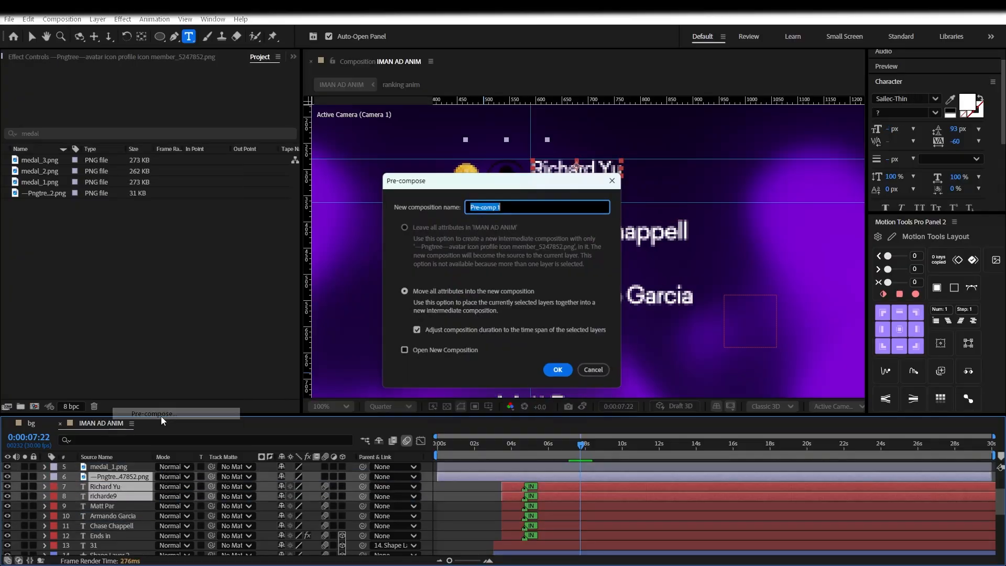
text(Richard)
key(Return)
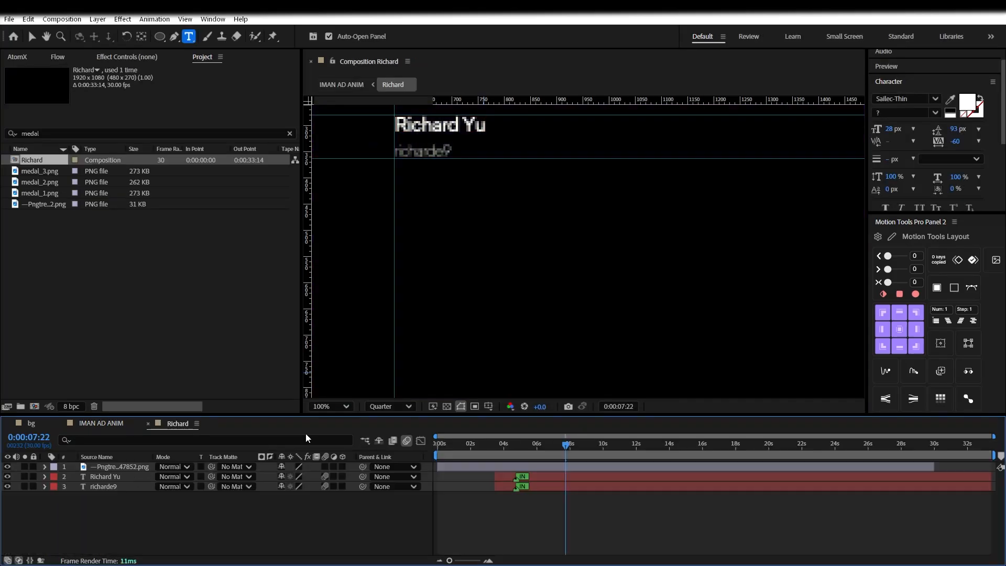
Duplicate the Richard precomposition and add copies 2 through 8 as layers in IMAN AD ANIM
key(v)
click(114, 424)
click(89, 133)
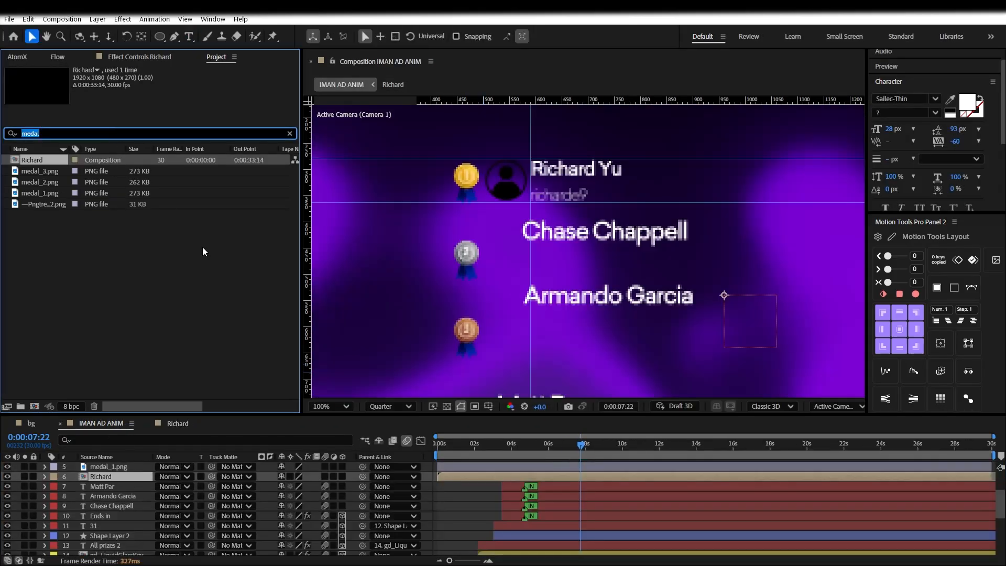
text(Richard)
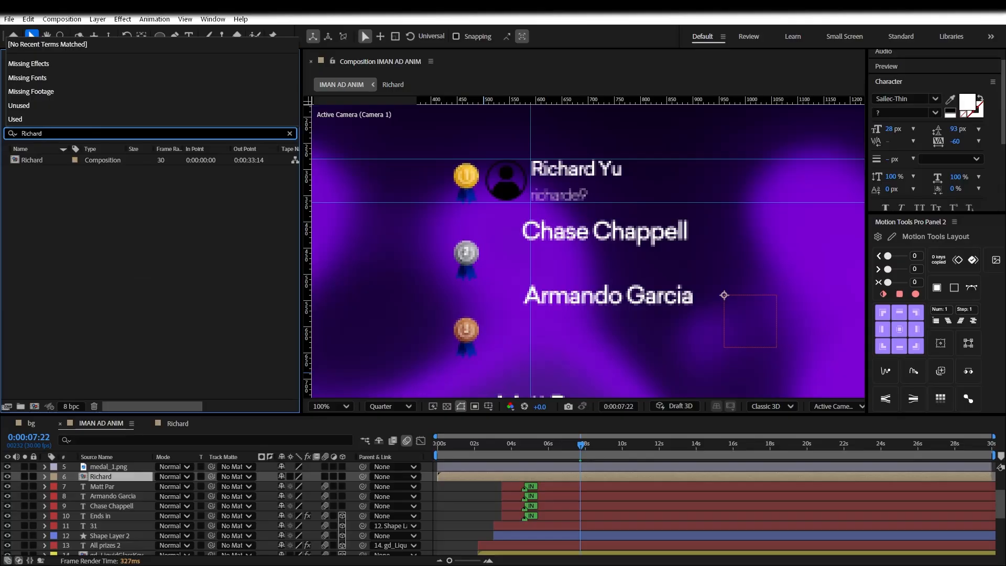
click(44, 161)
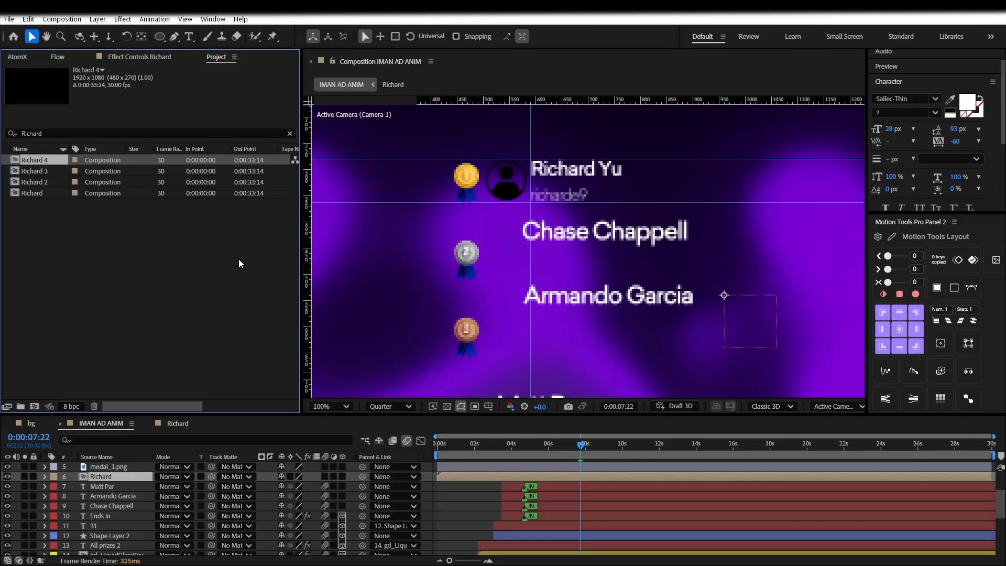
key(ctrl+d)
key(ctrl+d)
key(ctrl+d)
key(ctrl+d)
click(40, 226)
ctrl+click(38, 193)
ctrl+click(37, 212)
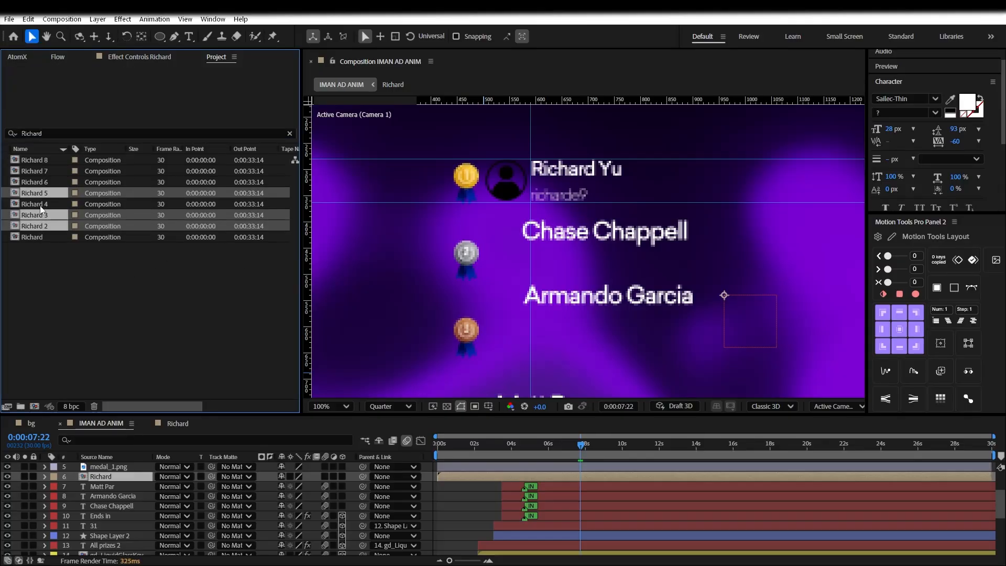
shift+click(42, 161)
drag(45, 166, 95, 477)
Open Richard 2 to frame its avatar and name, then add a vertical guide near x 890 in IMAN AD ANIM
key(F2)
scroll(115, 484, up, 1)
drag(104, 526, 110, 476)
double_click(111, 489)
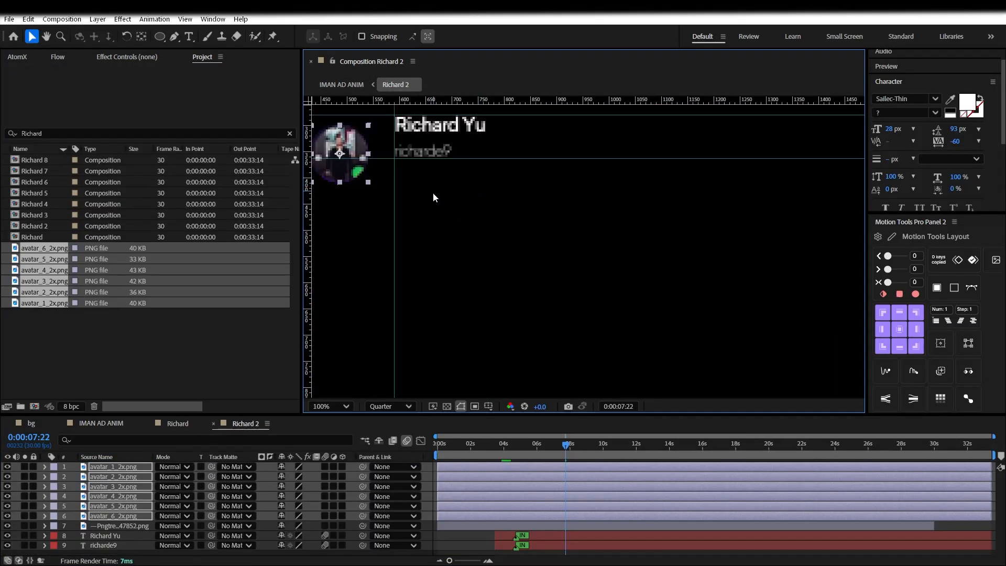
drag(419, 193, 539, 271)
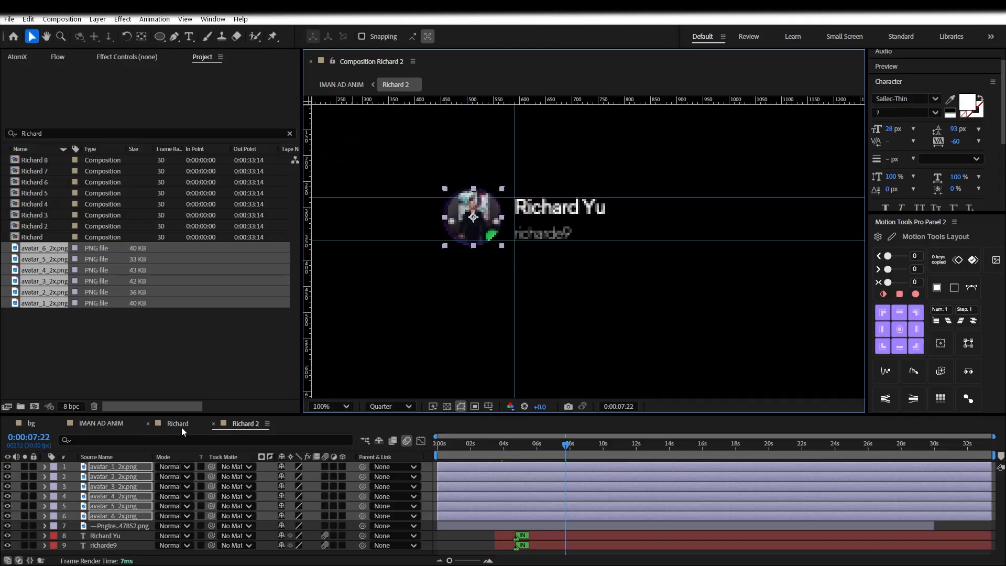
click(115, 423)
drag(306, 247, 482, 224)
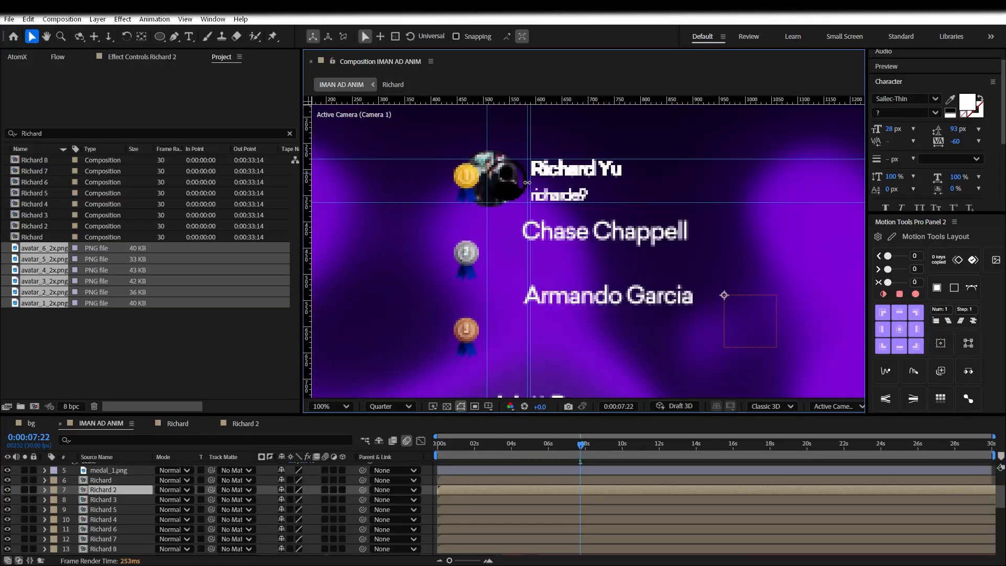
In Richard 2, shrink the avatars from 67.5% to about 50%, nudge them left, and set preview resolution to Full
click(252, 424)
click(448, 264)
key(s)
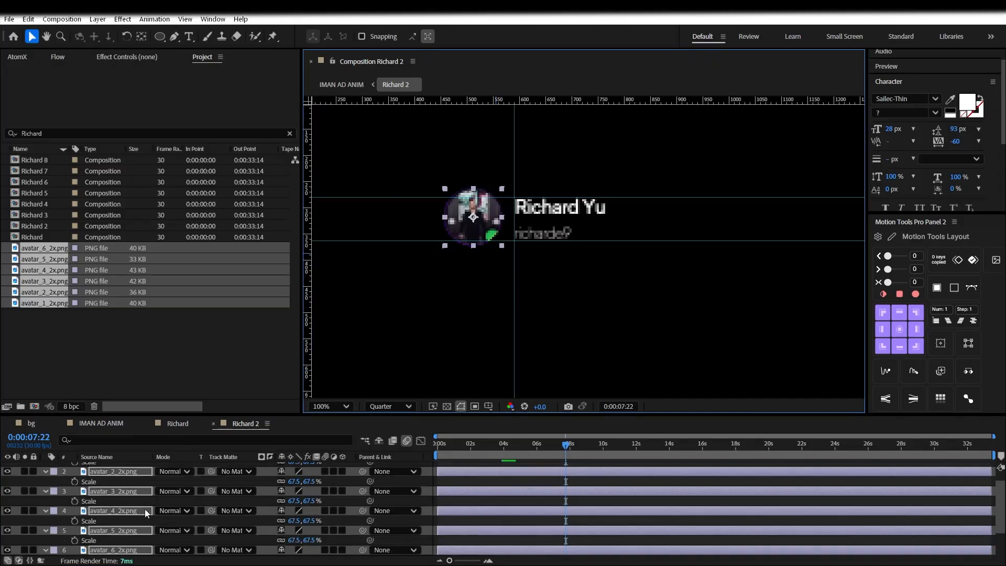
drag(297, 500, 289, 480)
key(period)
drag(416, 211, 414, 211)
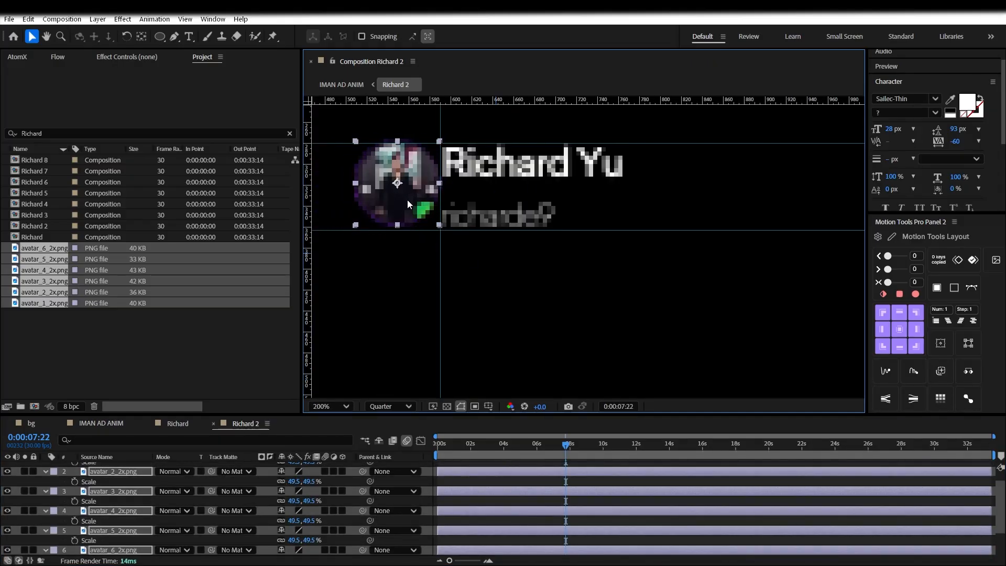
click(432, 360)
click(390, 406)
click(392, 436)
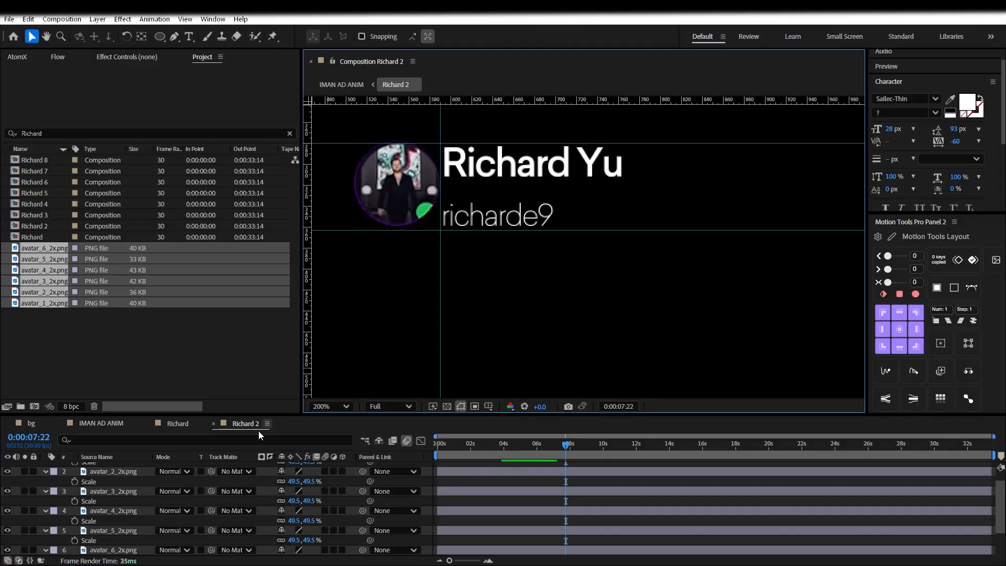
Move avatar_2_2x.png below the first avatar, then cut it out of Richard 2
scroll(448, 311, down, 3)
scroll(158, 504, up, 1)
click(118, 488)
scroll(123, 497, down, 1)
scroll(124, 497, up, 1)
click(130, 468)
key(ctrl+Down)
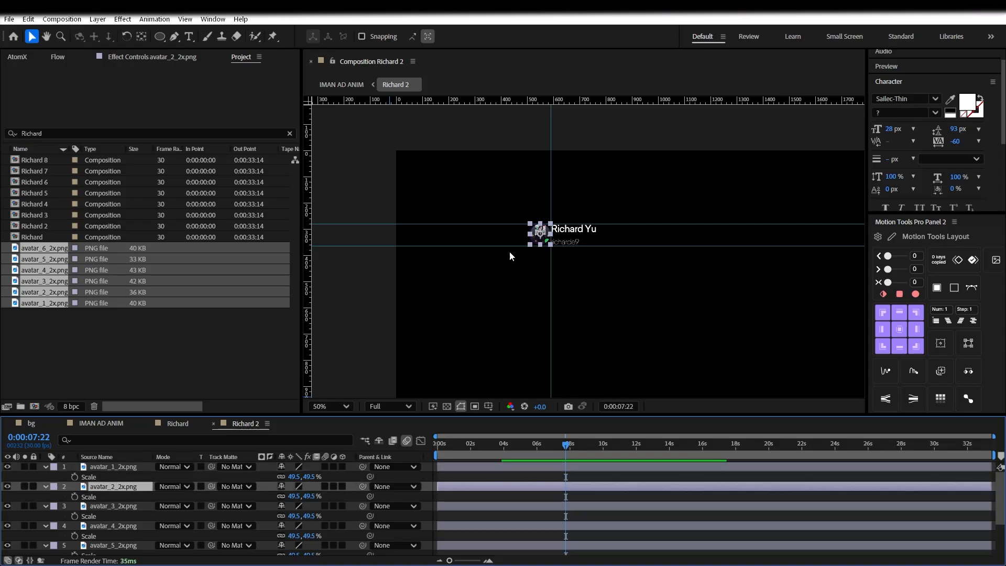
drag(543, 238, 543, 259)
key(period)
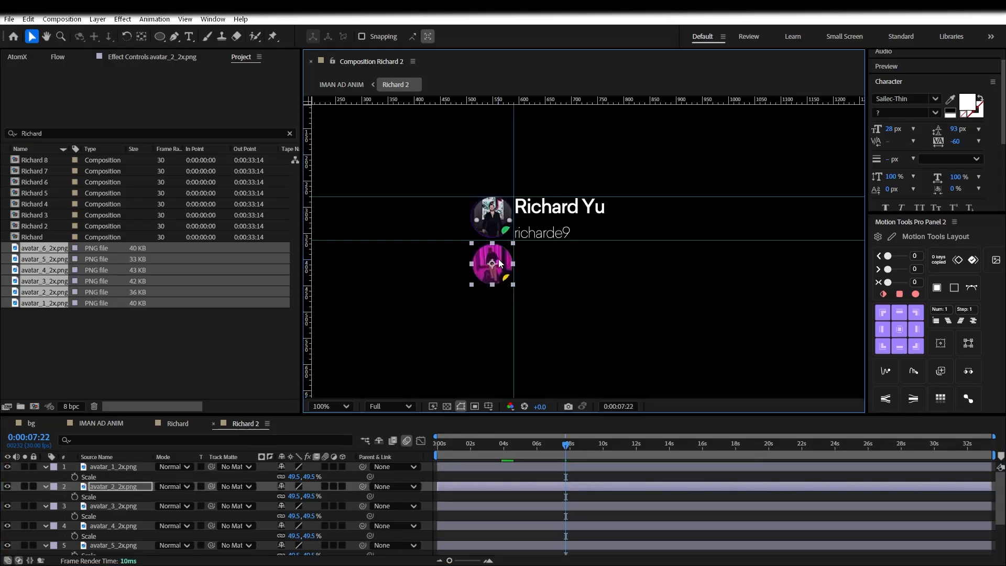
key(ctrl+x)
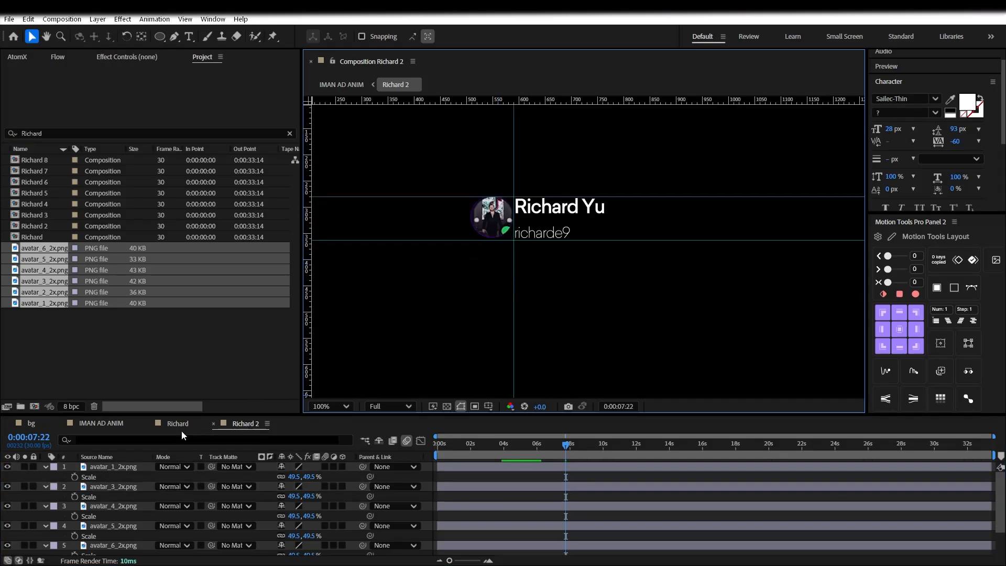
Paste the avatar into Richard 3, nudge boutiquestars right clear of the avatar, and return to IMAN AD ANIM
click(101, 424)
double_click(84, 501)
key(ctrl+v)
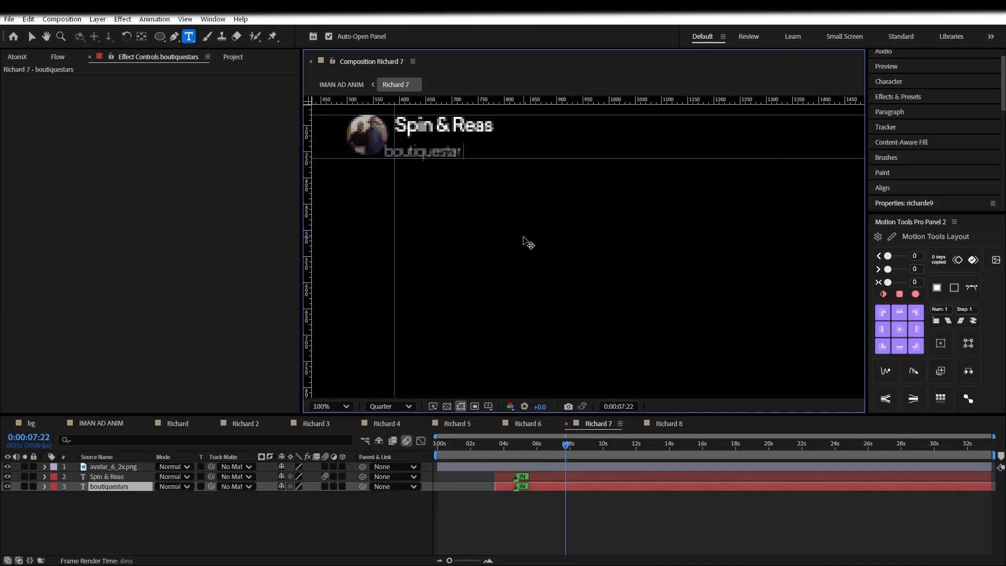
key(shift+Right)
key(shift+Right)
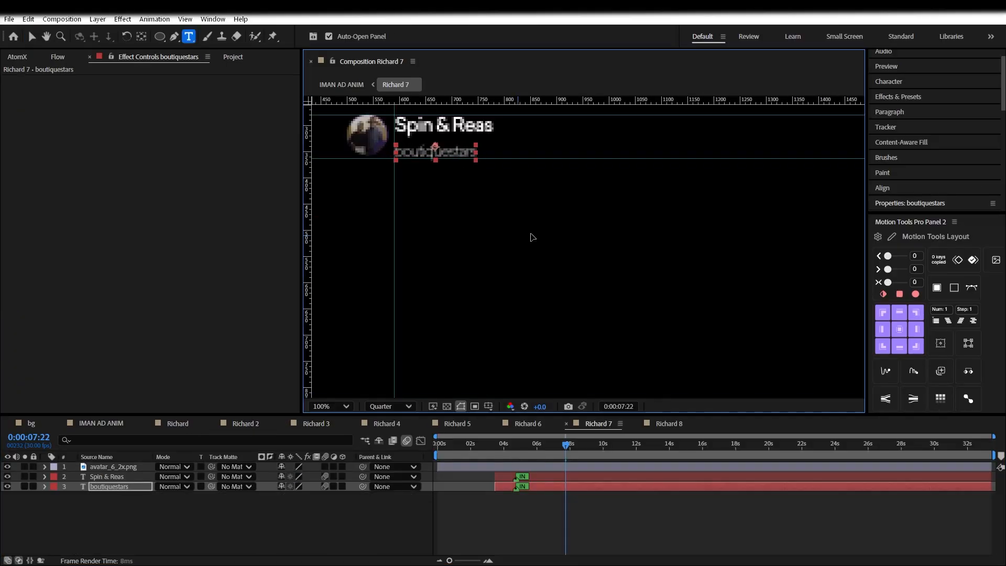
click(101, 423)
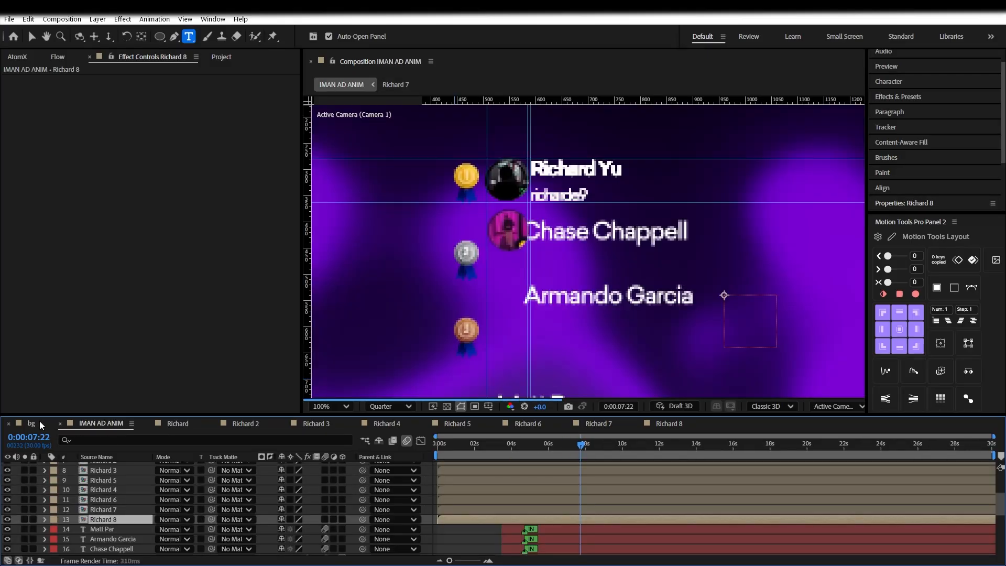
Select all the Richard row layers and open the alignment and distribution options
key(v)
ctrl+click(107, 509)
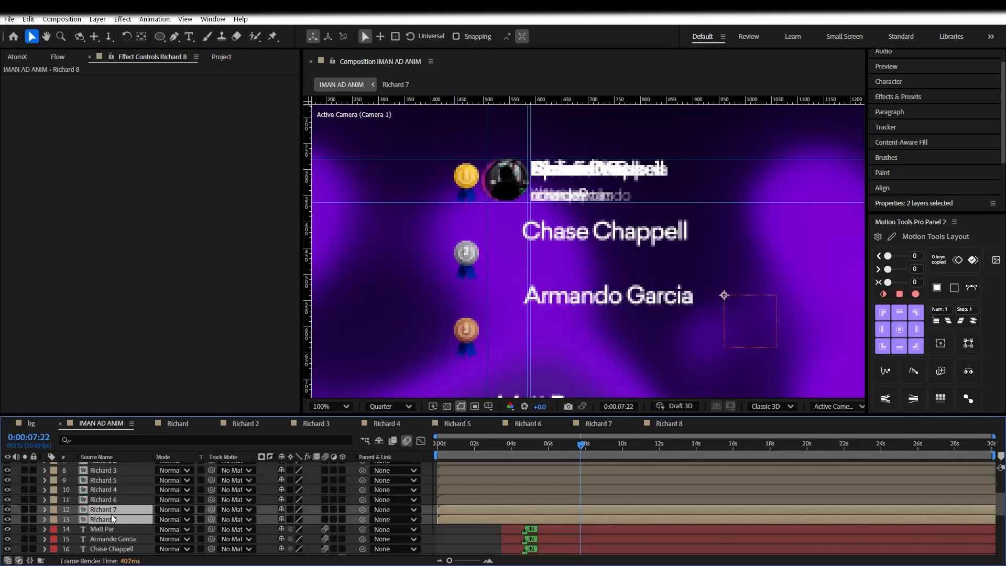
ctrl+click(108, 489)
ctrl+click(111, 500)
ctrl+click(115, 479)
ctrl+click(121, 472)
scroll(120, 472, up, 3)
ctrl+click(107, 520)
ctrl+click(106, 509)
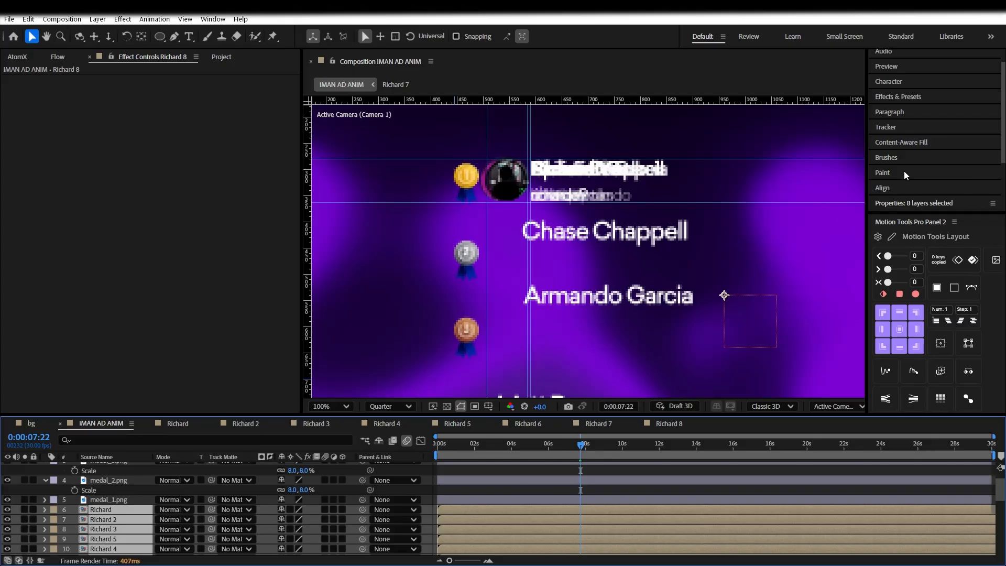
click(891, 187)
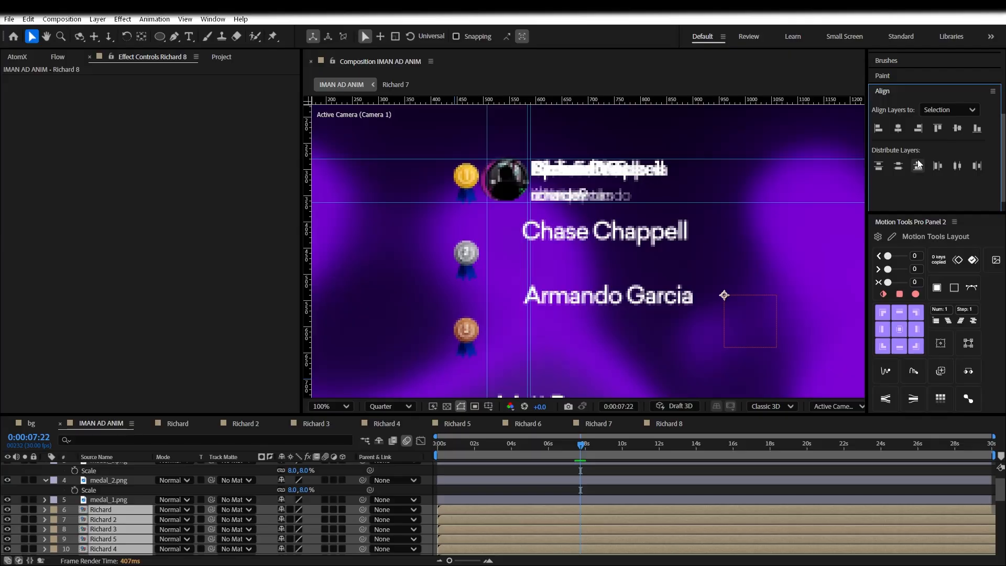
scroll(116, 502, up, 2)
click(114, 487)
scroll(116, 497, down, 3)
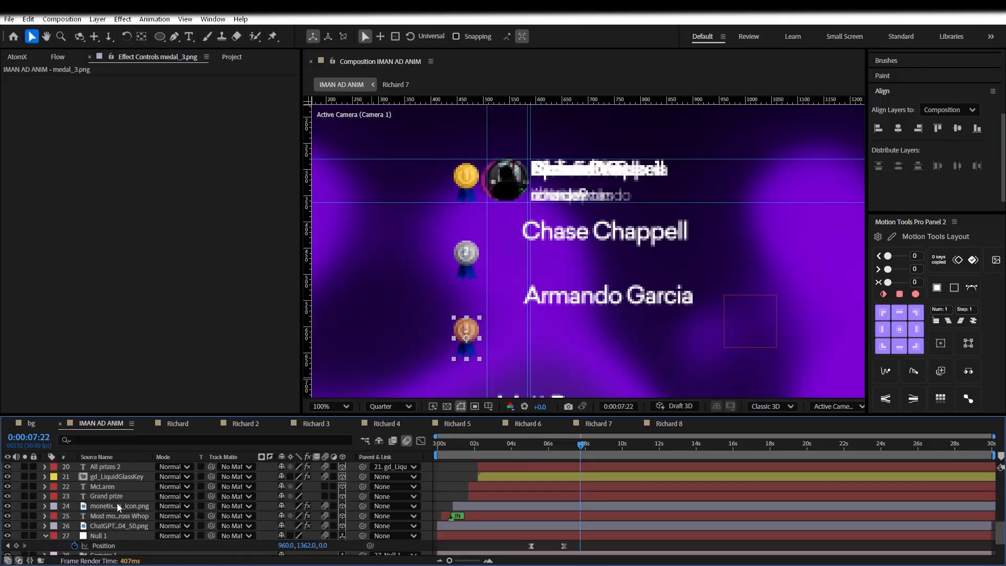
scroll(115, 512, down, 2)
scroll(115, 512, up, 5)
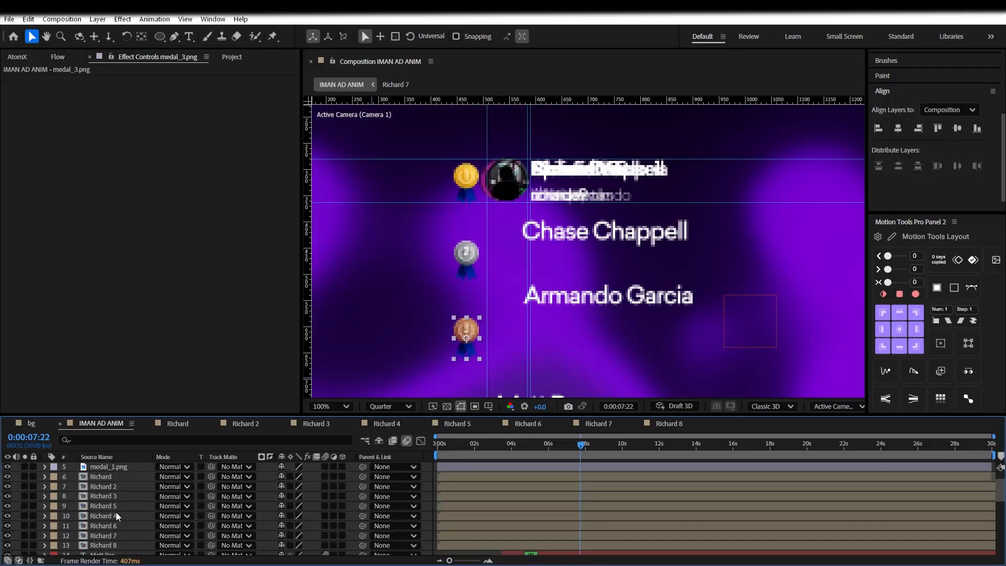
click(119, 486)
shift+click(121, 478)
scroll(120, 492, up, 2)
shift+click(117, 496)
key(Delete)
Move the Richard 2 and Richard 3 rows down beside the silver and bronze medals
drag(498, 187, 498, 240)
key(ctrl+z)
scroll(155, 525, up, 4)
scroll(142, 516, down, 2)
click(112, 488)
drag(511, 180, 502, 259)
click(98, 497)
drag(515, 186, 505, 328)
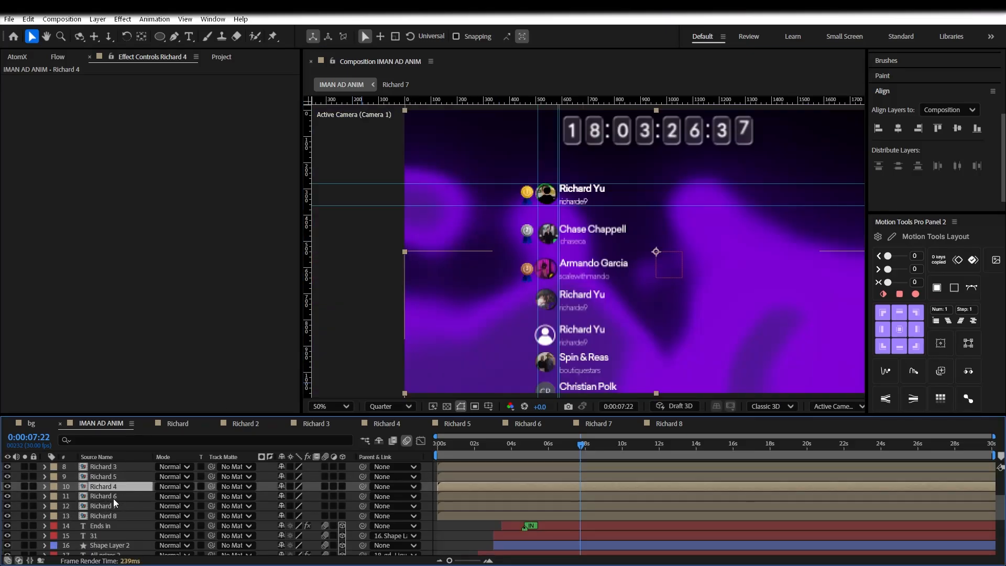
Select all eight Richard rows and shift the medal and profile rows rightward at 50% zoom
ctrl+click(113, 505)
ctrl+click(113, 515)
ctrl+click(113, 498)
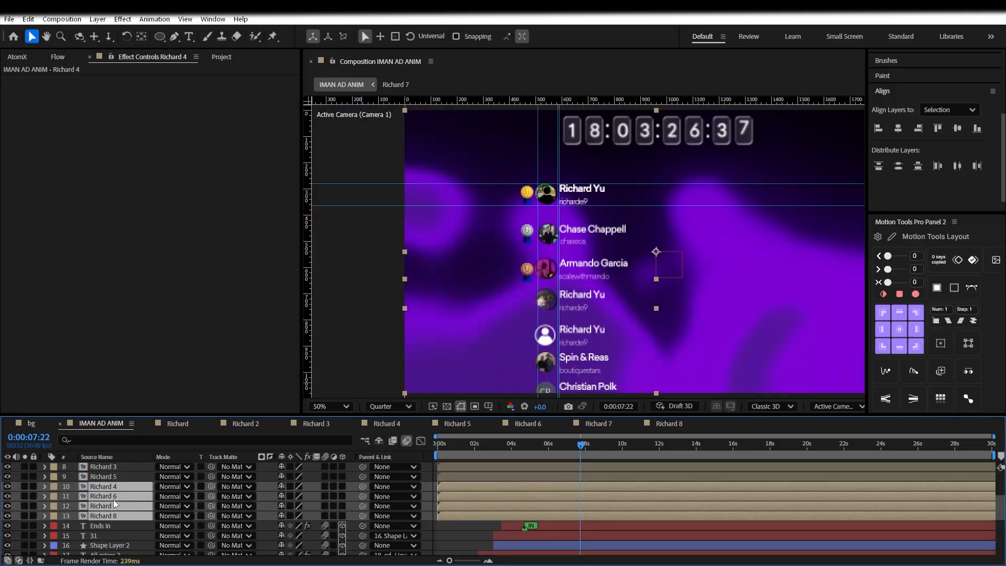
ctrl+click(114, 477)
scroll(117, 485, up, 1)
ctrl+click(117, 496)
ctrl+click(117, 487)
ctrl+click(116, 476)
scroll(734, 319, down, 2)
key(period)
scroll(950, 350, down, 1)
click(946, 362)
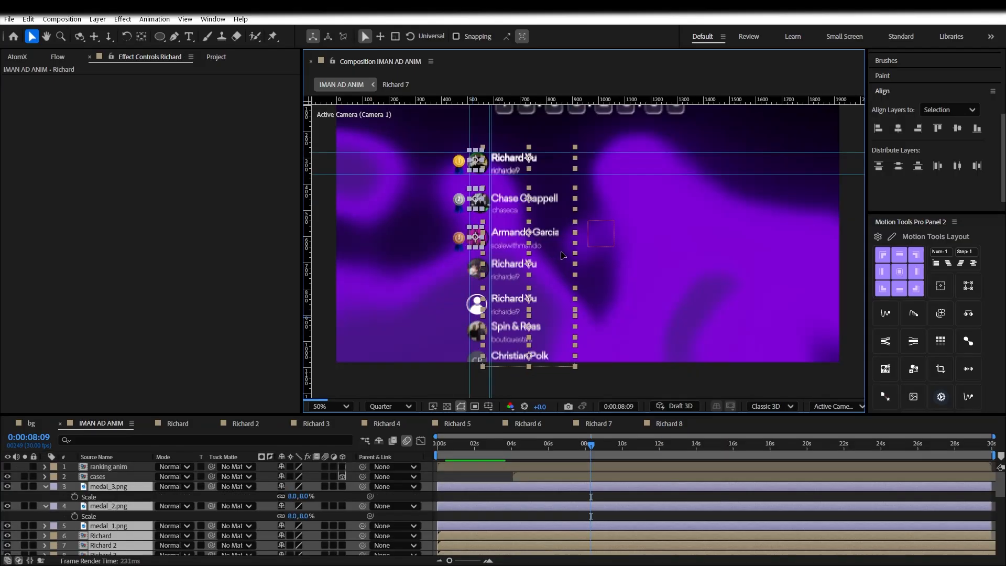
drag(540, 254, 568, 255)
At Full resolution, check the animation at 0:00:03:23, 0:00:05:16 and 0:00:07:06, shrinking the avatar slightly
scroll(613, 280, up, 1)
scroll(619, 288, down, 1)
scroll(620, 288, up, 1)
drag(622, 215, 619, 285)
key(v)
click(507, 443)
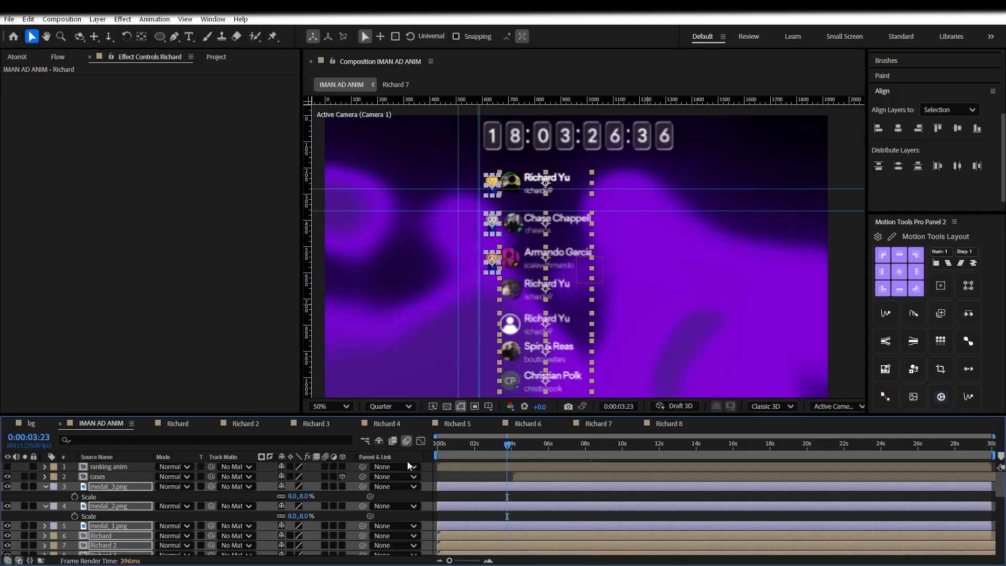
click(391, 406)
click(385, 442)
click(540, 445)
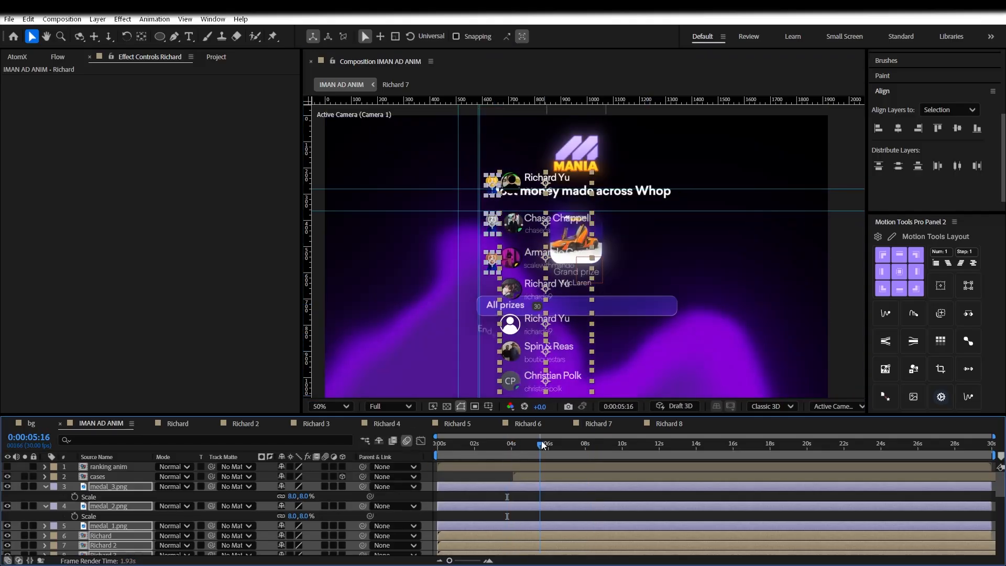
click(571, 445)
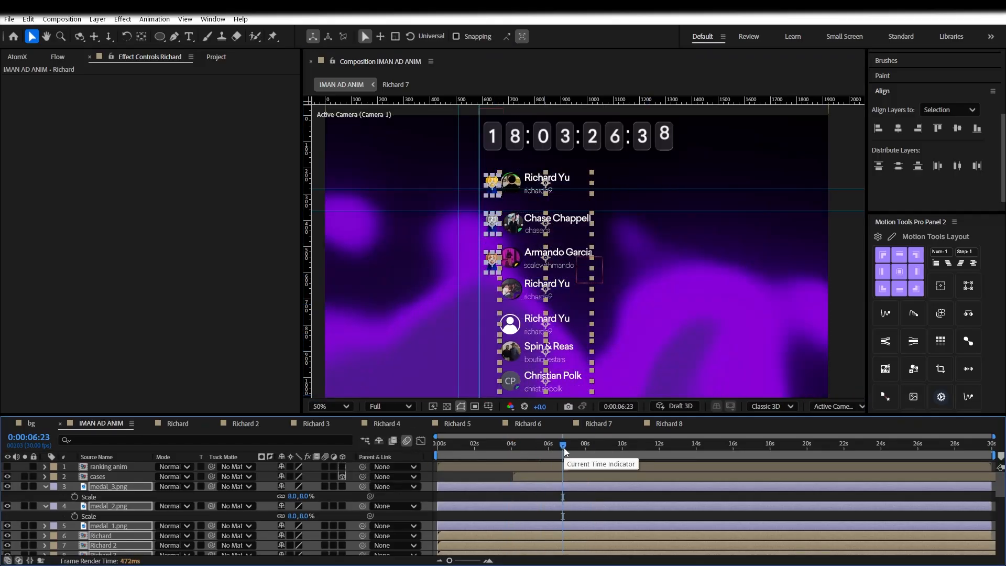
scroll(376, 502, down, 1)
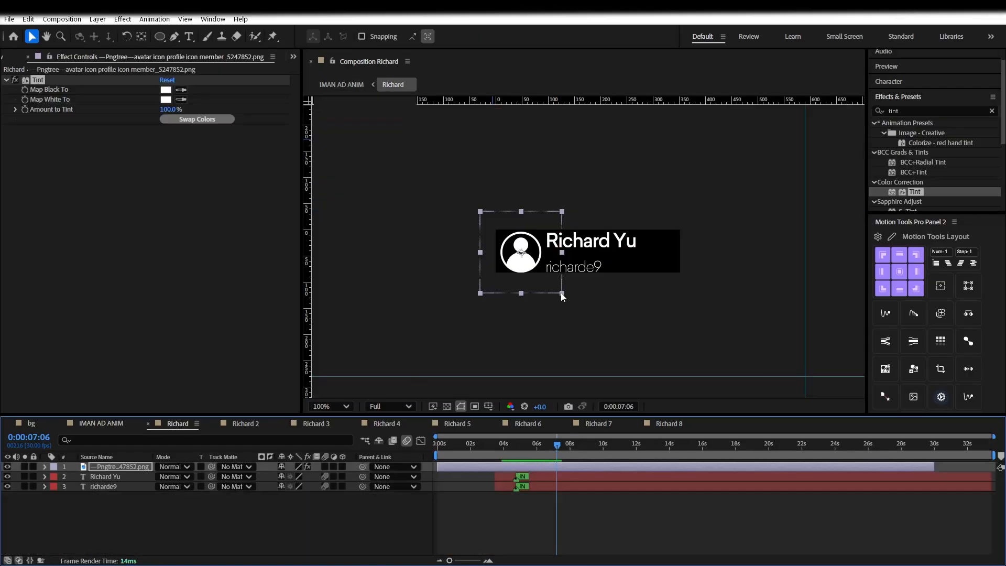
drag(562, 294, 556, 287)
click(120, 426)
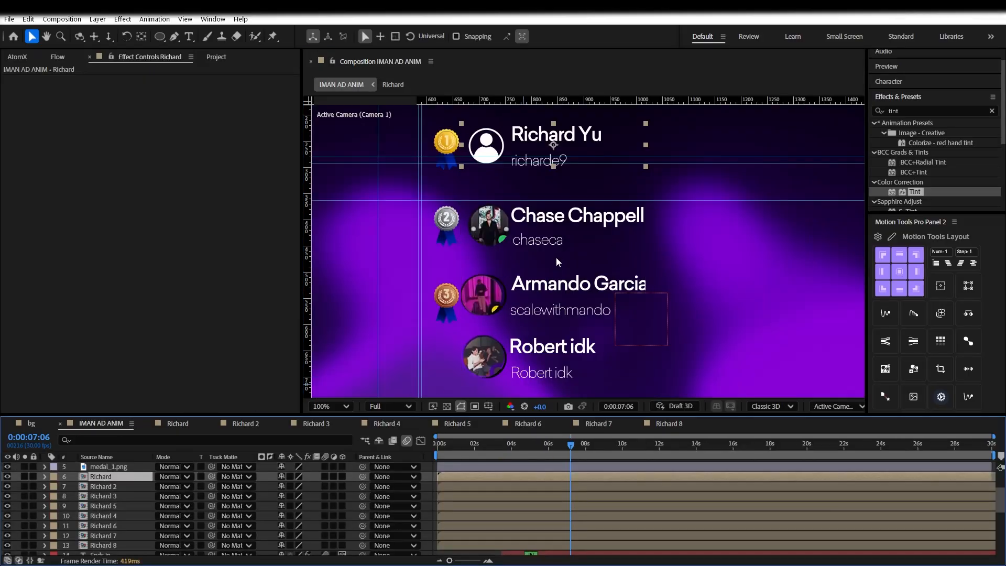
click(185, 426)
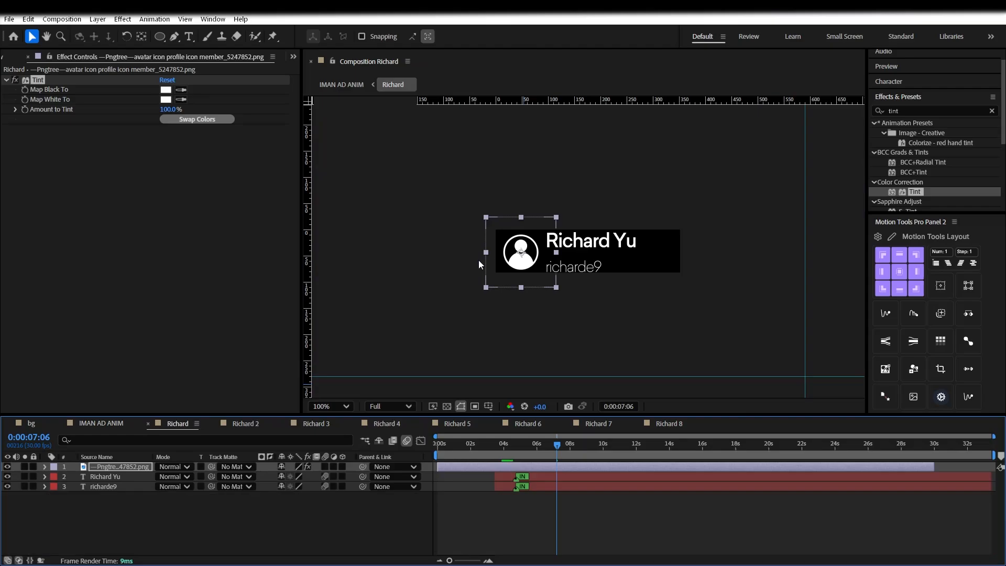
key(s)
drag(294, 477, 340, 486)
text(13)
key(Return)
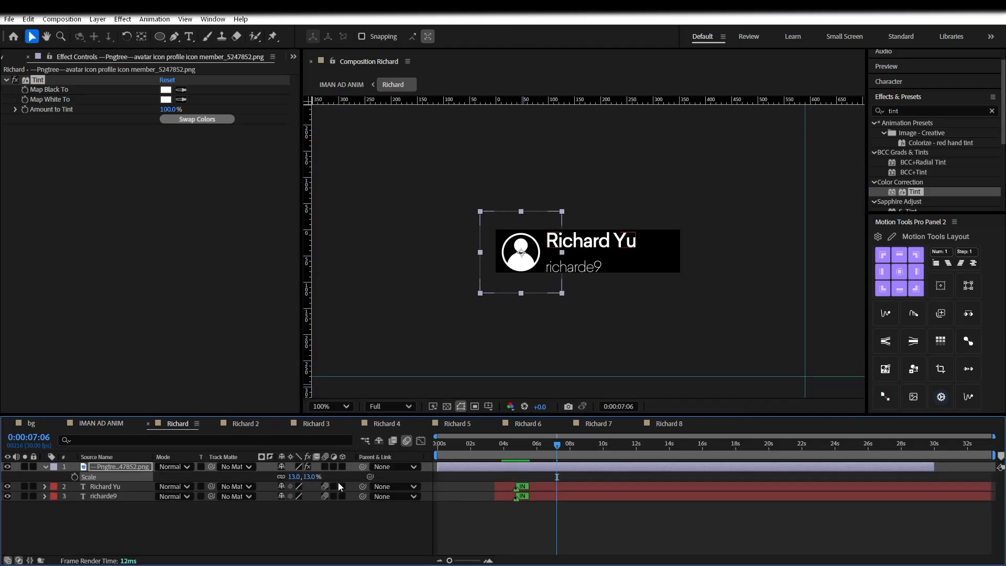
Select all eight Richard rows in IMAN AD ANIM and distribute them evenly in the vertical direction
click(96, 426)
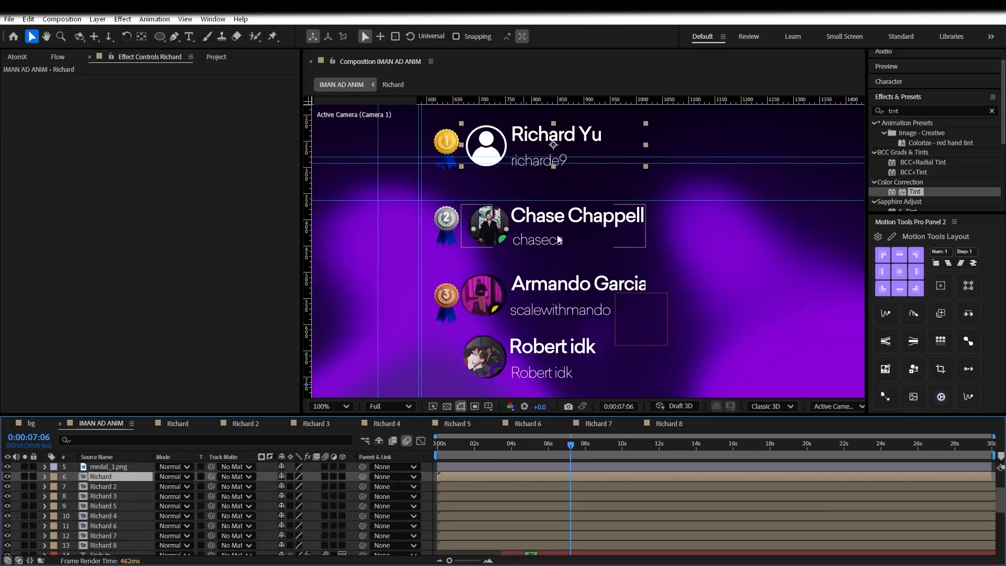
click(576, 226)
scroll(633, 268, down, 1)
ctrl+click(128, 496)
ctrl+click(128, 515)
ctrl+click(129, 506)
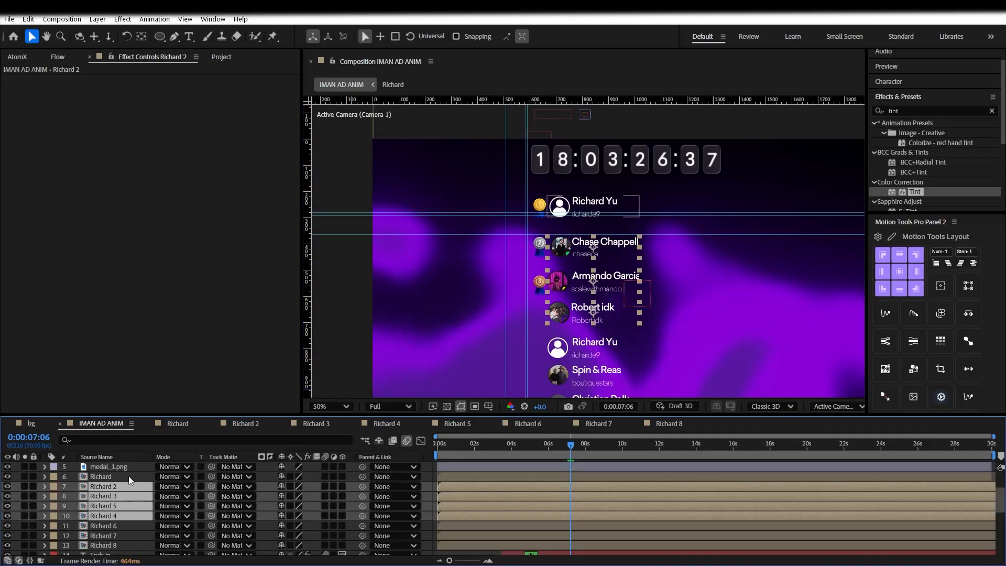
ctrl+click(130, 477)
ctrl+click(122, 526)
ctrl+click(117, 543)
ctrl+click(119, 535)
scroll(260, 494, down, 1)
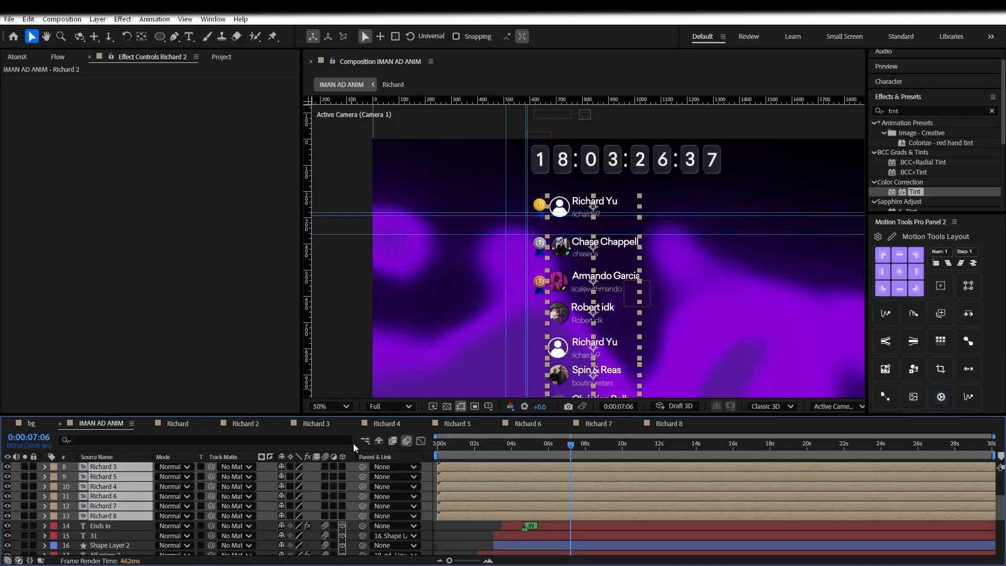
click(898, 82)
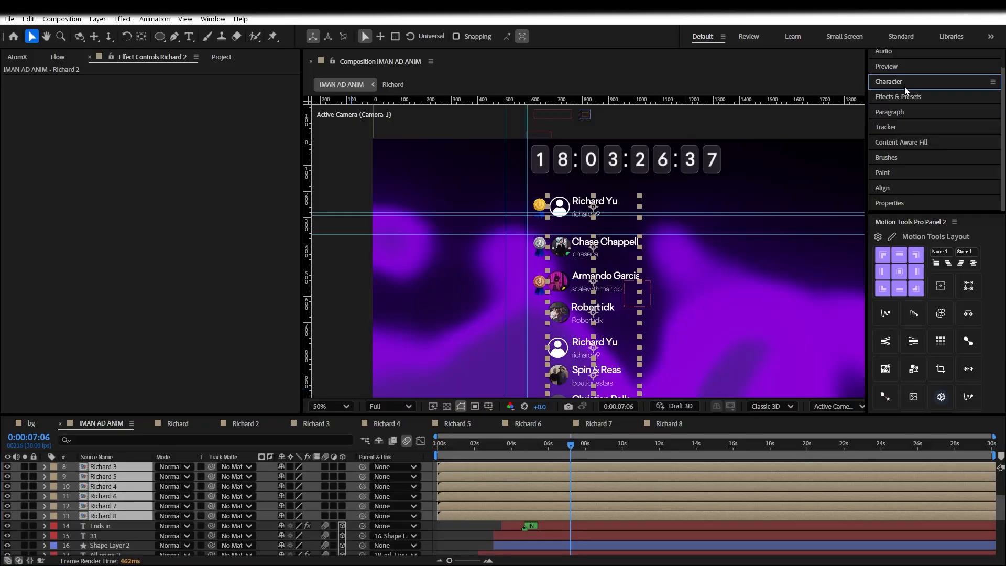
click(897, 187)
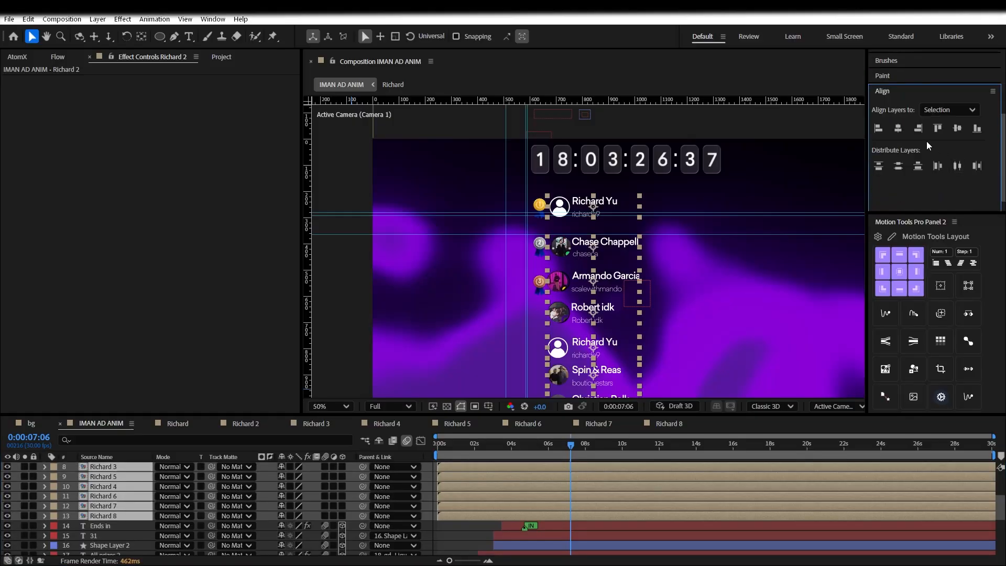
click(916, 167)
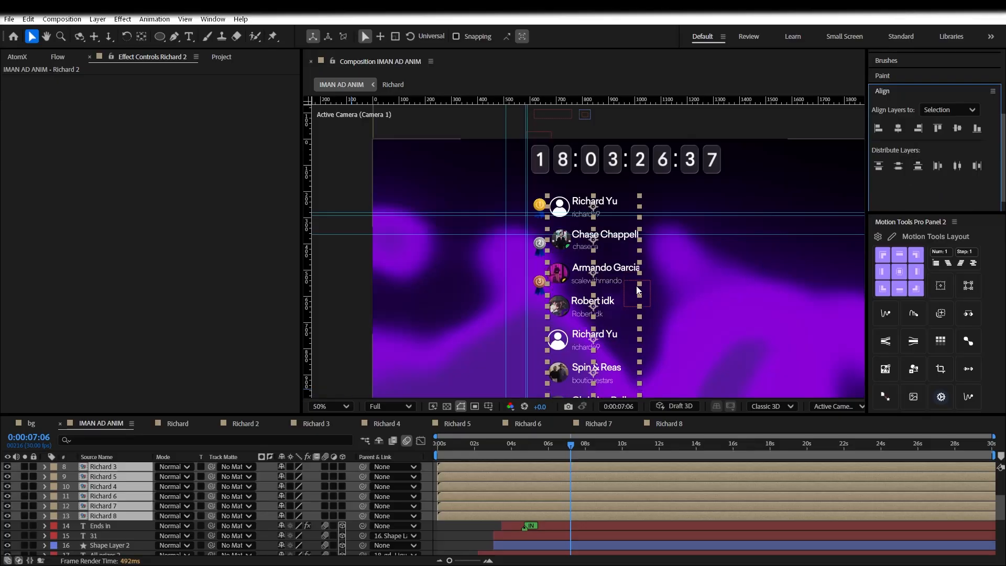
Select the medal_1, medal_2 and medal_3 layers and zoom the view to 100%
scroll(350, 494, up, 3)
click(150, 497)
click(107, 506)
ctrl+click(107, 525)
ctrl+click(114, 486)
key(period)
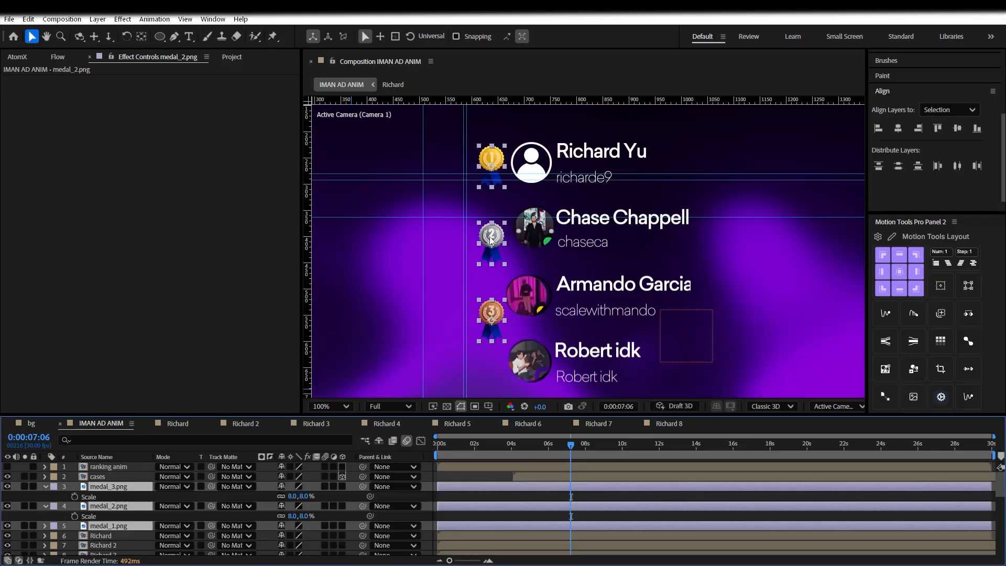
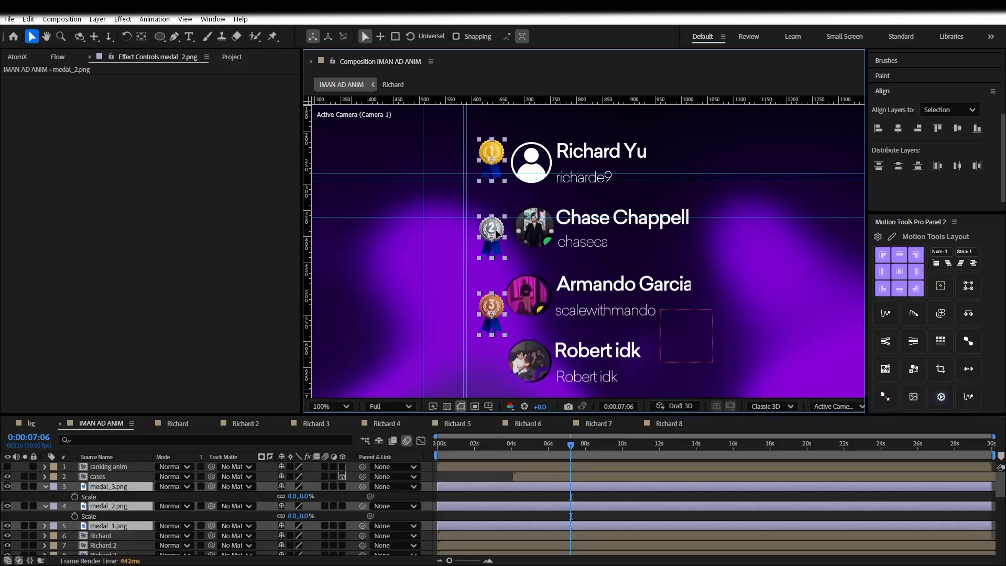
Select the medal_2 layer and nudge the silver medal into line with its row
drag(495, 230, 496, 232)
click(141, 504)
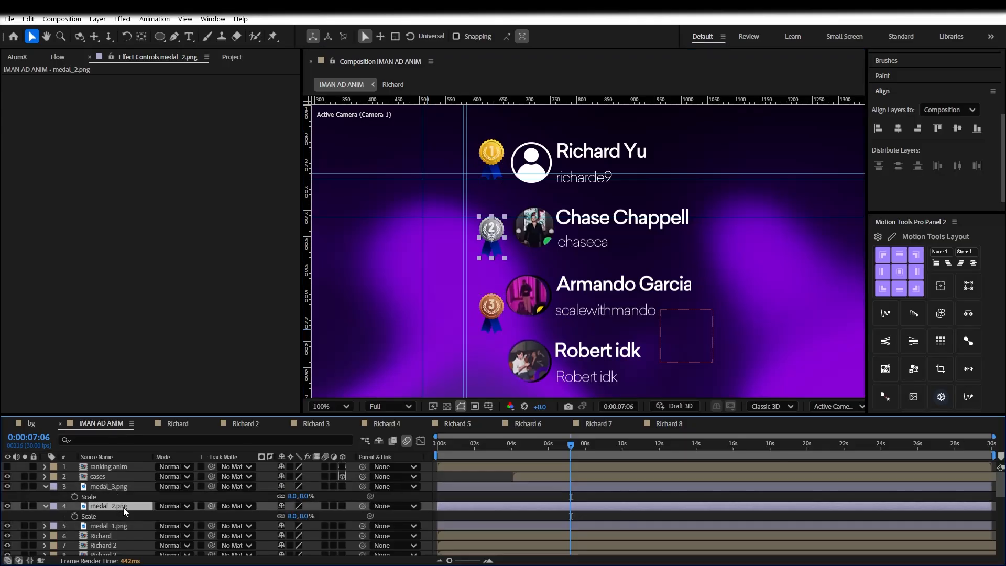
drag(490, 223, 491, 221)
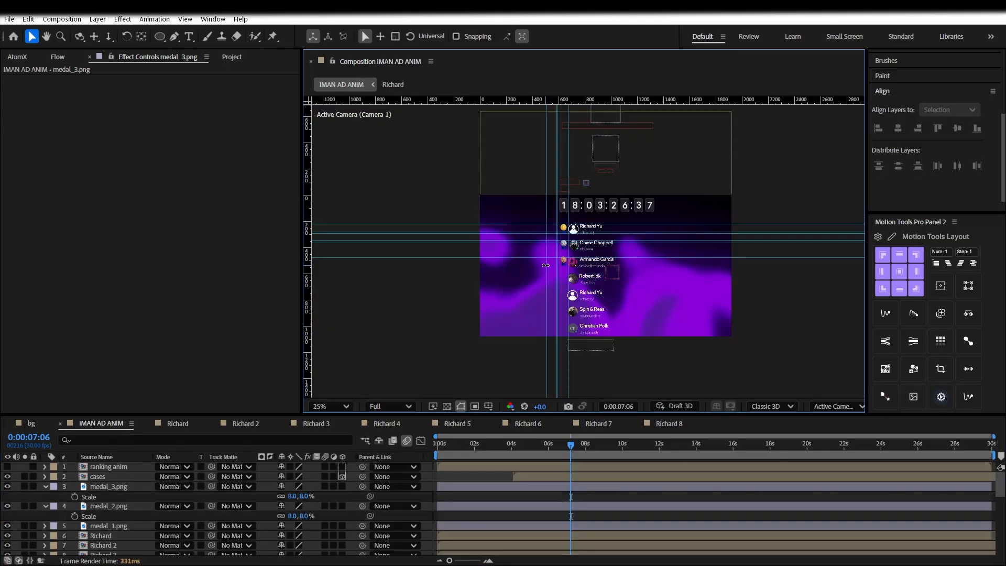
Inspect the Richard 2, Richard and Richard 3 row precomps, then return to IMAN AD ANIM
scroll(543, 266, up, 3)
double_click(526, 242)
click(519, 261)
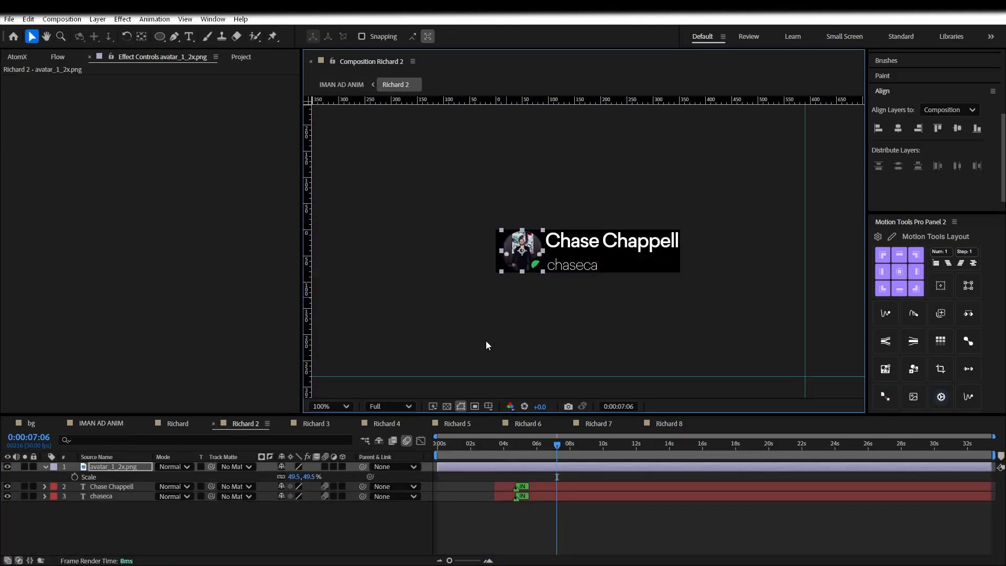
click(133, 425)
click(156, 424)
click(117, 423)
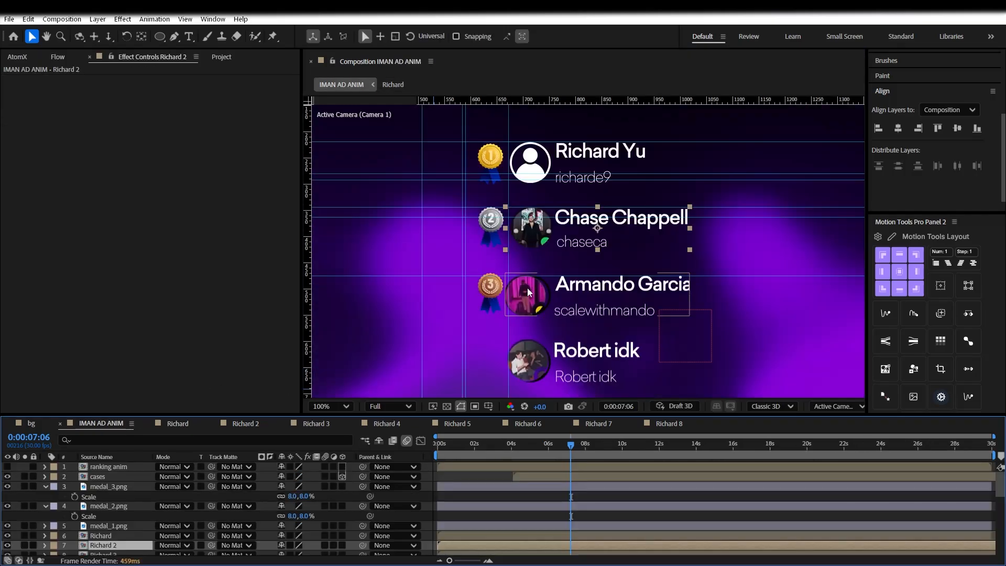
double_click(521, 291)
click(515, 256)
click(178, 425)
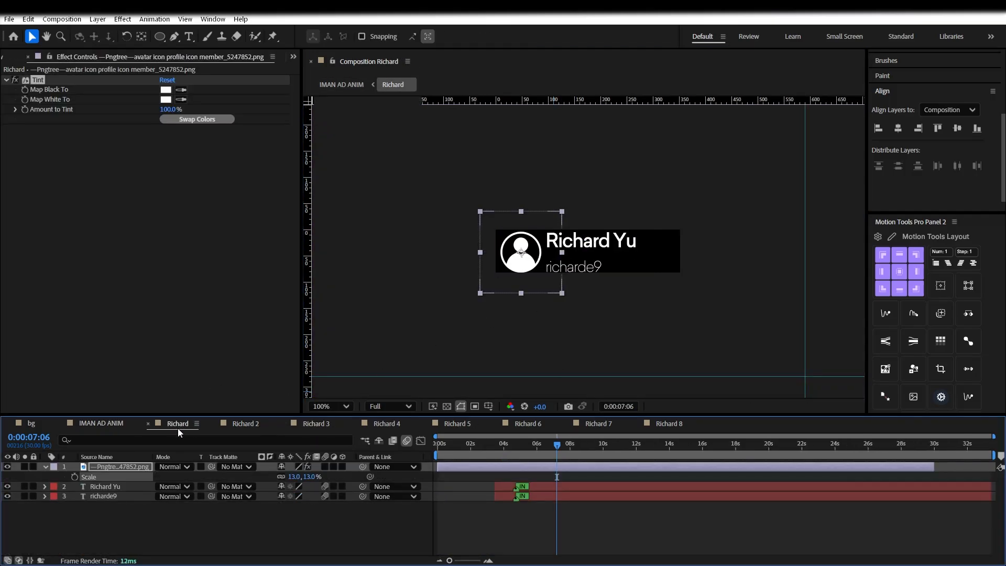
click(116, 423)
double_click(533, 298)
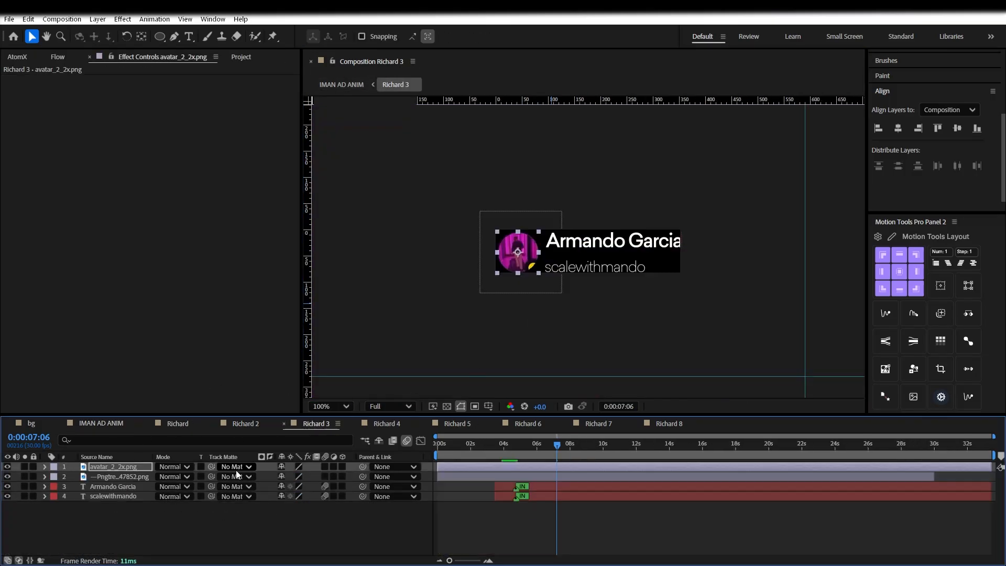
click(123, 424)
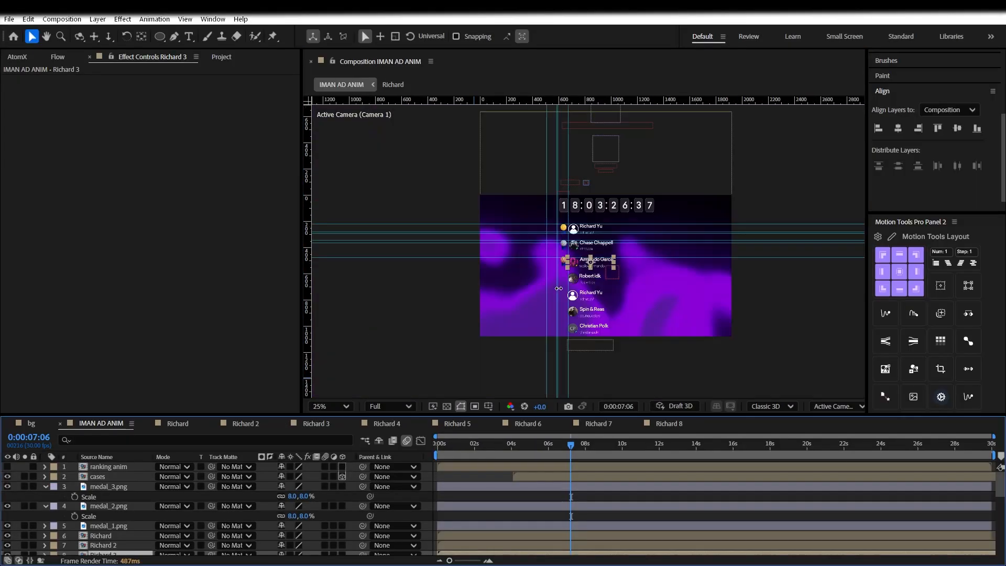
Draw a small ellipse beside the fourth leaderboard row, undoing an accidental mask first
drag(498, 271, 522, 151)
key(q)
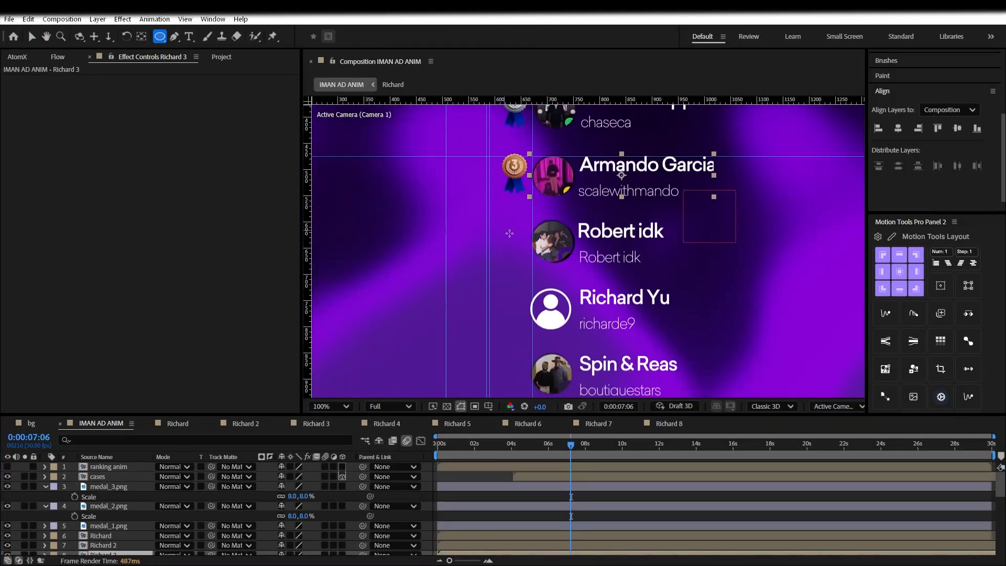
drag(504, 229, 531, 256)
key(ctrl+z)
key(v)
click(467, 493)
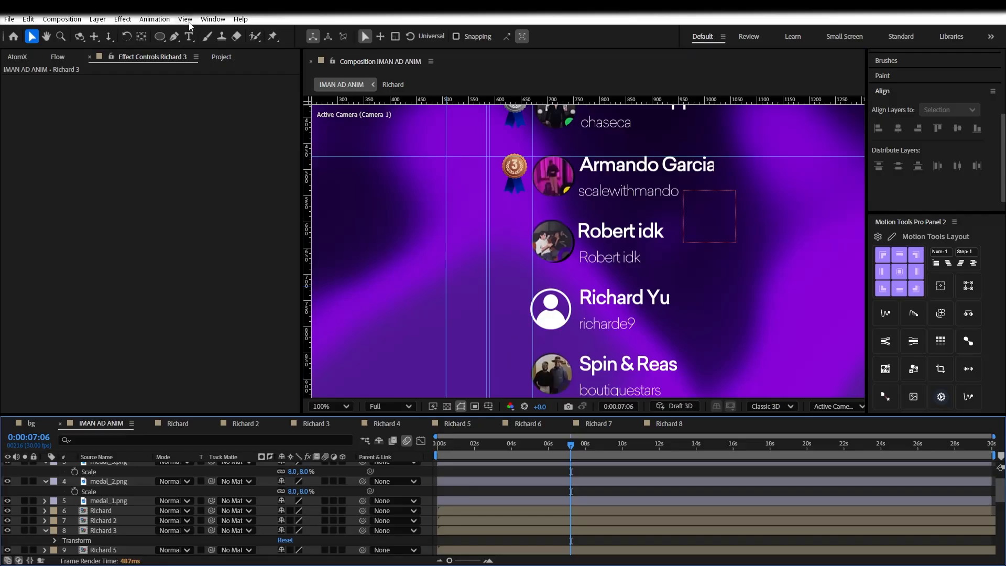
key(q)
mouse_move(502, 227)
mouse_down()
mouse_move(529, 261)
mouse_move(515, 250)
mouse_up()
Give the circle a dark grey fill and a 222222 outline 3 px wide
key(v)
click(559, 35)
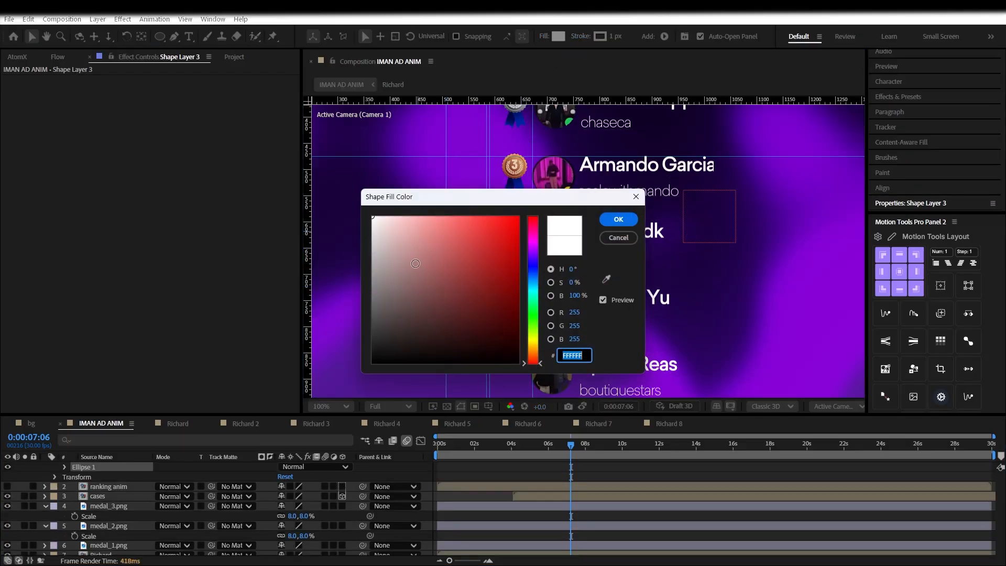
click(611, 218)
click(600, 35)
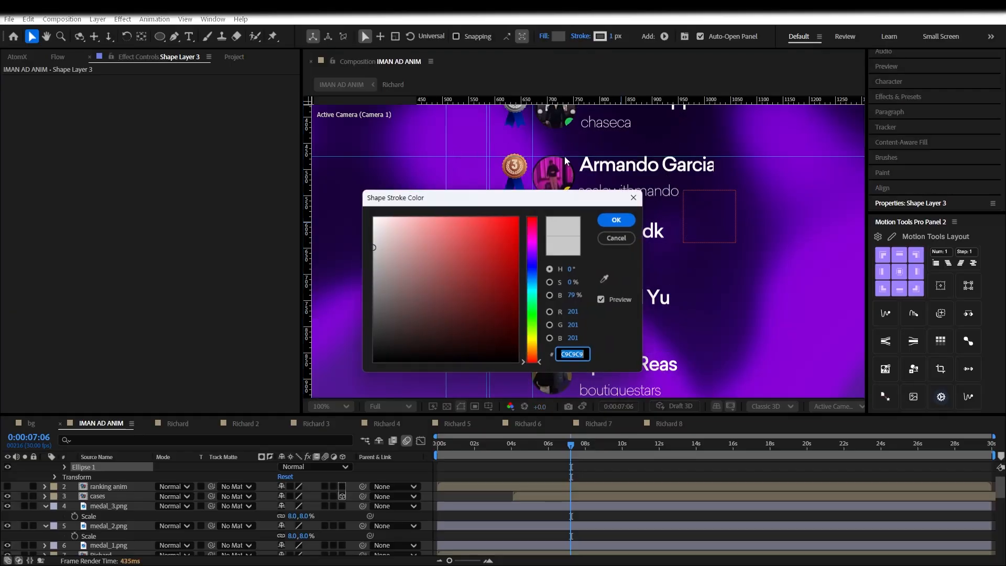
click(610, 218)
click(561, 39)
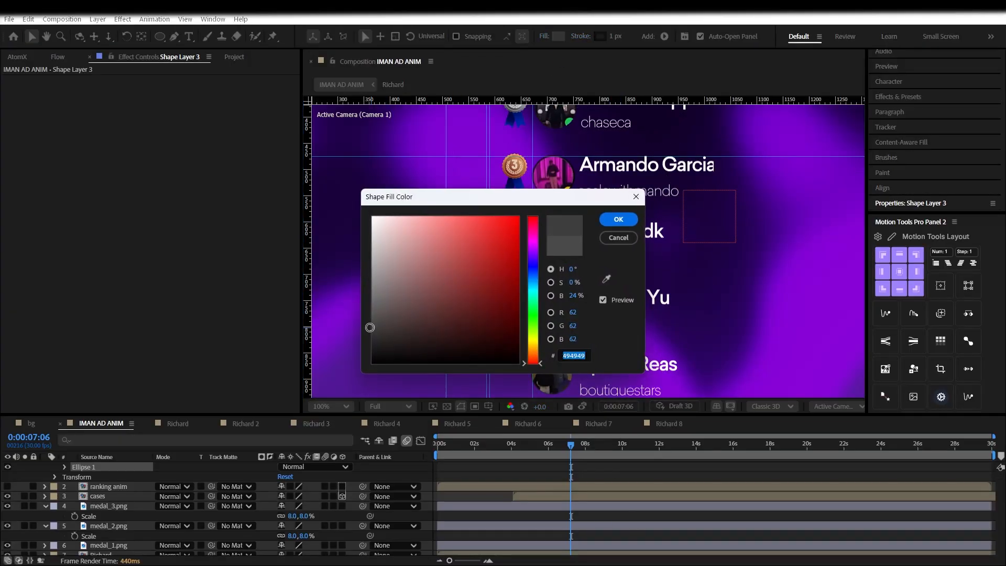
click(616, 227)
click(600, 36)
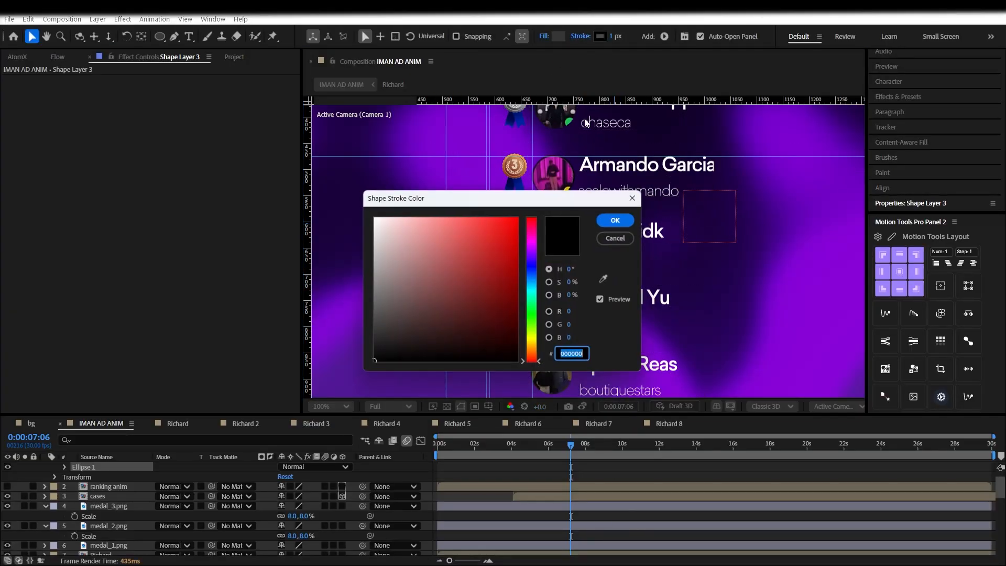
drag(386, 337, 361, 343)
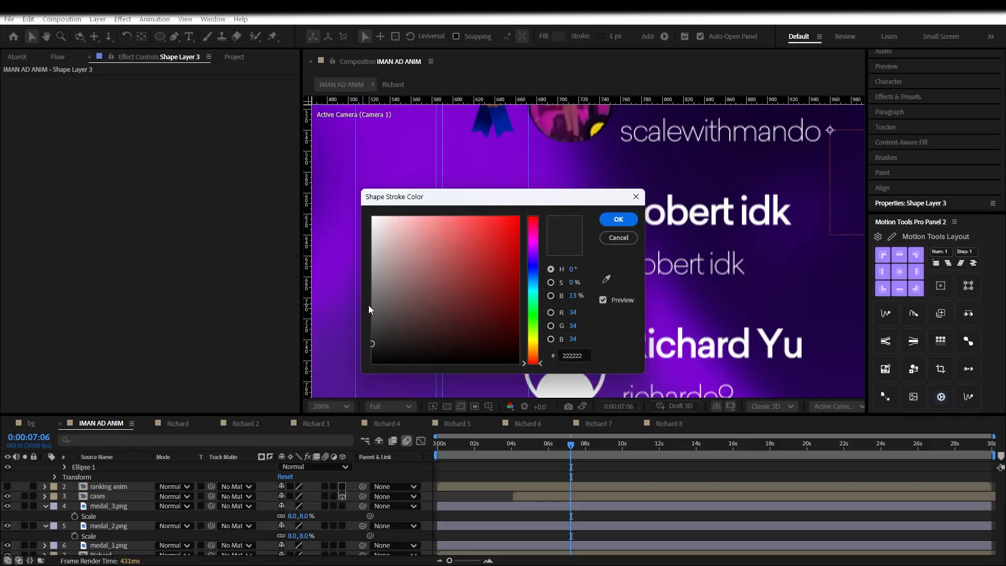
click(618, 219)
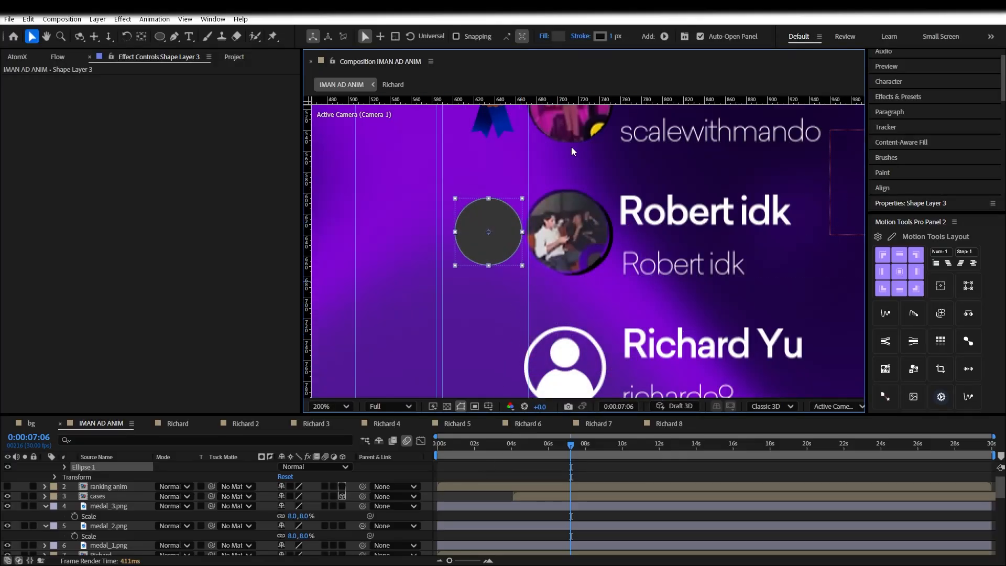
click(613, 36)
key(Return)
Pre-compose the circle layer with the new comp's duration fitted to the layer
scroll(574, 267, down, 6)
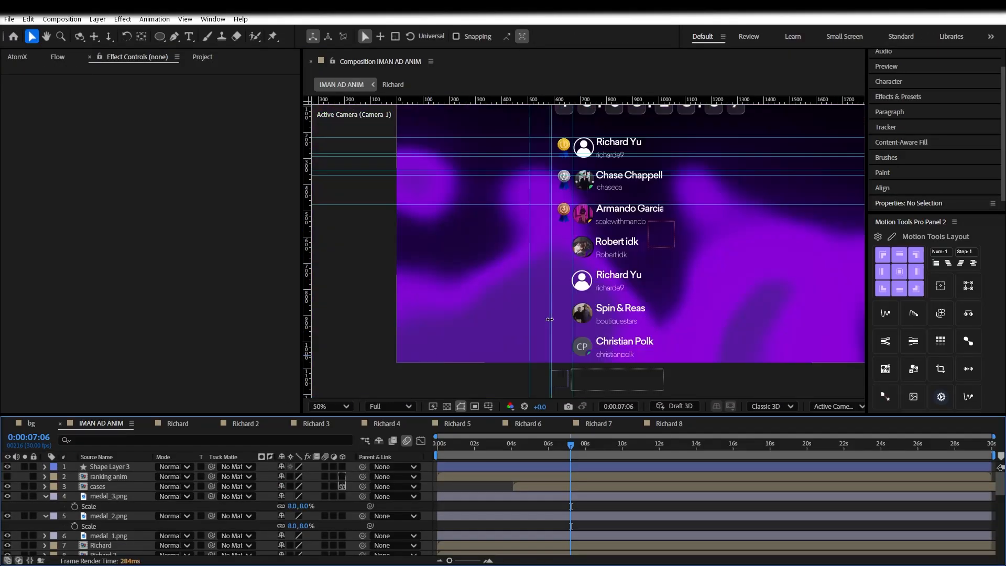
scroll(576, 248, up, 4)
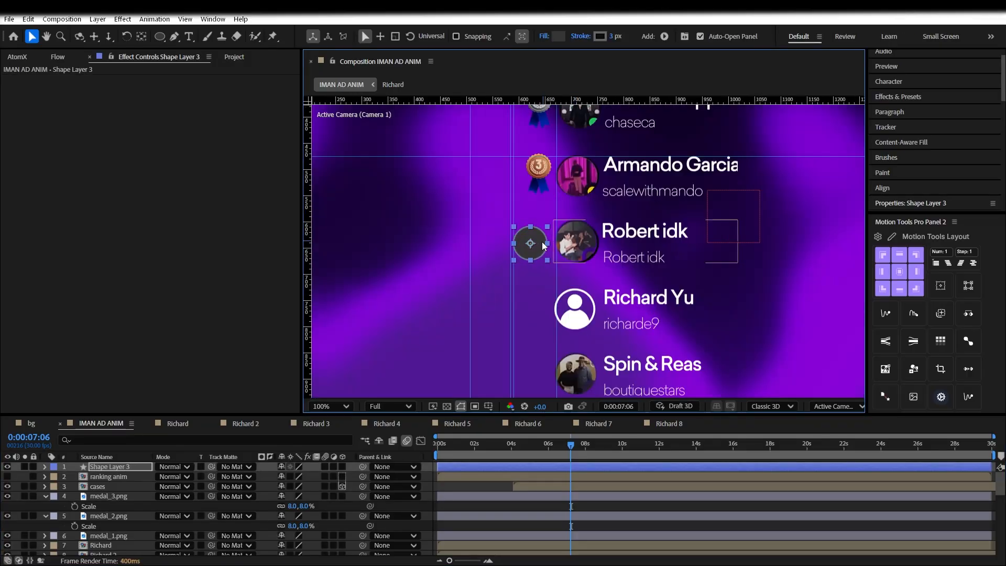
scroll(535, 250, up, 4)
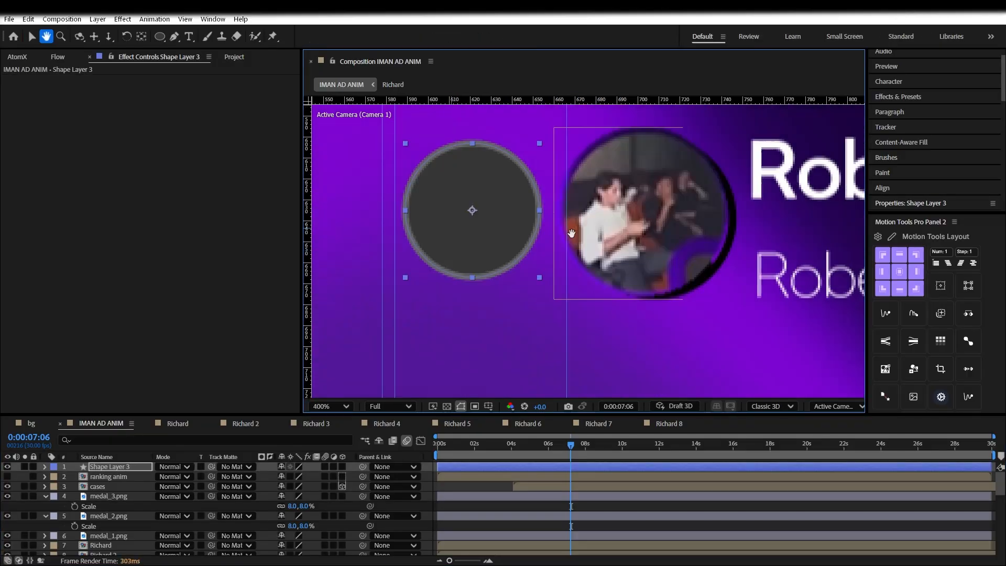
right_click(114, 472)
click(167, 400)
click(415, 332)
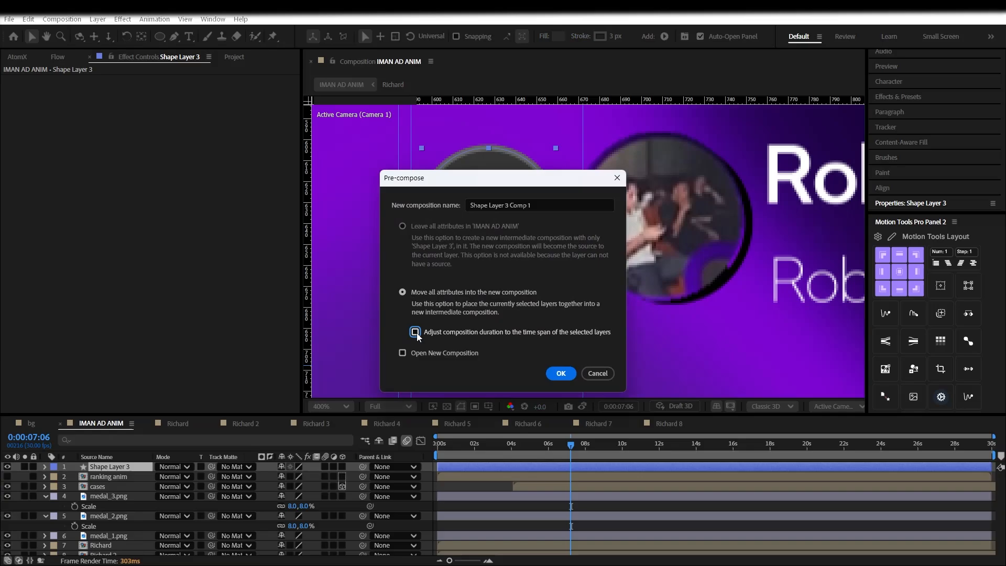
click(542, 207)
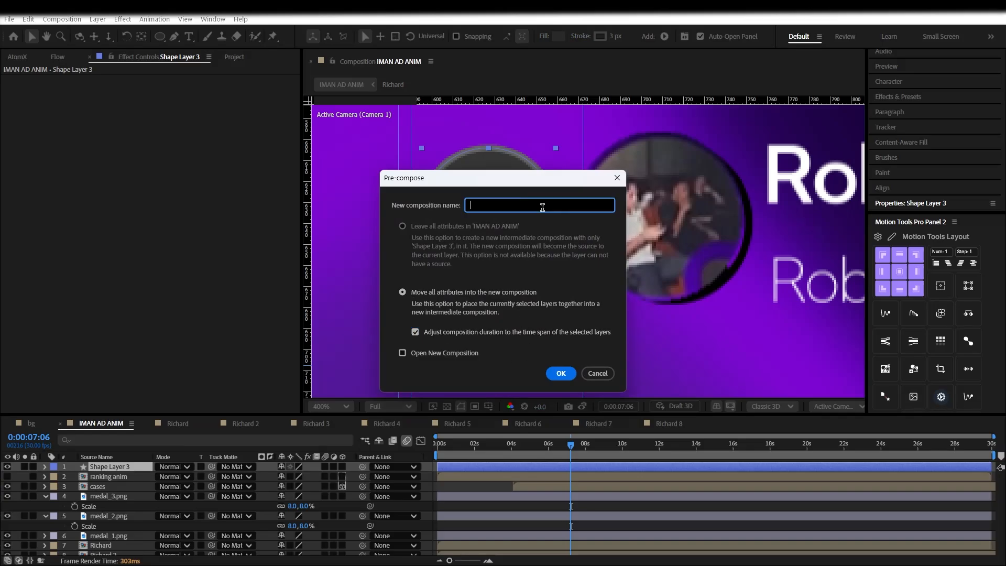
Name the pre-comp 'ranking num' and open the ranking num composition
text(ranking num)
click(561, 373)
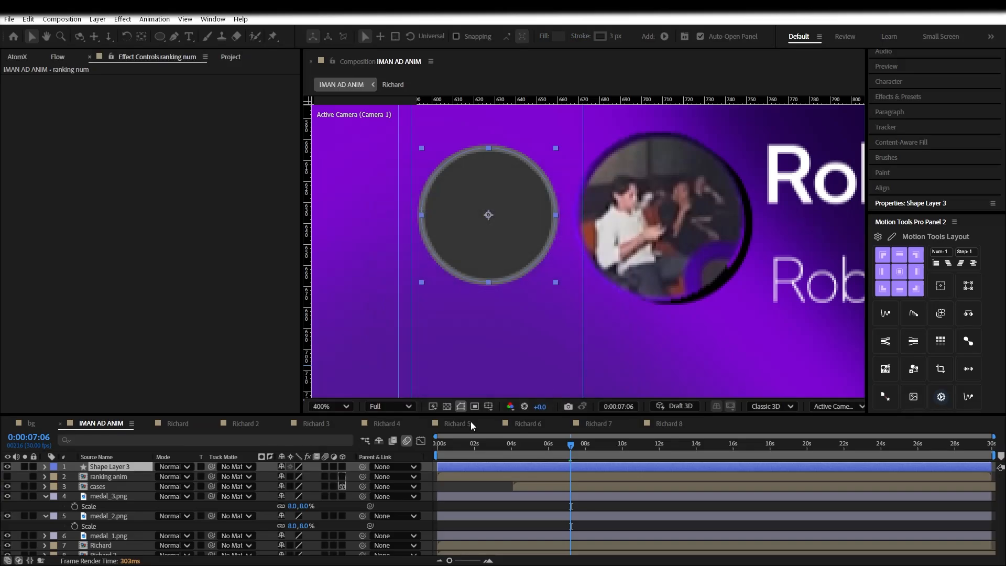
right_click(119, 468)
click(158, 436)
key(Return)
double_click(138, 467)
Add a '3' text layer inside the grey circle
scroll(583, 291, up, 2)
drag(430, 302, 782, 219)
scroll(585, 307, up, 1)
click(189, 36)
click(583, 302)
text(3)
key(ctrl+Return)
drag(616, 359, 617, 371)
Enlarge the 3 to 43 px and centre it on the circle horizontally and vertically
double_click(601, 309)
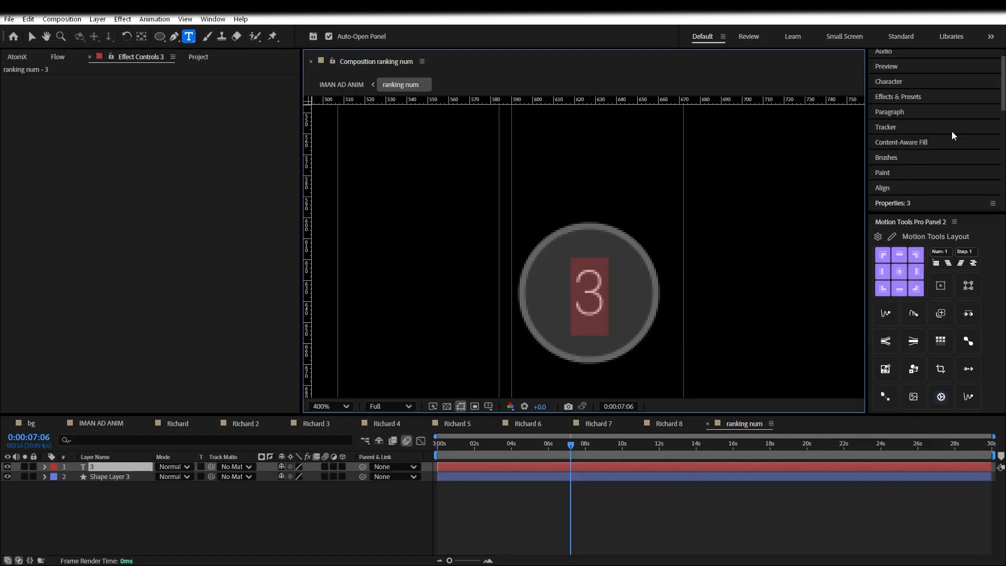
click(896, 82)
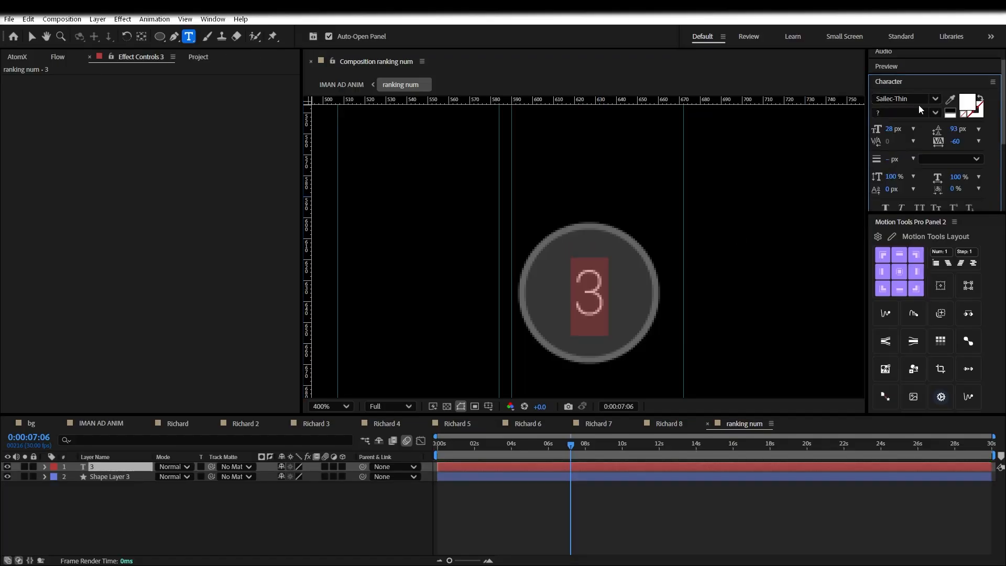
drag(897, 129, 906, 129)
click(680, 302)
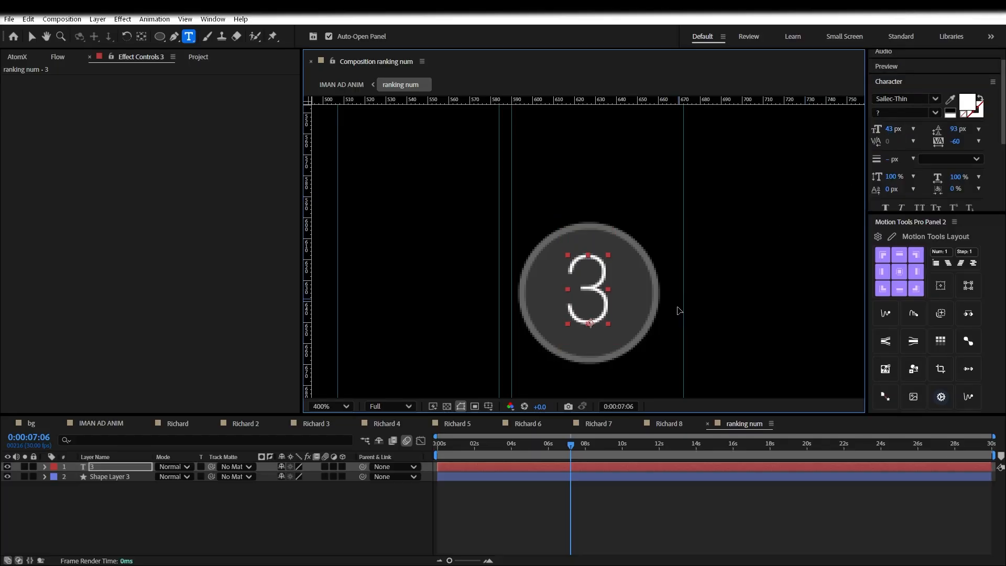
ctrl+click(131, 478)
click(927, 83)
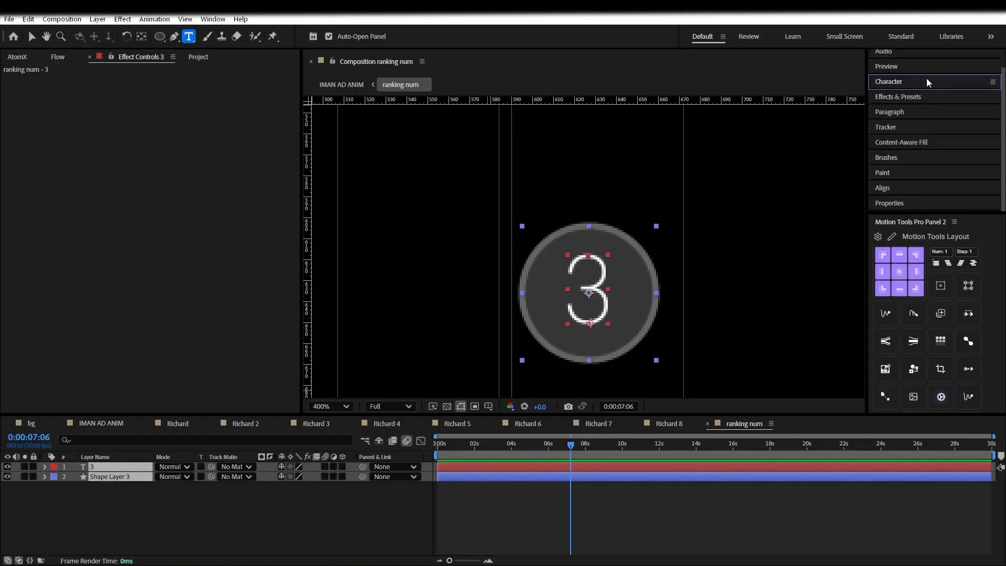
click(903, 186)
click(898, 129)
click(957, 128)
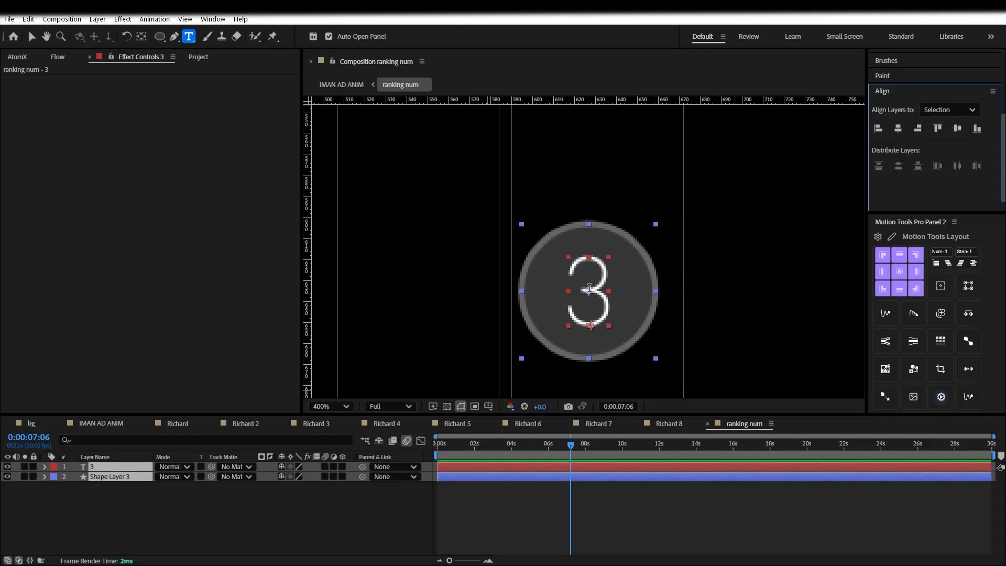
Colour the 3 with the grey sampled from the circle's ring
double_click(589, 288)
click(902, 99)
click(950, 119)
click(637, 244)
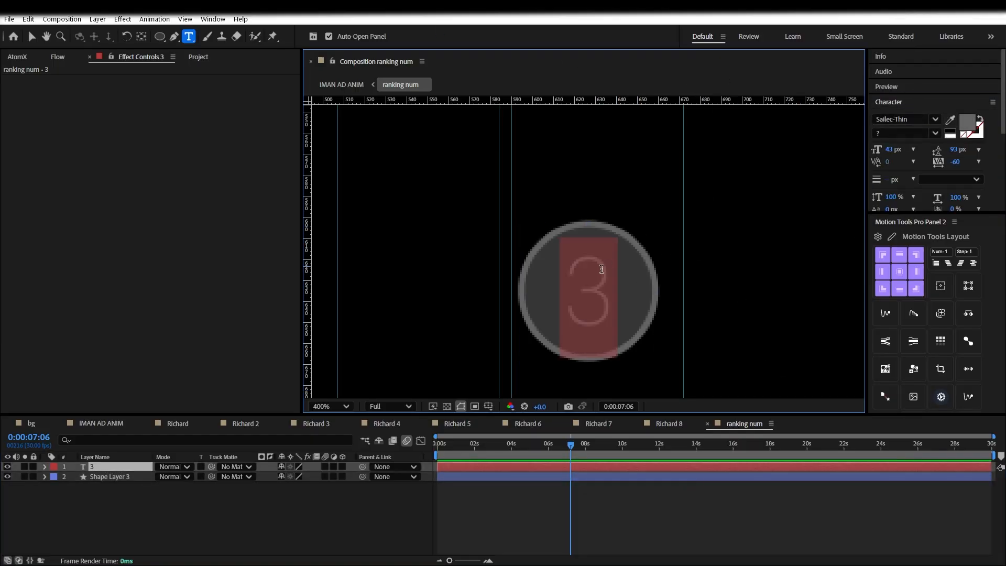
Change the circle's outline to a lighter grey
click(142, 477)
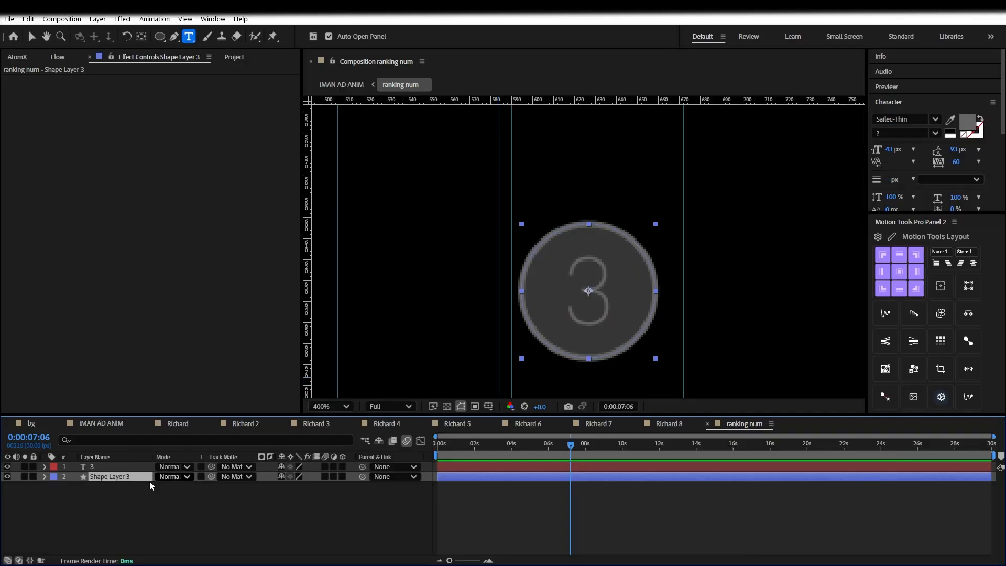
key(v)
click(505, 36)
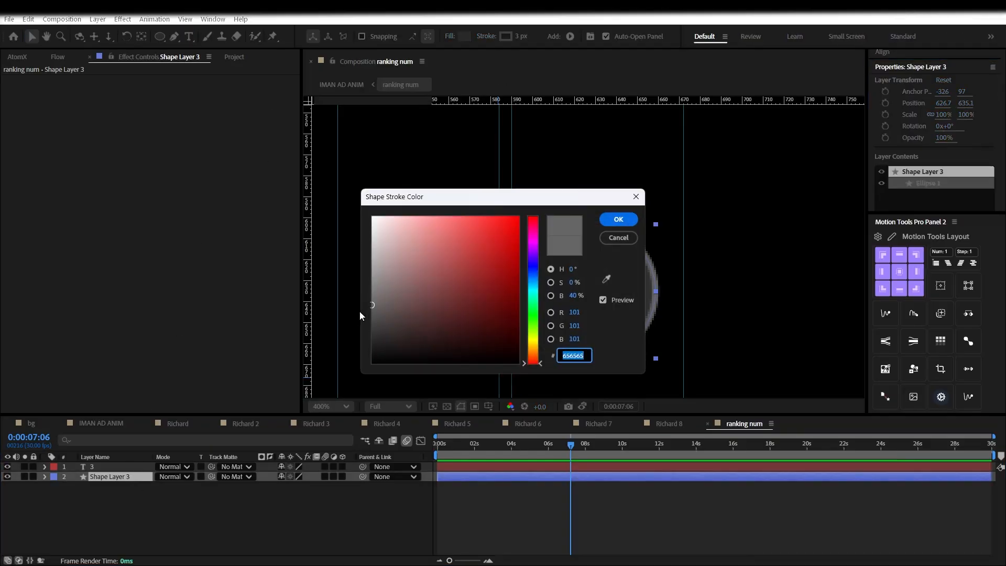
click(372, 290)
click(612, 220)
Tweak the 3's character settings, undo a stray edit, and go back to IMAN AD ANIM
double_click(118, 467)
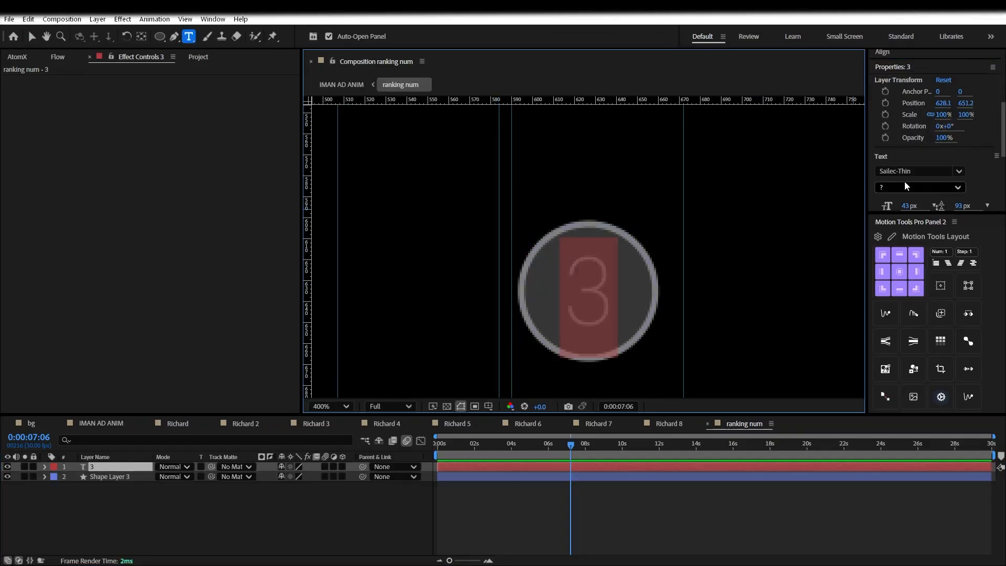
scroll(923, 144, up, 3)
click(911, 93)
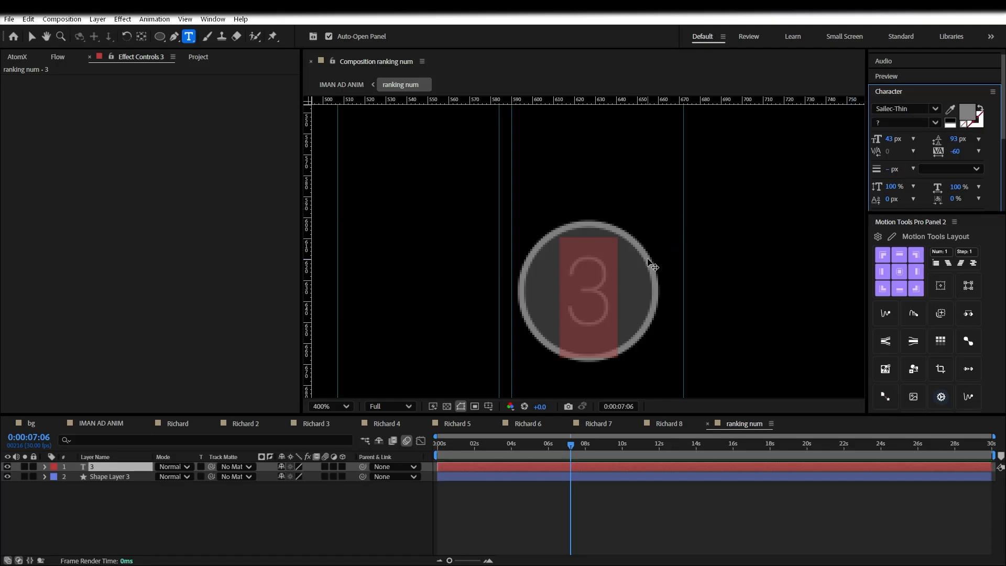
text(v)
click(535, 486)
key(ctrl+z)
key(ctrl+z)
click(551, 448)
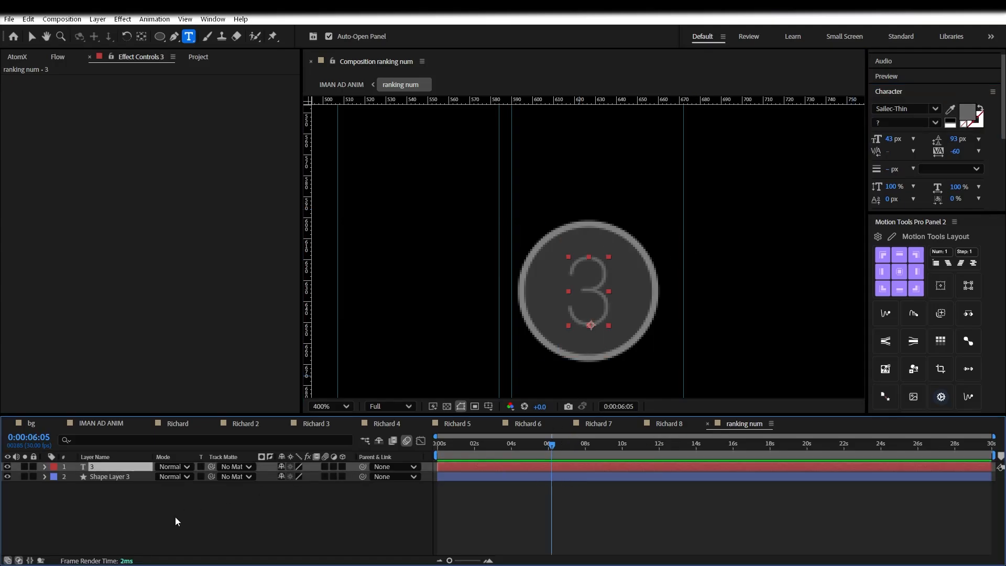
click(73, 425)
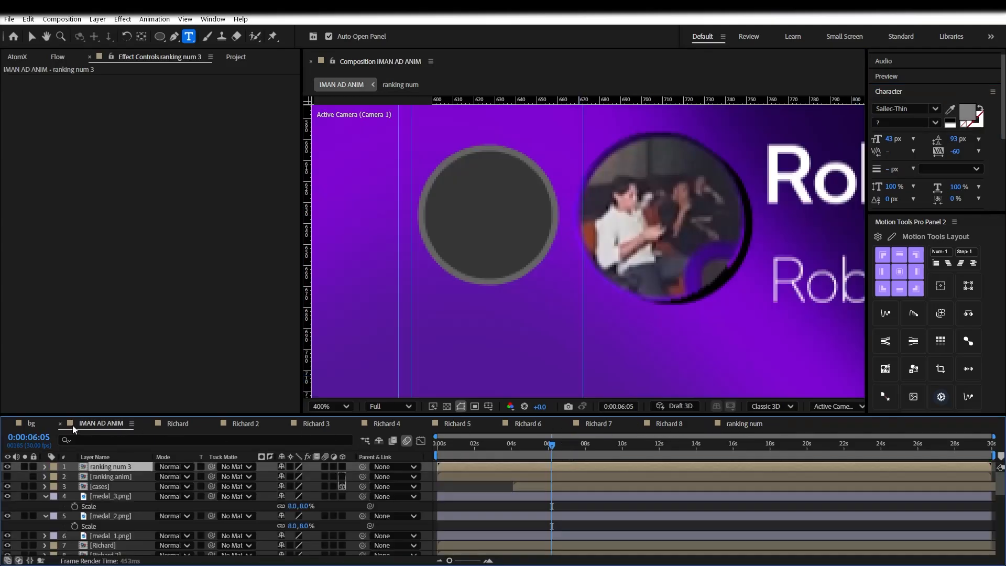
Duplicate the ranking num badge and change a copy's number to 4
key(ctrl+d)
key(ctrl+d)
double_click(116, 478)
double_click(587, 293)
text(4)
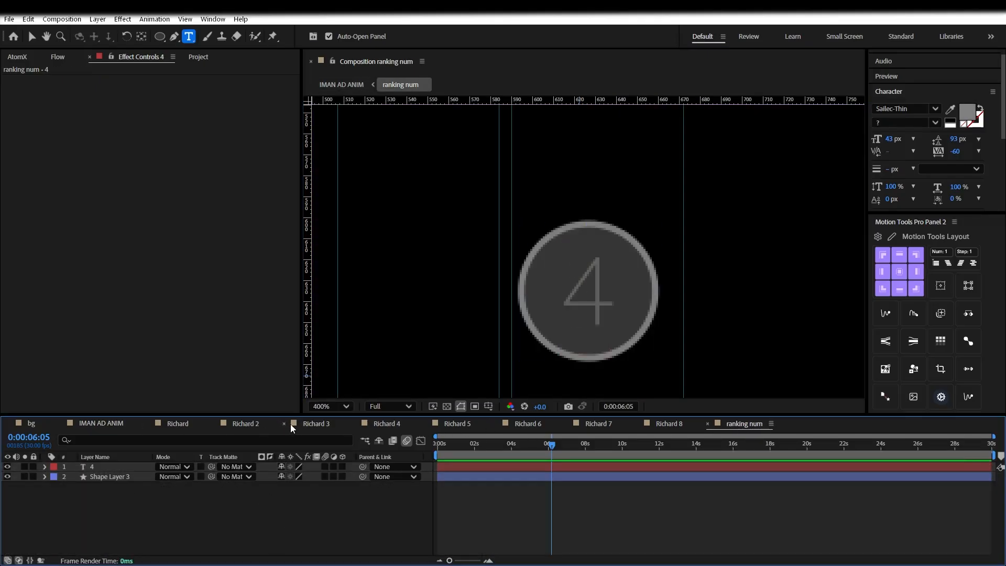
Close the Richard composition tabs
click(284, 423)
click(284, 423)
click(284, 423)
click(283, 423)
click(284, 423)
click(214, 424)
click(214, 425)
click(101, 425)
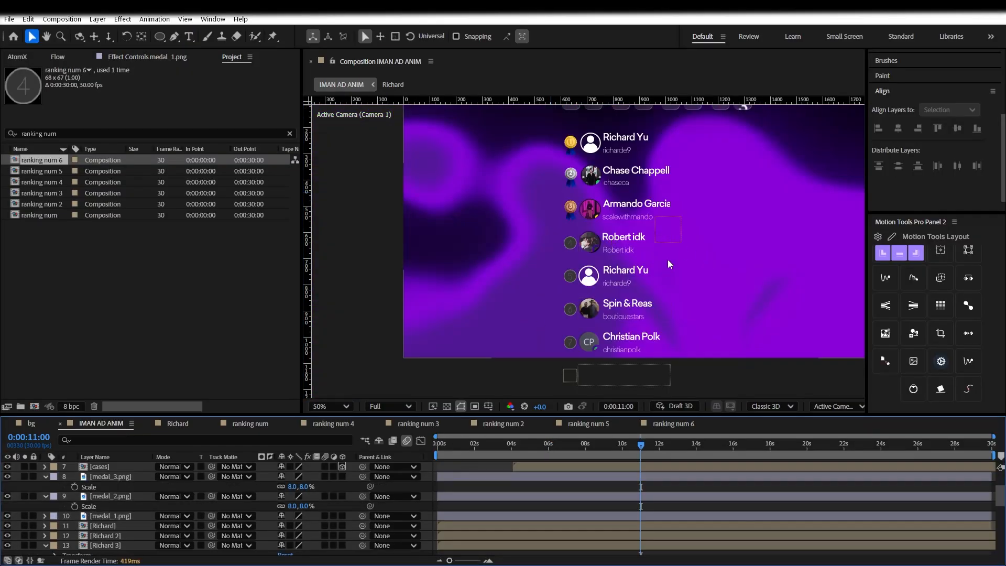
Pick the medal and ranking num layers one by one, then deselect all
click(125, 517)
shift+click(128, 479)
scroll(128, 480, up, 3)
ctrl+click(124, 513)
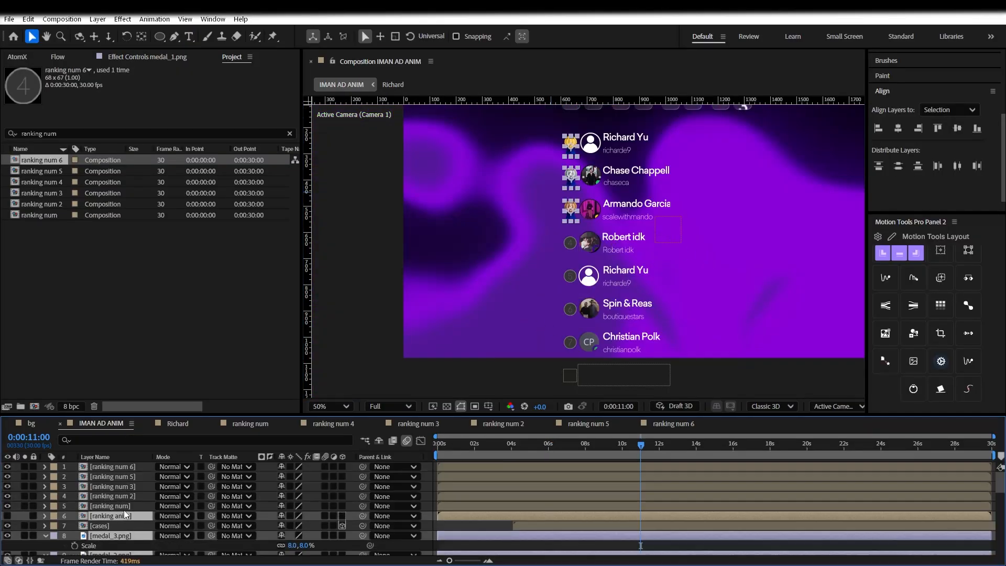
ctrl+click(124, 515)
ctrl+click(125, 505)
ctrl+click(129, 495)
shift+click(129, 467)
scroll(546, 302, up, 1)
click(545, 306)
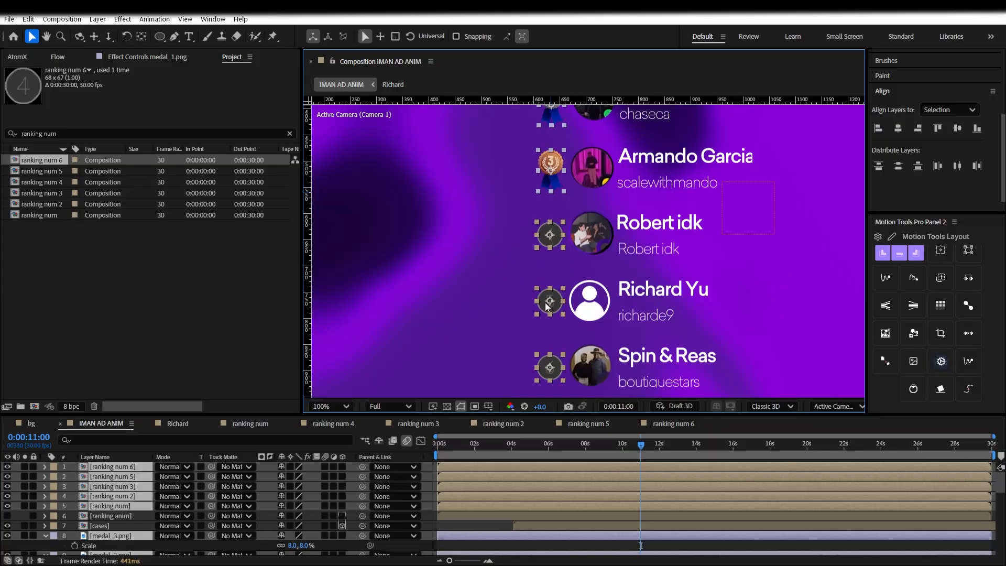
key(ctrl+shift+a)
Select the layers from the top down through Richard 8 and pre-compose them
scroll(614, 297, down, 3)
scroll(616, 295, up, 2)
drag(199, 467, 124, 543)
scroll(547, 329, up, 1)
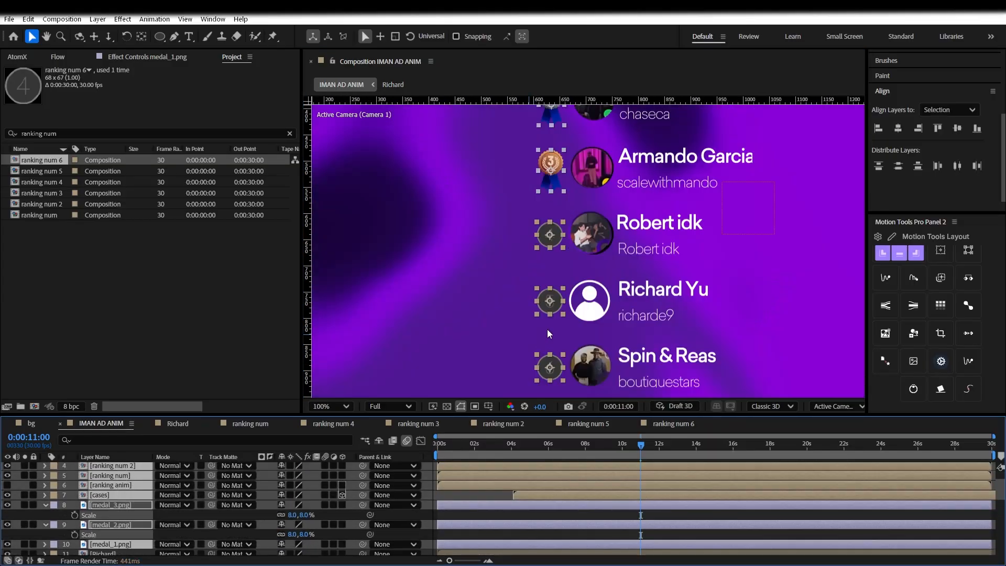
scroll(547, 333, down, 1)
scroll(118, 506, down, 2)
shift+click(124, 534)
scroll(124, 535, down, 2)
shift+click(126, 517)
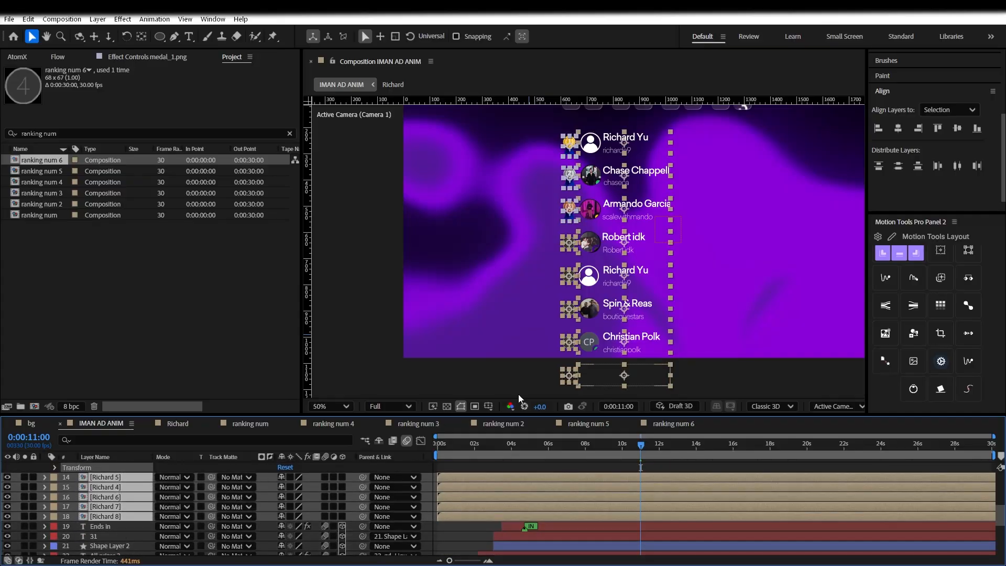
right_click(140, 482)
click(202, 426)
Name the pre-comp 'profiles' and open it, then undo the pre-compose
text(profiles)
key(Return)
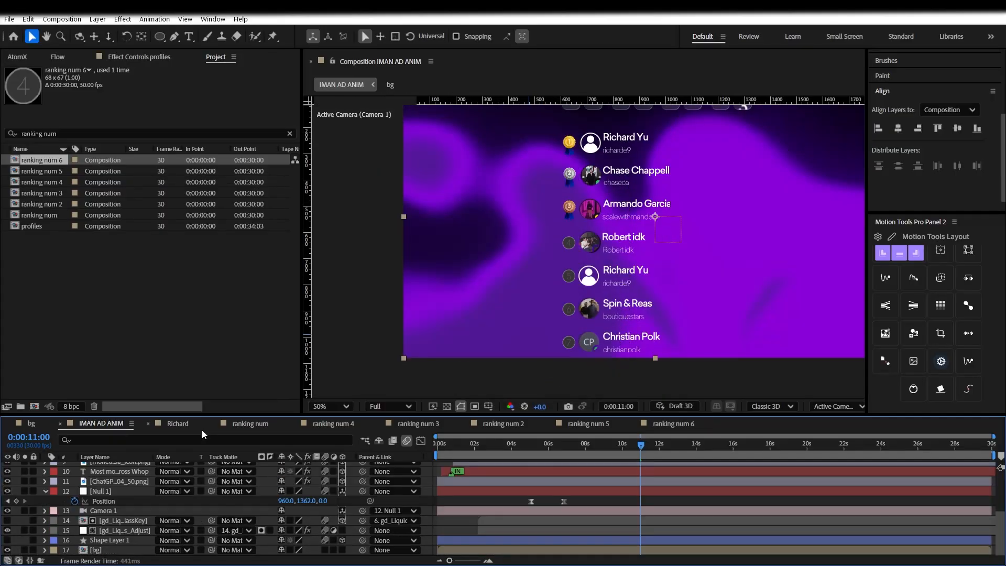
double_click(113, 465)
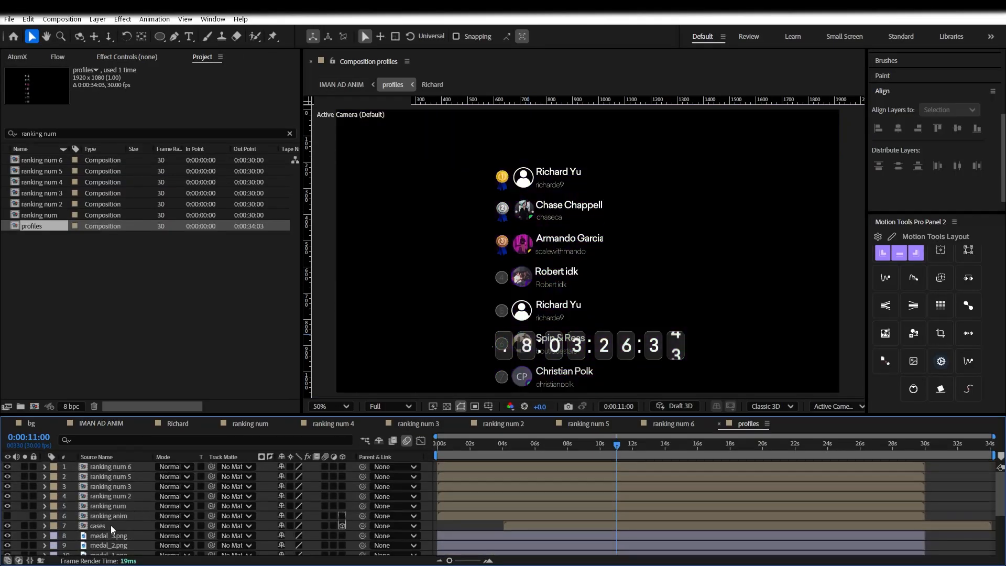
key(ctrl+z)
Pre-compose the leaderboard layers into 'profiles' again, make it 3D and nudge it up
right_click(109, 494)
click(164, 420)
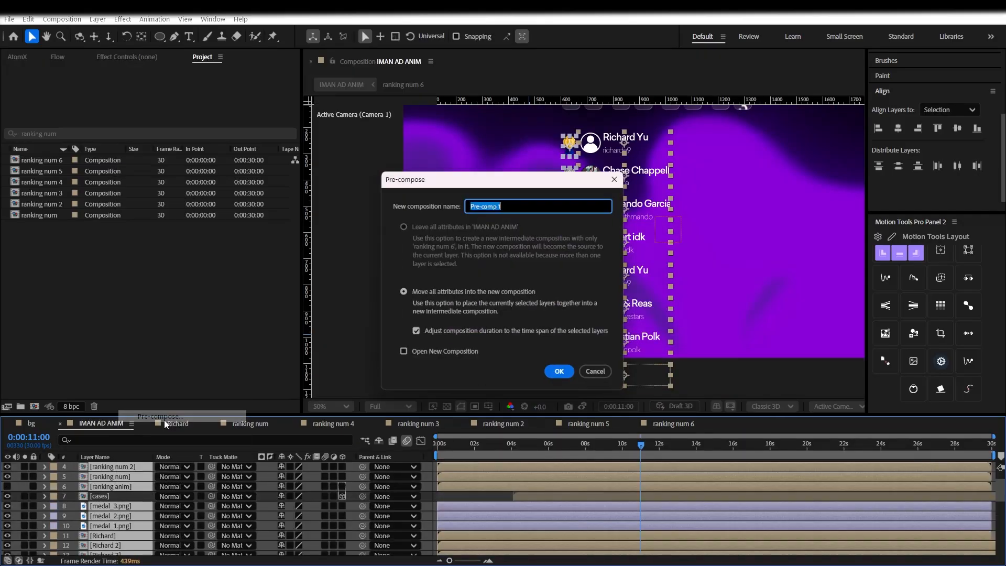
text(profiles)
key(Return)
click(342, 467)
drag(618, 294, 618, 286)
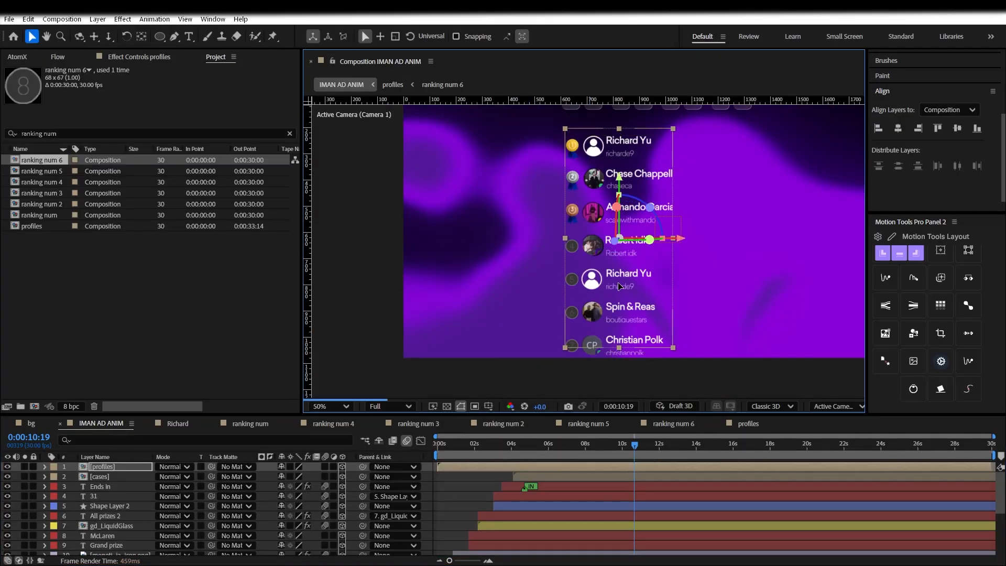
Widen the profiles composition to 1073 px and draw a rectangle beside the top row
double_click(103, 466)
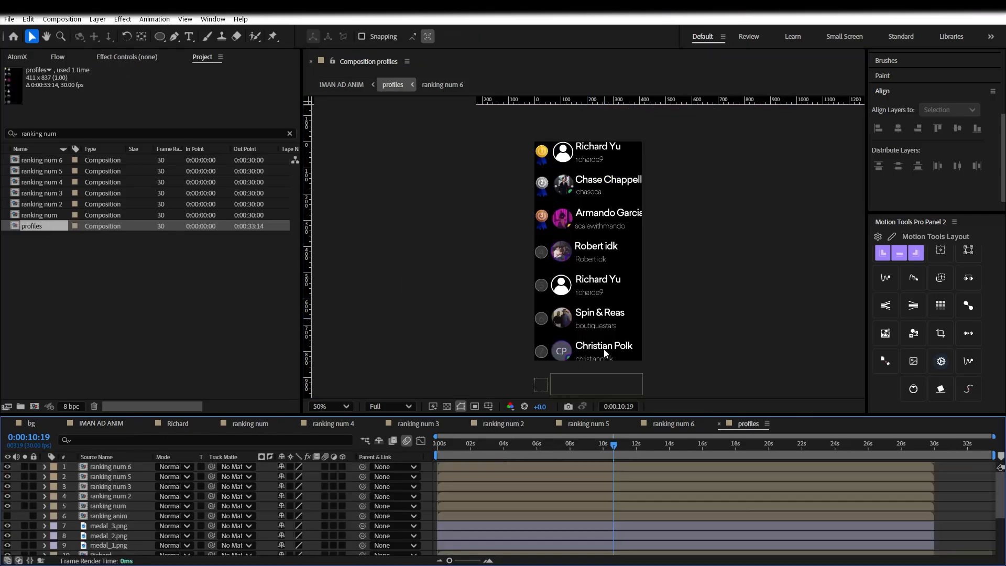
click(73, 19)
click(86, 48)
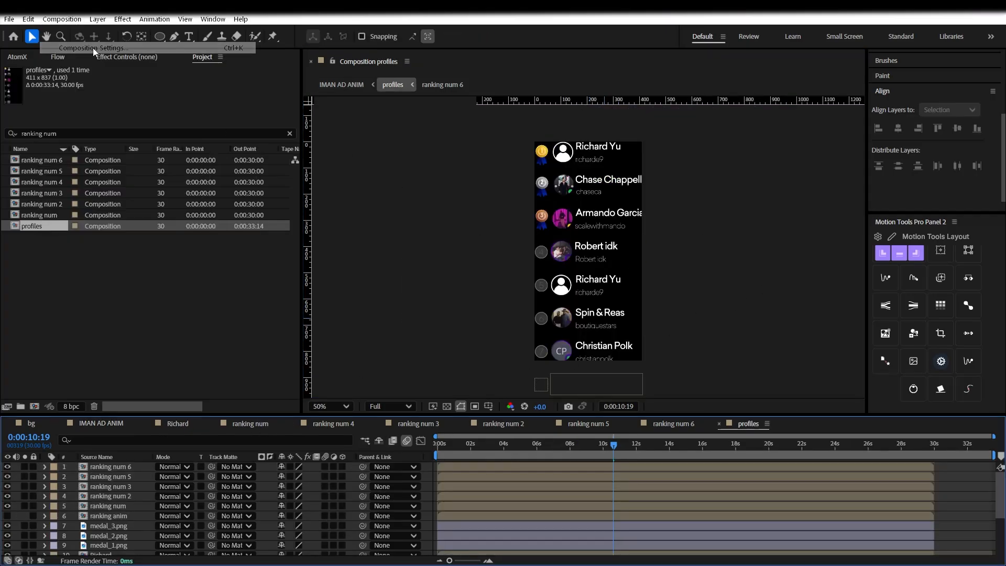
drag(437, 135, 253, 133)
drag(233, 217, 283, 218)
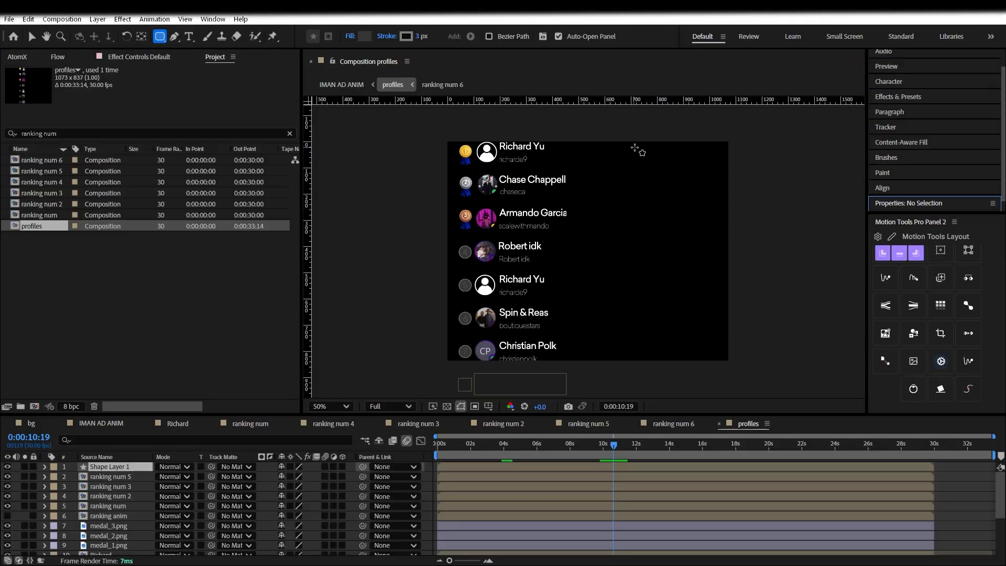
mouse_move(634, 149)
mouse_down()
mouse_move(743, 157)
mouse_move(712, 161)
mouse_up()
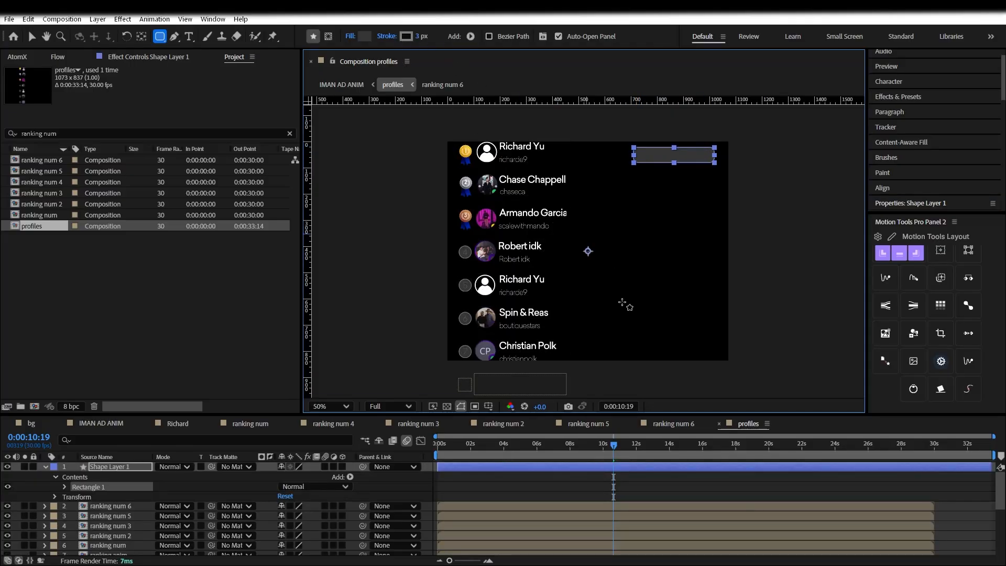
Replace the rectangle with a new rounded box near the top right, filled dark green 073400
key(Delete)
drag(644, 151, 679, 160)
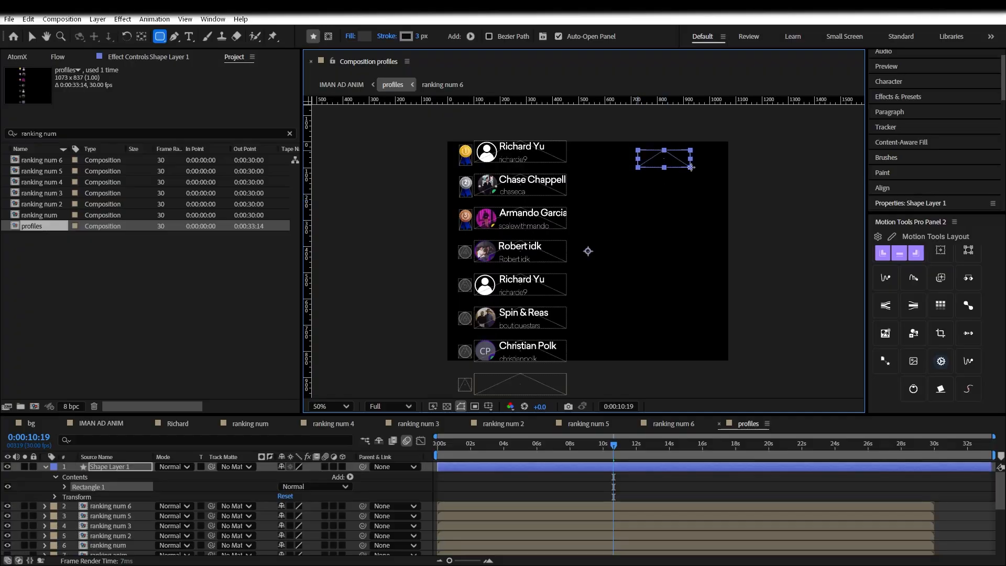
key(v)
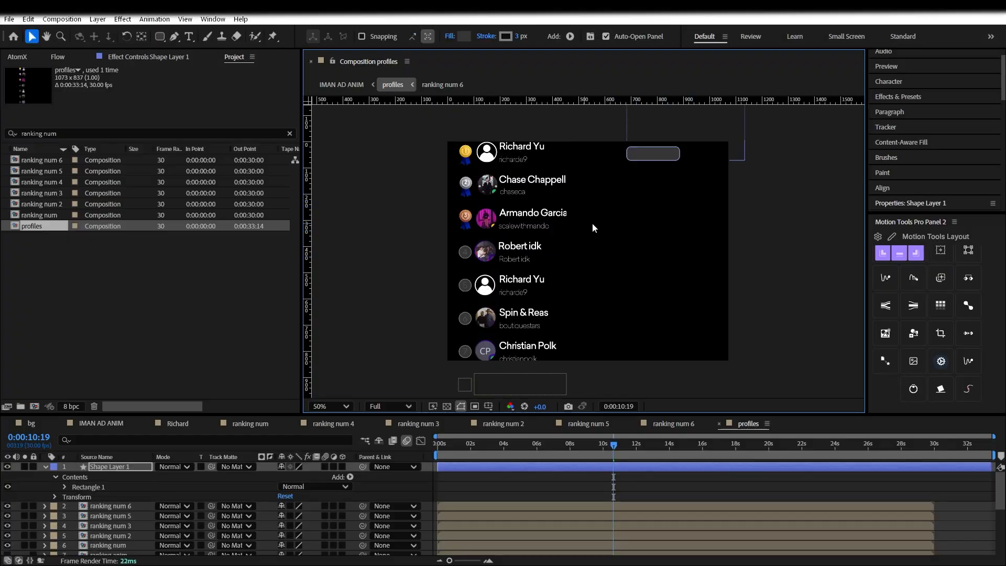
click(463, 37)
click(534, 322)
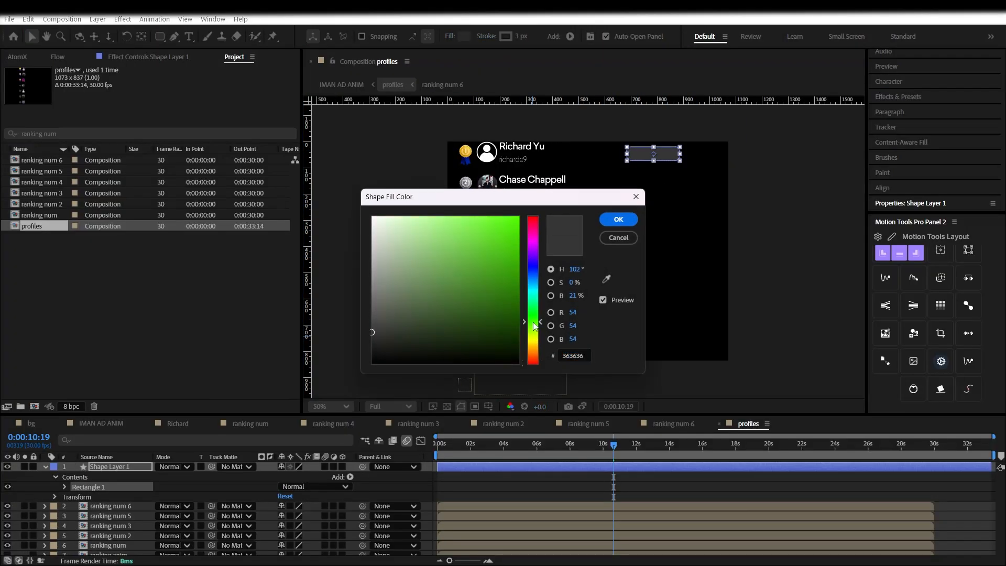
click(518, 340)
click(534, 314)
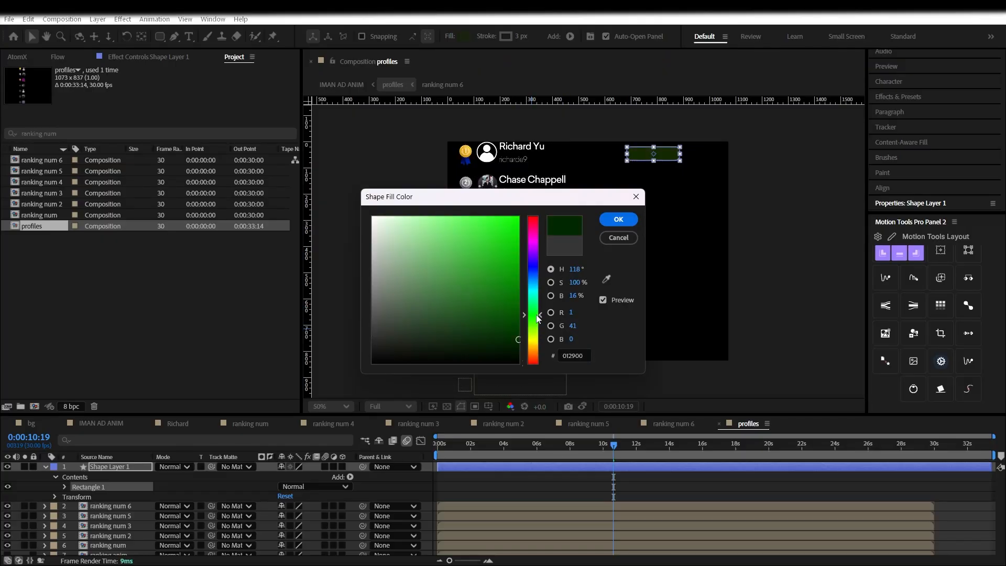
drag(519, 330, 528, 335)
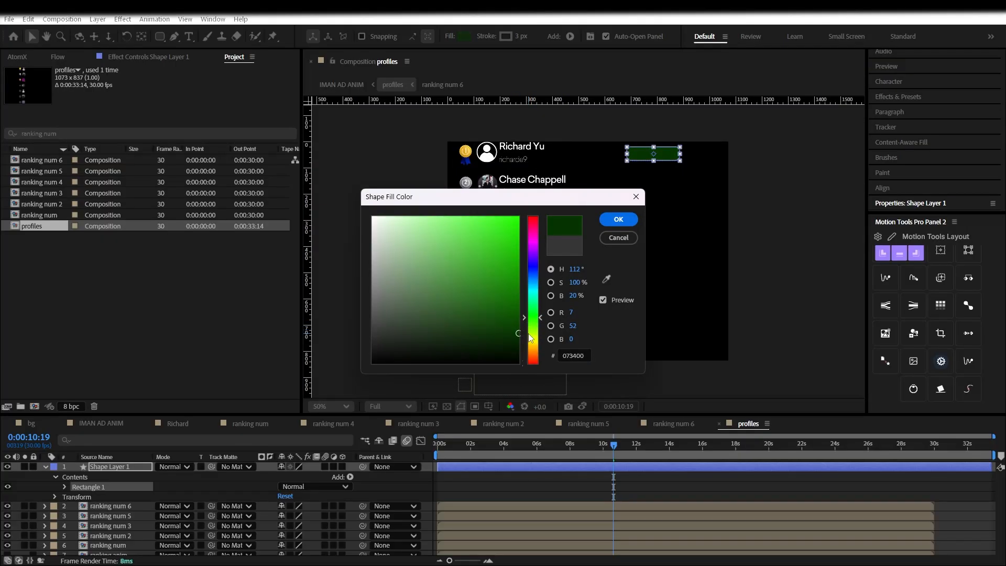
click(626, 223)
Give the rounded box a bright green 007C11 outline
click(505, 36)
click(531, 309)
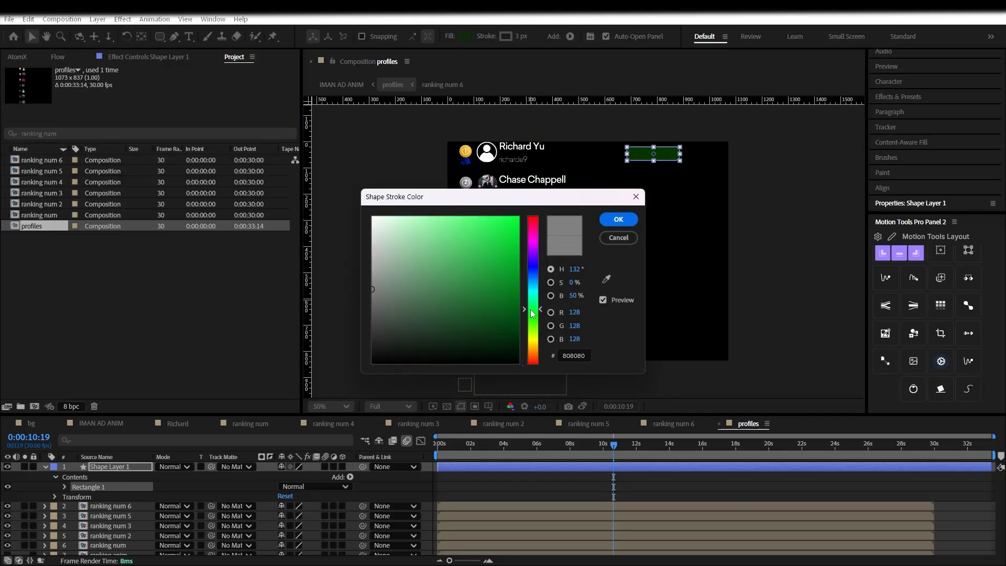
drag(531, 312, 530, 310)
click(520, 270)
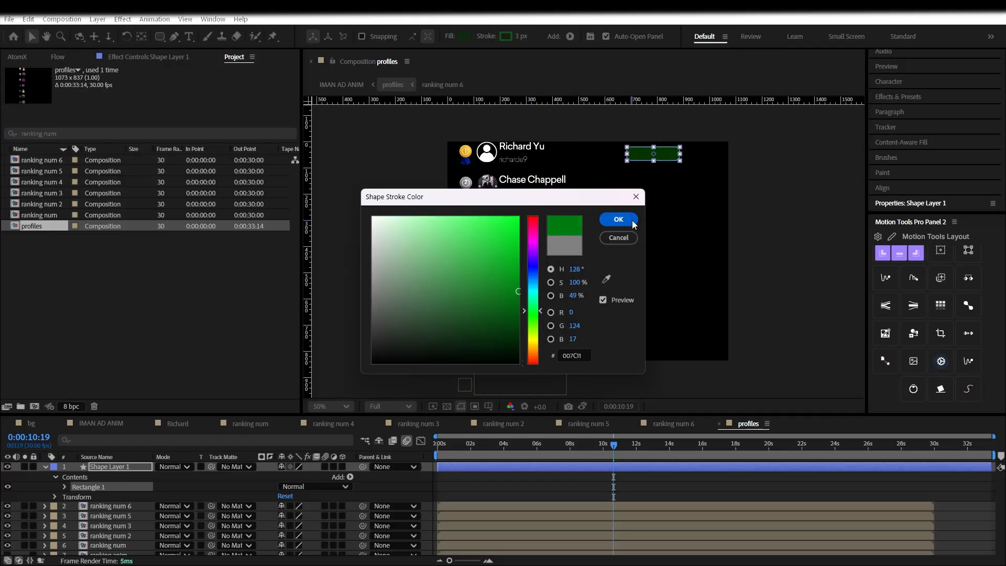
click(626, 220)
click(633, 306)
right_click(429, 333)
Add a new text layer reading 0 and move it onto the green box
mouse_move(442, 338)
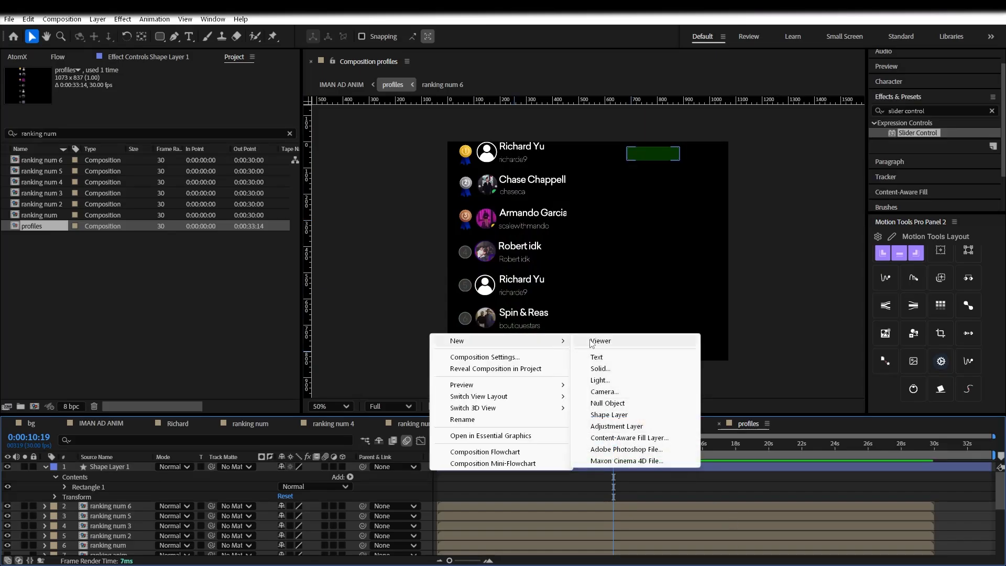
click(592, 338)
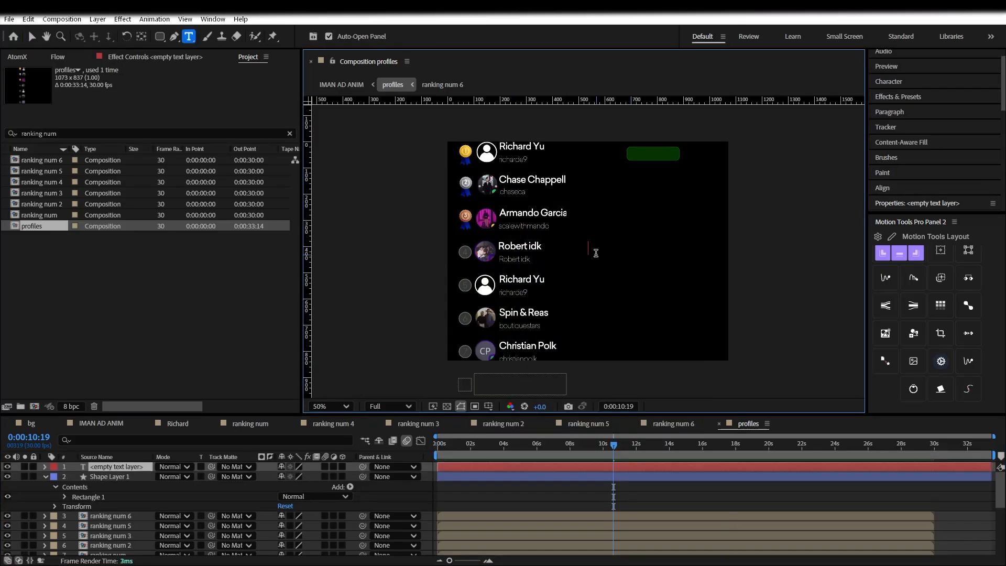
text(0)
drag(602, 295, 664, 205)
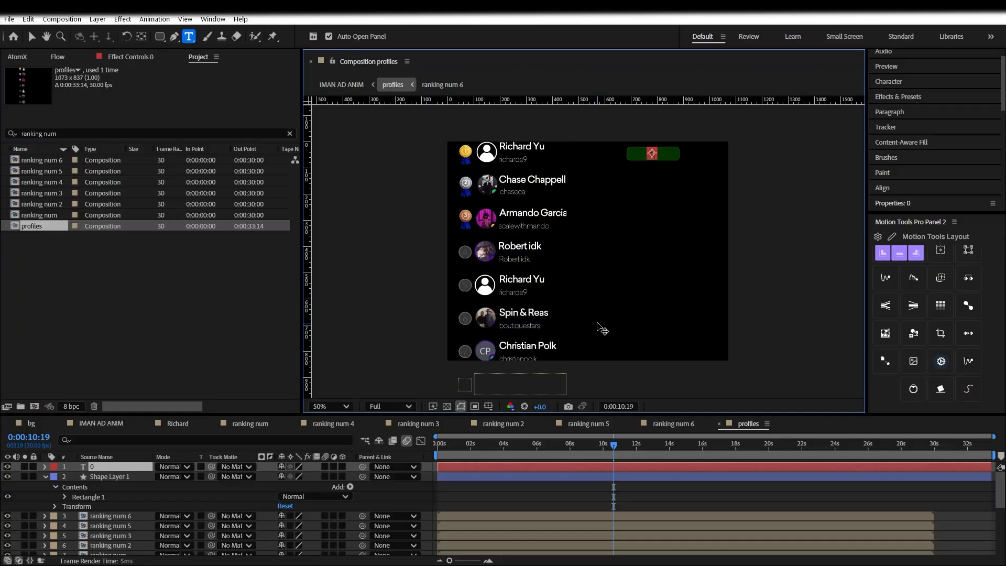
Colour the 0 text green
drag(477, 489, 493, 464)
click(888, 81)
click(966, 102)
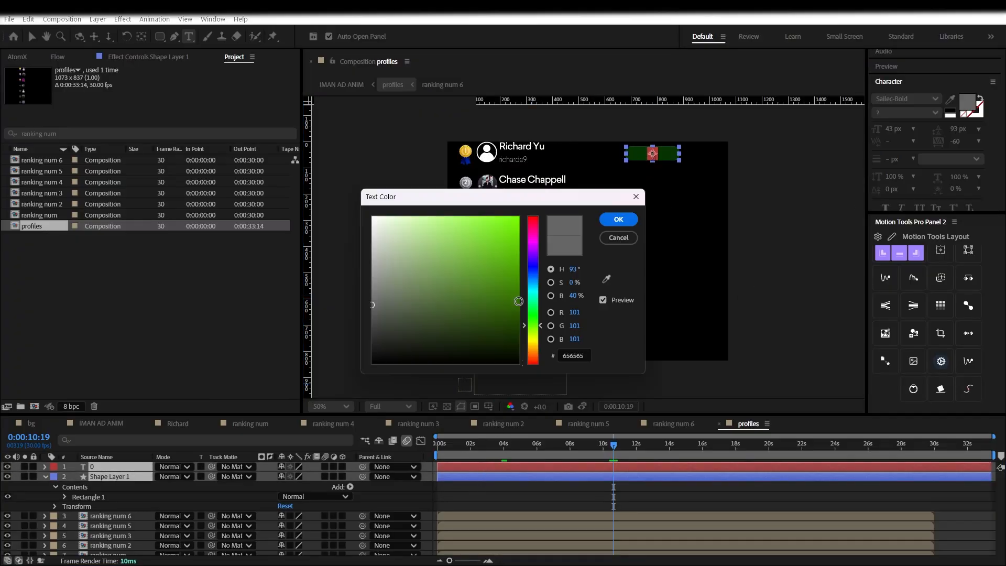
click(534, 319)
click(511, 304)
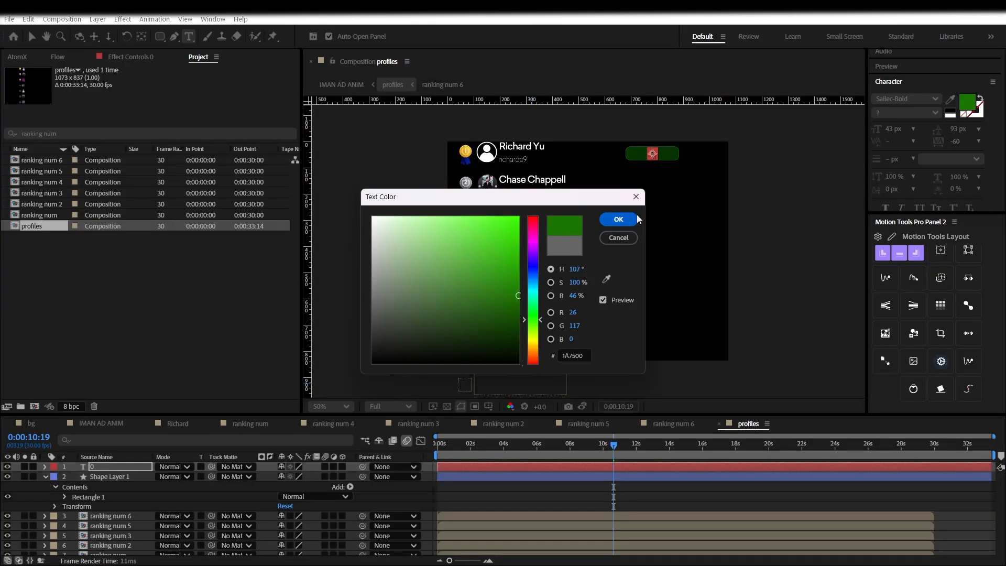
click(618, 219)
Pan to the green box and edit the 0 text inside it
scroll(628, 159, up, 2)
scroll(626, 166, down, 1)
key(space)
drag(627, 201, 621, 403)
double_click(695, 275)
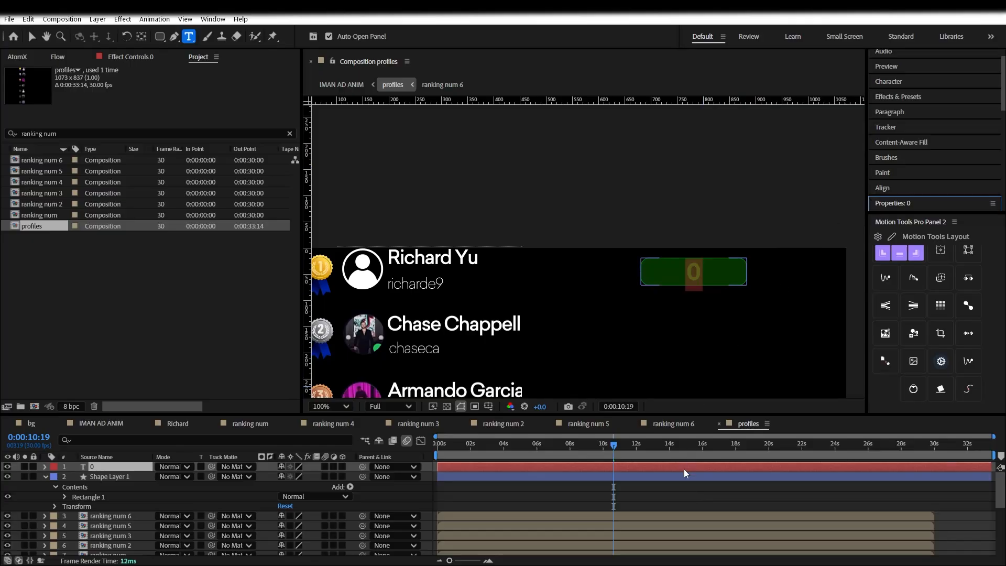
click(673, 497)
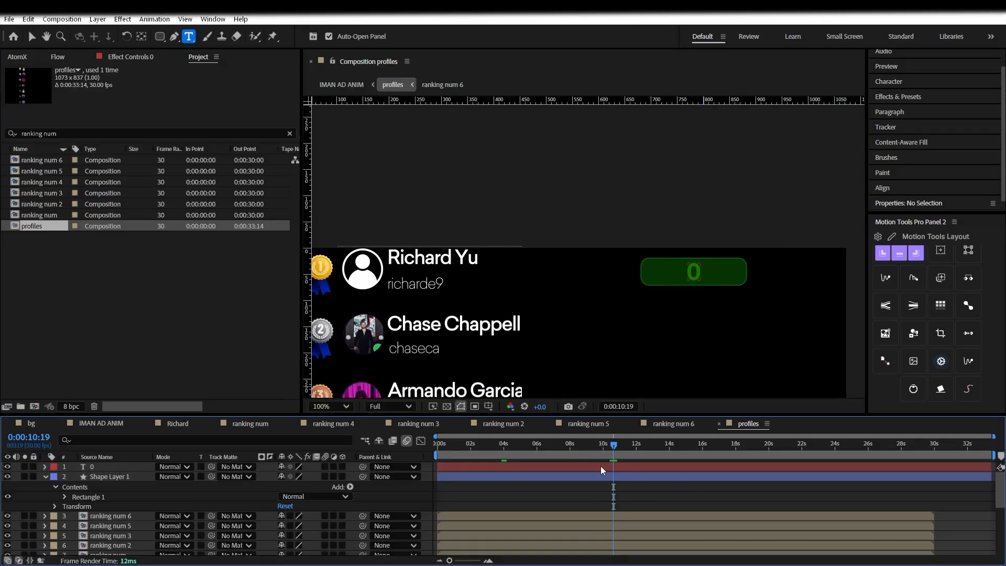
Apply a Slider Control effect to the 0 text layer, with its value at 0.00
click(119, 469)
click(912, 96)
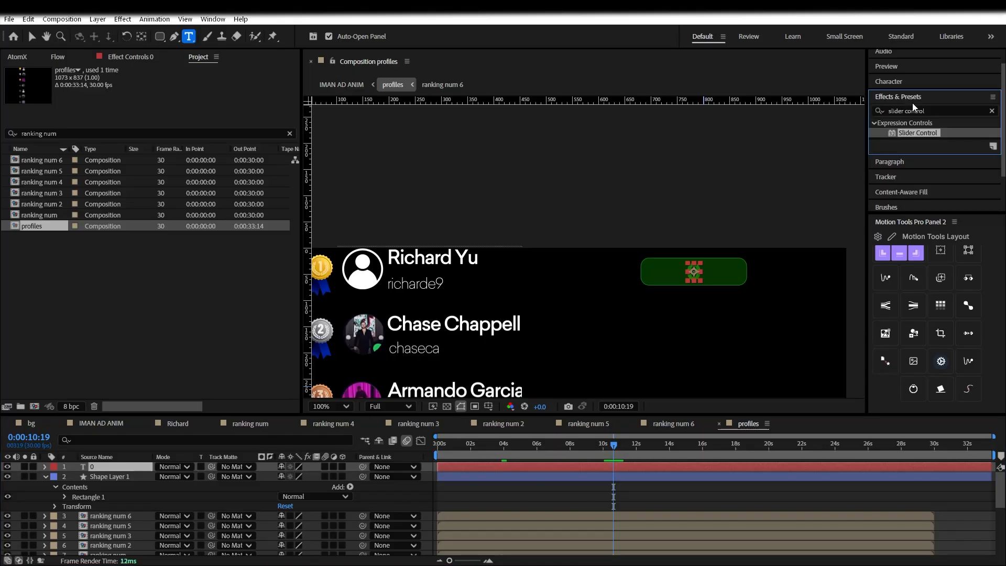
double_click(918, 133)
drag(392, 103, 231, 100)
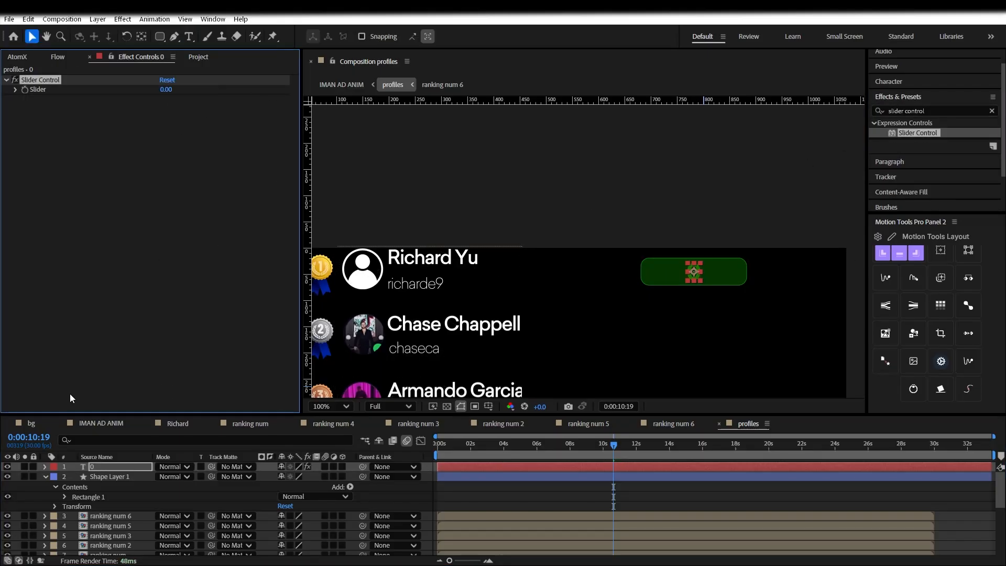
Link the 0 layer's Source Text to the Slider Control with an expression
click(46, 466)
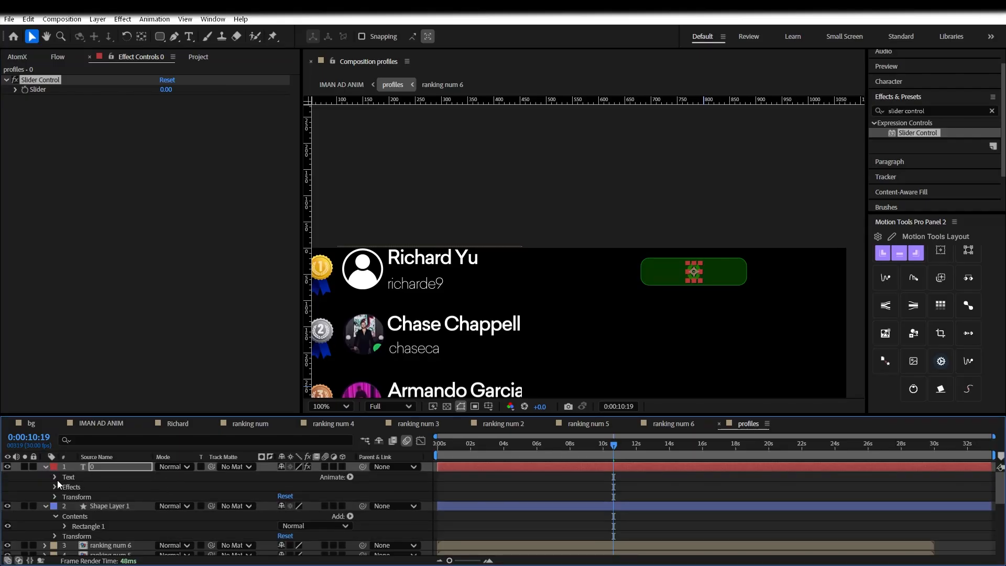
click(56, 477)
drag(369, 487, 37, 89)
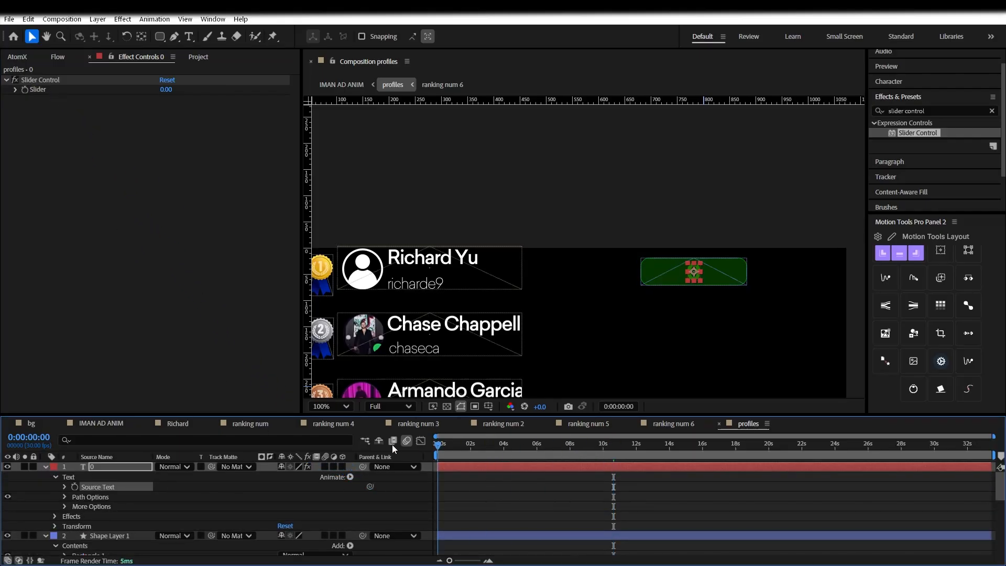
click(28, 91)
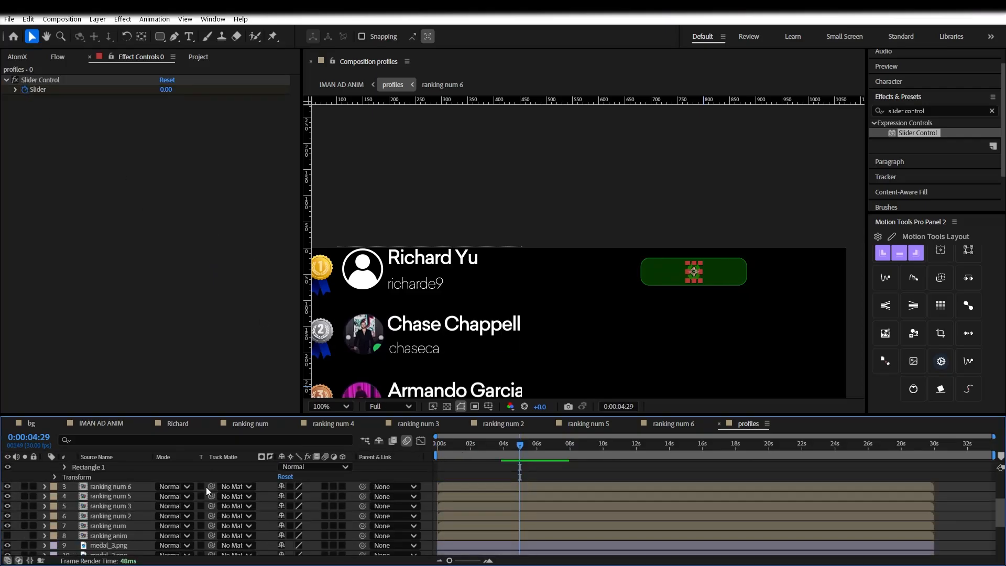
alt+click(74, 487)
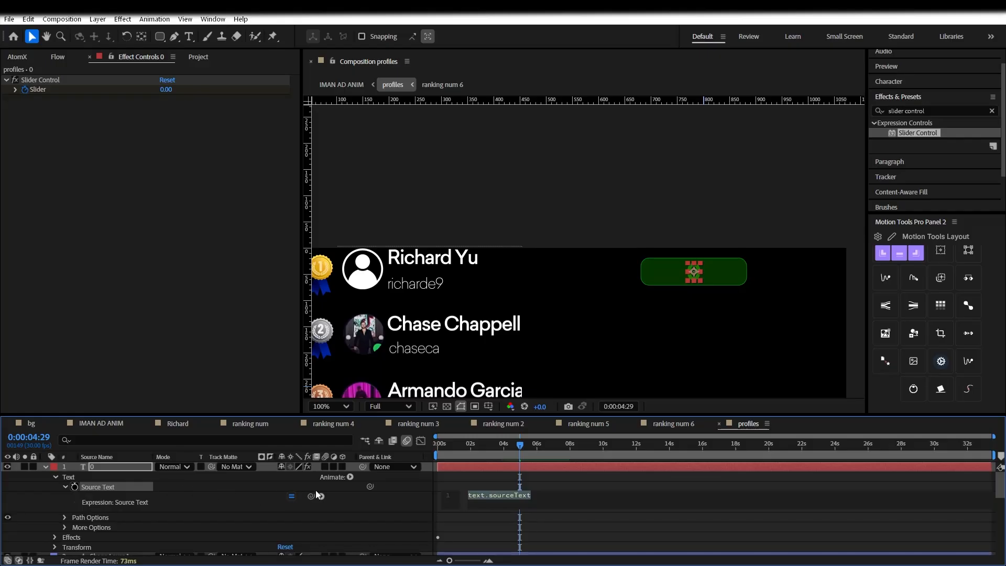
drag(311, 494, 38, 91)
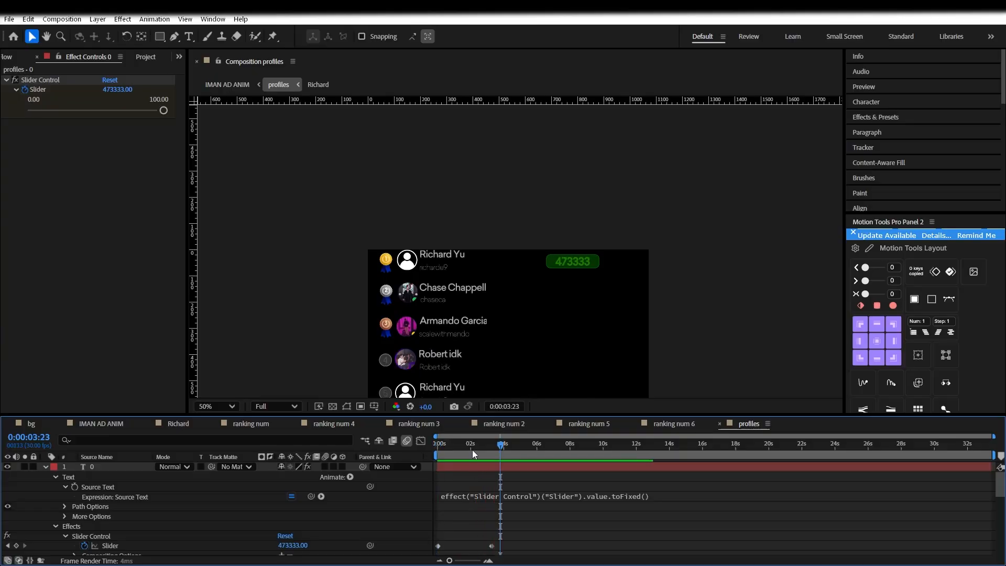
Finish the dollar-and-comma counter expression and preview it counting up to $473,333
scroll(492, 480, down, 3)
key(space)
scroll(490, 517, up, 3)
key(space)
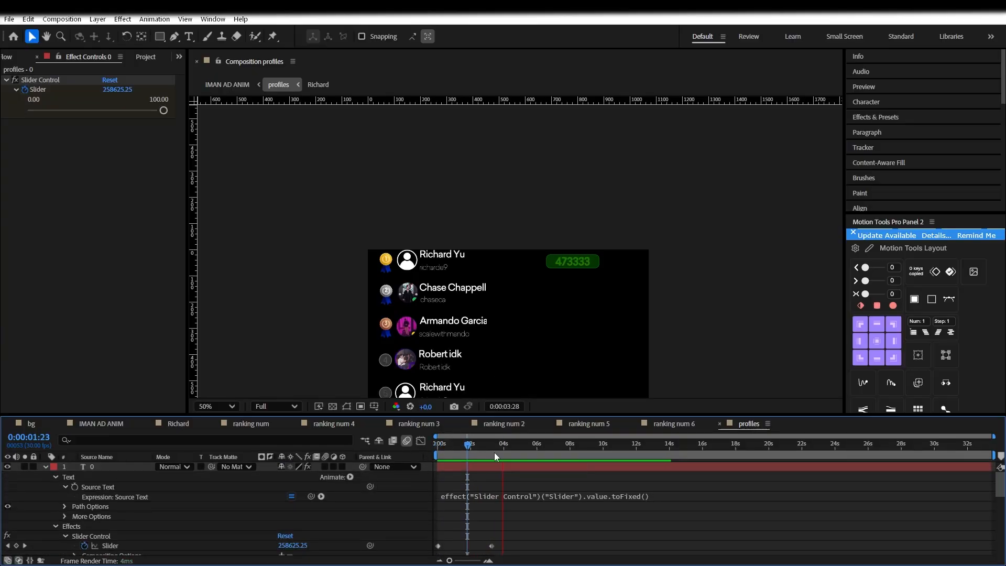
scroll(500, 452, down, 3)
scroll(500, 471, down, 5)
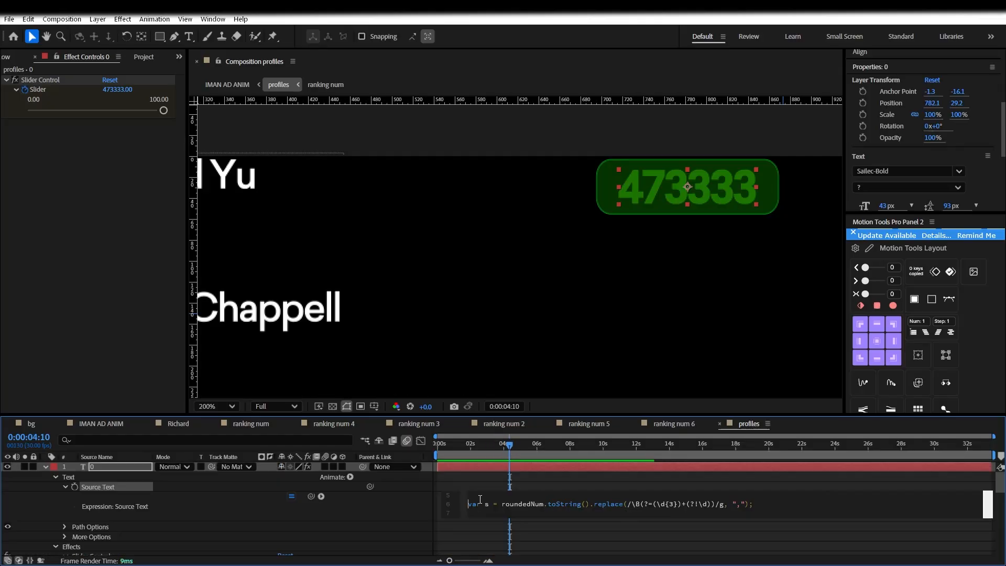
click(490, 487)
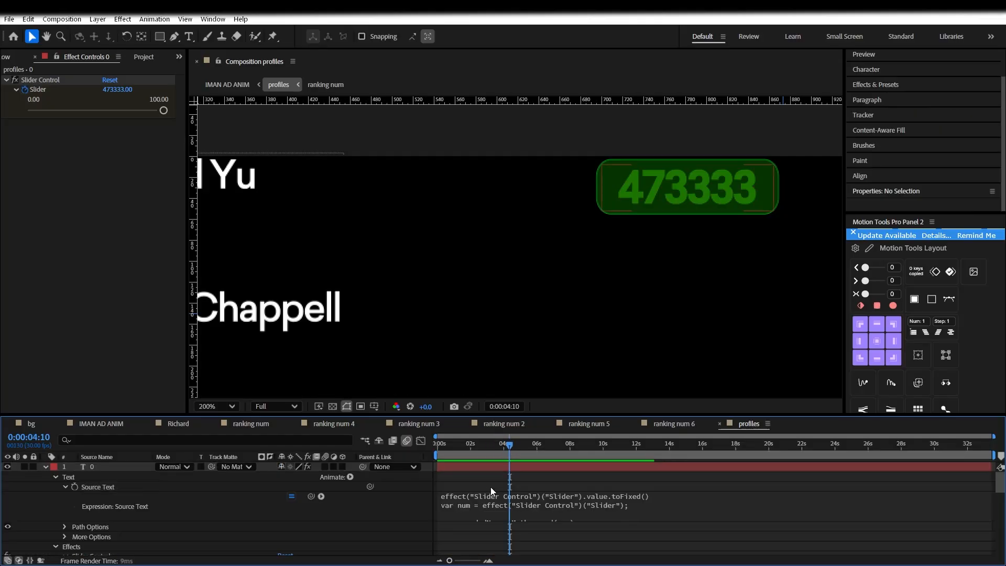
drag(498, 448, 391, 445)
key(space)
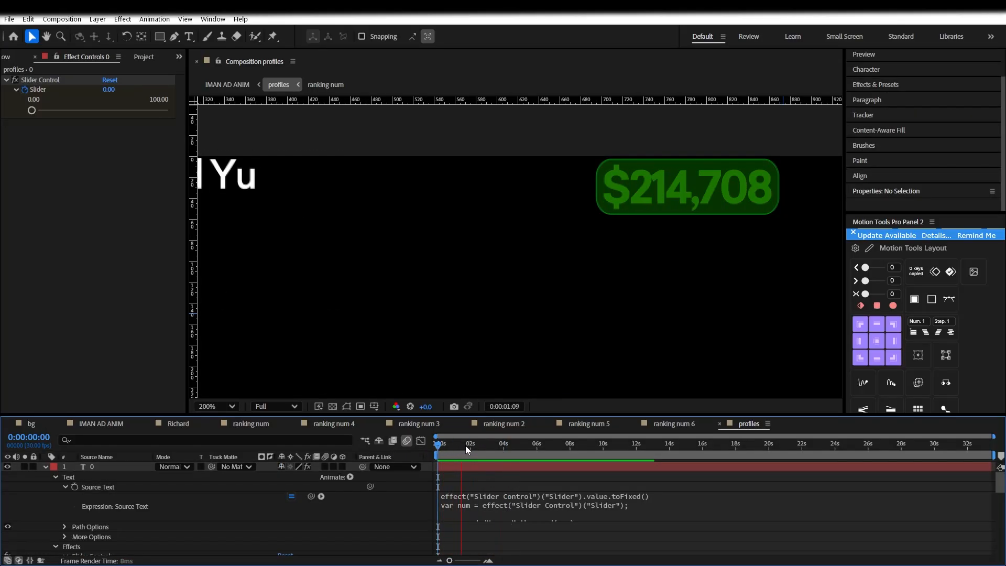
key(space)
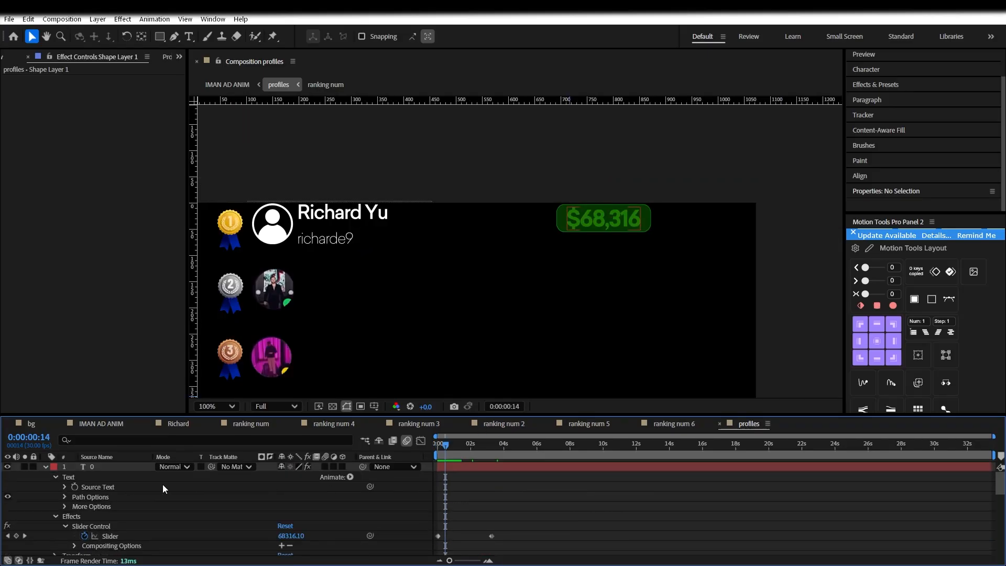
Apply an ease curve to the counter's two Slider keyframes from the Flow panel
click(377, 465)
click(177, 57)
click(205, 85)
click(124, 206)
click(439, 446)
key(space)
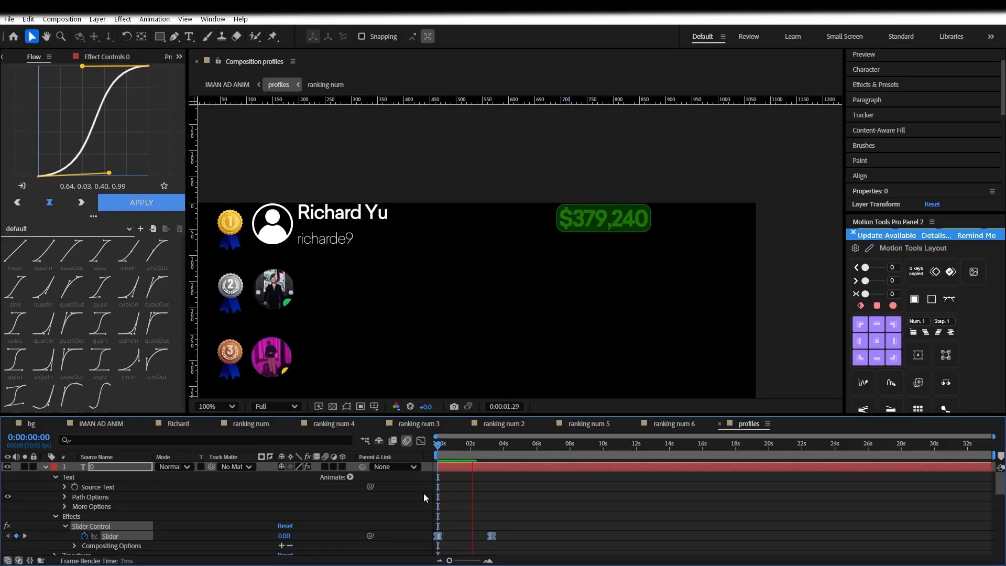
Move the final keyframe slightly later and reshape the ease to 0.48, 0.01, 0.23, 0.98
drag(492, 535, 509, 535)
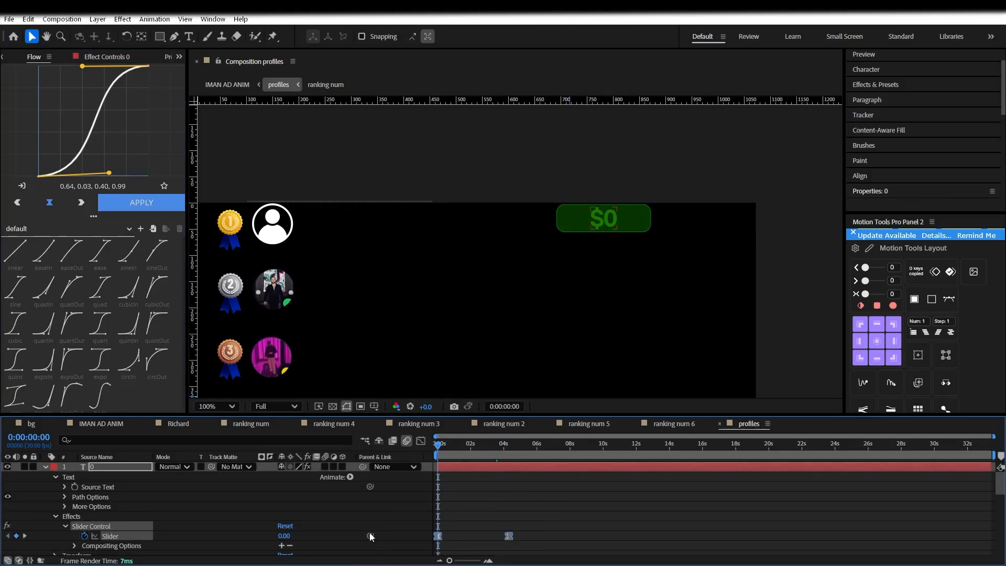
drag(109, 172, 91, 175)
drag(83, 67, 63, 68)
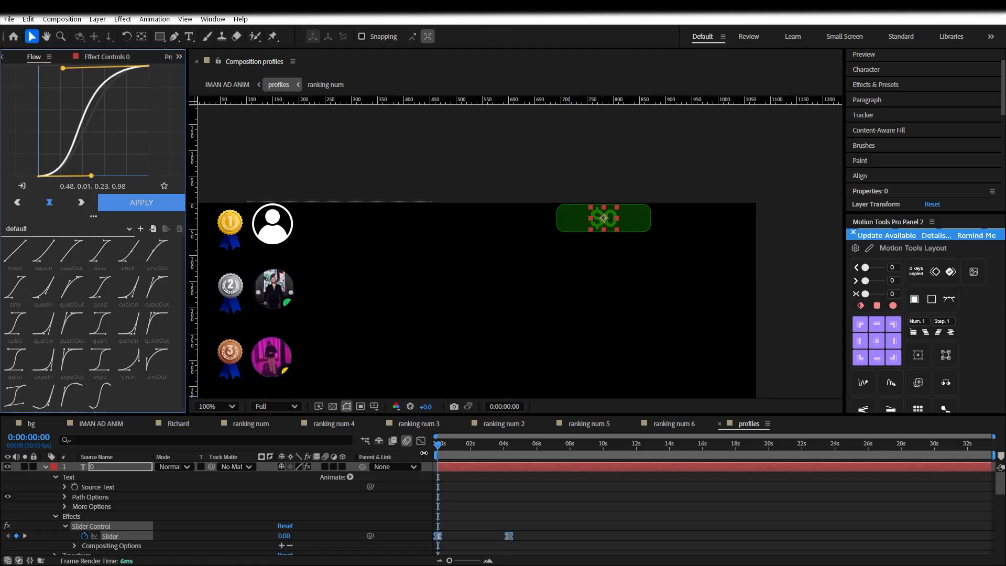
click(477, 492)
key(space)
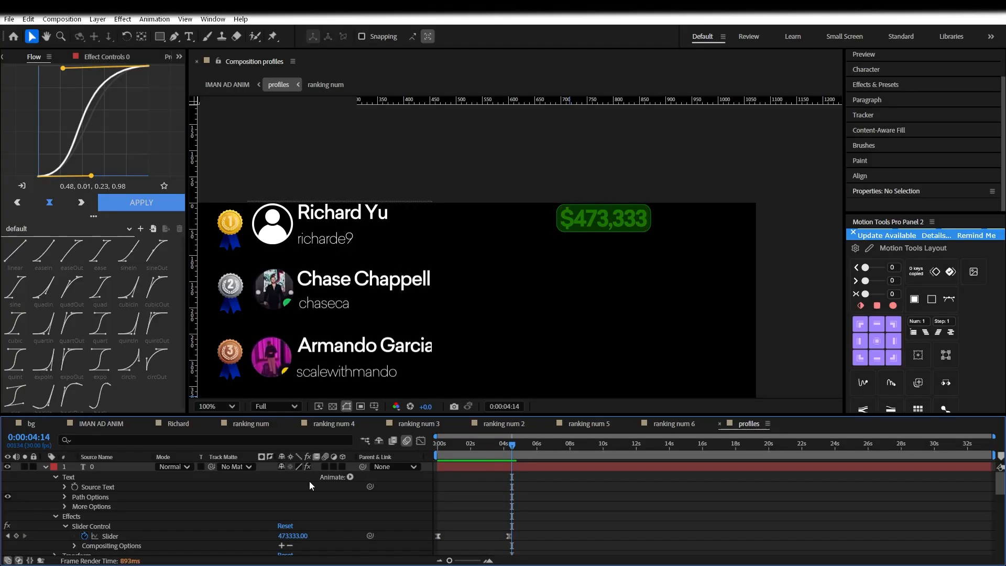
Pre-compose the counter text and badge shape layers as 'reward case'
click(46, 467)
click(103, 468)
shift+click(103, 476)
right_click(101, 477)
click(147, 408)
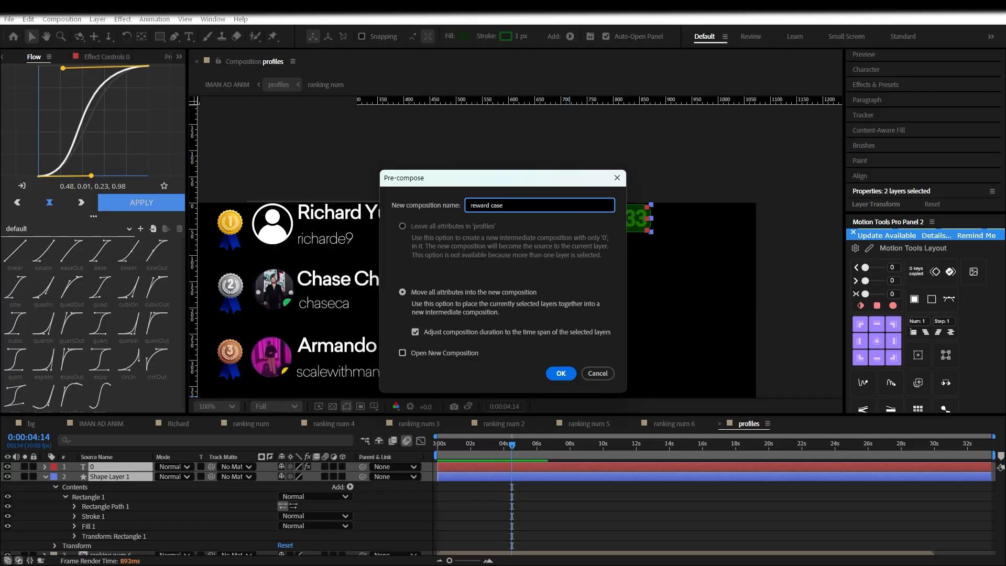
Confirm the 'reward case' pre-comp and find reward case 1 in the Project panel
key(Return)
click(179, 57)
click(197, 113)
click(99, 133)
text(rewar)
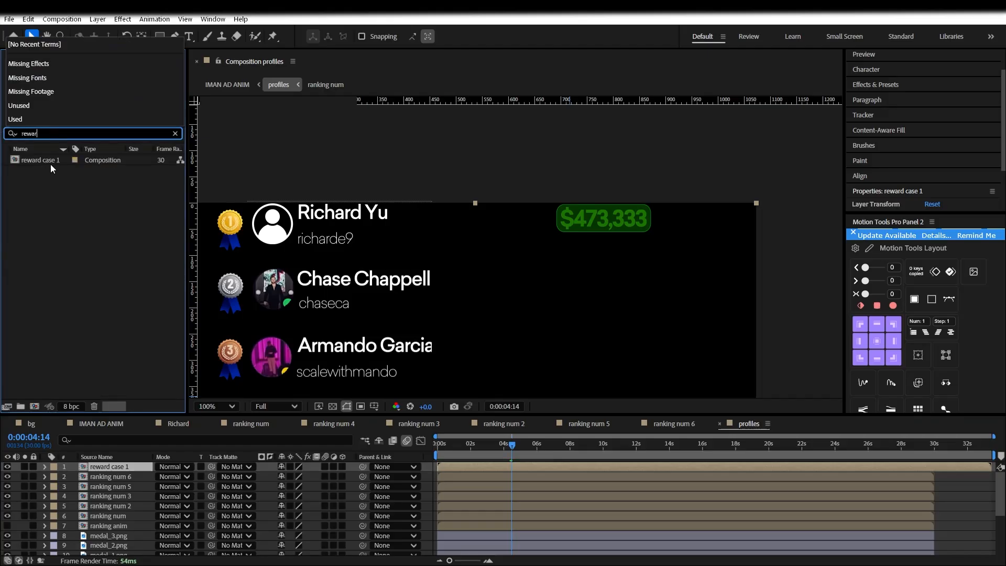
click(42, 159)
scroll(269, 253, down, 2)
scroll(455, 344, up, 1)
drag(455, 344, 486, 241)
Duplicate reward case 1 into reward cases 2–8 and add them to the profiles composition
click(52, 164)
key(ctrl+d)
key(ctrl+d)
key(ctrl+d)
key(ctrl+d)
key(ctrl+d)
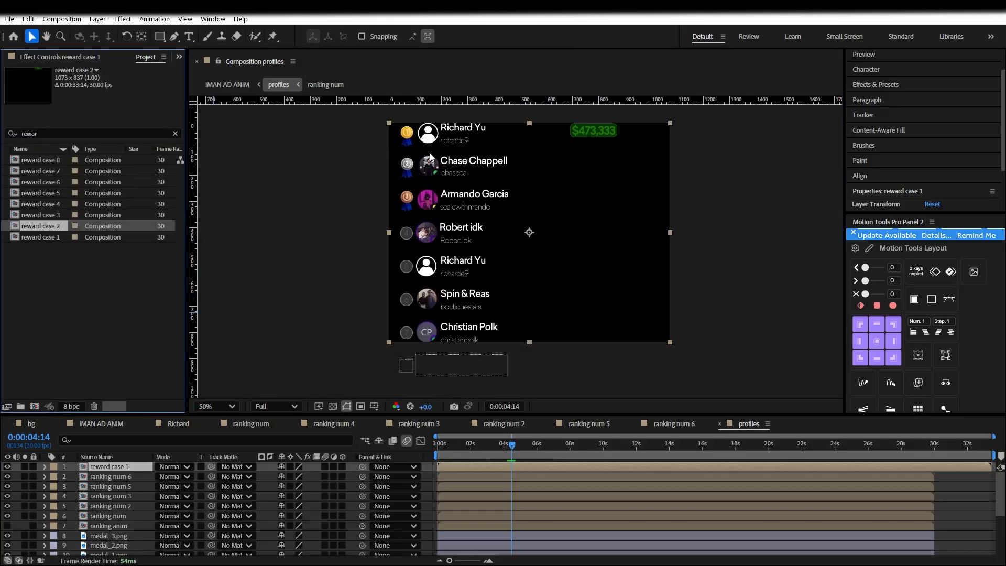
click(56, 224)
shift+click(60, 195)
shift+click(58, 161)
drag(57, 161, 173, 464)
Select reward cases 2 through 7 and crop the pre-comps to their content with Motion Tools
key(ctrl+shift+a)
click(116, 467)
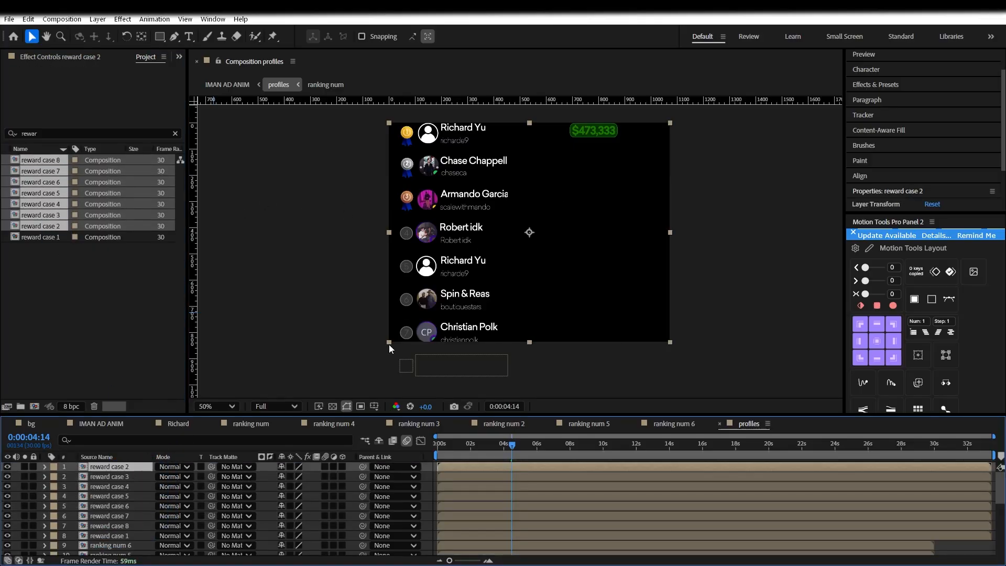
shift+click(126, 476)
shift+click(127, 505)
shift+click(131, 515)
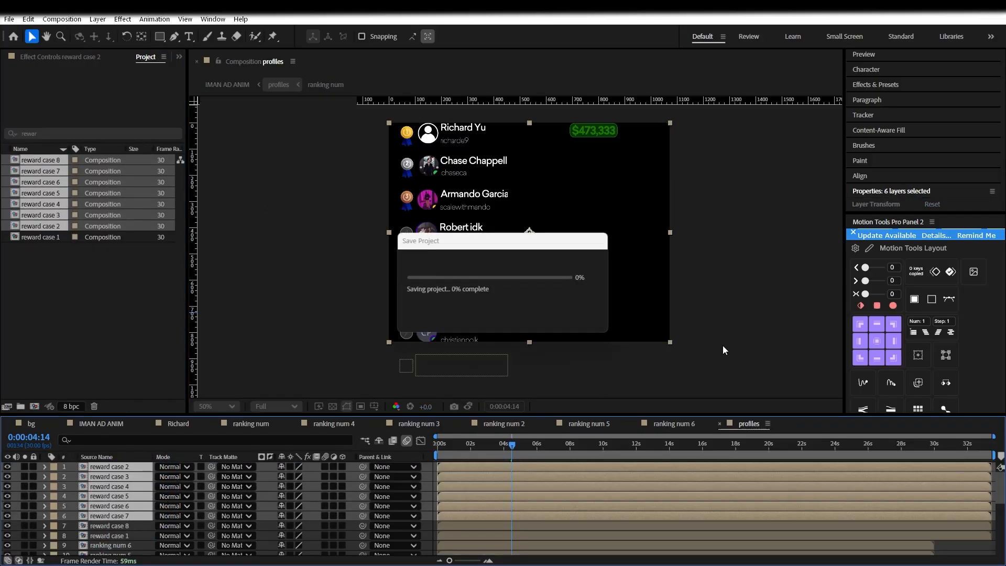
scroll(930, 362, down, 2)
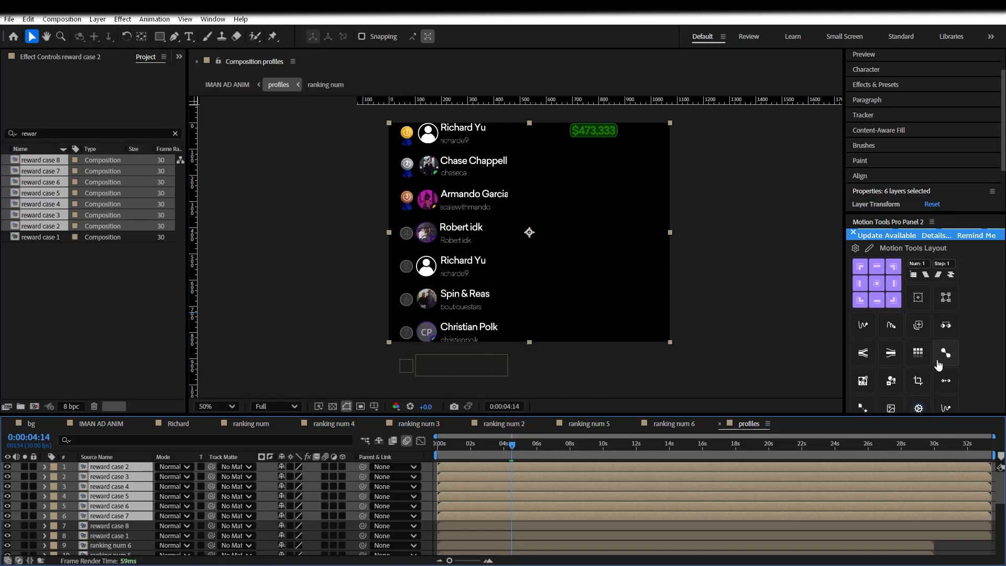
click(917, 381)
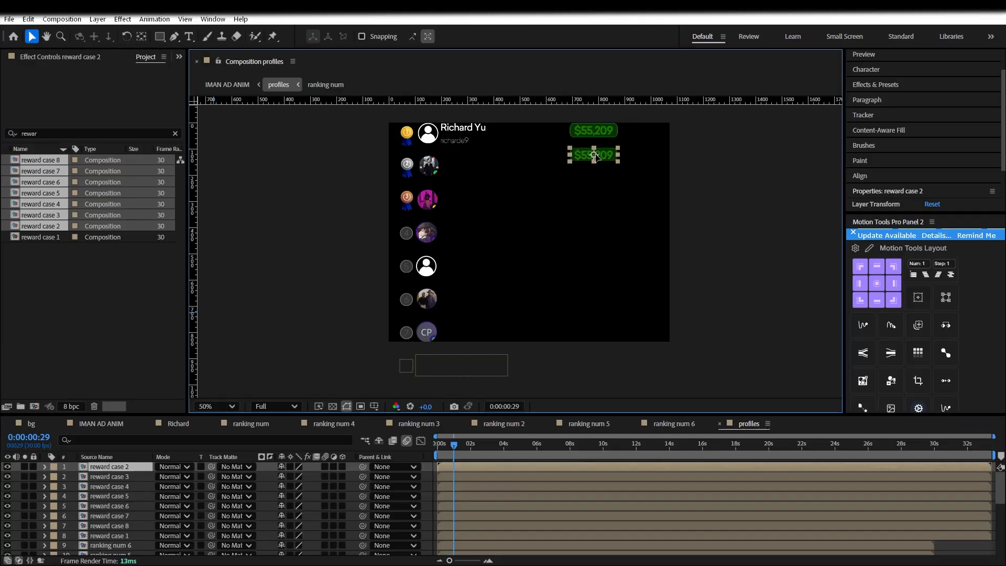
Place the reward case 2 badge beside the second-place row, below the top badge
scroll(595, 162, up, 2)
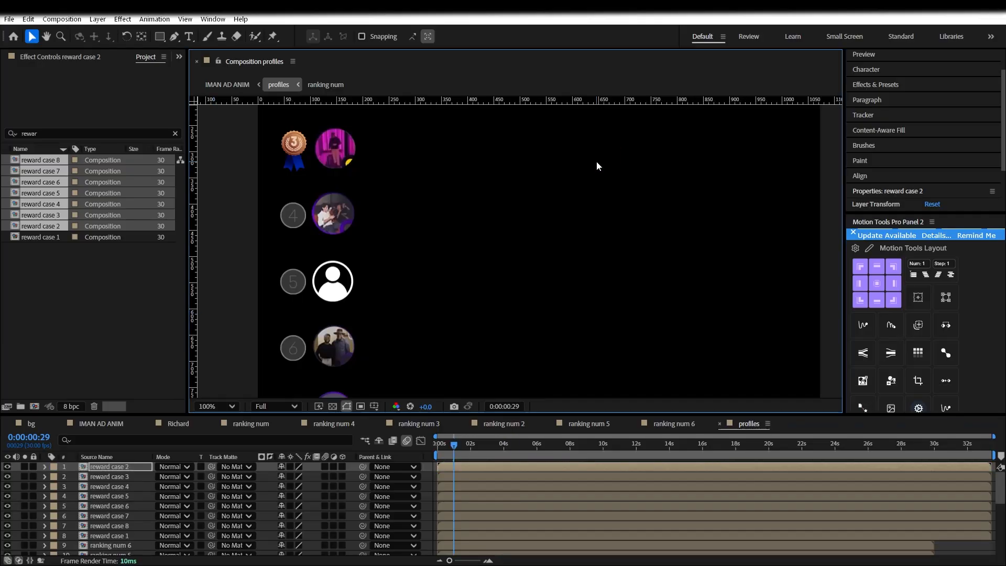
drag(578, 285, 575, 289)
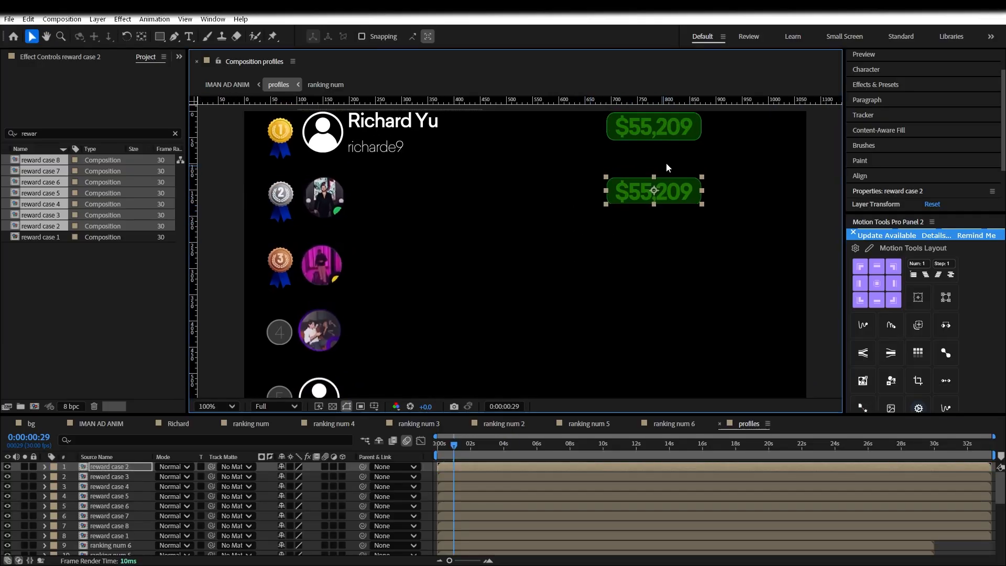
click(664, 129)
click(131, 470)
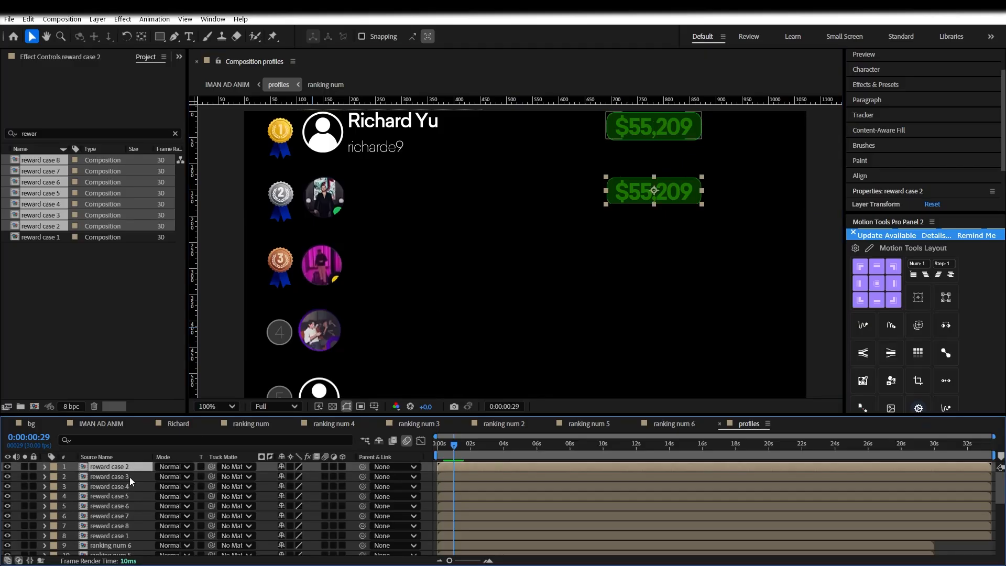
click(130, 476)
Change the reward case 2 composition height from 52 to 72 px
double_click(131, 467)
click(62, 19)
click(73, 45)
drag(455, 128, 144, 127)
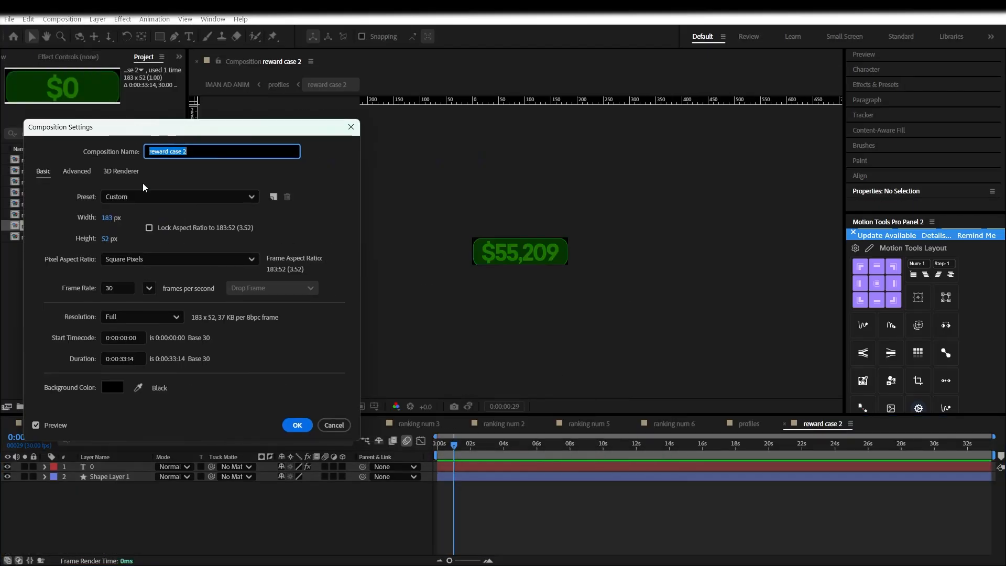
drag(107, 239, 121, 240)
click(106, 239)
click(306, 430)
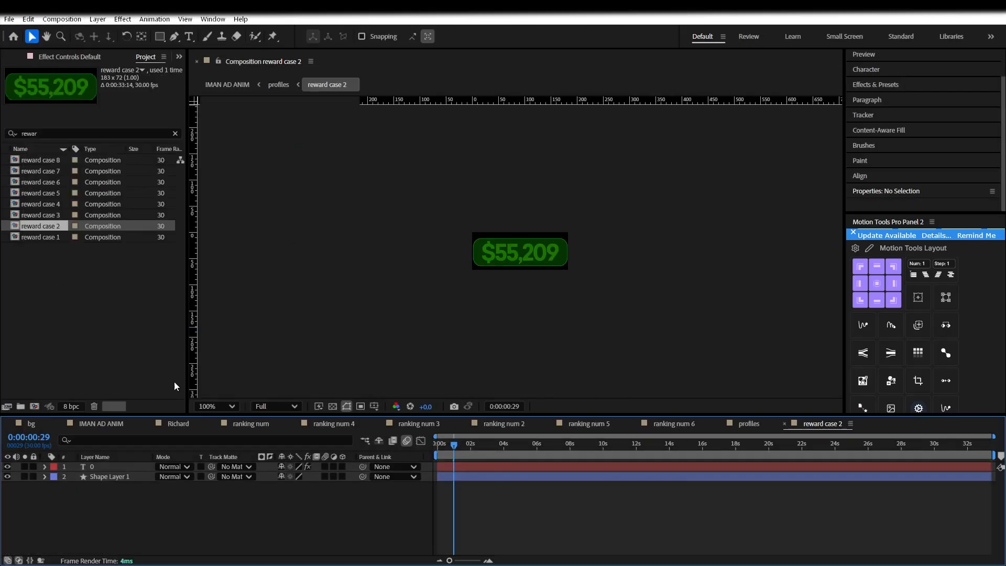
Close the unneeded composition timelines and return to the profiles composition
click(90, 425)
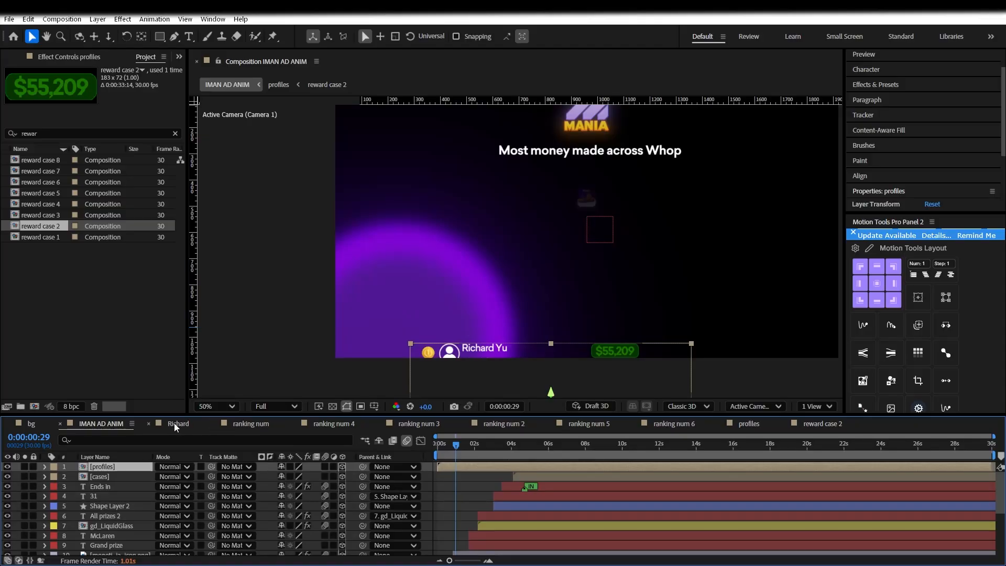
click(149, 423)
click(230, 423)
click(230, 423)
click(230, 423)
click(230, 423)
click(230, 424)
click(183, 423)
click(147, 424)
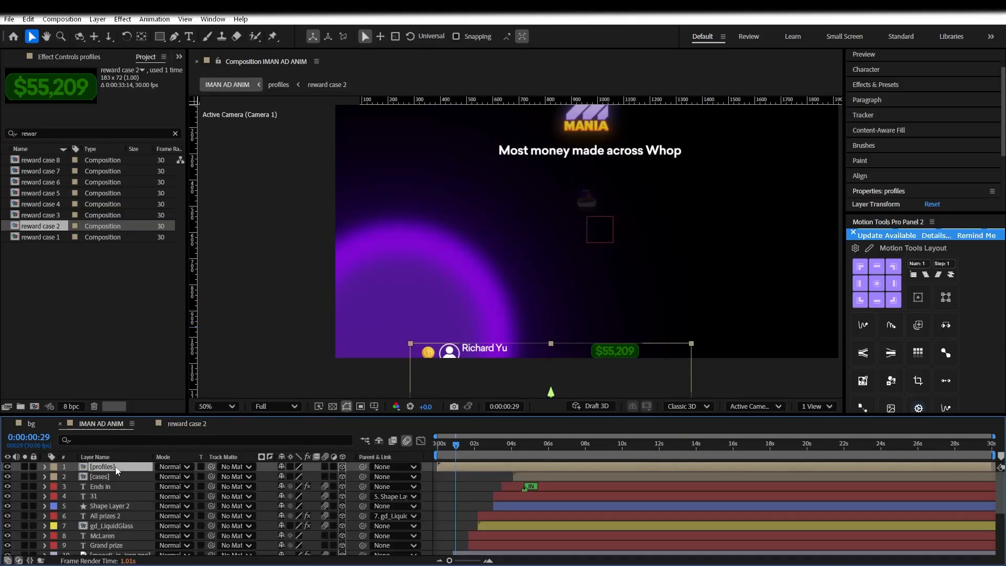
double_click(114, 466)
Set the reward case 3 composition height to 72 px, then open reward case 4
double_click(109, 476)
key(ctrl+k)
click(424, 240)
text(72)
click(613, 429)
click(264, 423)
double_click(117, 485)
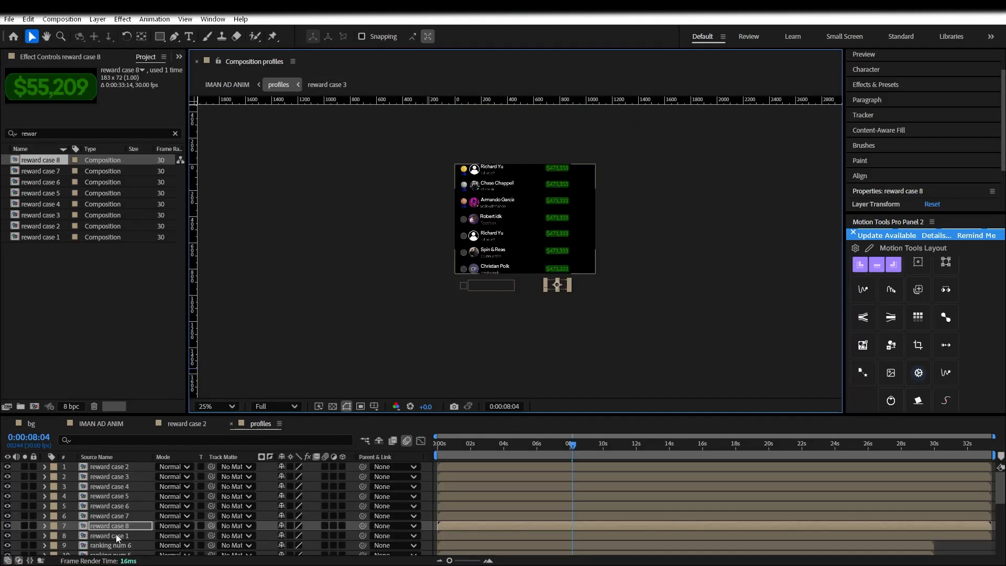
drag(259, 536, 138, 467)
scroll(138, 480, down, 1)
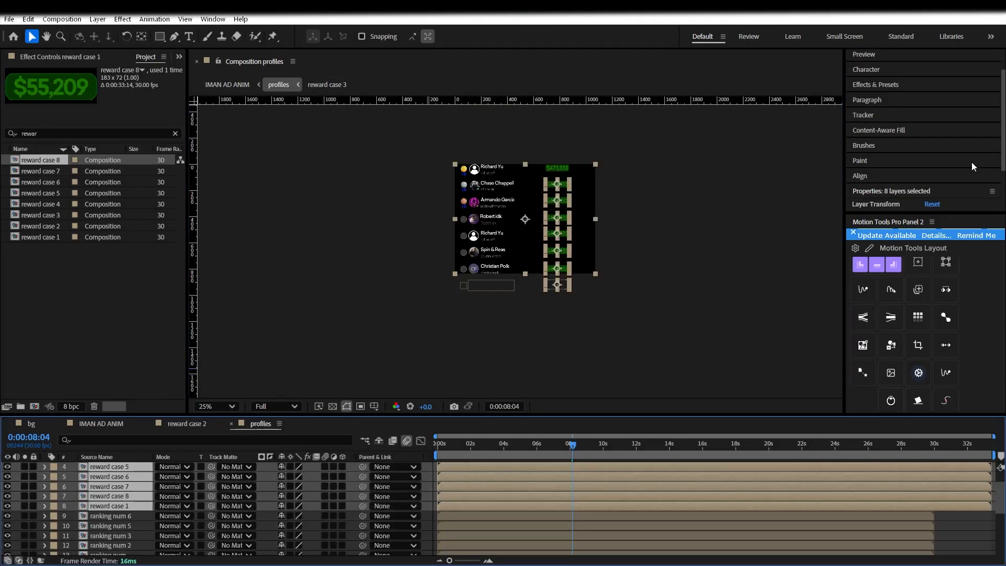
Center reward cases 2–8 horizontally and nudge the badges up about 4 px
click(891, 177)
click(877, 129)
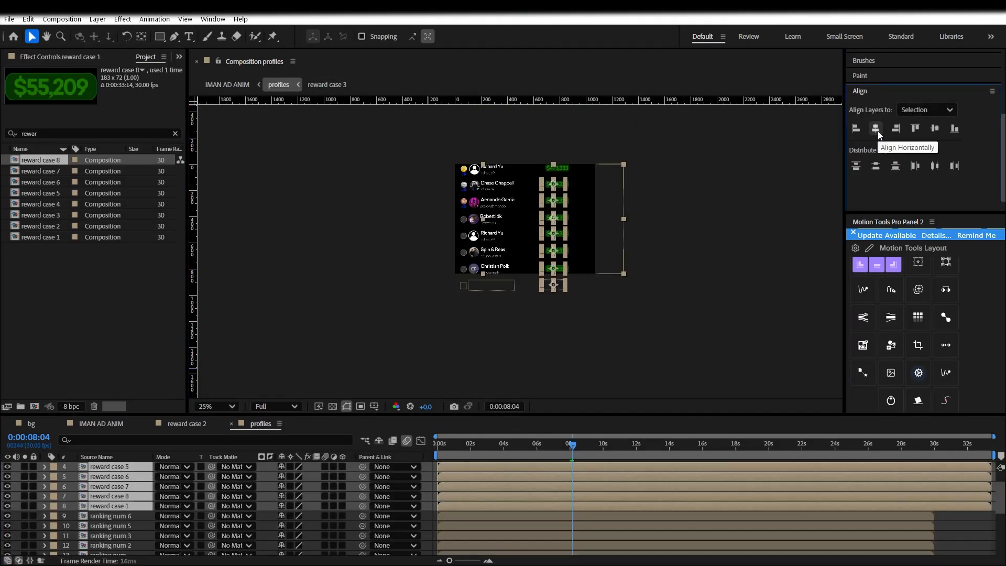
key(ctrl+z)
drag(423, 496, 158, 402)
click(875, 131)
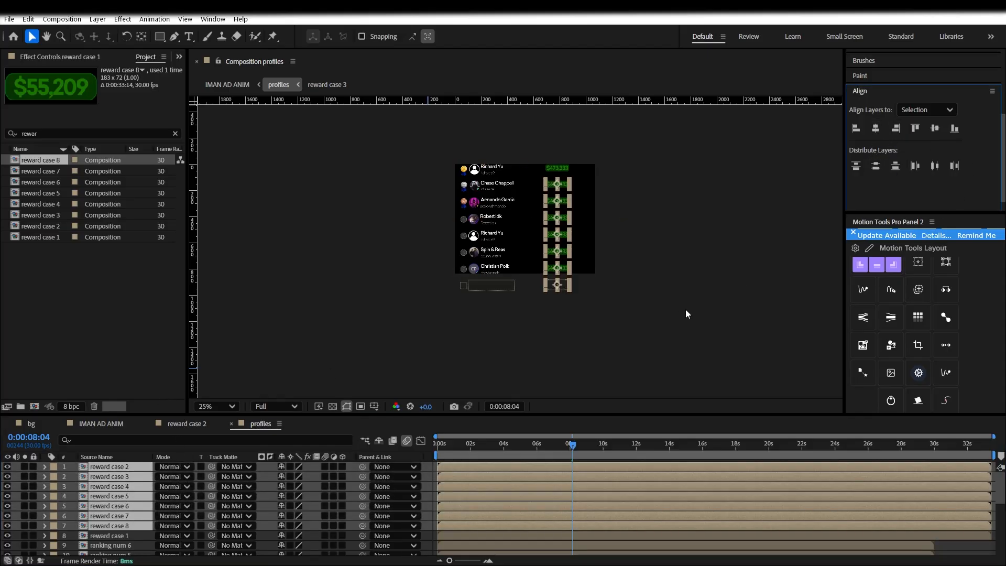
key(period)
drag(591, 255, 591, 252)
Align the dollar badges to horizontal guides beside each leaderboard row, then hide the guides
key(ctrl+semicolon)
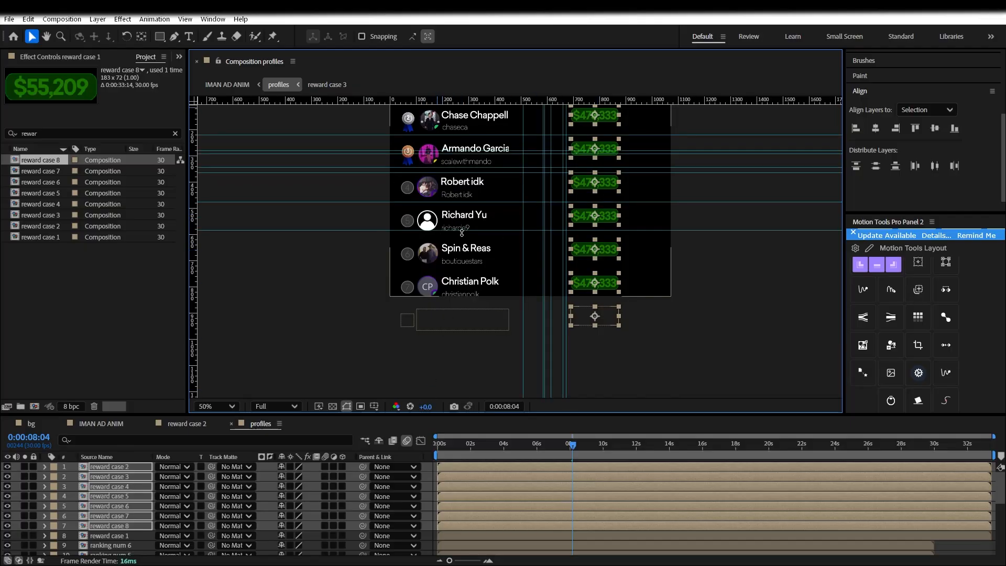
drag(460, 133, 461, 208)
drag(458, 99, 474, 175)
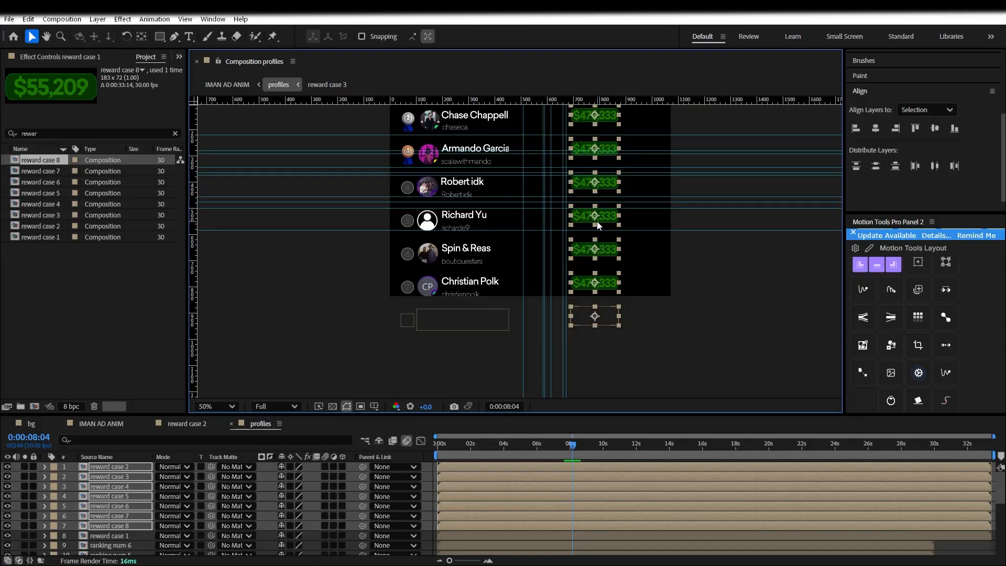
drag(598, 218, 598, 219)
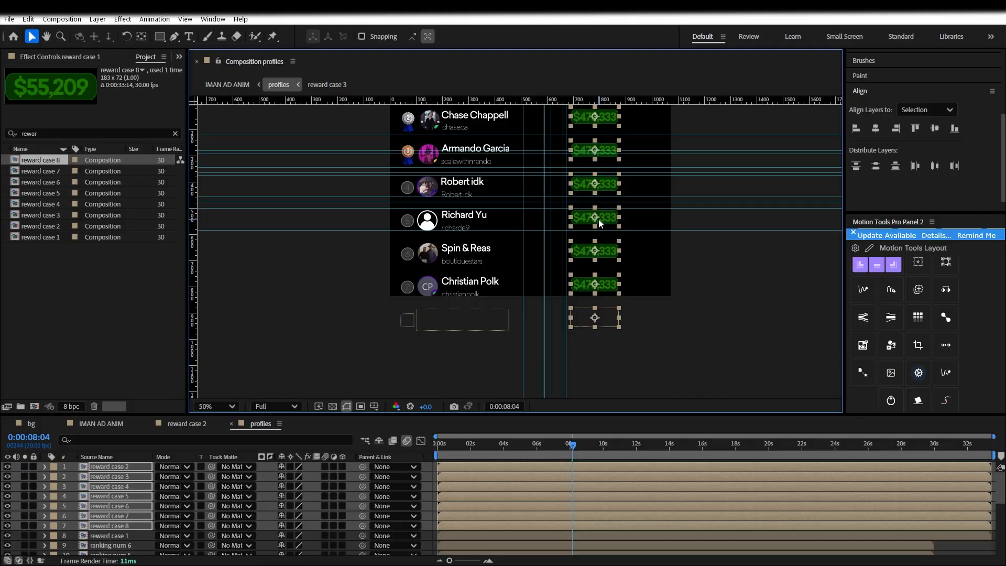
drag(443, 99, 433, 143)
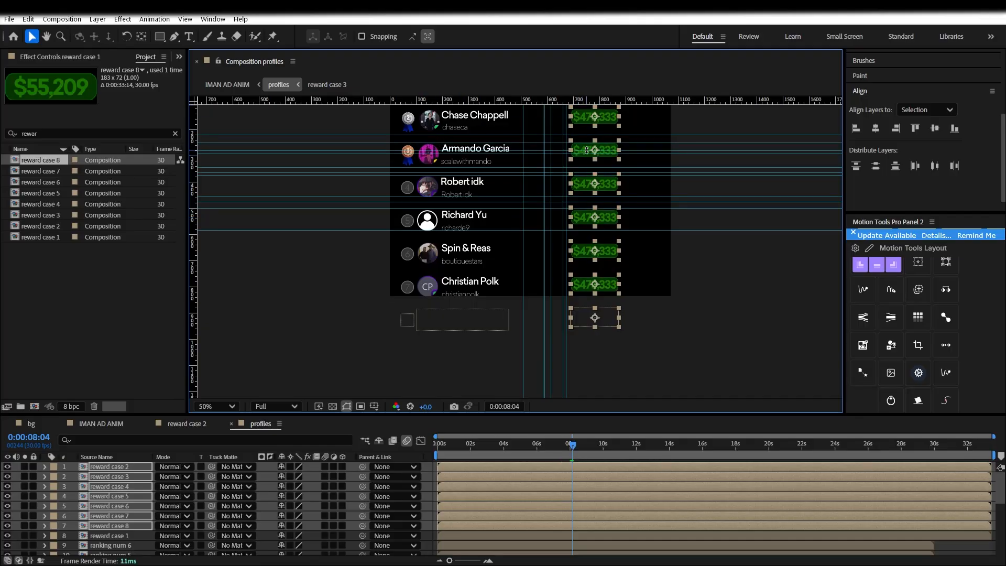
click(386, 209)
key(ctrl+semicolon)
click(591, 317)
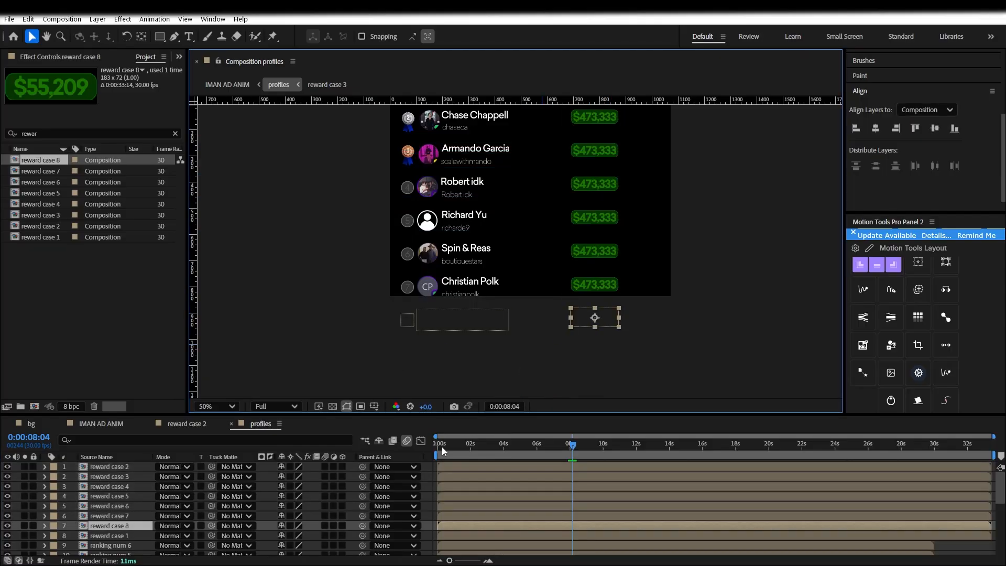
Crop reward case 1 to its 183x72 content with Motion Tools and check its composition settings
click(131, 534)
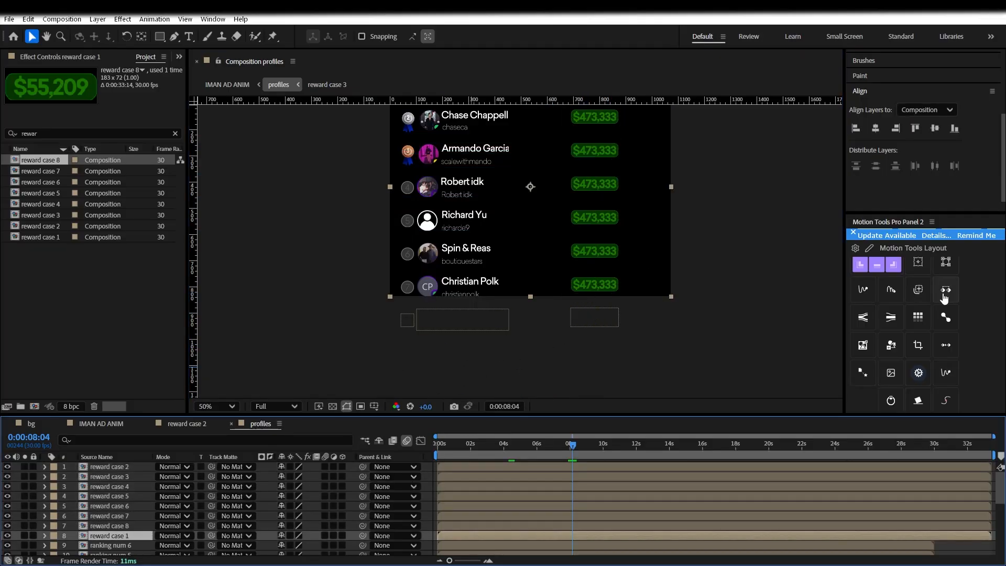
click(921, 350)
click(61, 19)
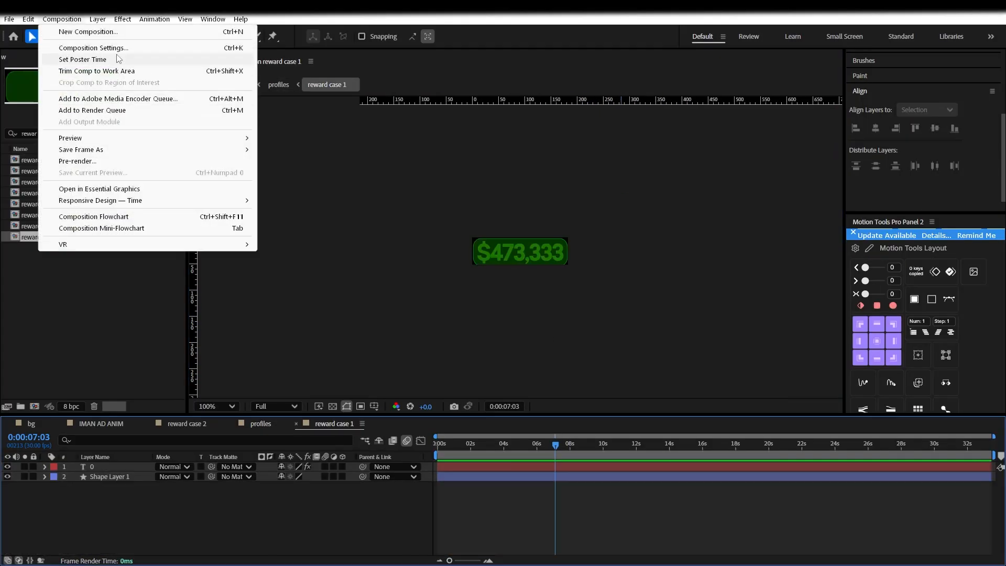
click(84, 45)
click(608, 426)
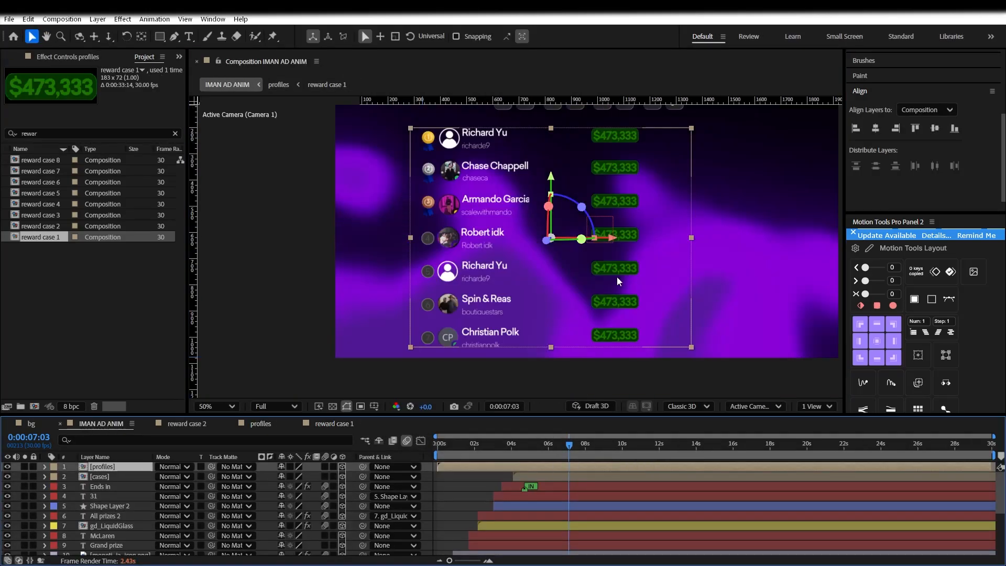
In IMAN AD ANIM, reposition the profiles list under the countdown, adding a vertical guide near x 943
drag(561, 277, 580, 276)
key(ctrl+Home)
scroll(672, 250, down, 1)
drag(553, 189, 554, 197)
drag(597, 242, 606, 242)
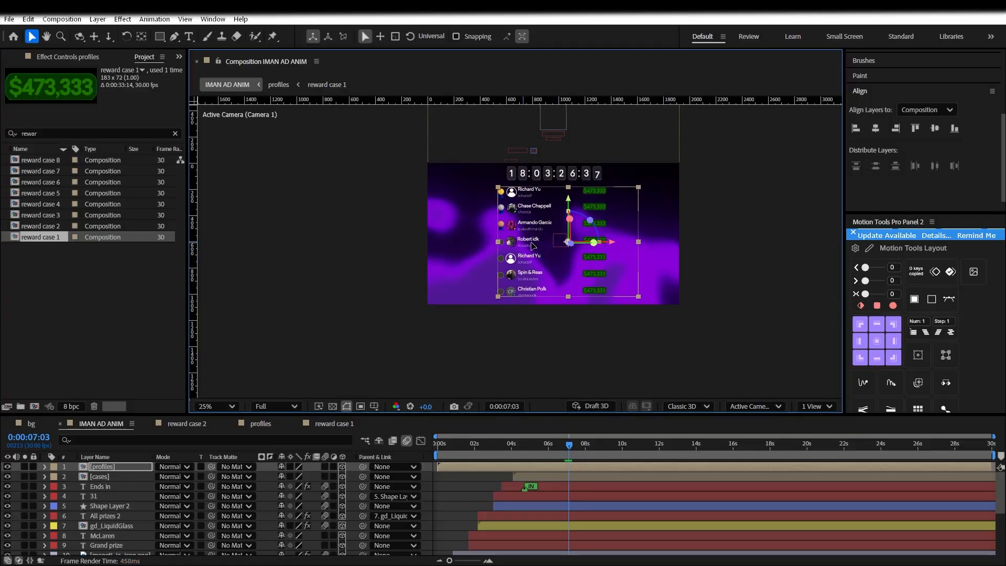
key(period)
drag(544, 207, 533, 259)
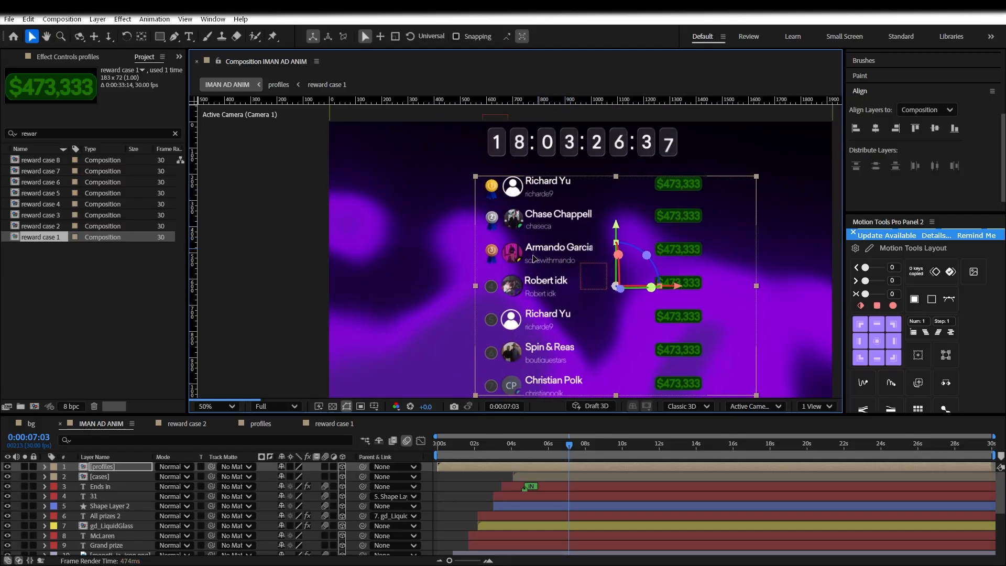
drag(193, 236, 487, 246)
drag(675, 286, 674, 282)
In the profiles precomp, shift the eight reward case badges left, then about 25 px further
click(466, 526)
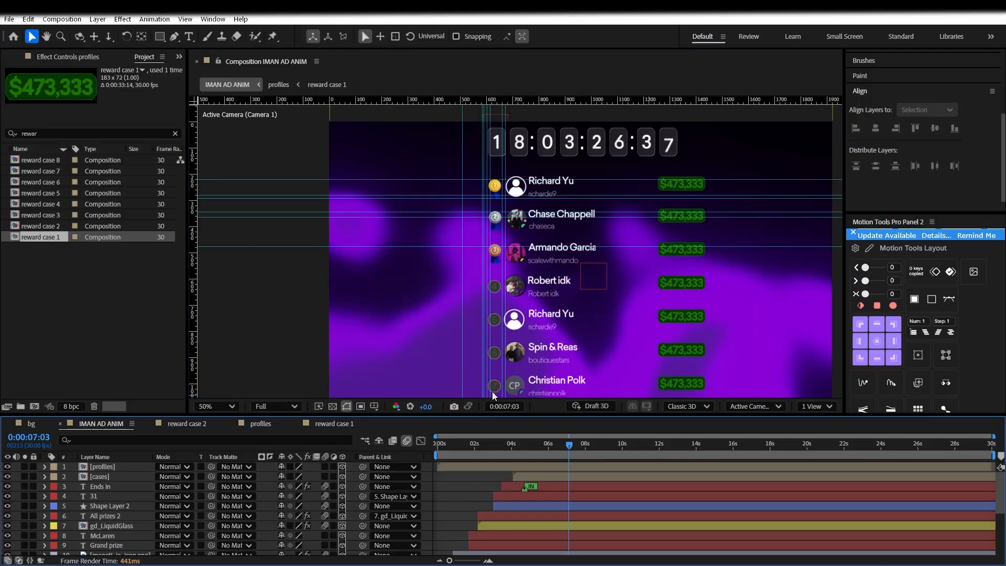
double_click(519, 238)
click(129, 429)
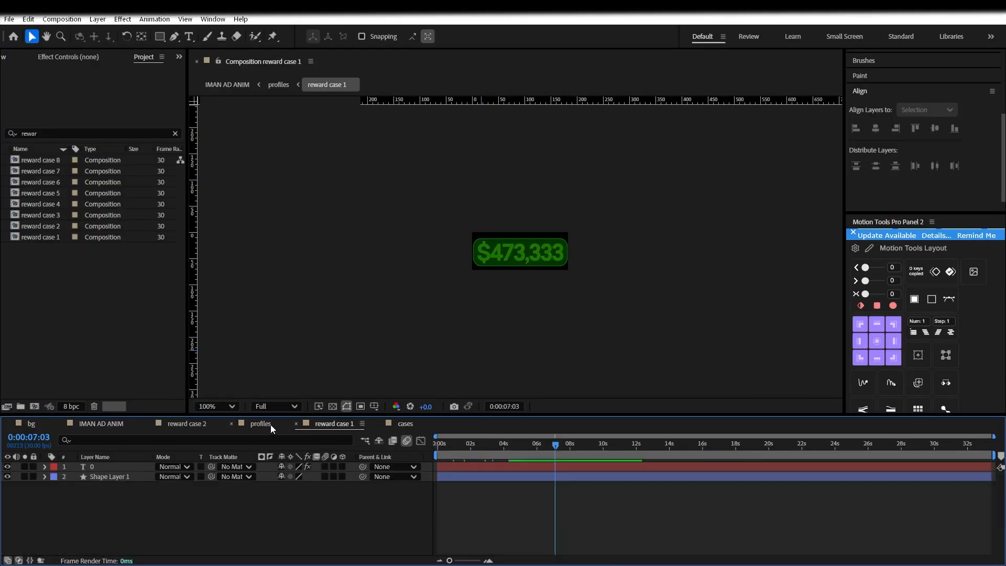
click(271, 428)
drag(429, 535, 204, 456)
drag(605, 249, 595, 249)
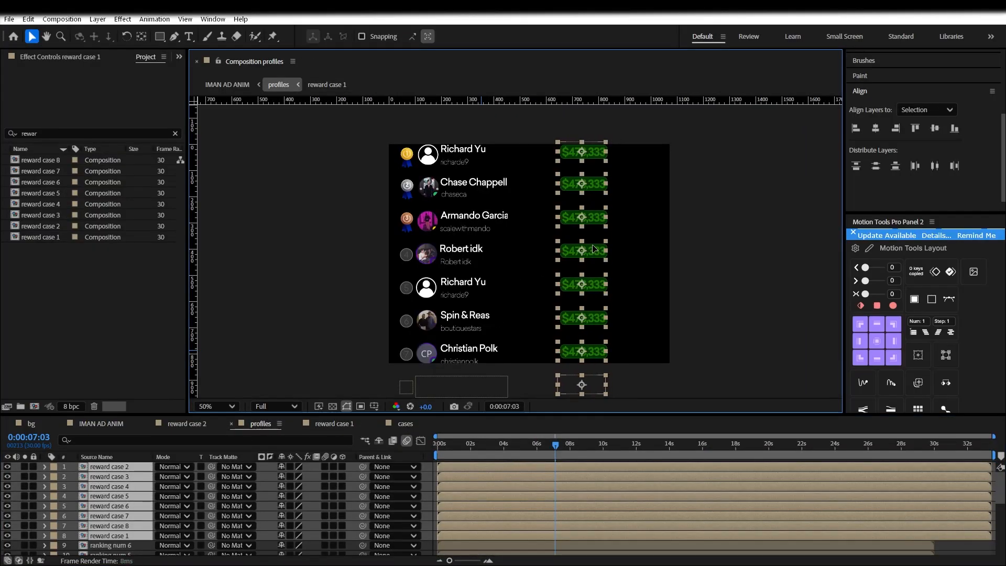
click(105, 425)
click(405, 423)
click(334, 423)
click(261, 424)
drag(582, 284, 569, 284)
Check the IMAN AD ANIM and cases compositions, then reopen the profiles precomp
click(101, 424)
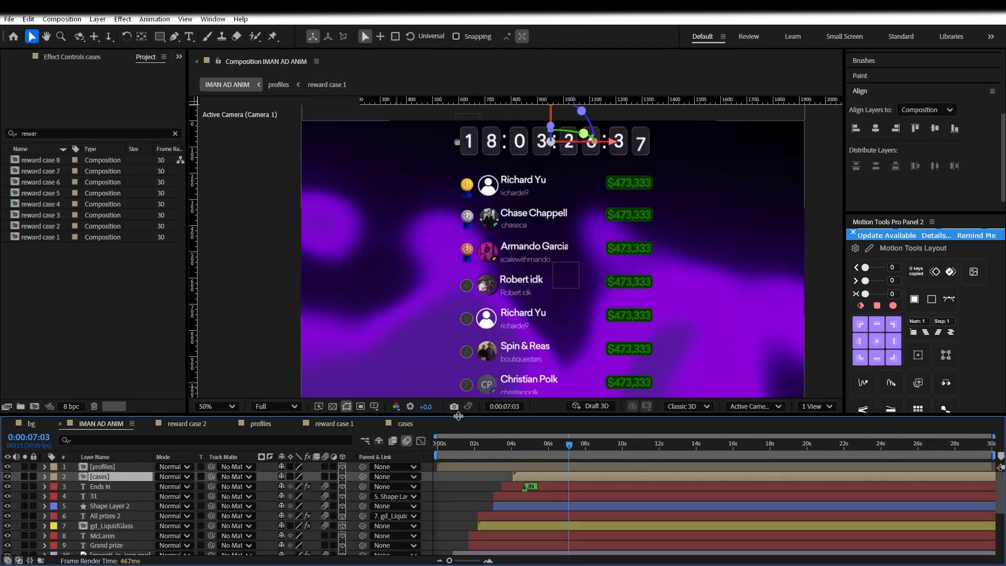
click(404, 423)
click(260, 423)
click(102, 423)
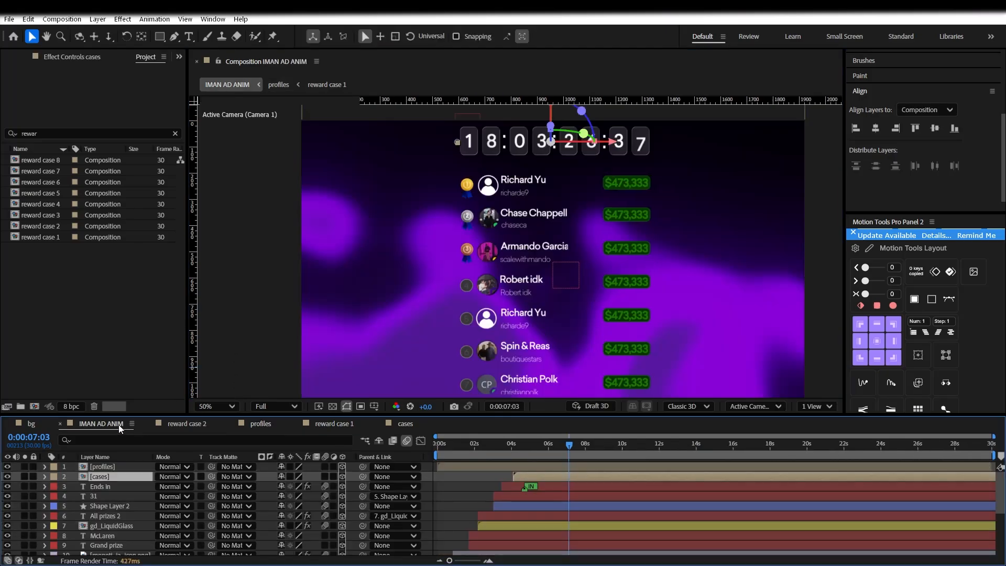
scroll(595, 306, up, 2)
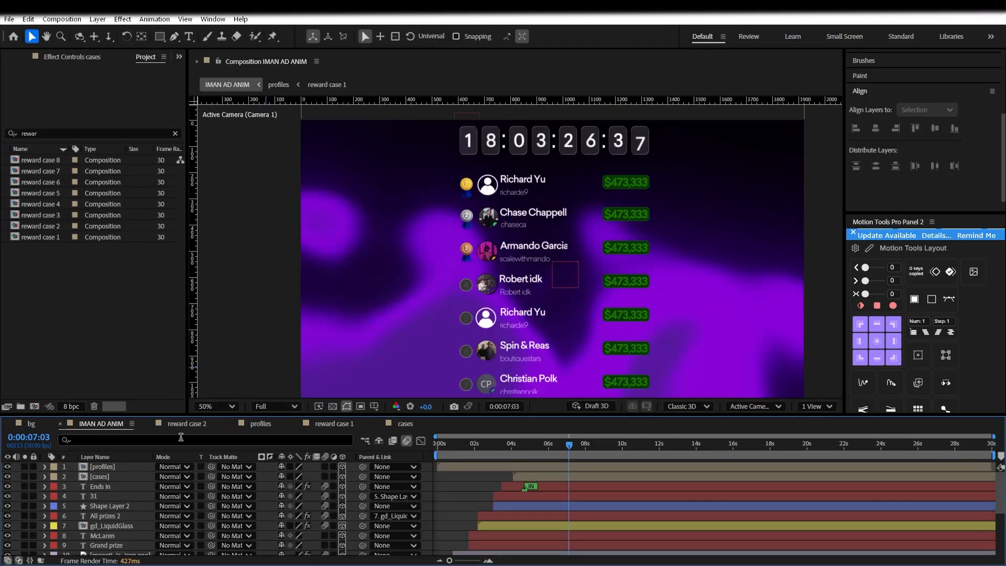
click(115, 473)
click(117, 469)
double_click(116, 469)
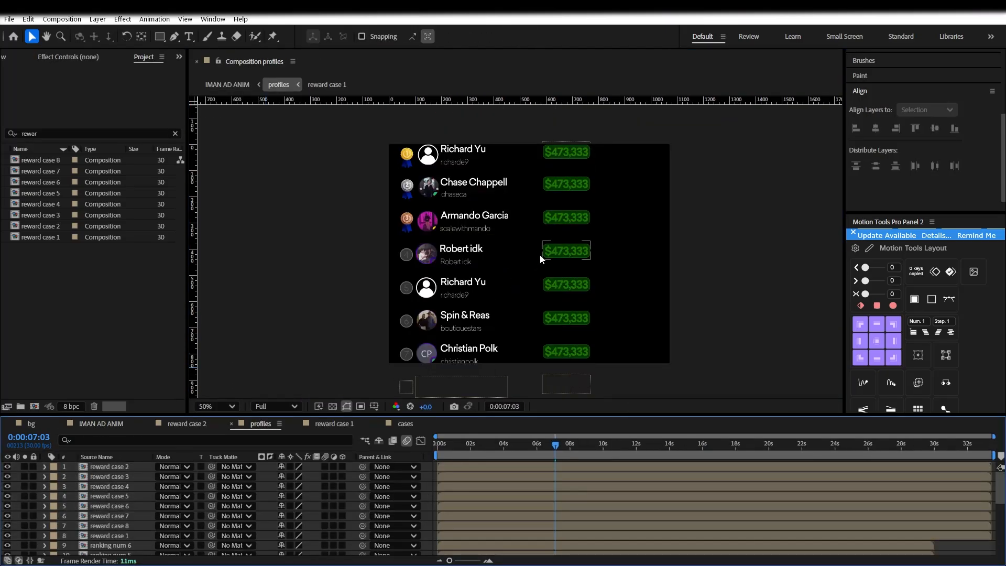
In the Richard 7 profile precomp, make the name and handle layers start at 0
drag(485, 446, 437, 446)
scroll(156, 526, down, 6)
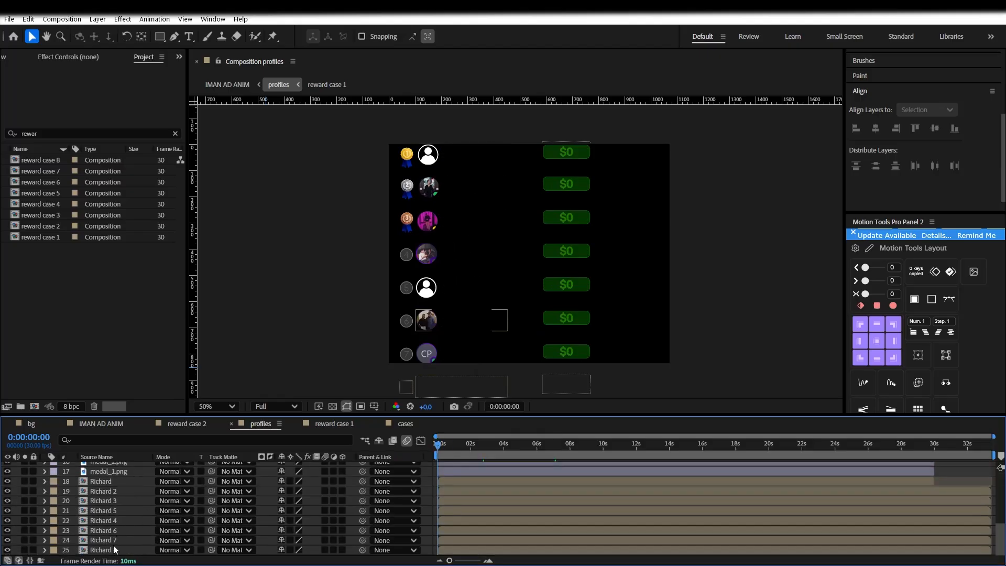
double_click(113, 546)
click(556, 478)
shift+click(552, 485)
key([)
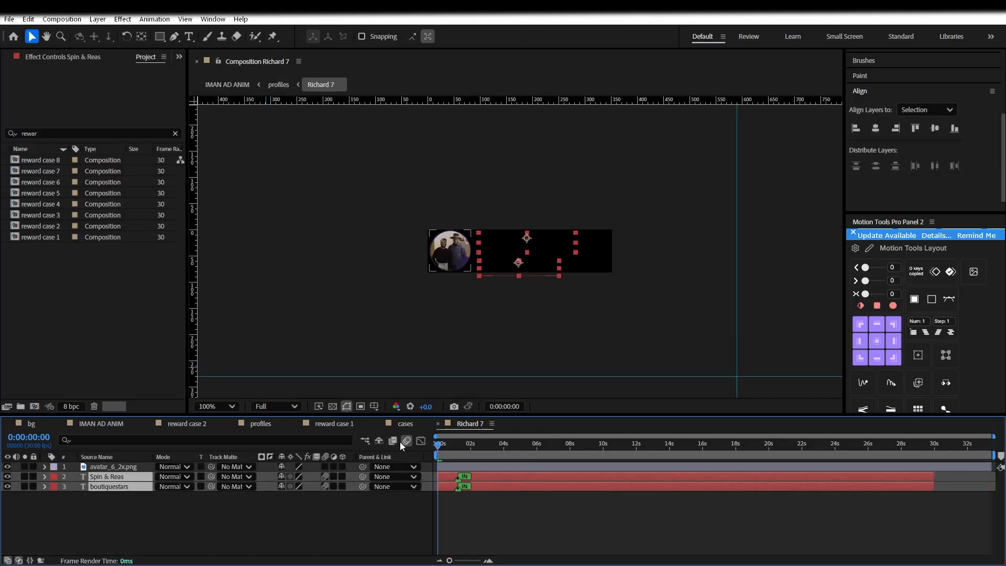
click(401, 424)
click(331, 424)
click(262, 425)
Split Richard profile layers 18–25 at 5:12 and delete their first halves
drag(439, 445, 527, 444)
drag(522, 545, 536, 483)
key(ctrl+shift+d)
click(508, 491)
ctrl+click(503, 511)
ctrl+click(502, 531)
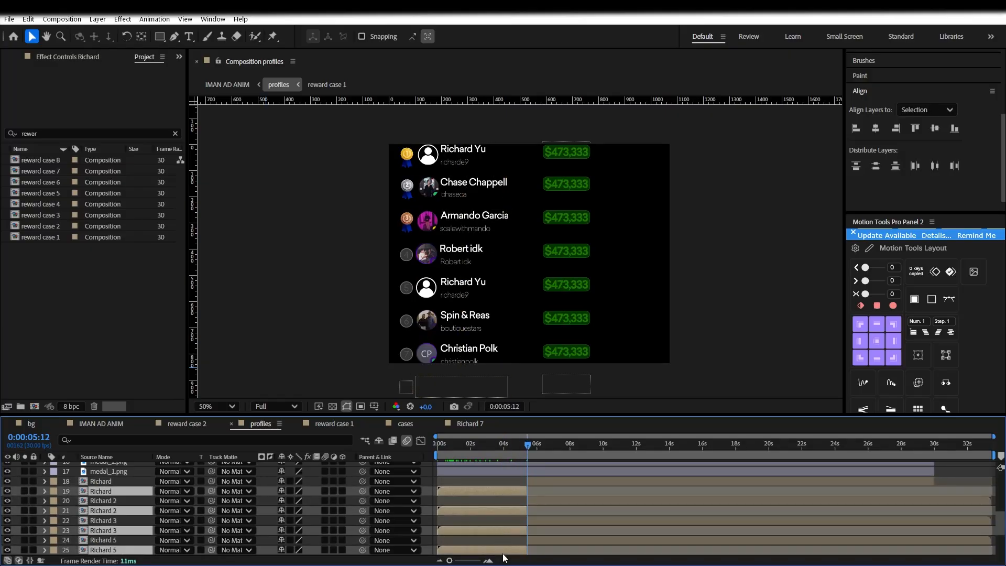
ctrl+click(502, 550)
scroll(502, 550, down, 3)
ctrl+click(501, 492)
ctrl+click(497, 511)
ctrl+click(496, 530)
ctrl+click(501, 548)
key(Delete)
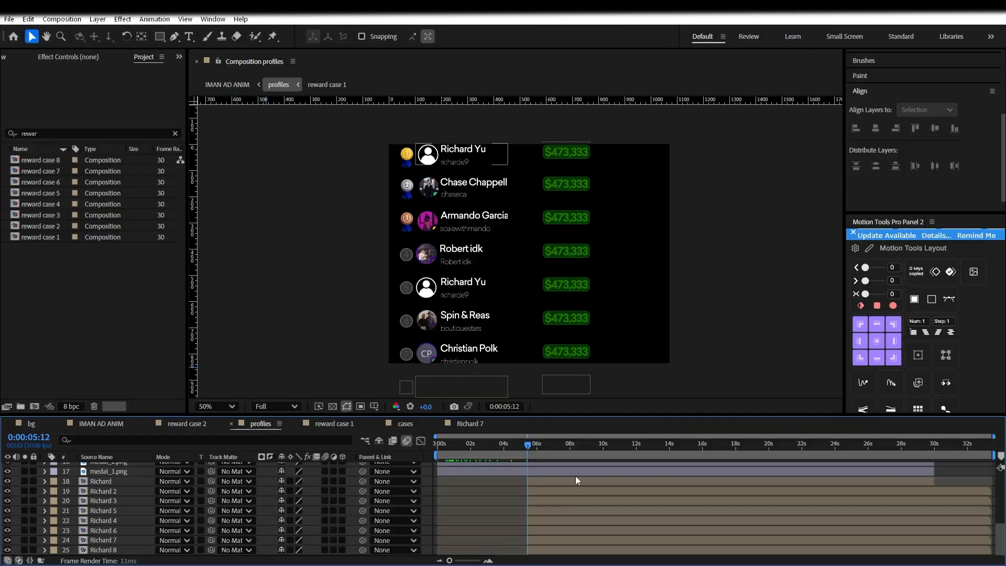
Move the remaining Richard layers 18–25 to start at 0s and preview
drag(424, 481, 544, 550)
click(913, 333)
drag(575, 482, 485, 482)
drag(455, 444, 421, 445)
key(space)
key(space)
Extend layer 18's out-point to 28s and preview the count-up
click(937, 495)
drag(844, 480, 898, 480)
scroll(919, 479, up, 3)
scroll(776, 491, down, 3)
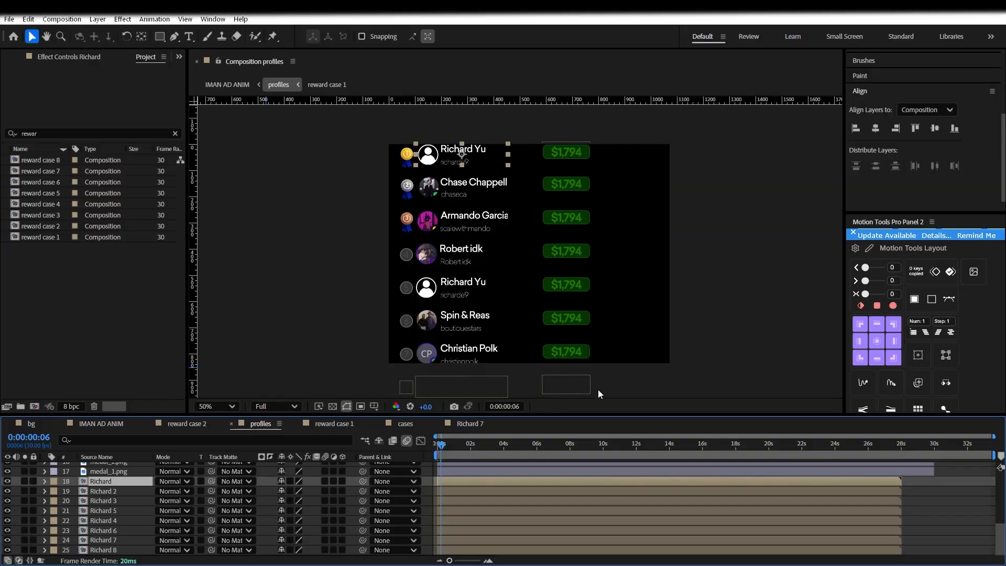
scroll(551, 479, up, 6)
drag(443, 446, 426, 447)
key(space)
key(ctrl+s)
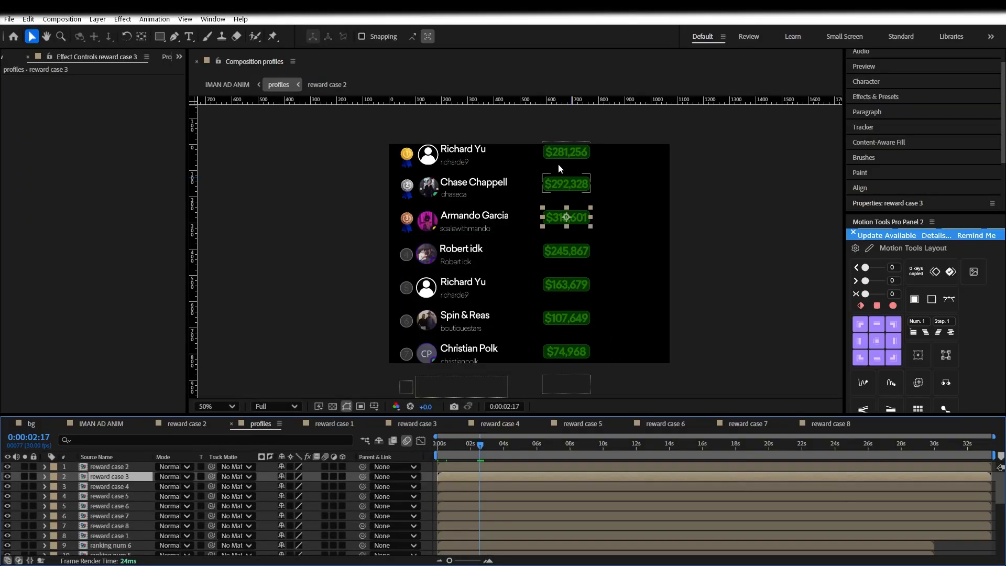
Place reward case 1 below Richard and pick-whip it and medal_1.png to the Richard layer
click(559, 156)
scroll(125, 524, down, 1)
drag(108, 508, 116, 474)
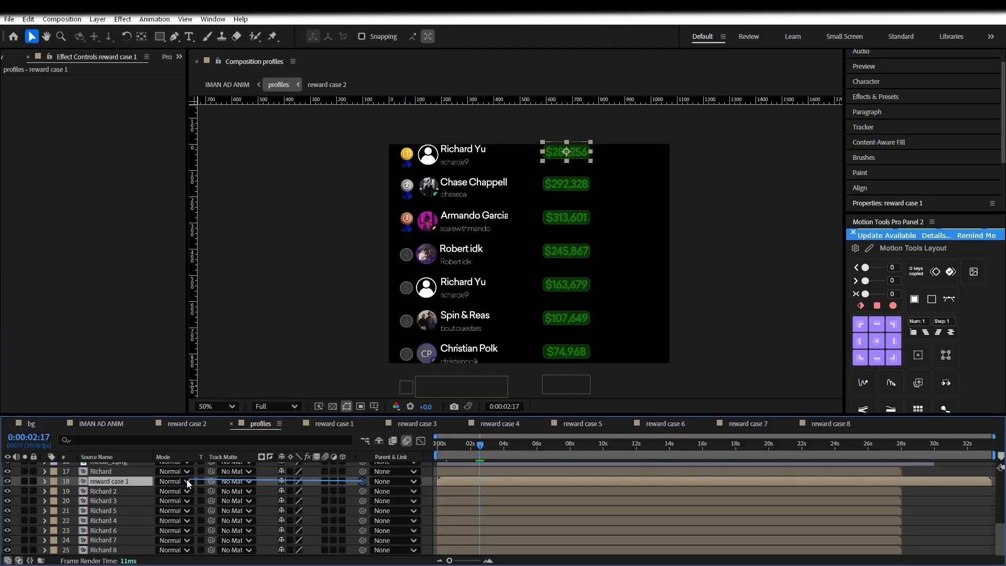
drag(186, 480, 132, 486)
scroll(130, 505, up, 2)
drag(123, 535, 129, 549)
scroll(130, 540, down, 1)
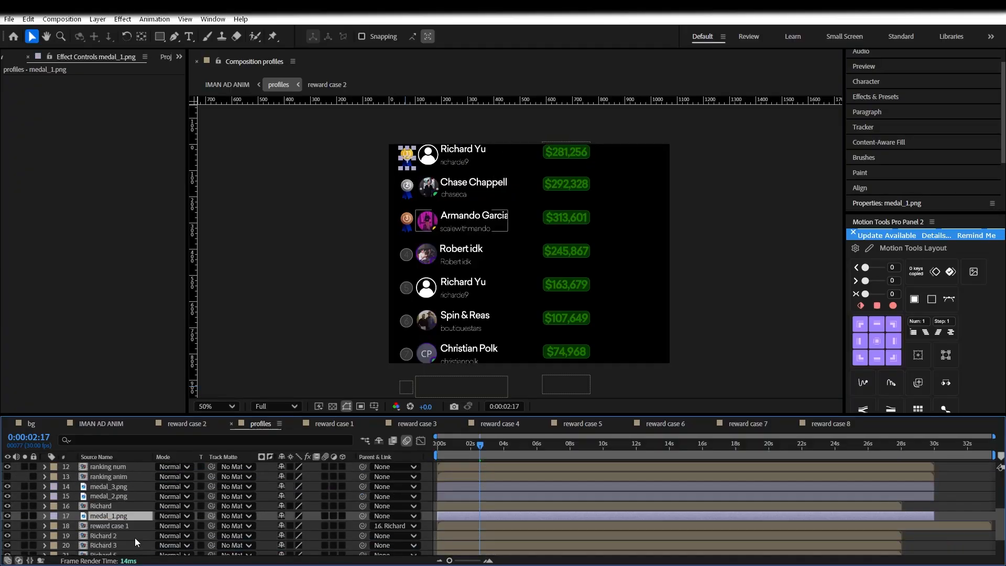
scroll(117, 520, down, 1)
drag(362, 500, 111, 494)
Select the Richard, medal and reward layers, start Pre-compose, then cancel it
ctrl+click(119, 513)
ctrl+click(120, 492)
right_click(120, 492)
click(149, 423)
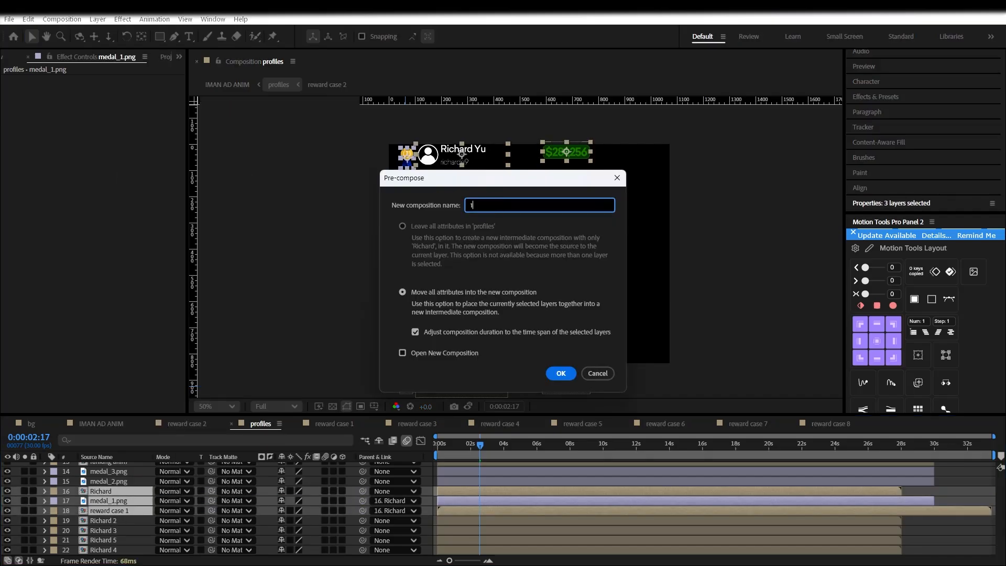
click(606, 375)
Clear medal_1.png's parent back to None
click(428, 492)
click(71, 499)
click(394, 500)
click(389, 195)
click(95, 509)
Keyframe Richard's Position so the row starts at Y 1082 at 1:29 and rises by about 3:10
click(105, 492)
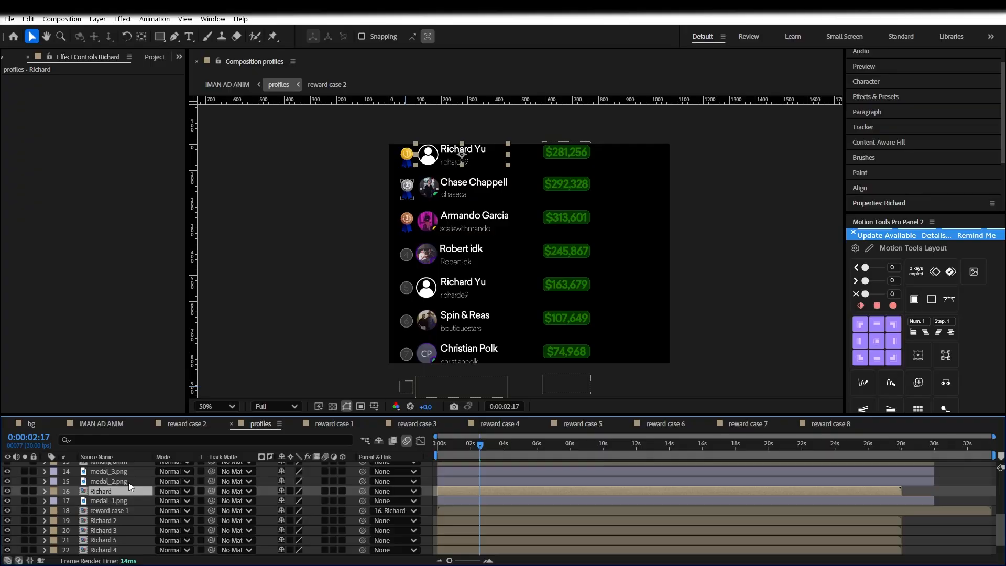
click(44, 491)
click(55, 501)
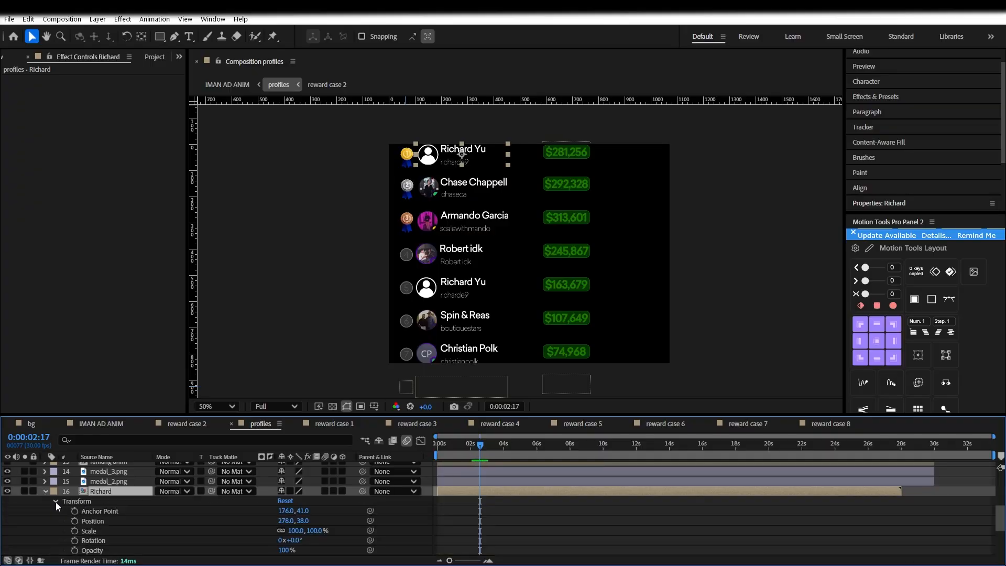
key(alt+shift+p)
drag(473, 446, 476, 448)
drag(474, 521, 492, 521)
click(476, 449)
key(shift+Page_Up)
drag(300, 520, 848, 479)
drag(474, 449, 469, 449)
Go to 3:09 and zoom the view to 50% on the list to review the rows' motion
key(ctrl+d)
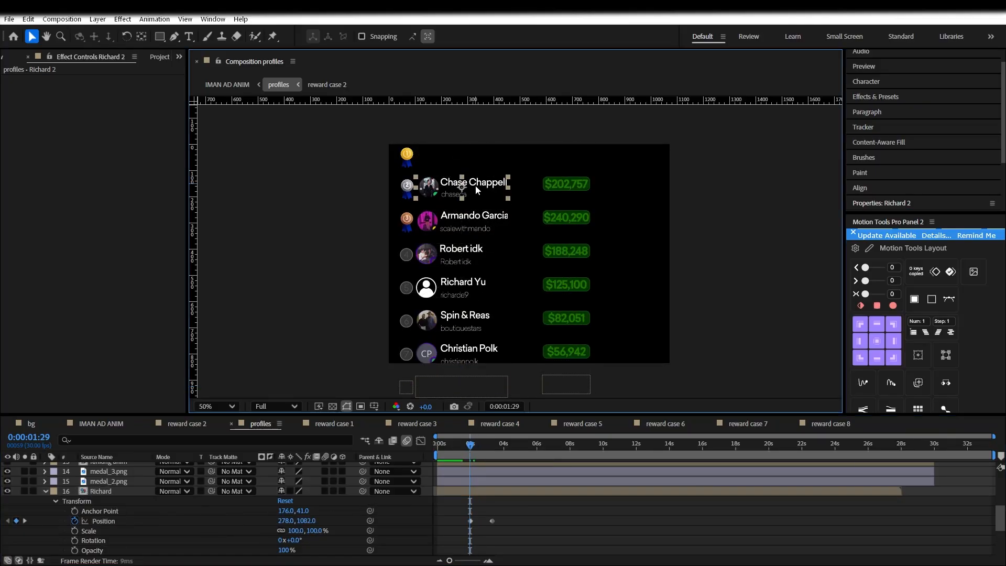
scroll(483, 497, down, 2)
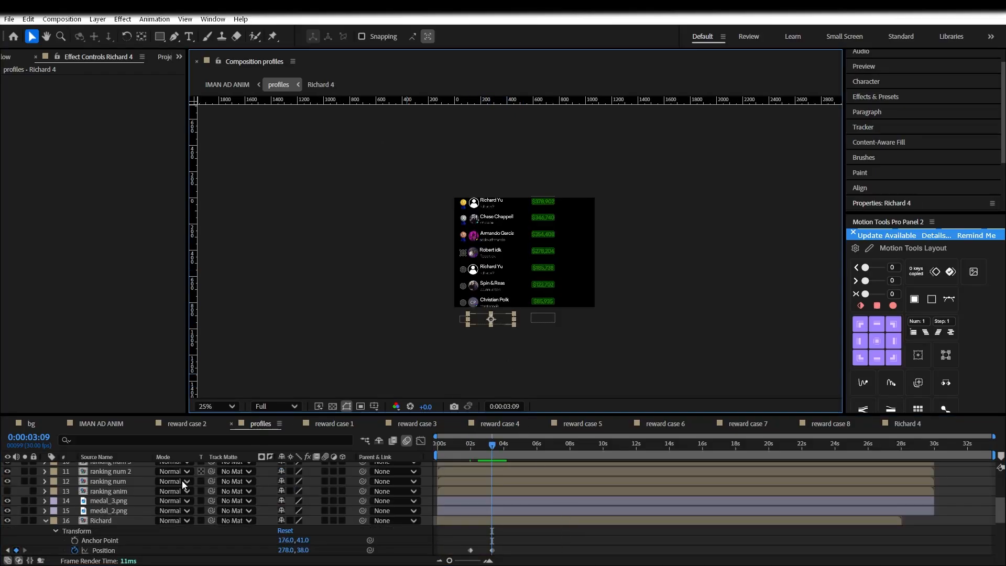
click(476, 534)
drag(472, 444, 491, 443)
scroll(467, 253, up, 2)
key(space)
drag(467, 253, 468, 275)
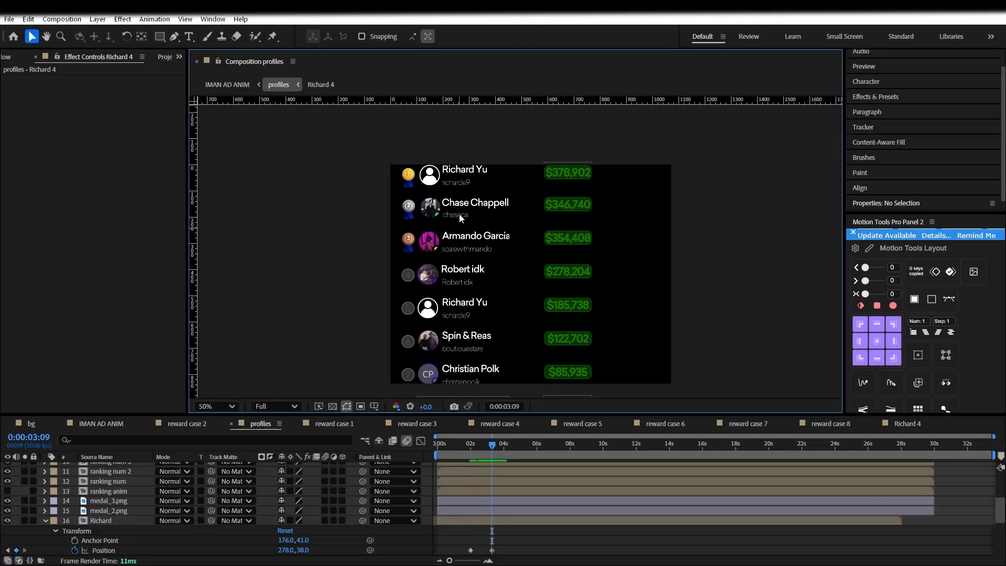
click(543, 530)
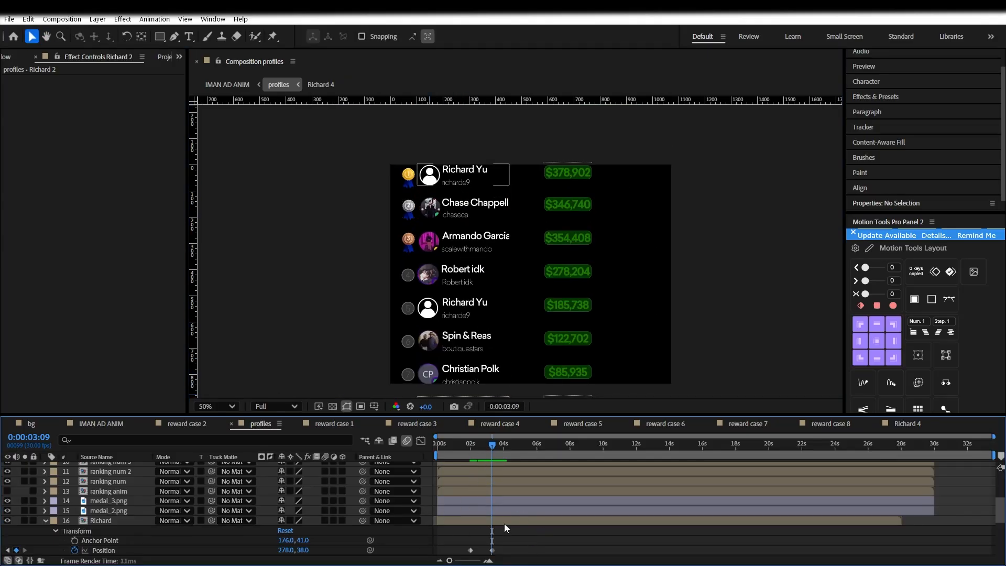
mouse_move(484, 451)
mouse_down()
mouse_move(474, 449)
mouse_move(492, 450)
mouse_up()
Marquee-select all the leaderboard row layers together, including Richard 2
click(114, 490)
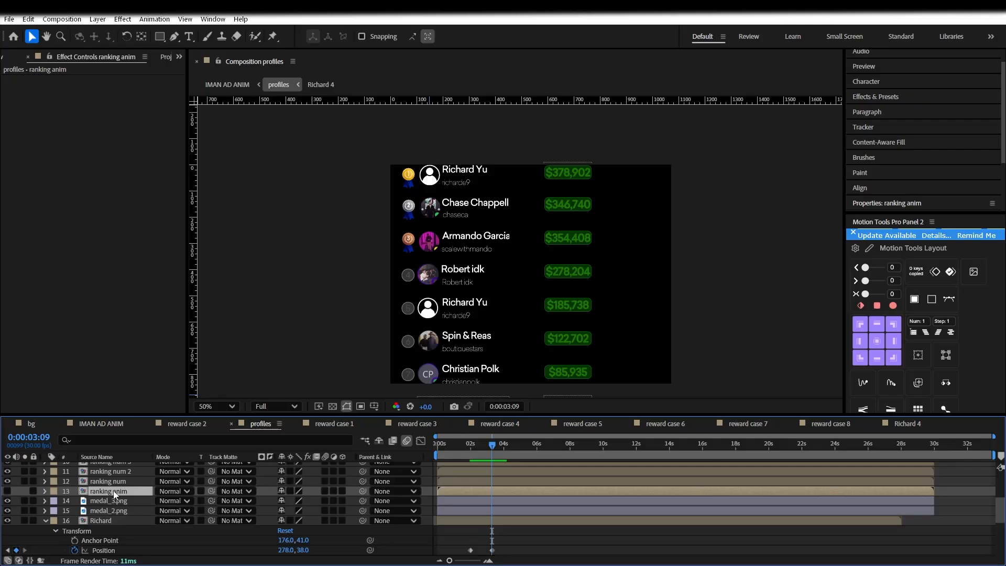
scroll(117, 523, up, 3)
scroll(118, 525, down, 5)
click(112, 491)
scroll(115, 491, up, 4)
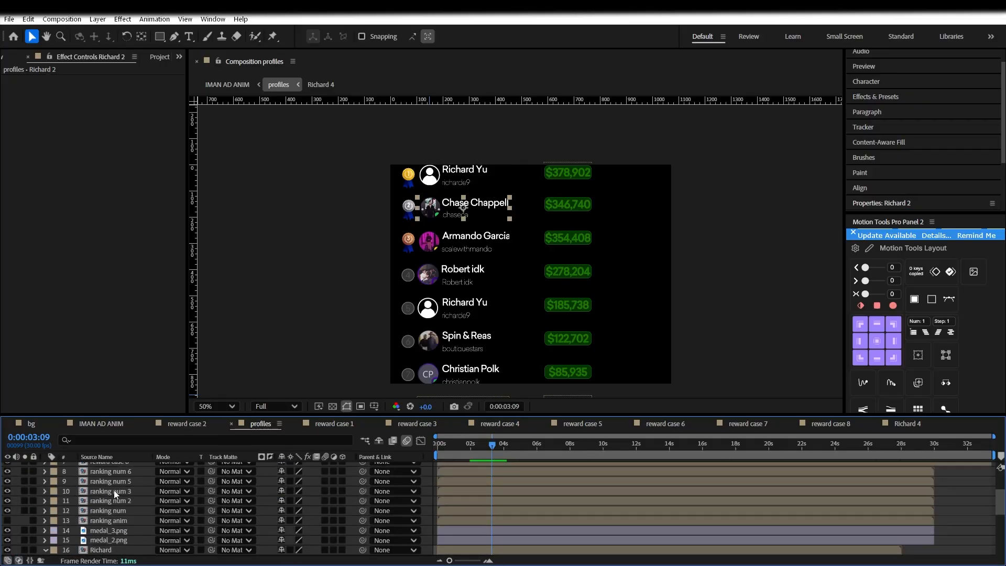
scroll(114, 491, down, 2)
scroll(114, 490, down, 3)
drag(622, 199, 451, 379)
key(comma)
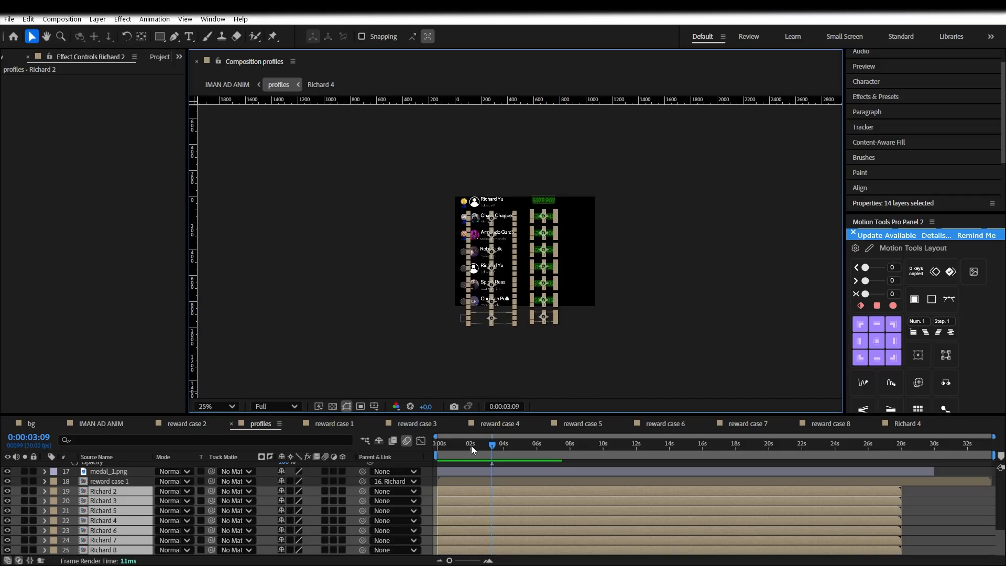
Return to the 1:29 keyframe and shift the selected rows downward
scroll(480, 486, up, 3)
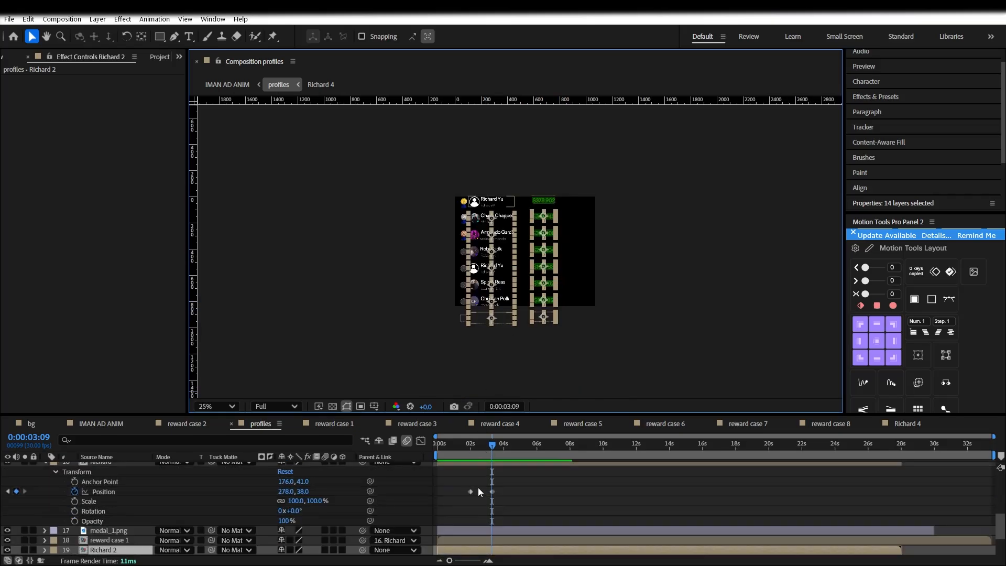
scroll(478, 490, up, 3)
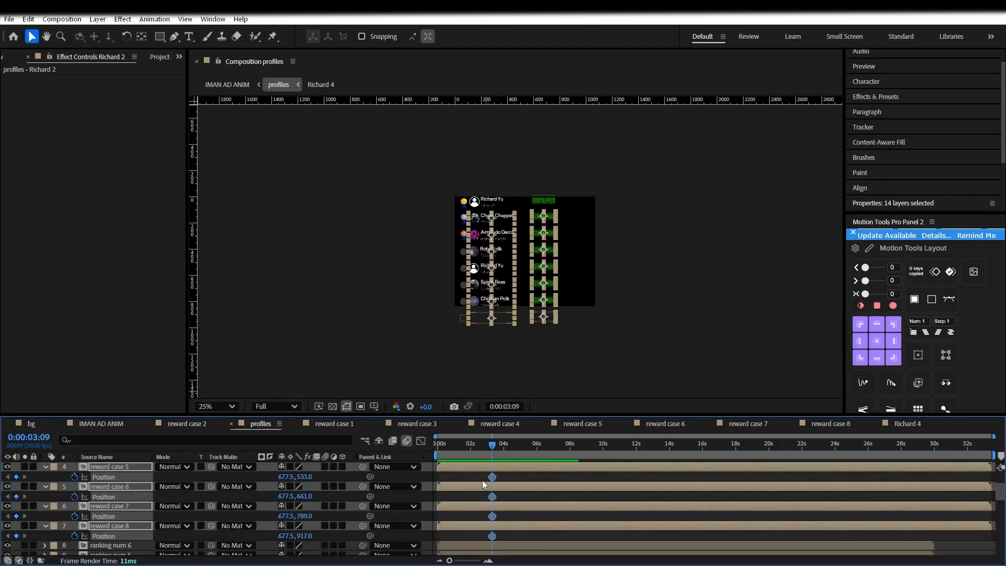
scroll(483, 479, up, 2)
scroll(483, 480, down, 4)
scroll(482, 479, up, 2)
drag(490, 447, 470, 447)
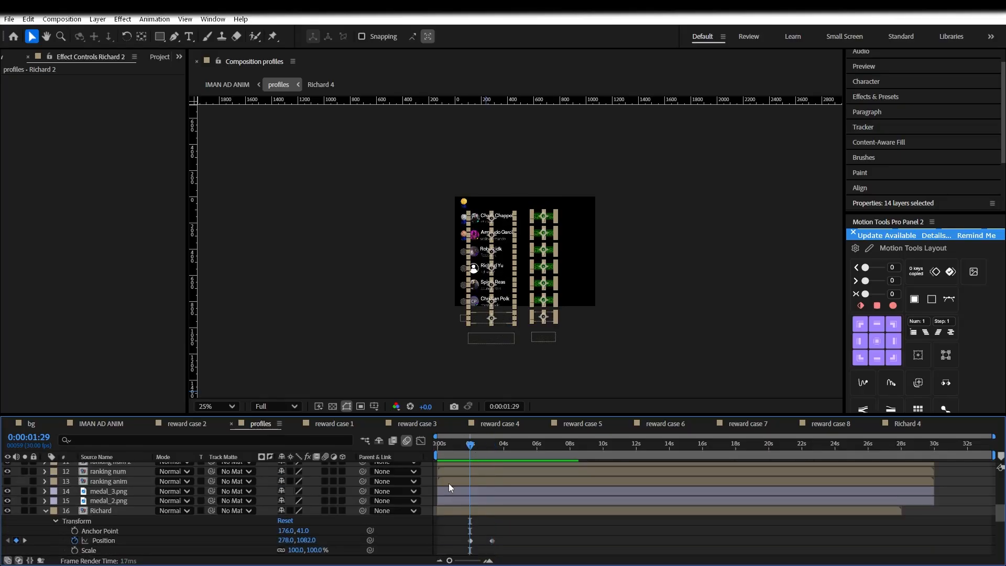
scroll(483, 227, up, 2)
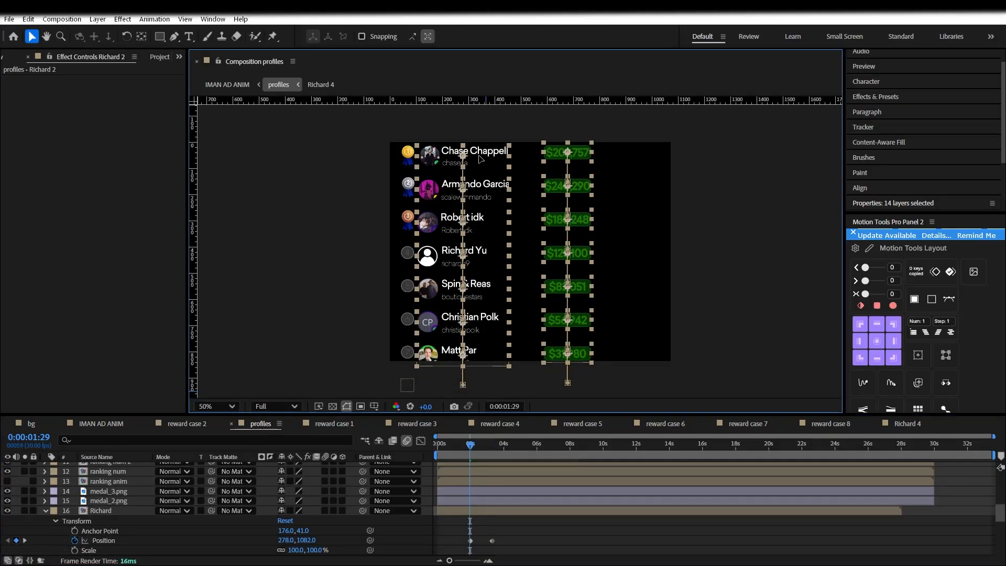
key(ctrl+z)
Drag an alignment guide from the ruler and nudge the rows into place at 3:09
drag(310, 100, 348, 210)
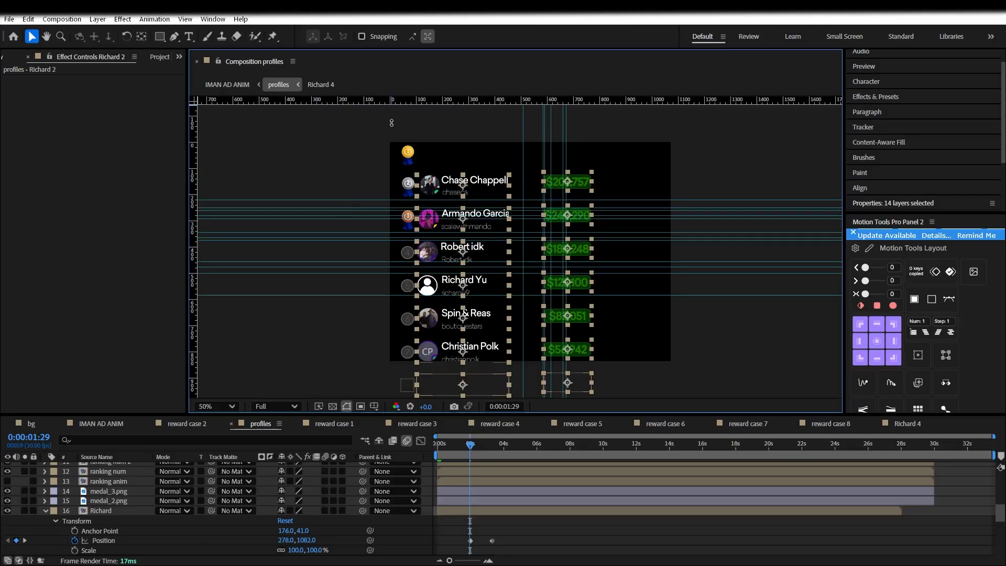
mouse_move(471, 446)
mouse_down()
mouse_move(491, 450)
mouse_move(470, 451)
mouse_up()
scroll(350, 498, down, 5)
drag(473, 194, 478, 158)
click(419, 519)
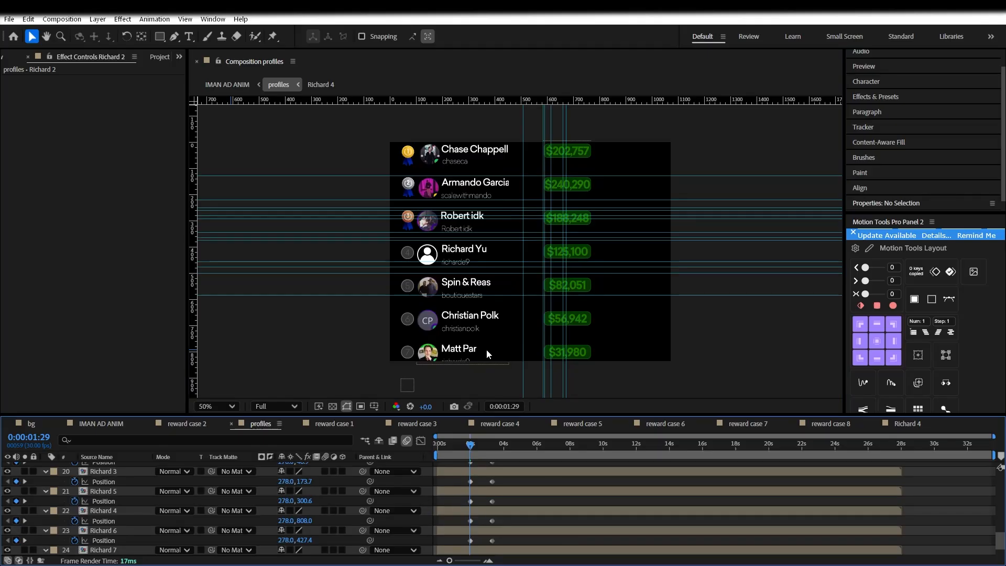
Preview the animation and select the Richard row in the comp
key(space)
click(179, 56)
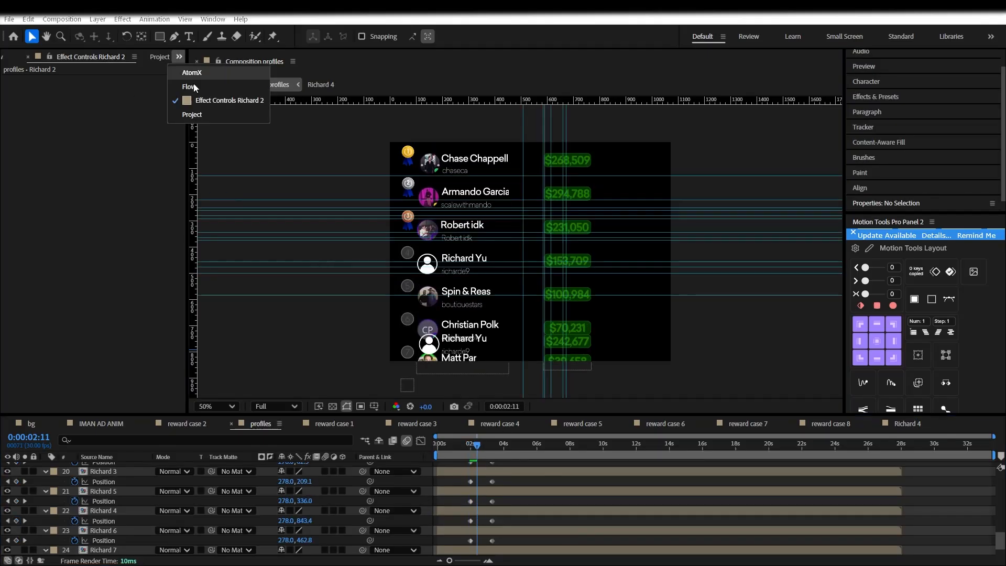
click(431, 347)
scroll(107, 533, up, 5)
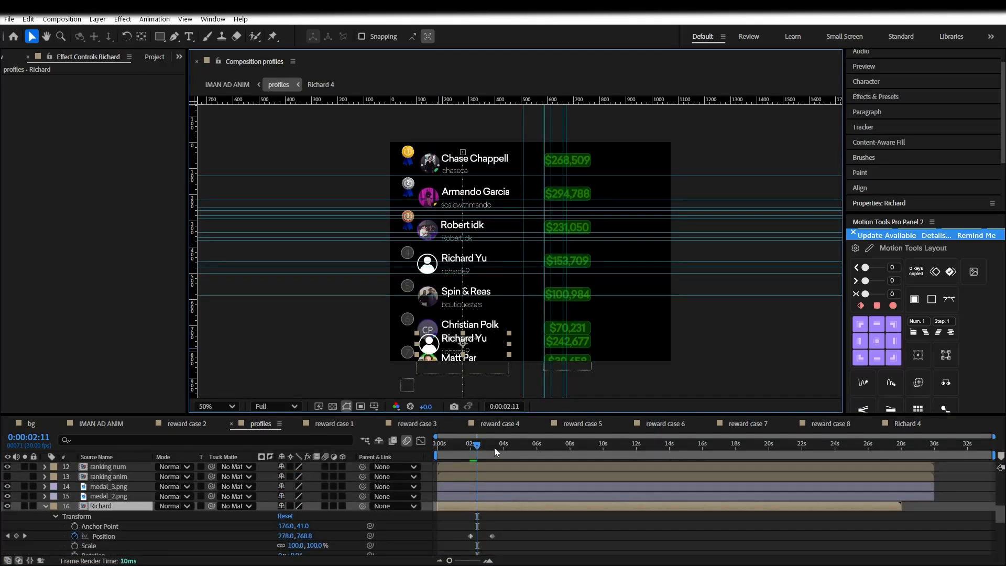
key(space)
Set Richard's Opacity keyframes, lowered at 1:29 and fading up to 100% by 3:09
key(t)
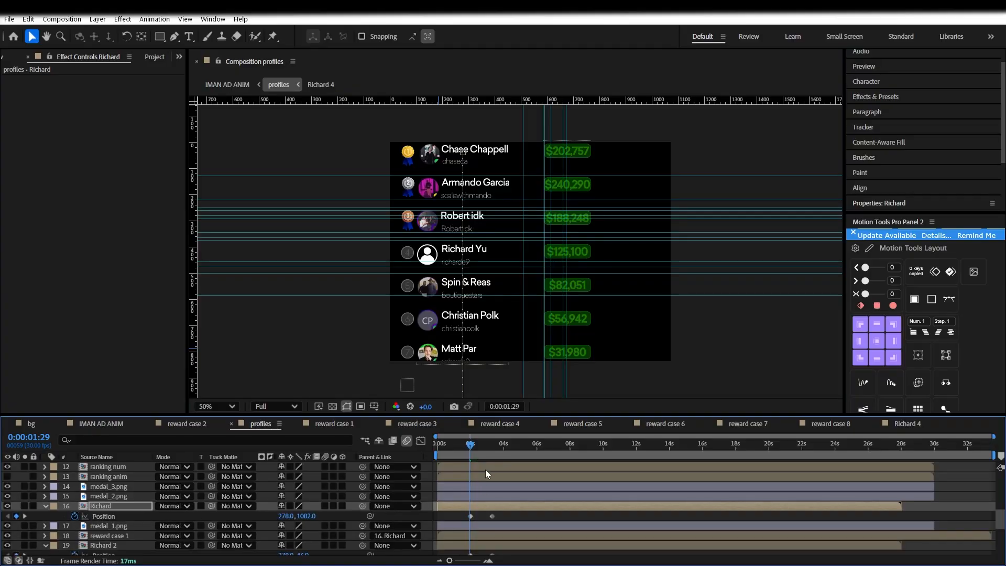
key(k)
drag(482, 451, 470, 450)
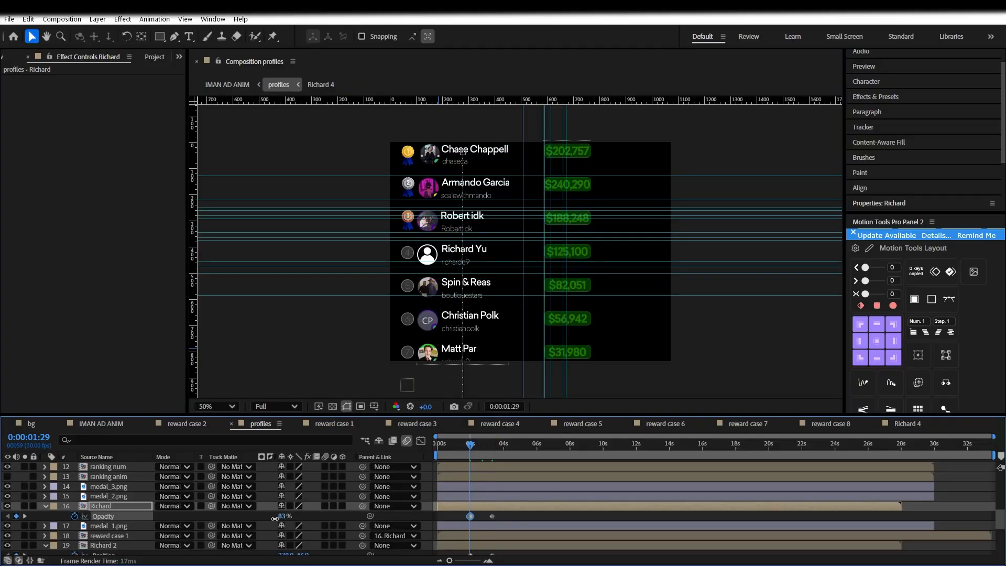
drag(290, 516, 270, 518)
drag(471, 444, 492, 445)
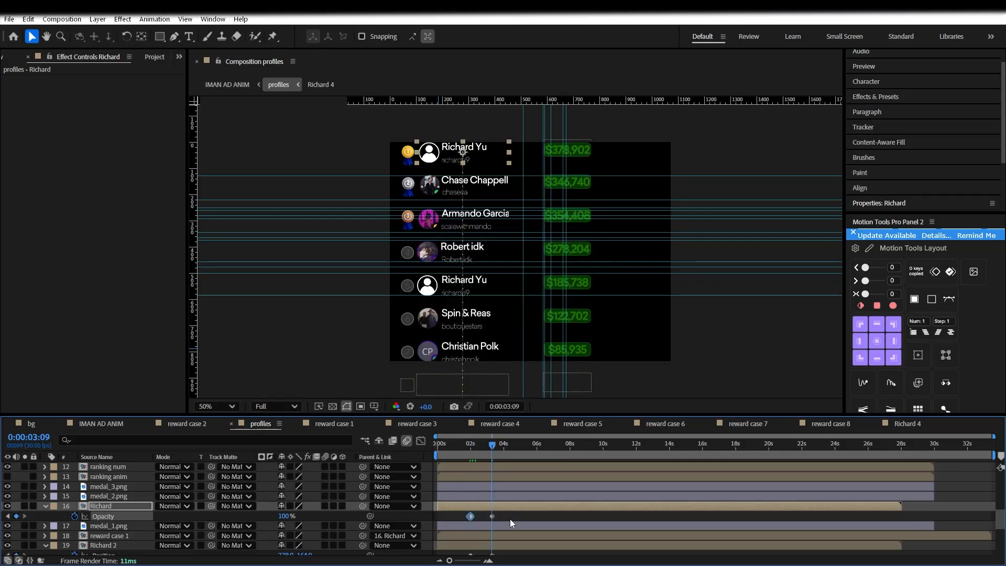
Apply the 0.48, 0.01, 0.23, 0.98 Flow ease to all profiles keyframes and preview it
click(179, 56)
click(191, 87)
key(ctrl+a)
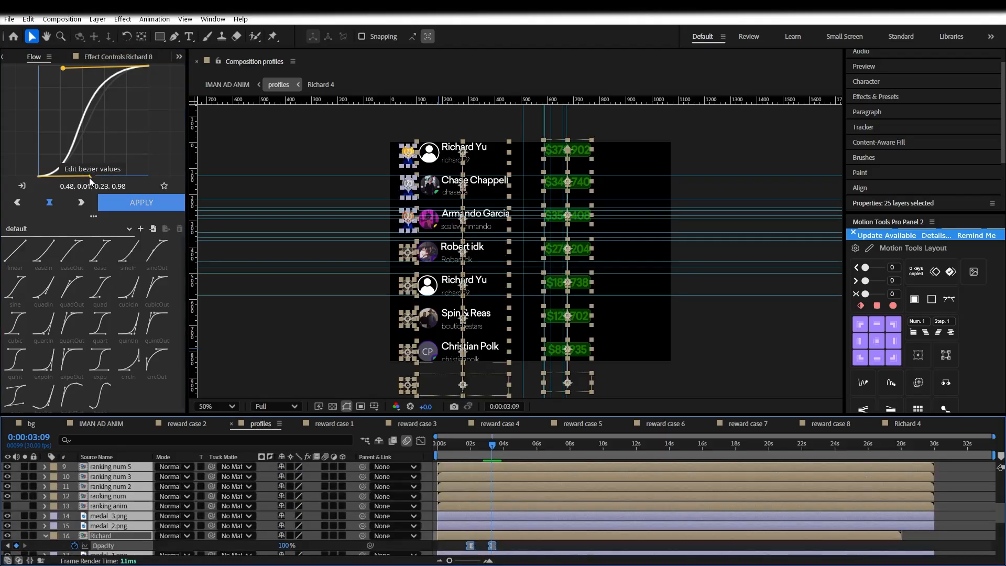
click(127, 201)
click(469, 445)
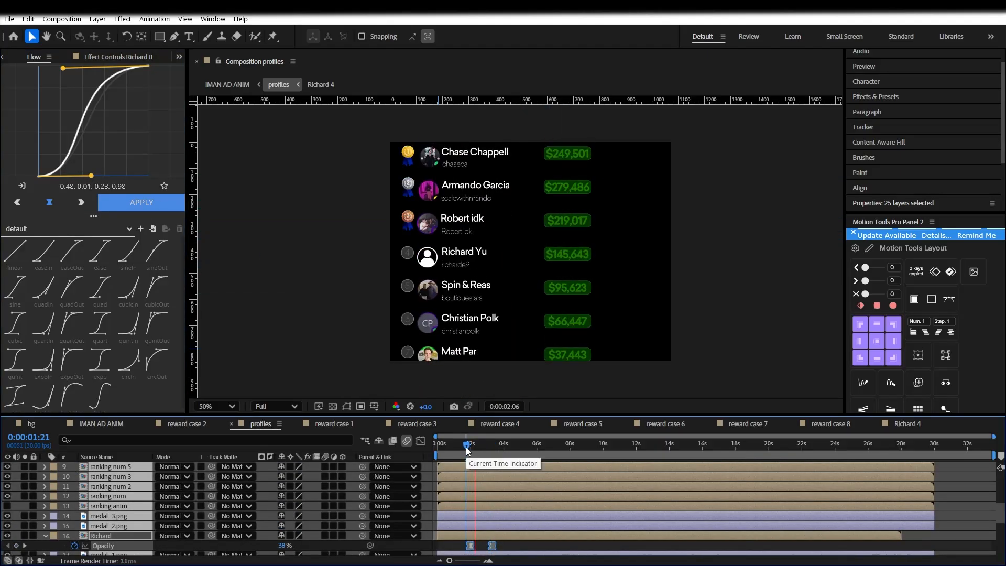
scroll(467, 451, up, 5)
scroll(488, 508, down, 10)
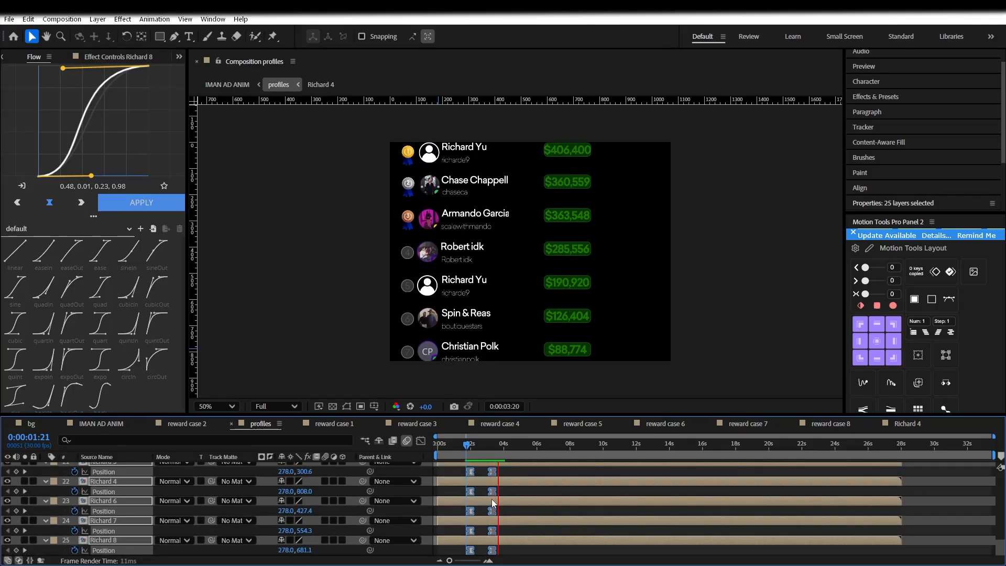
key(space)
Stretch the reward case 3 and 4 count-ups to end near 9 s, then replay
click(963, 530)
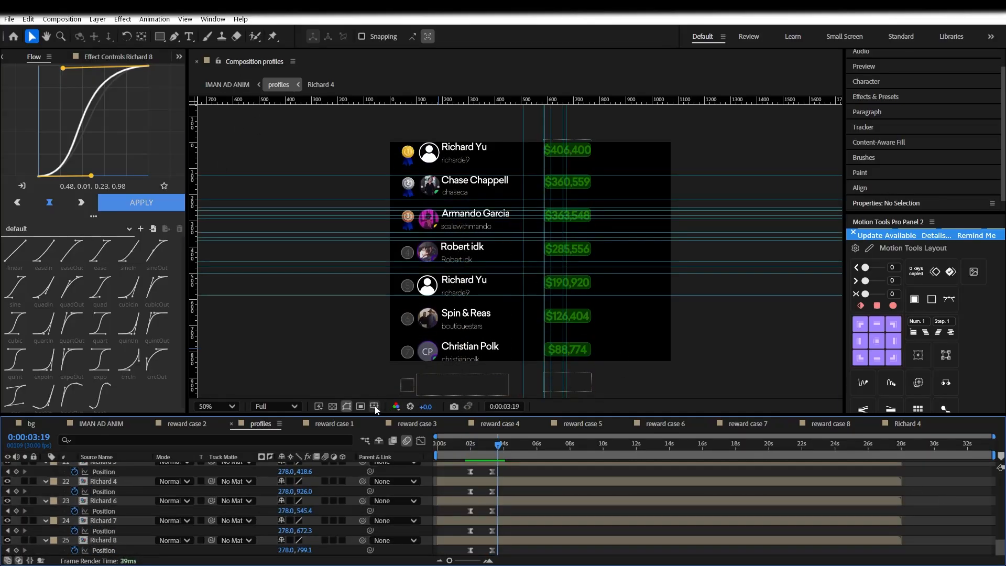
double_click(482, 270)
drag(509, 508, 580, 468)
click(260, 423)
double_click(565, 250)
drag(511, 504, 558, 506)
click(260, 423)
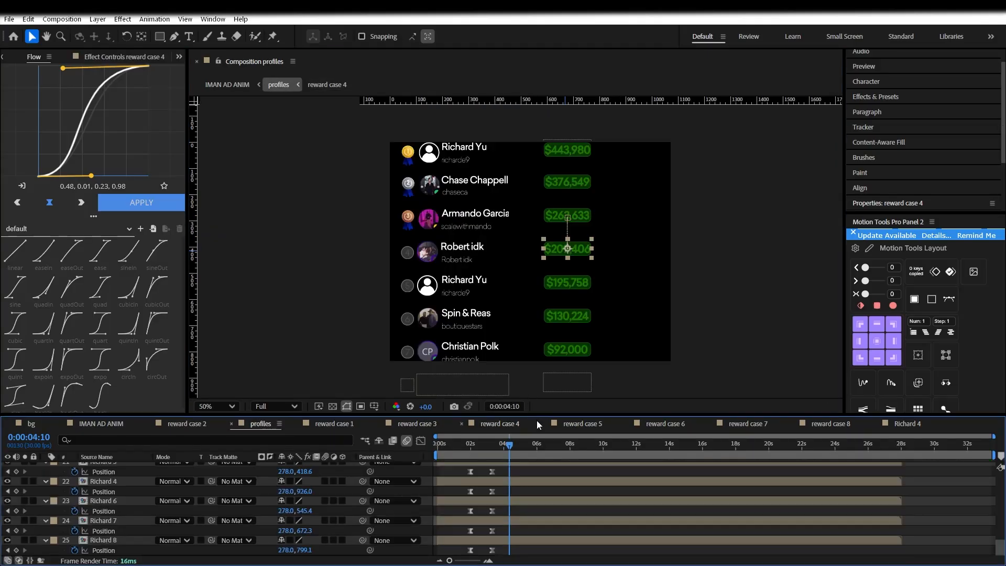
click(926, 494)
drag(488, 451, 444, 454)
key(space)
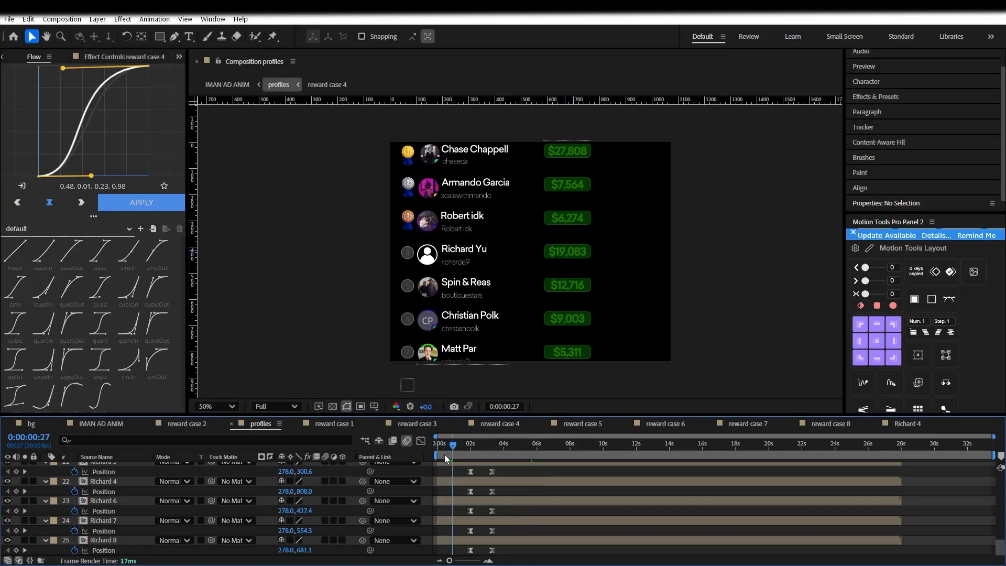
Retype the display name in the Richard 6 comp, capitalising its first letter
double_click(456, 254)
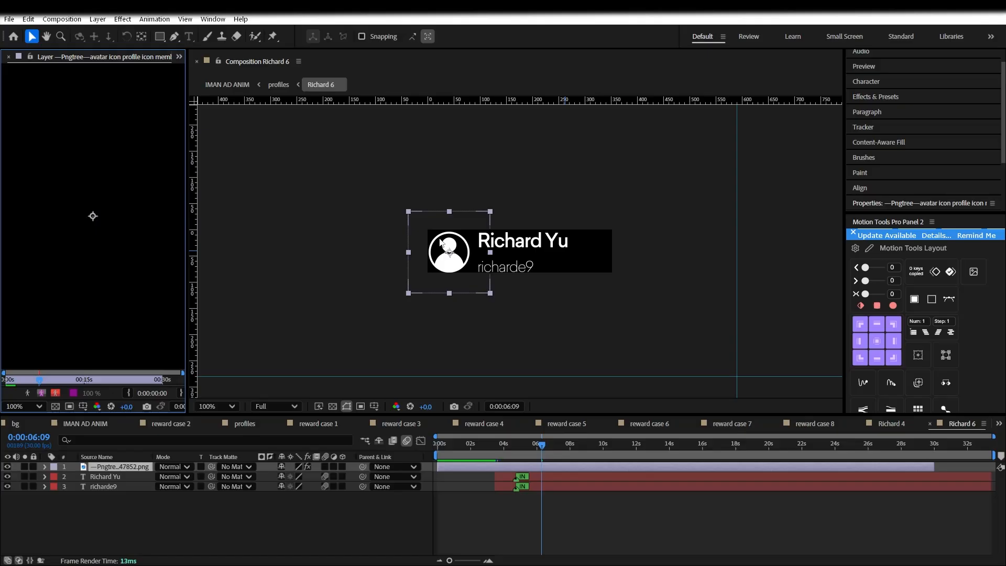
double_click(503, 238)
text(robert something)
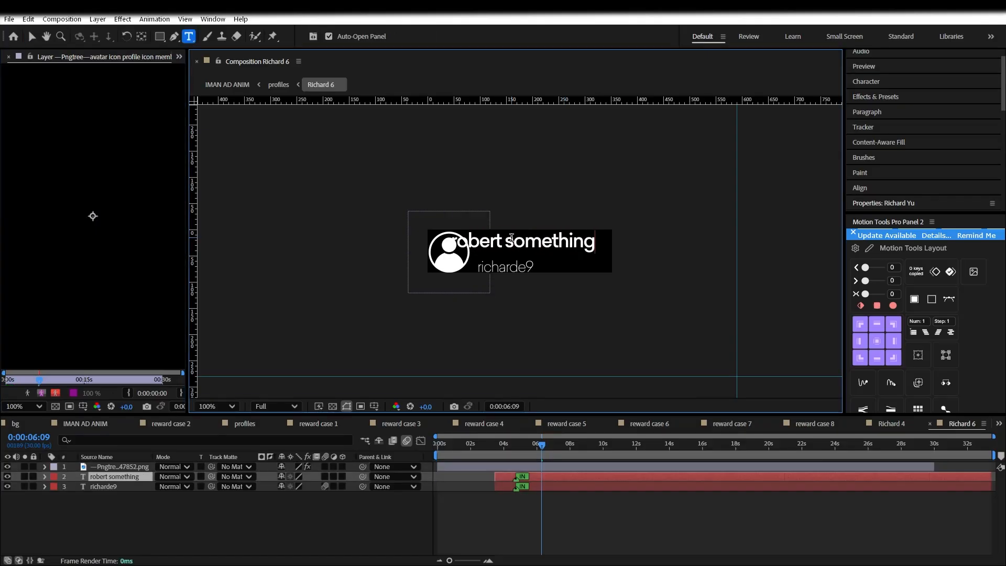
key(Escape)
key(shift+Right)
key(shift+Right)
key(shift+Right)
key(shift+Right)
key(shift+Right)
key(shift+Right)
key(shift+Right)
click(505, 266)
click(548, 240)
click(498, 239)
key(BackSpace)
text(R)
Nudge the new name text into position and save the project
click(505, 264)
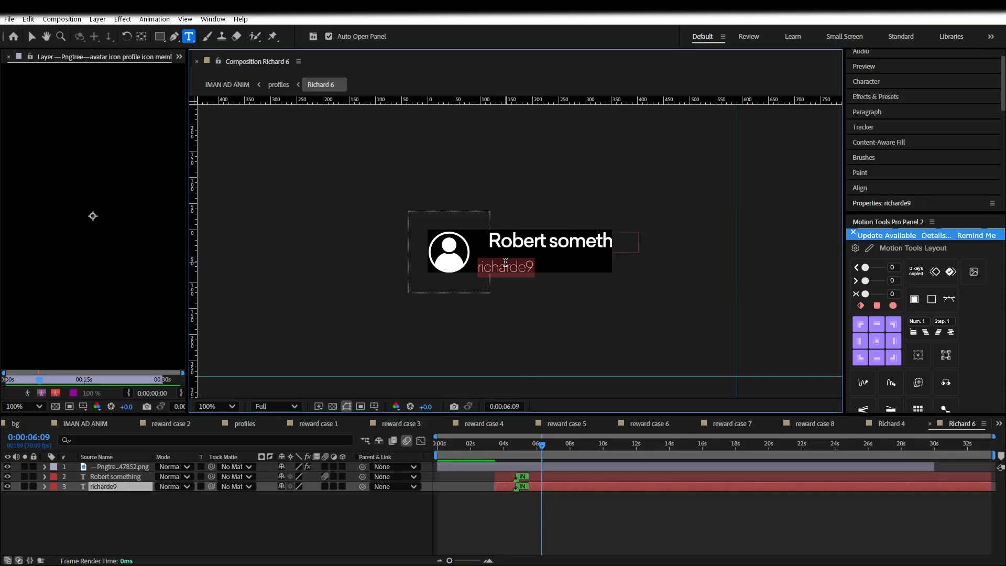
click(557, 519)
click(552, 242)
key(shift+Left)
key(shift+Left)
key(shift+Left)
key(shift+Right)
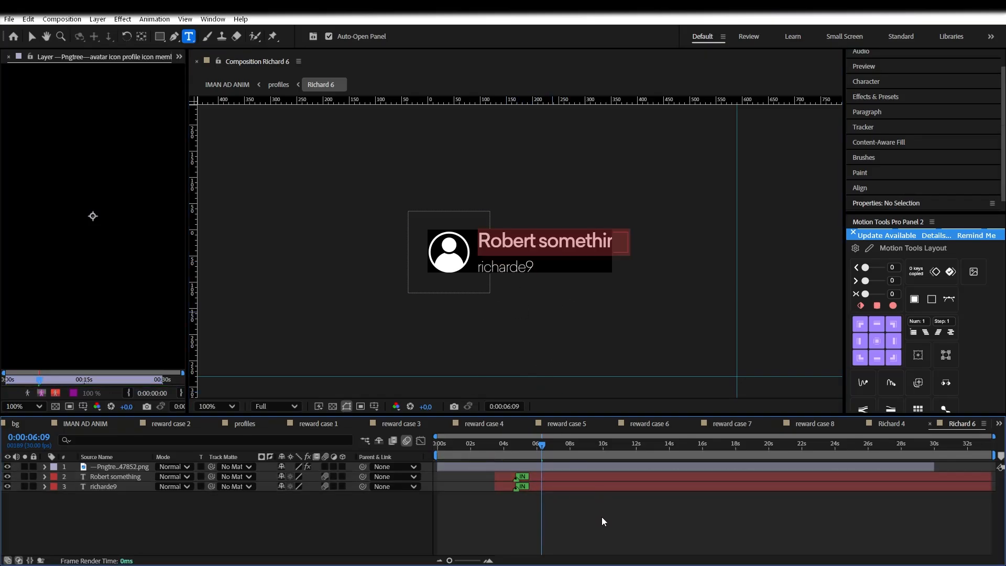
click(601, 518)
key(v)
key(ctrl+s)
Back in profiles, scrub to 2:28 to check the reordered leaderboard rows
click(235, 423)
drag(466, 446, 489, 447)
click(559, 493)
scroll(71, 470, up, 10)
key(ctrl+a)
Collapse the revealed properties, deselect layers and replay the profiles animation
key(u)
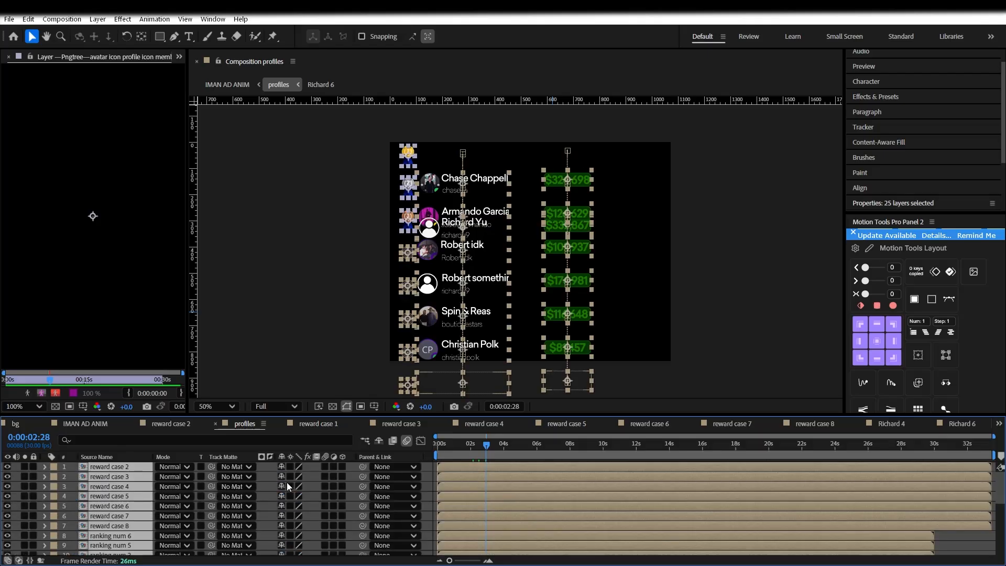
key(F2)
scroll(322, 495, down, 5)
scroll(280, 521, up, 5)
key(space)
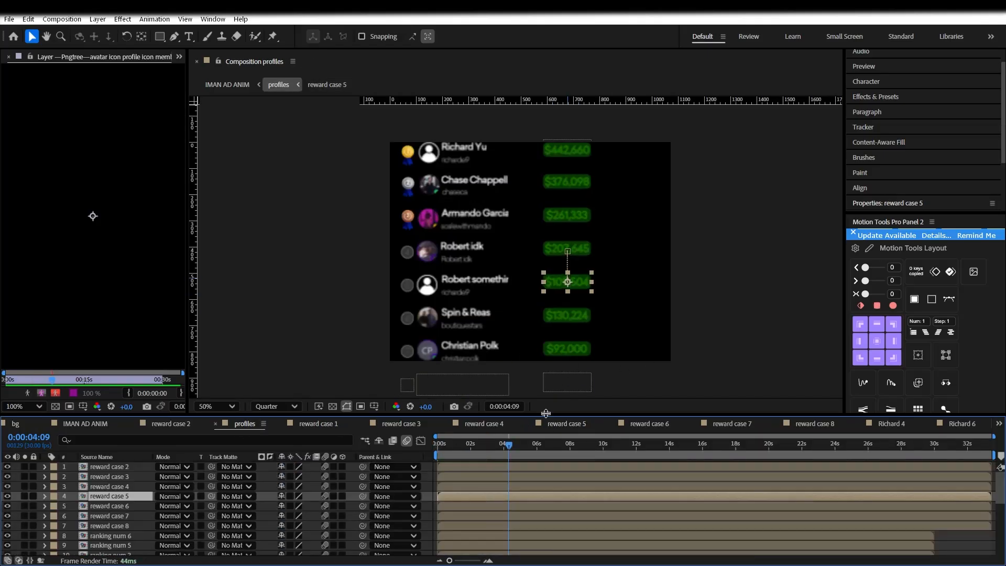
Inspect the reward case 6 and 7 counter comps and their count-up keyframes
double_click(567, 314)
click(366, 467)
click(314, 425)
click(245, 424)
double_click(567, 350)
click(234, 424)
Check reward case 7's count-up end keyframe near 6 s and preview profiles from 3:03
click(538, 444)
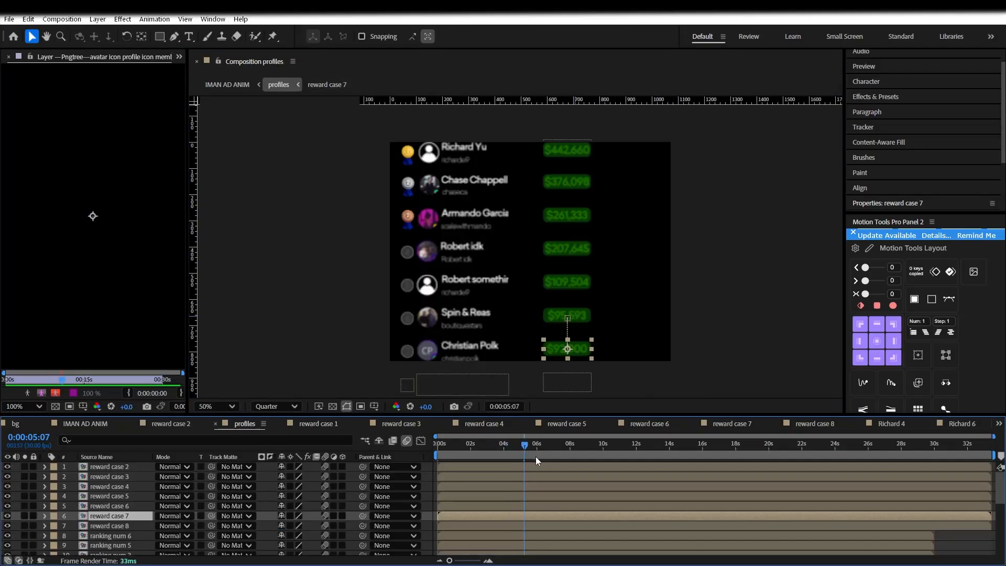
double_click(574, 350)
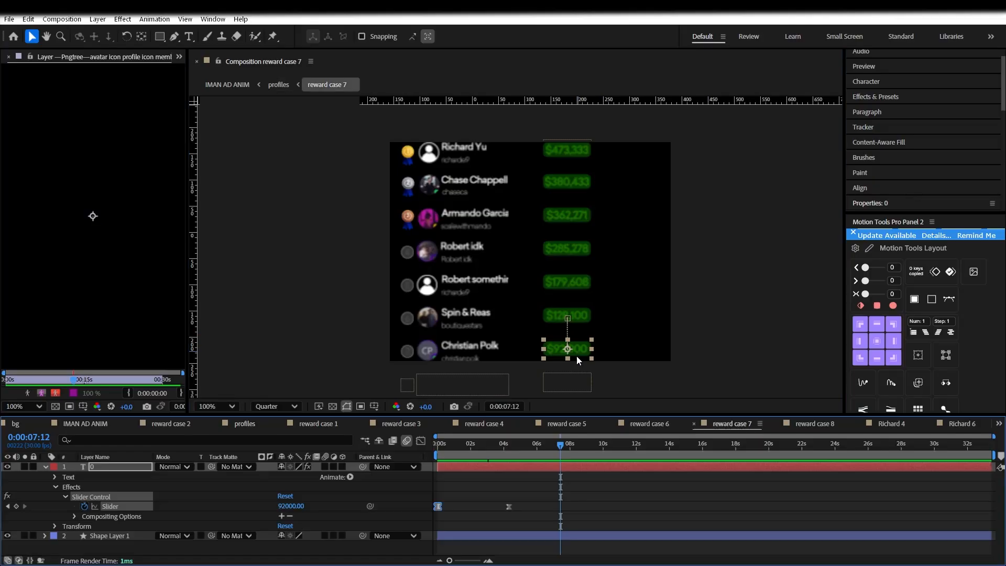
click(535, 506)
click(244, 424)
click(489, 445)
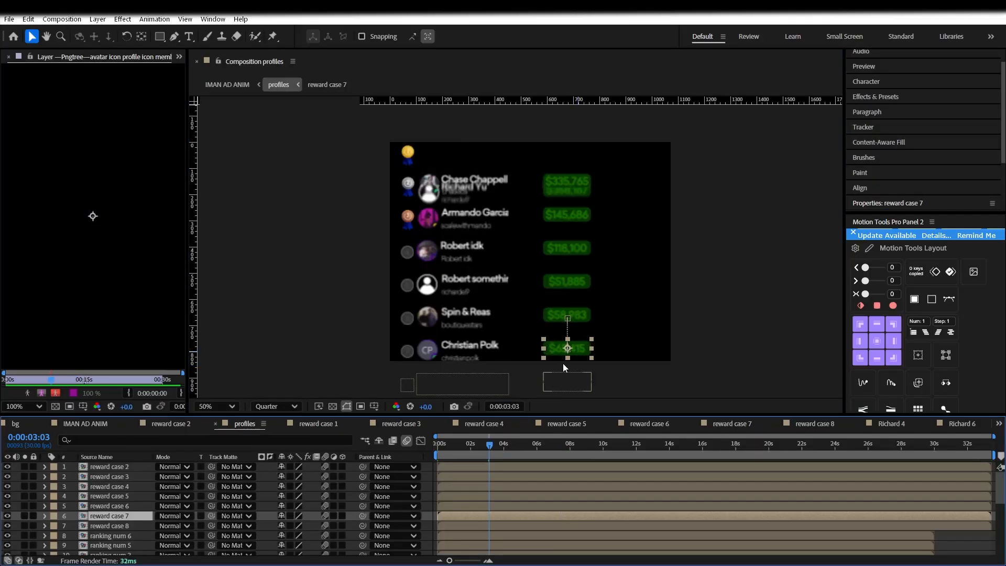
key(space)
key(space)
drag(490, 443, 514, 442)
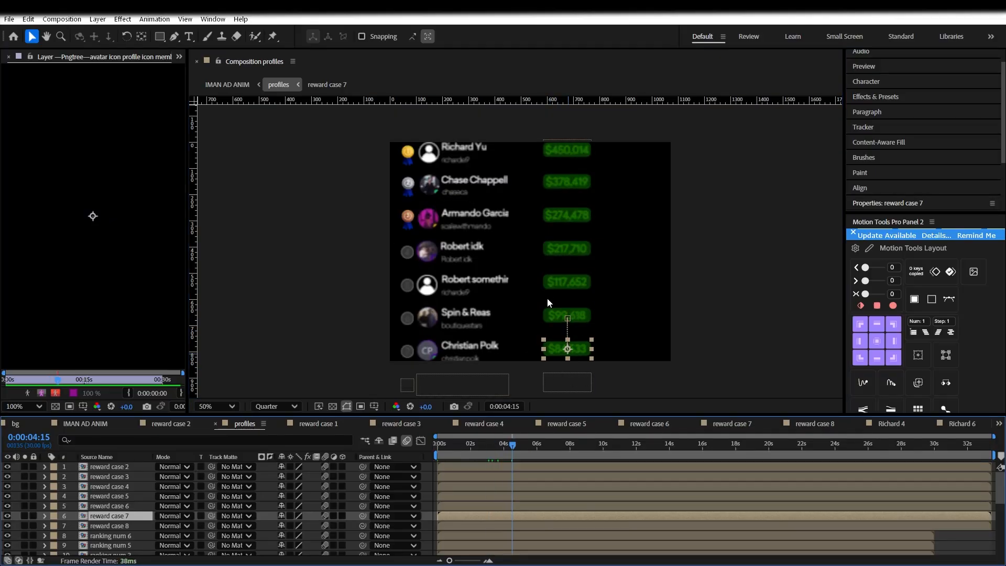
Switch to the main IMAN AD ANIM comp and pan the leaderboard into frame
click(171, 424)
click(91, 423)
scroll(571, 300, down, 2)
scroll(572, 299, up, 2)
click(32, 56)
drag(571, 300, 471, 295)
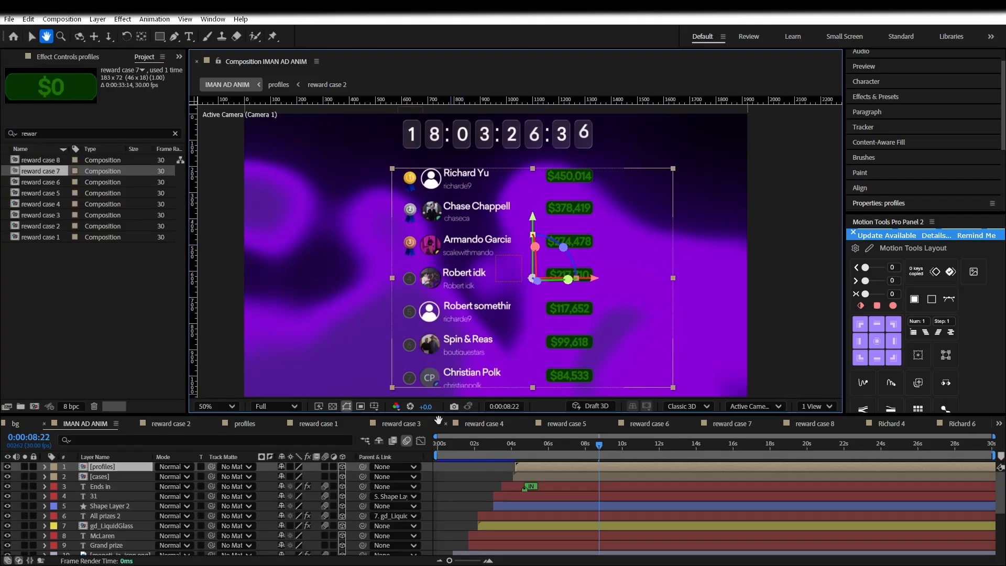